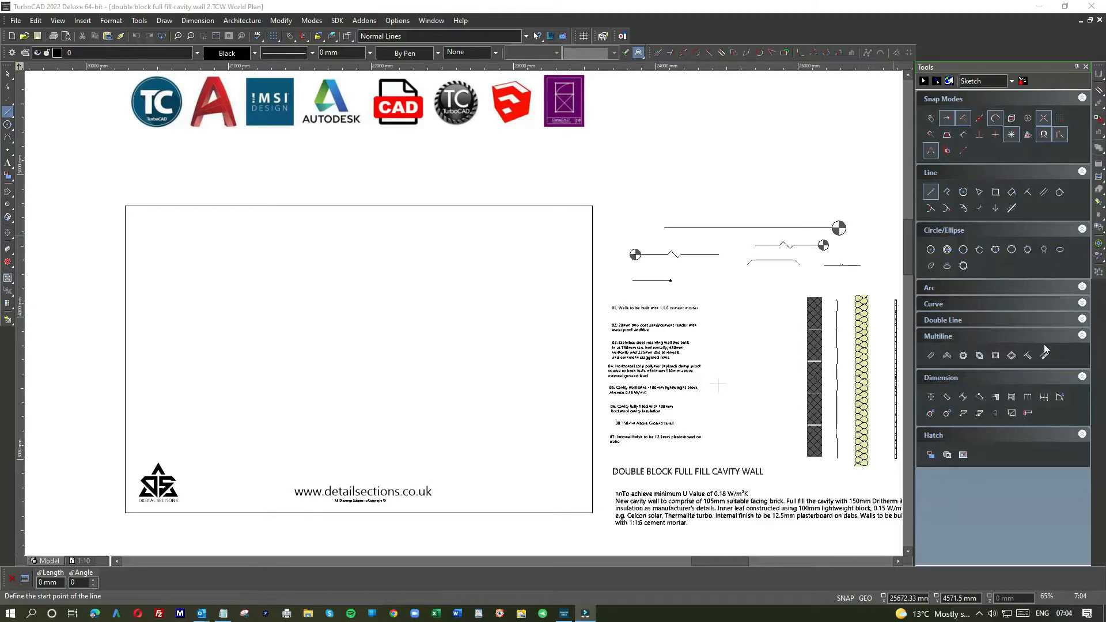
Step: Examine the empty detail frame, the earlier reference details, and the supplied wall components and notes beside the frame
{"action": "scroll", "coordinate": [542, 323], "scroll_direction": "down", "scroll_amount": 3}
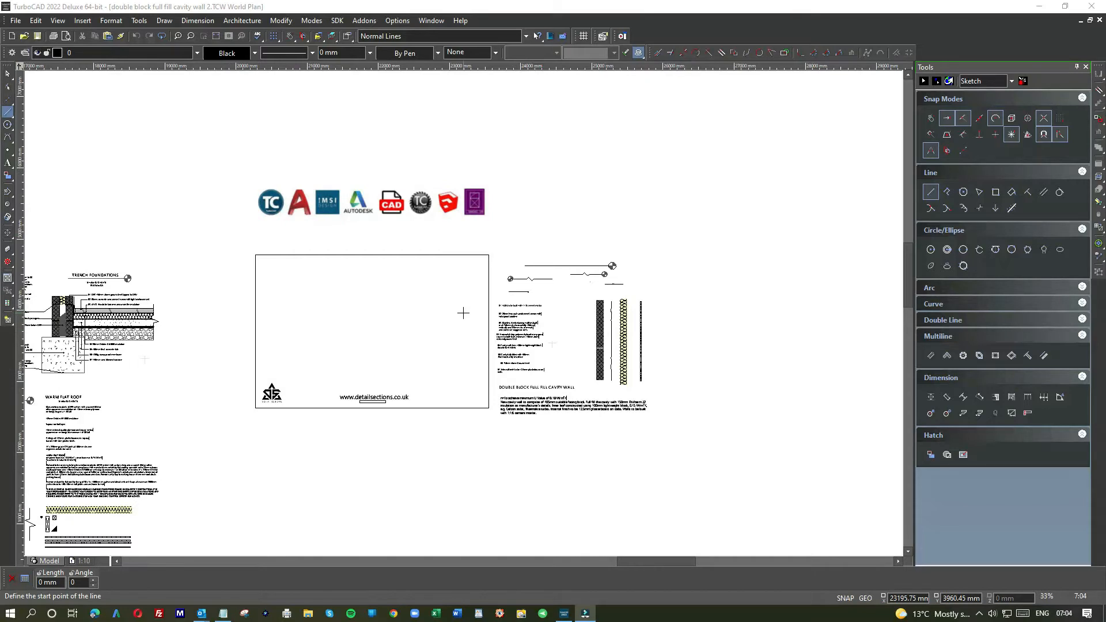
{"action": "scroll", "coordinate": [552, 345], "scroll_direction": "down", "scroll_amount": 3}
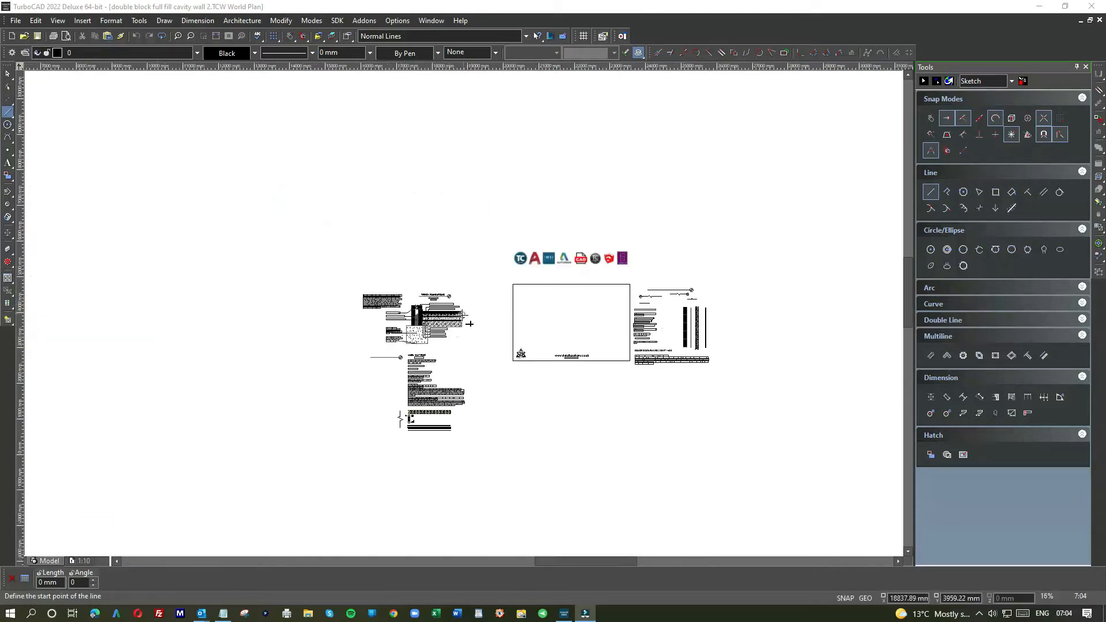
{"action": "scroll", "coordinate": [466, 316], "scroll_direction": "up", "scroll_amount": 3}
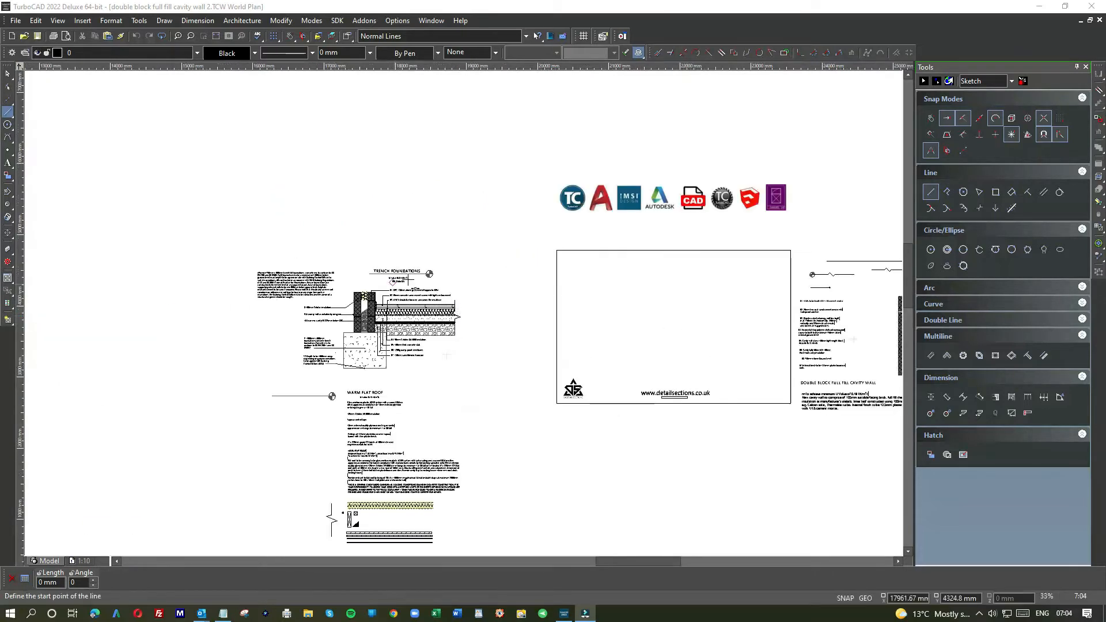
{"action": "scroll", "coordinate": [464, 343], "scroll_direction": "down", "scroll_amount": 3}
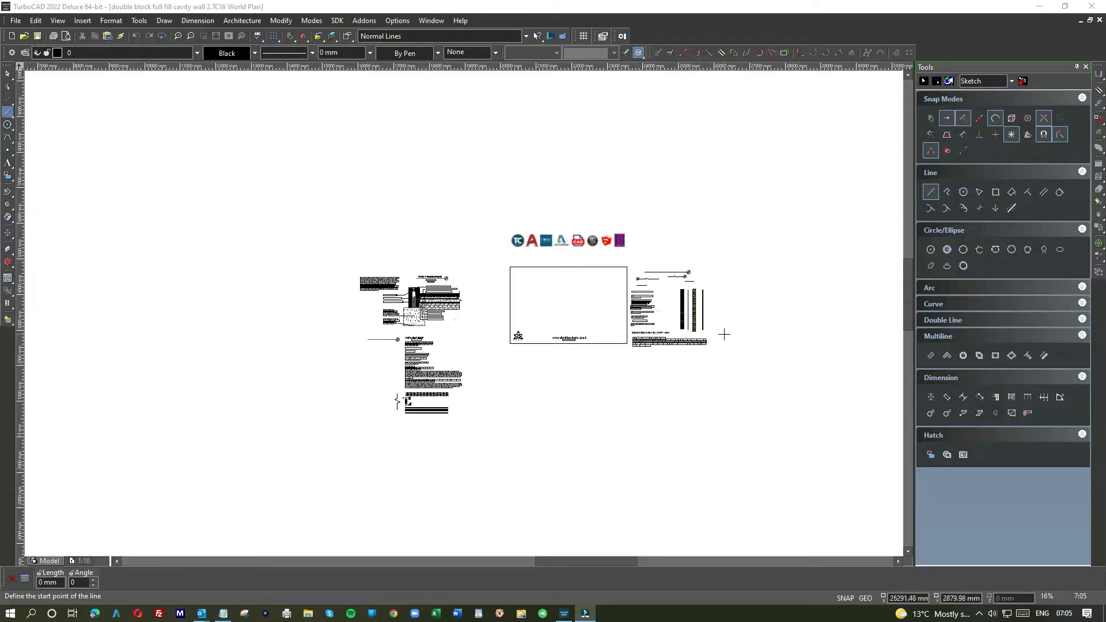
{"action": "scroll", "coordinate": [576, 319], "scroll_direction": "up", "scroll_amount": 3}
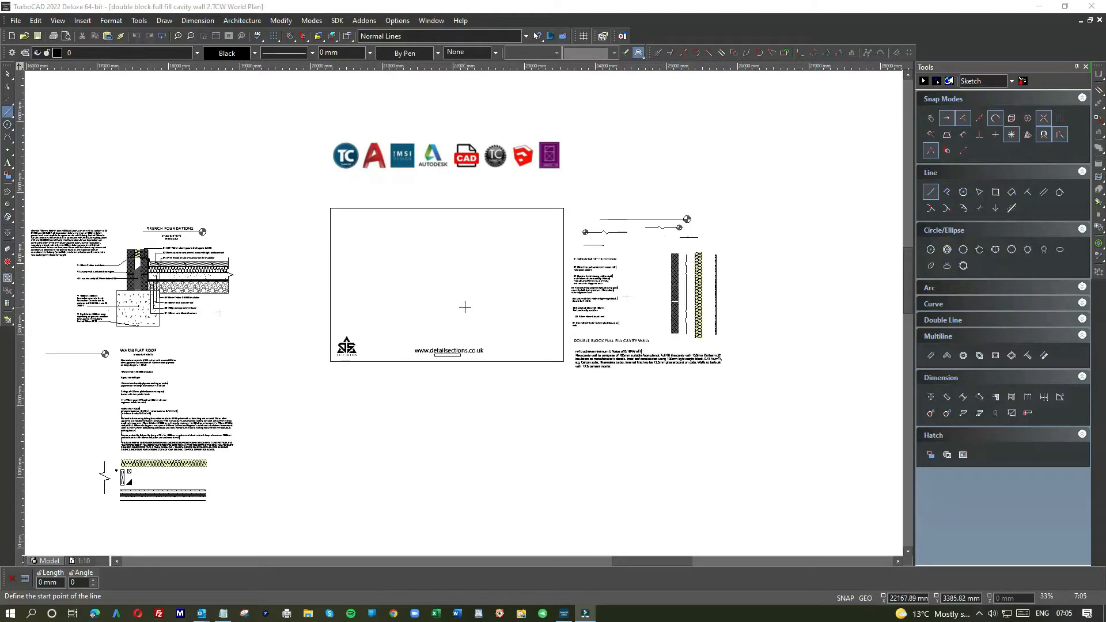
{"action": "scroll", "coordinate": [465, 307], "scroll_direction": "up", "scroll_amount": 3}
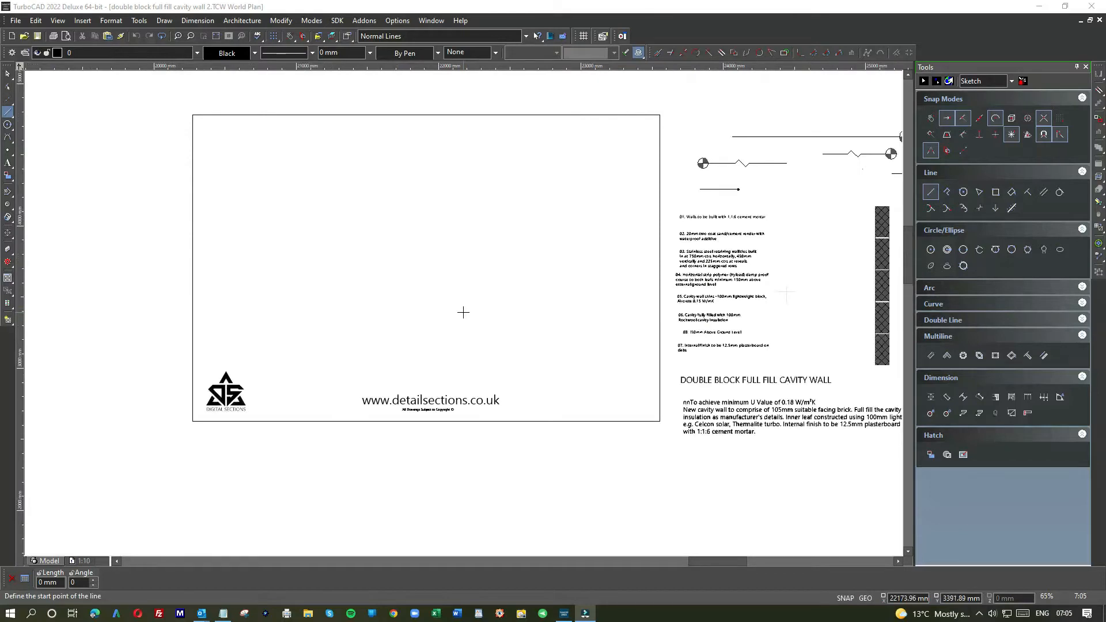
{"action": "scroll", "coordinate": [464, 310], "scroll_direction": "down", "scroll_amount": 3}
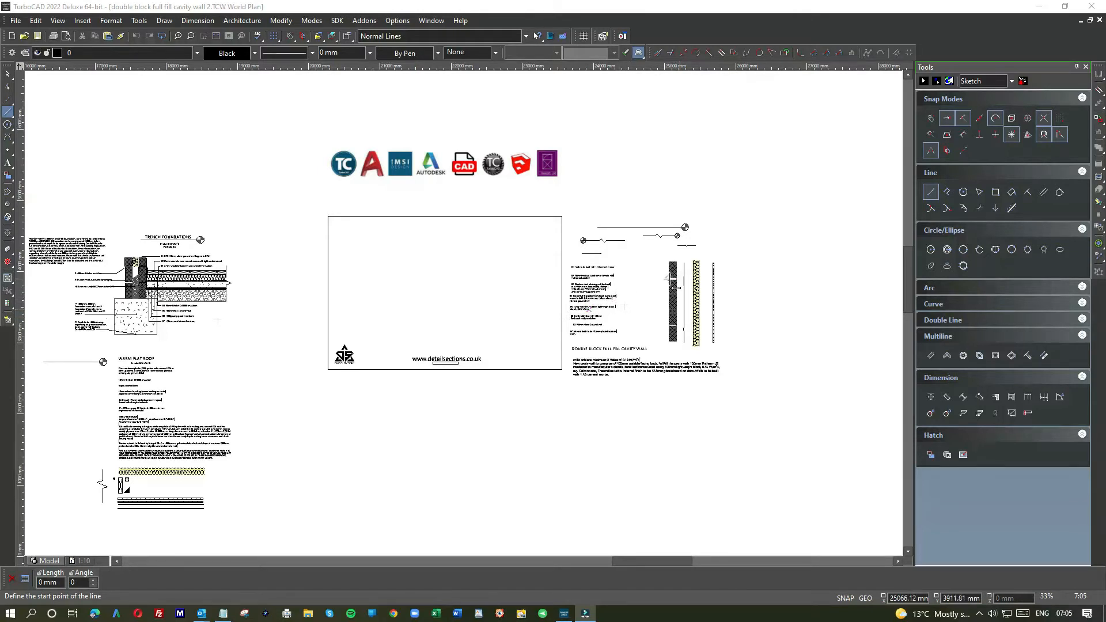
{"action": "scroll", "coordinate": [670, 278], "scroll_direction": "up", "scroll_amount": 3}
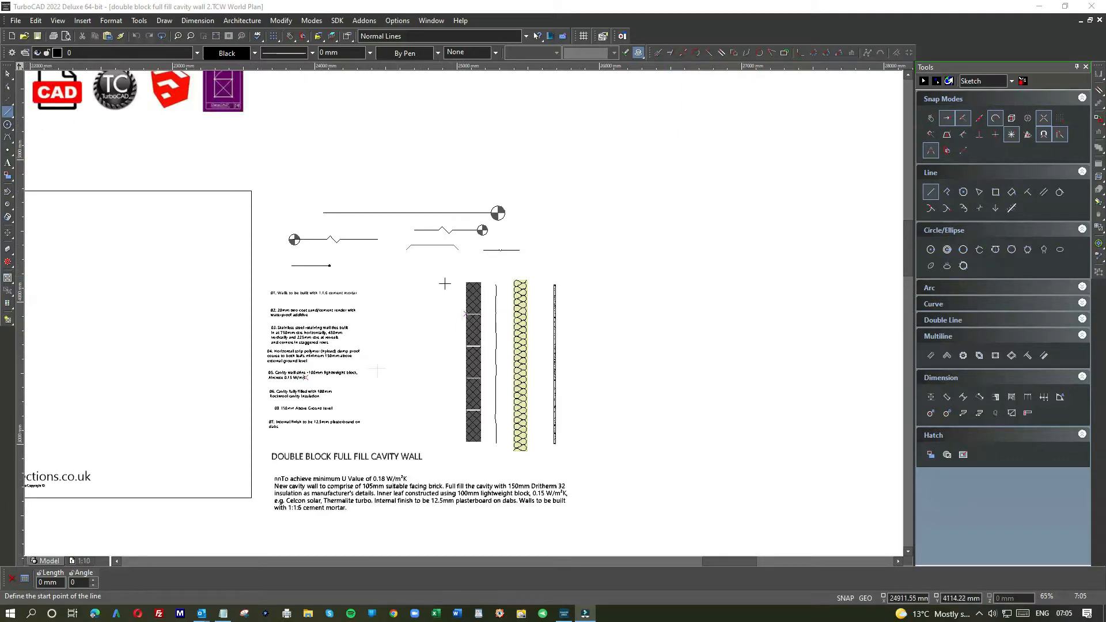
Step: Draw a vertical line beside the hatched blockwork column among the supplied wall components
{"action": "left_click", "coordinate": [449, 278]}
{"action": "left_click", "coordinate": [484, 407]}
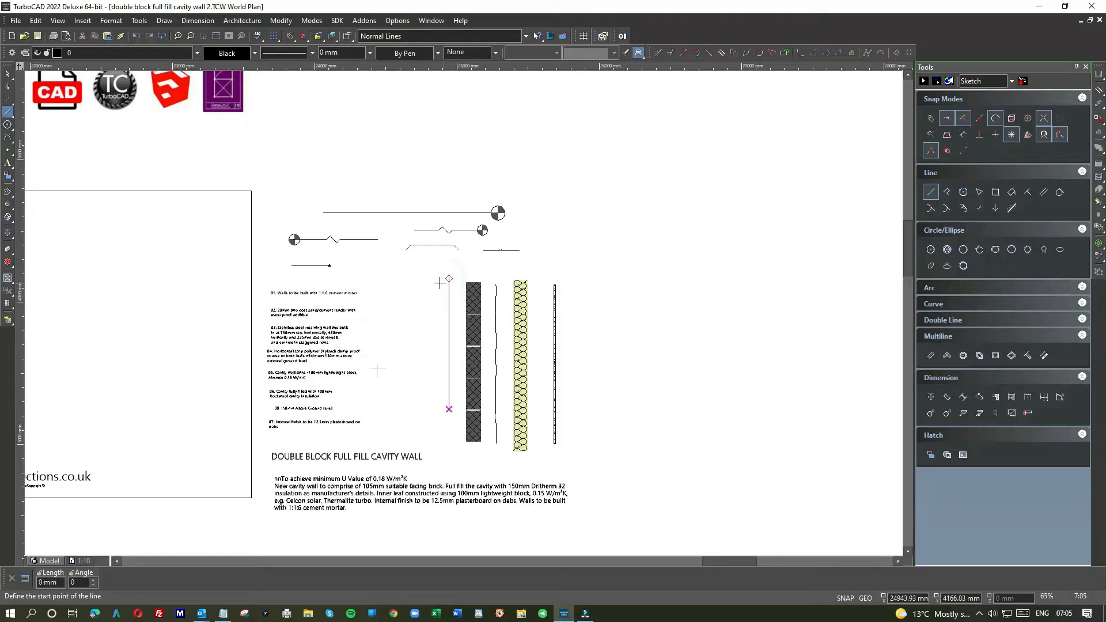
{"action": "key", "text": "Escape"}
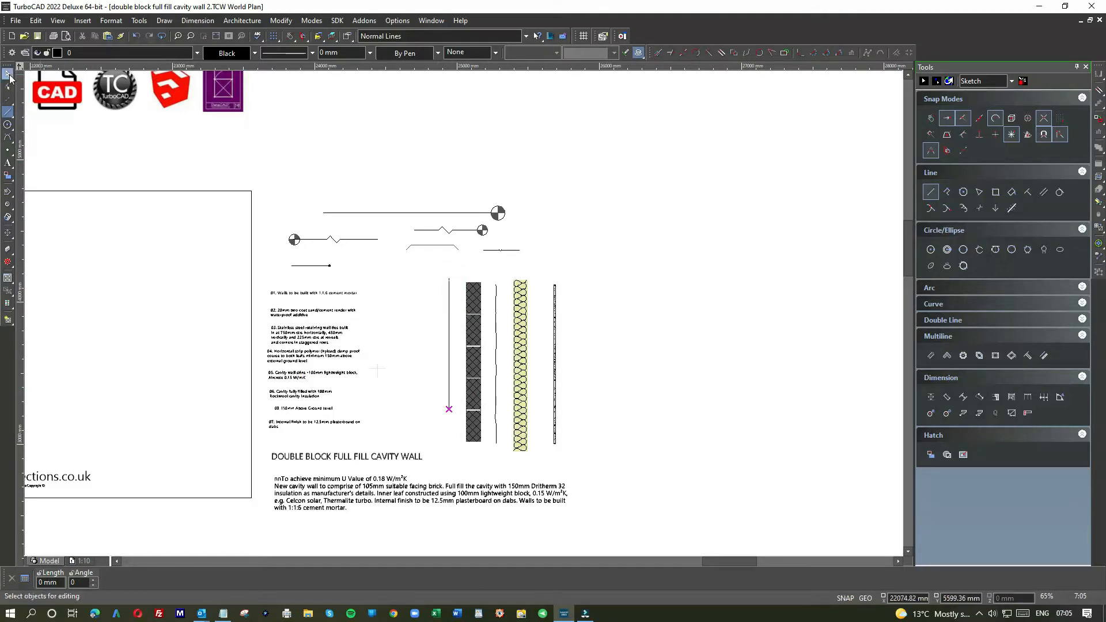
Step: Move the hatched blockwork column from the supplied components into the detail frame as the outer leaf
{"action": "left_click_drag", "start_coordinate": [464, 277], "coordinate": [490, 457]}
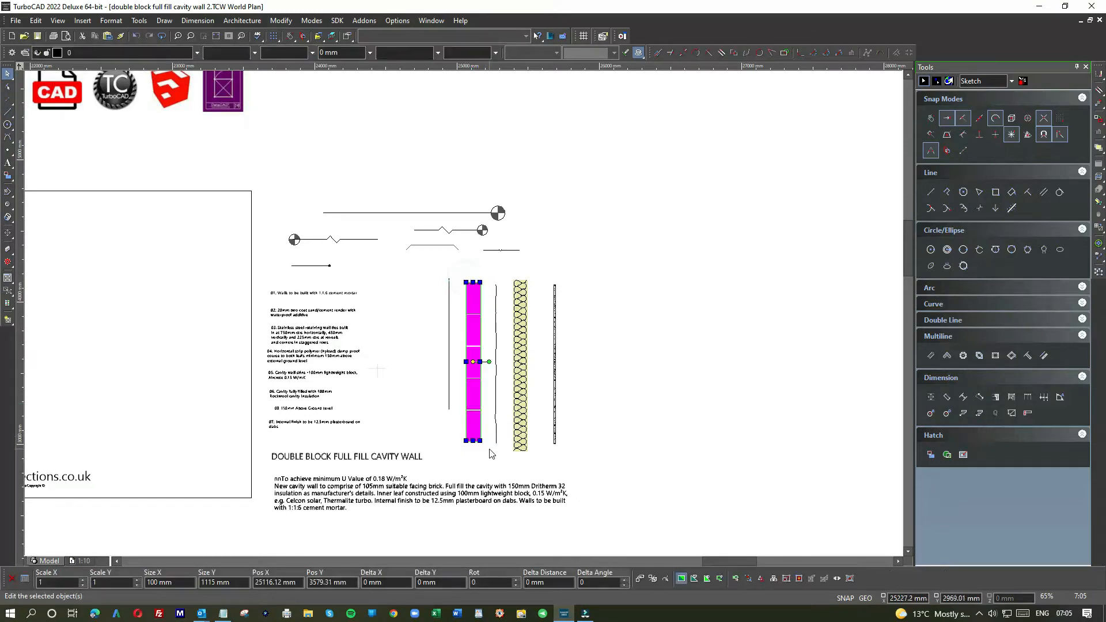
{"action": "left_click_drag", "start_coordinate": [473, 300], "coordinate": [149, 287]}
{"action": "scroll", "coordinate": [152, 294], "scroll_direction": "down", "scroll_amount": 1}
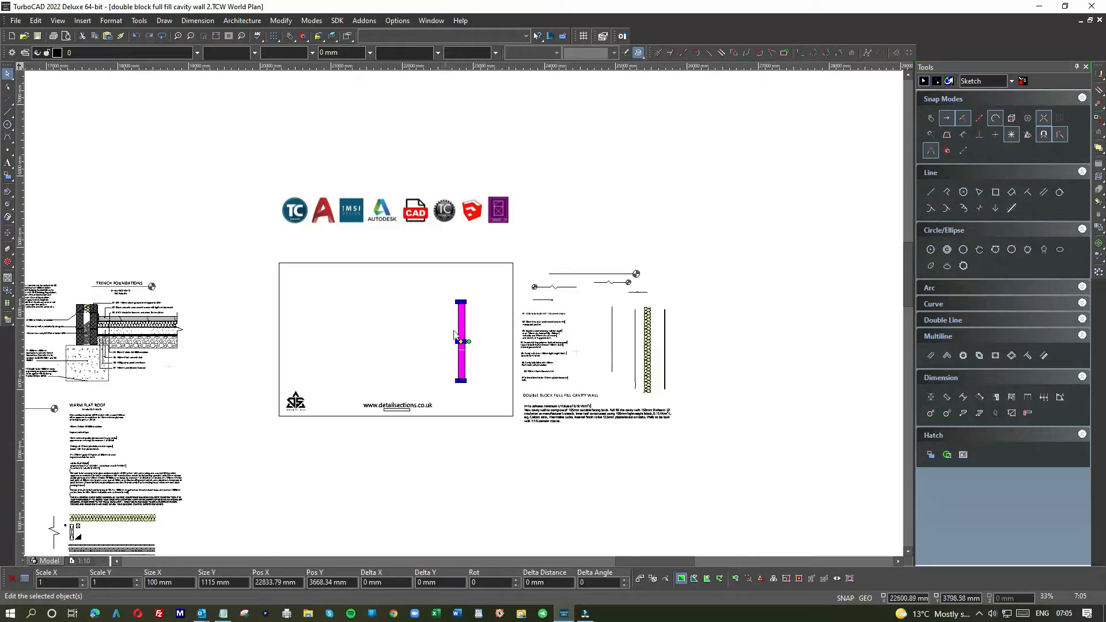
{"action": "scroll", "coordinate": [478, 327], "scroll_direction": "up", "scroll_amount": 2}
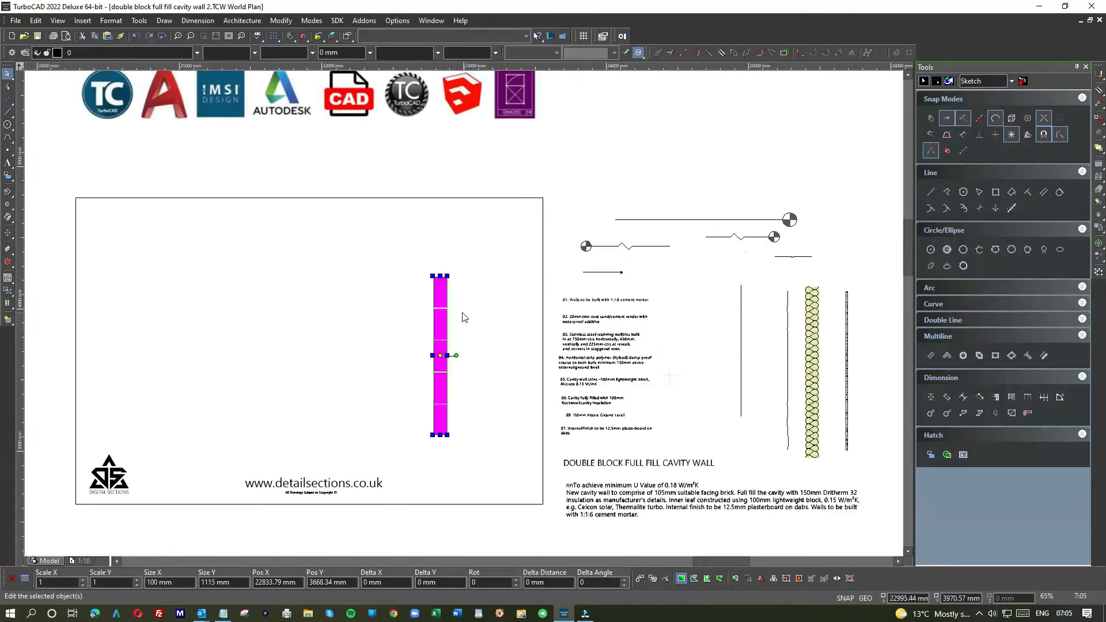
{"action": "left_click_drag", "start_coordinate": [440, 294], "coordinate": [419, 286]}
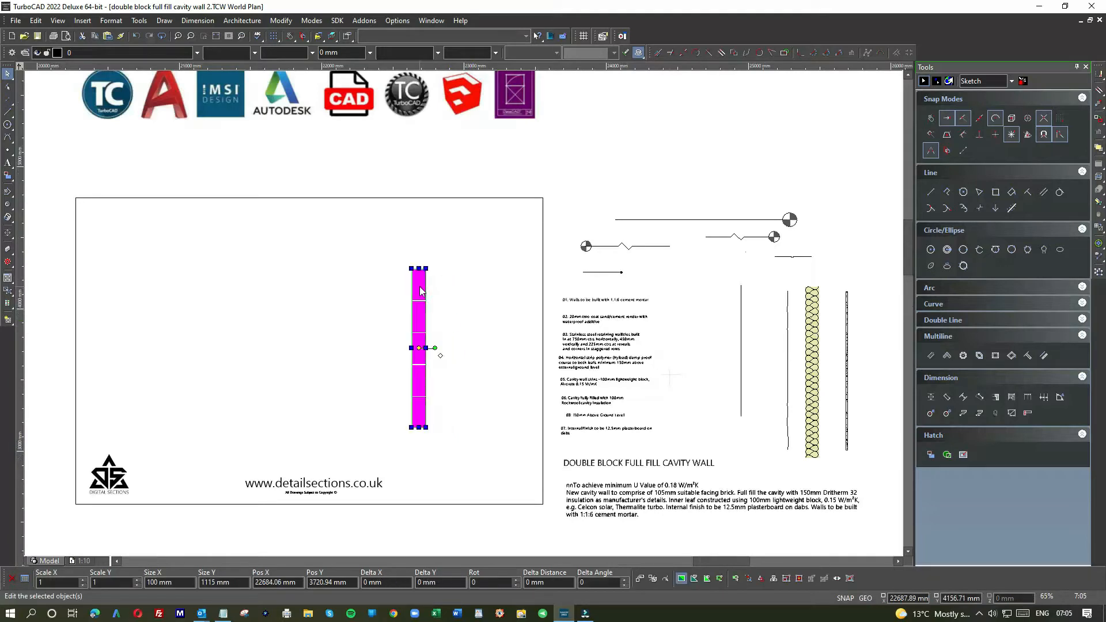
Step: Paste a copy of the blockwork column and place it level with the first as the inner leaf, leaving a cavity between
{"action": "left_click", "coordinate": [461, 288]}
{"action": "key", "text": "ctrl+v"}
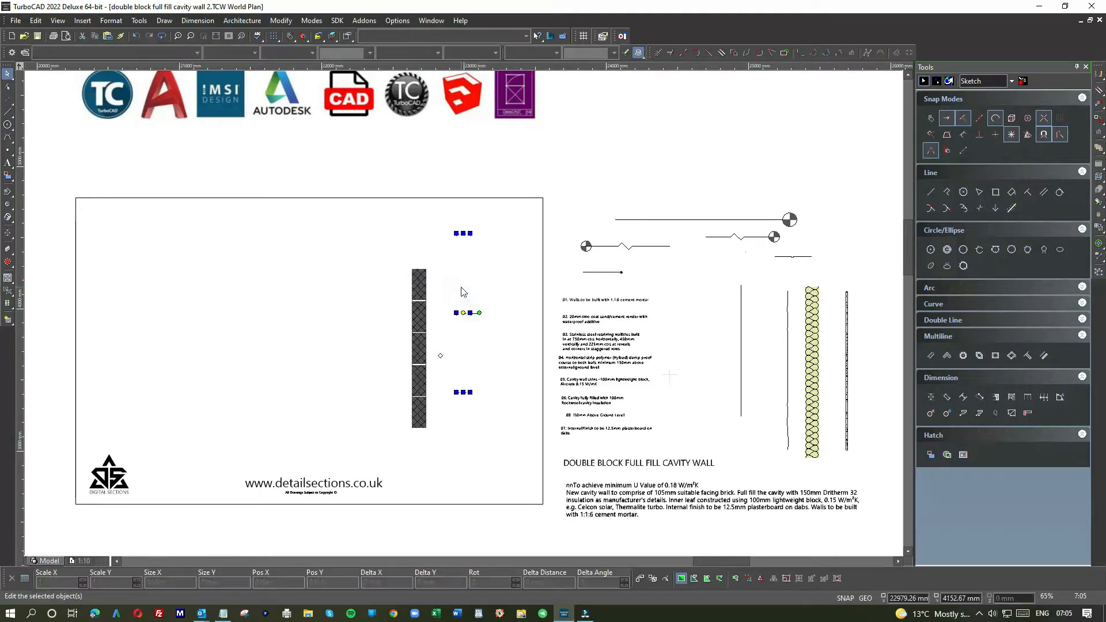
{"action": "left_click_drag", "start_coordinate": [466, 248], "coordinate": [478, 282]}
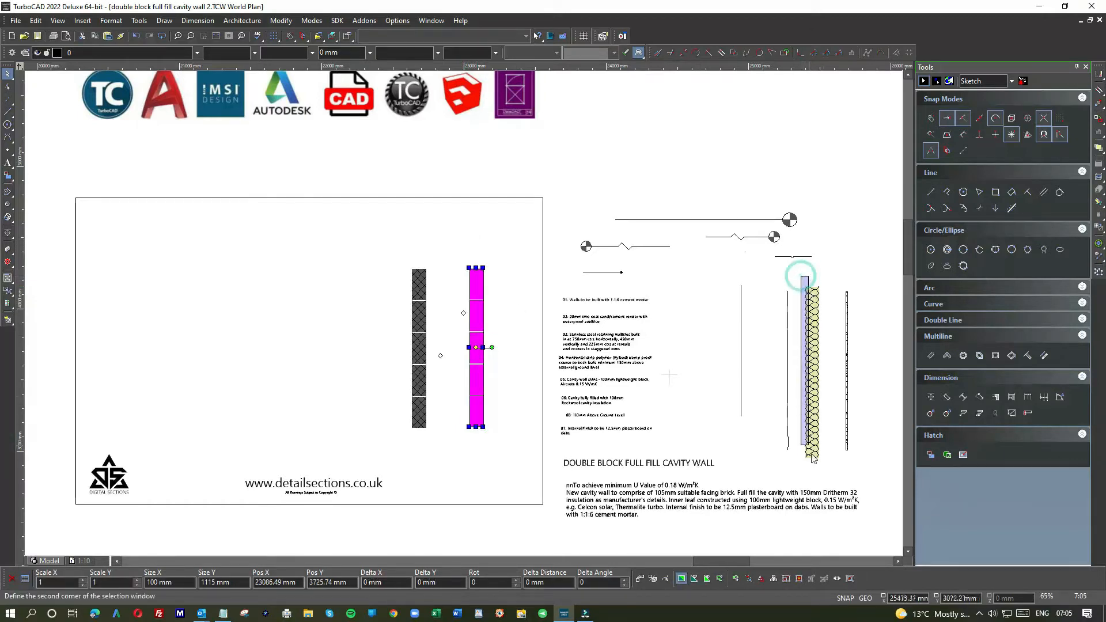
Step: Copy the yellow insulation strip from the supplied components and place the copy between the two blockwork leaves
{"action": "left_click", "coordinate": [829, 467]}
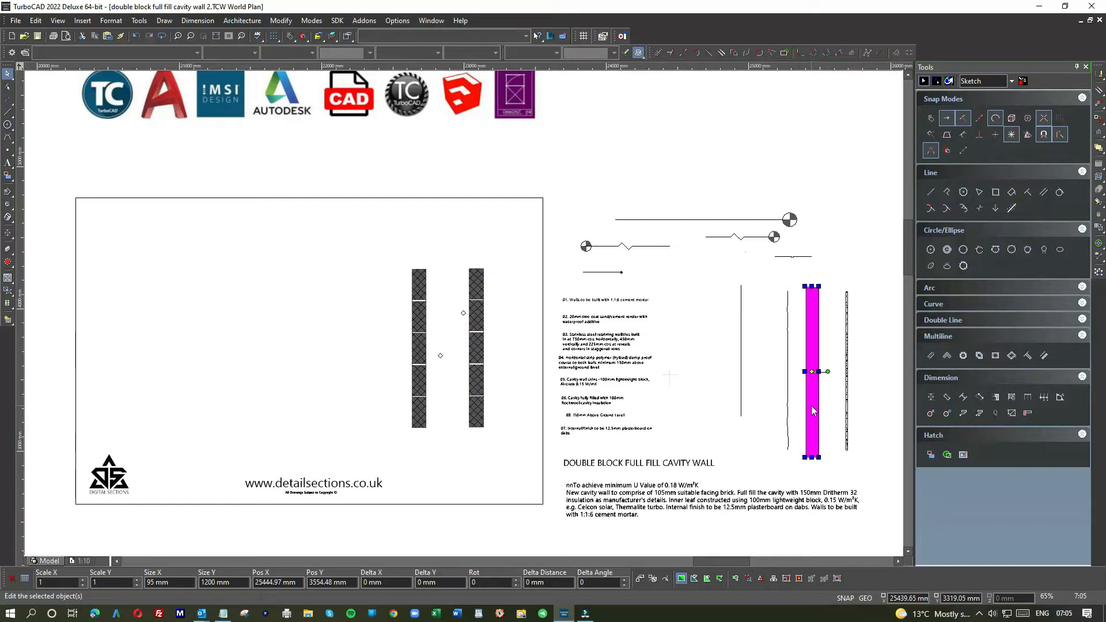
{"action": "left_click", "coordinate": [446, 300]}
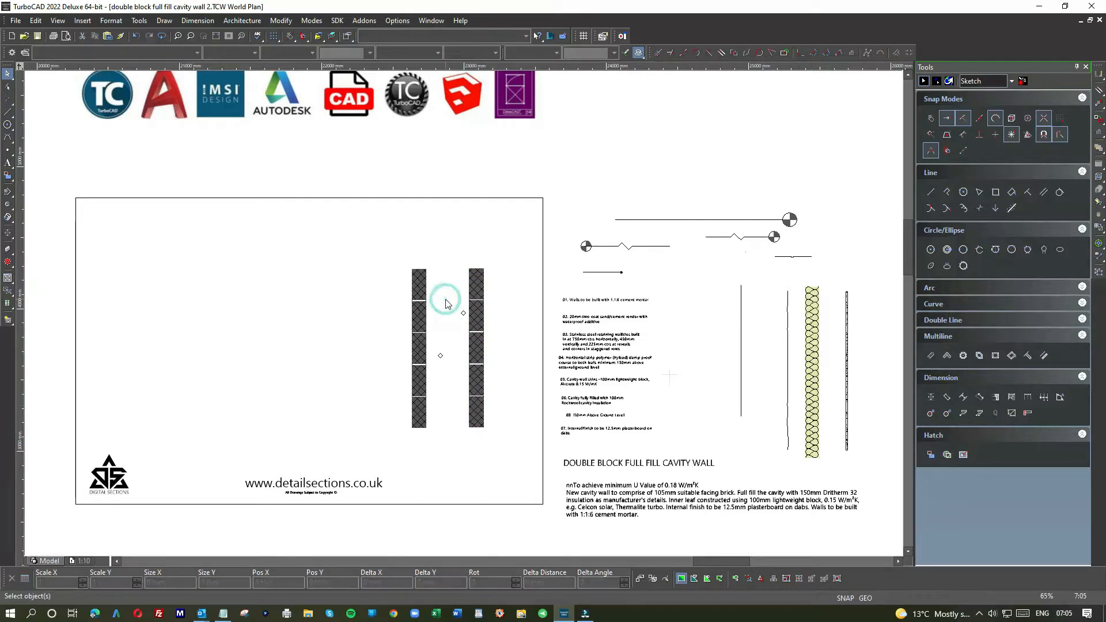
{"action": "key", "text": "ctrl+v"}
{"action": "left_click_drag", "start_coordinate": [463, 242], "coordinate": [451, 278]}
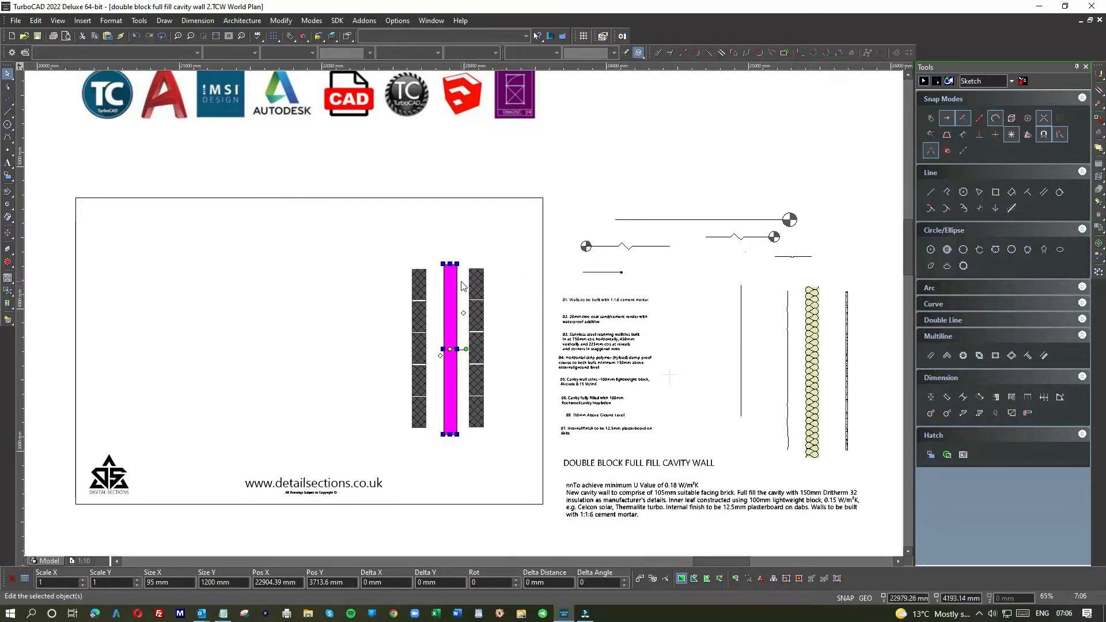
Step: Move the insulation by its top-right corner onto the top-left corner of the right blockwork leaf
{"action": "scroll", "coordinate": [482, 301], "scroll_direction": "up", "scroll_amount": 3}
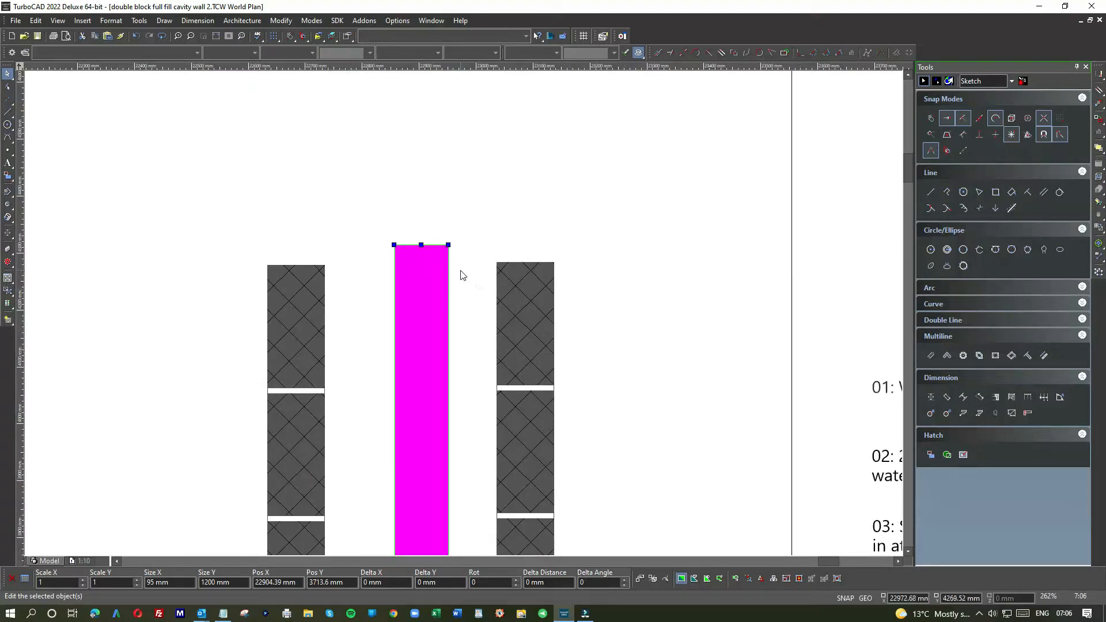
{"action": "key", "text": "e"}
{"action": "left_click", "coordinate": [449, 248]}
{"action": "left_click", "coordinate": [449, 248]}
{"action": "left_click", "coordinate": [449, 246]}
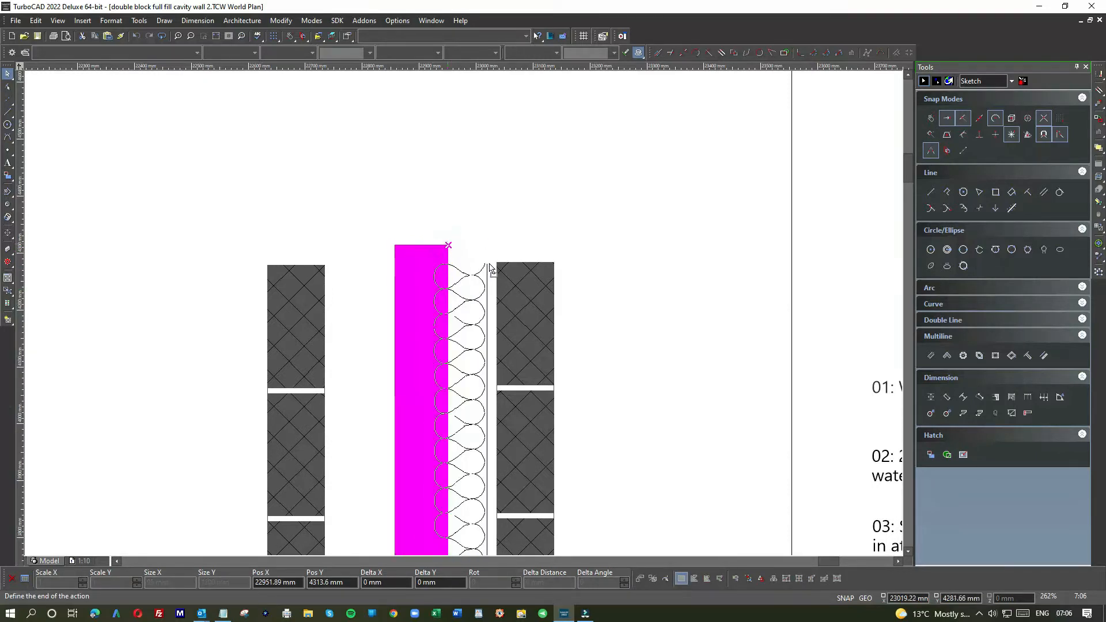
{"action": "left_click", "coordinate": [496, 263]}
{"action": "left_click", "coordinate": [376, 283]}
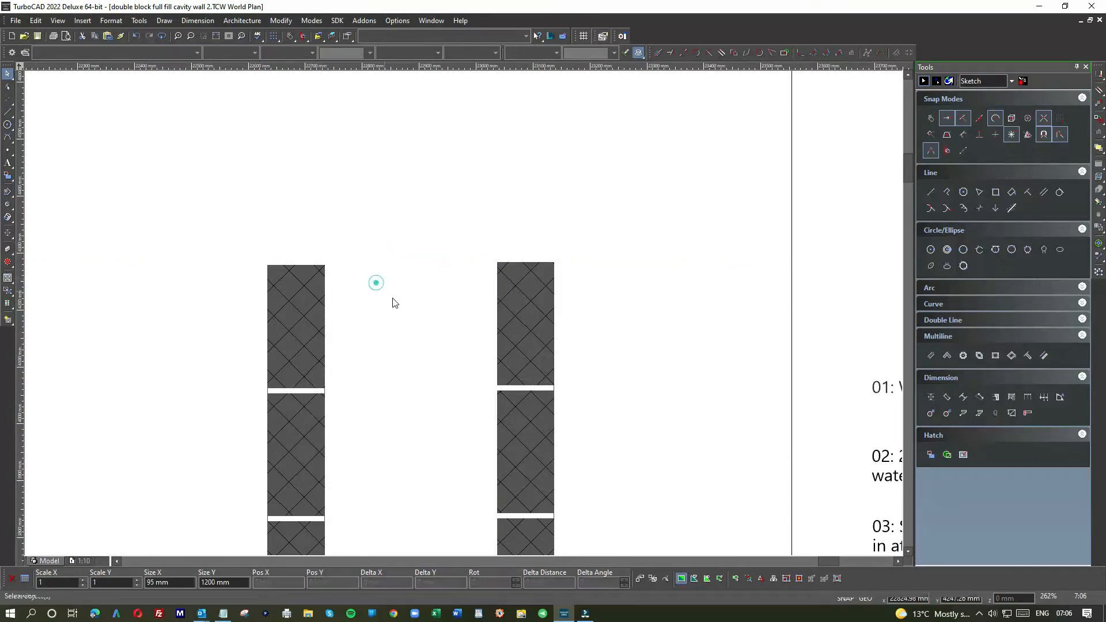
Step: Move the left blockwork leaf against the insulation, snapping its top-right corner to the insulation's top-left corner
{"action": "scroll", "coordinate": [394, 302], "scroll_direction": "down", "scroll_amount": 2}
{"action": "scroll", "coordinate": [386, 305], "scroll_direction": "down", "scroll_amount": 2}
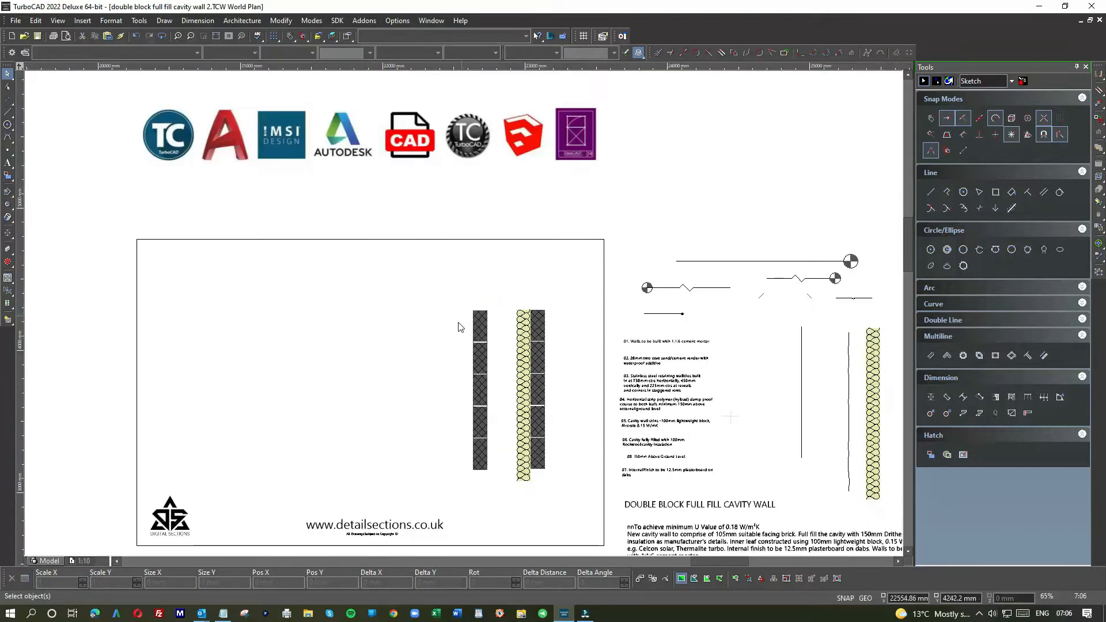
{"action": "mouse_move", "coordinate": [462, 308]}
{"action": "left_mouse_down"}
{"action": "mouse_move", "coordinate": [499, 397]}
{"action": "mouse_move", "coordinate": [505, 485]}
{"action": "left_mouse_up"}
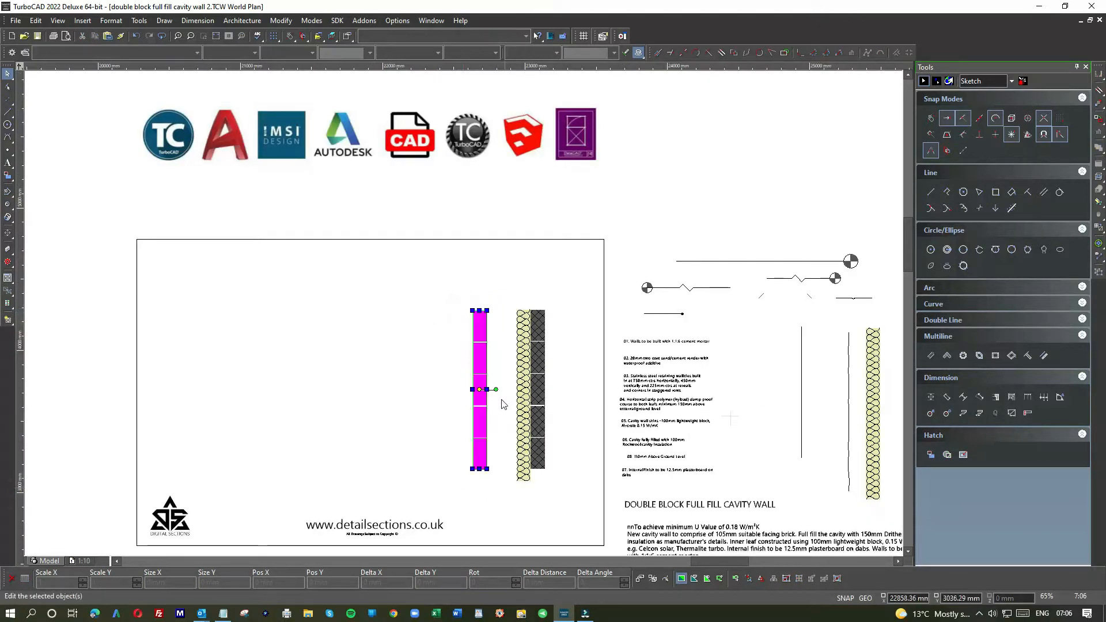
{"action": "left_click_drag", "start_coordinate": [482, 329], "coordinate": [499, 333]}
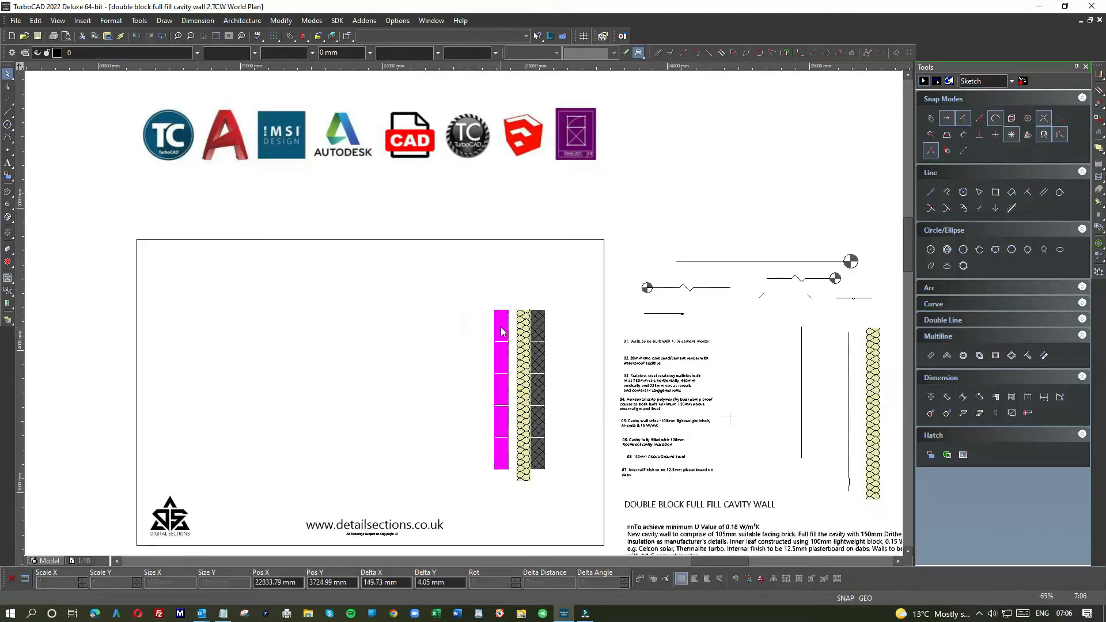
{"action": "scroll", "coordinate": [502, 320], "scroll_direction": "up", "scroll_amount": 3}
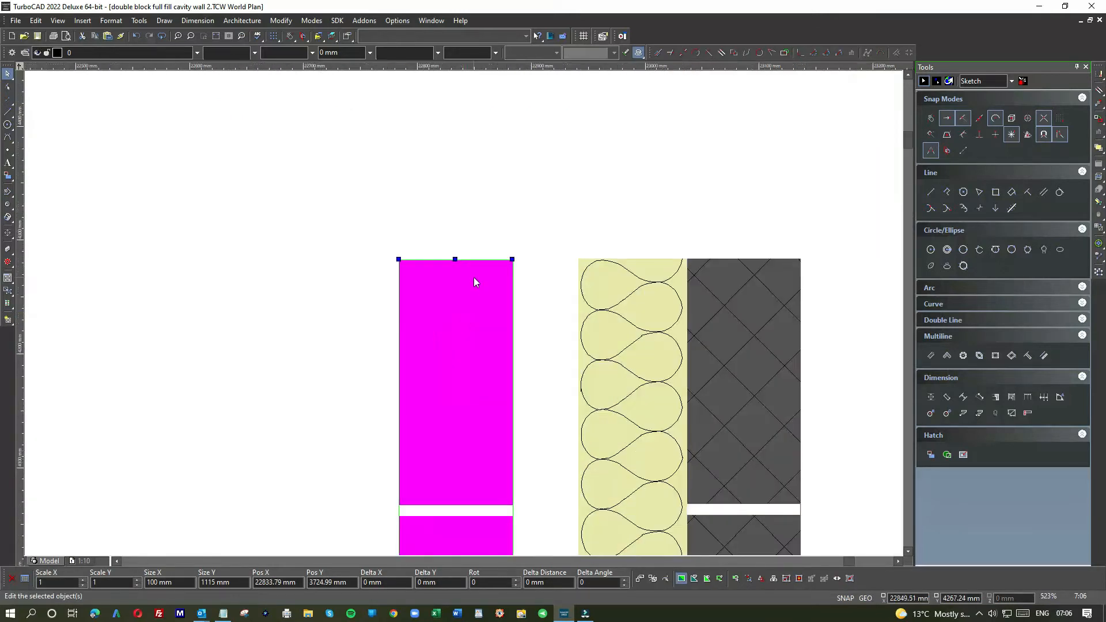
{"action": "left_click_drag", "start_coordinate": [474, 278], "coordinate": [514, 265]}
{"action": "left_click", "coordinate": [512, 262]}
{"action": "left_click", "coordinate": [513, 261]}
{"action": "left_click", "coordinate": [513, 262]}
{"action": "left_click_drag", "start_coordinate": [514, 261], "coordinate": [578, 259]}
{"action": "left_click", "coordinate": [378, 280]}
Step: Move the wavy vertical line from the supplied components into the frame, just left of the assembled cavity wall
{"action": "scroll", "coordinate": [467, 314], "scroll_direction": "down", "scroll_amount": 8}
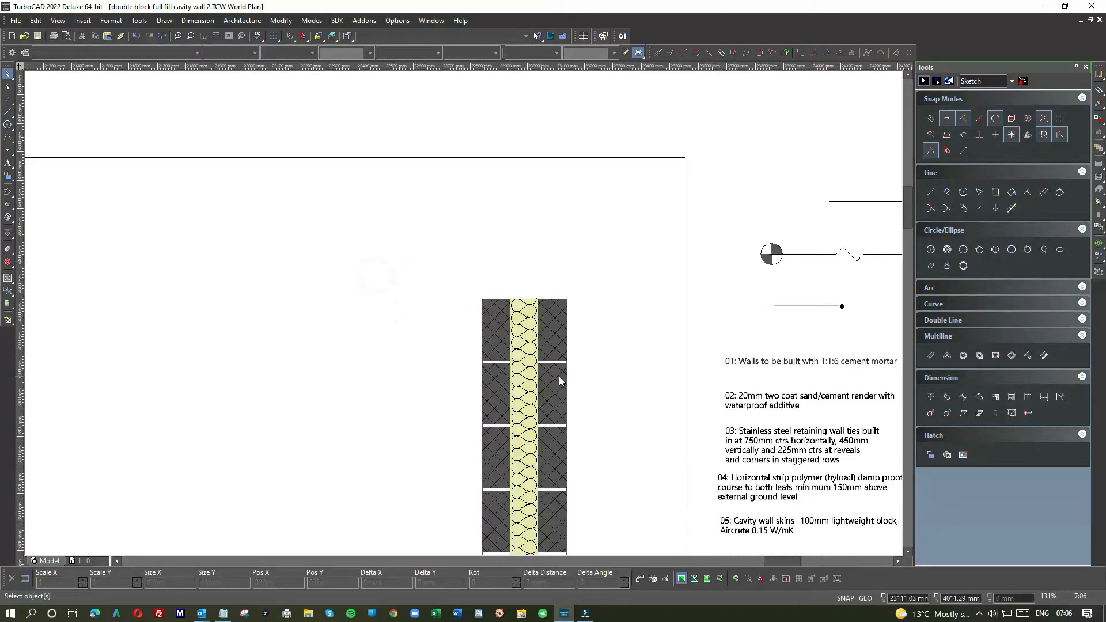
{"action": "scroll", "coordinate": [462, 323], "scroll_direction": "down", "scroll_amount": 3}
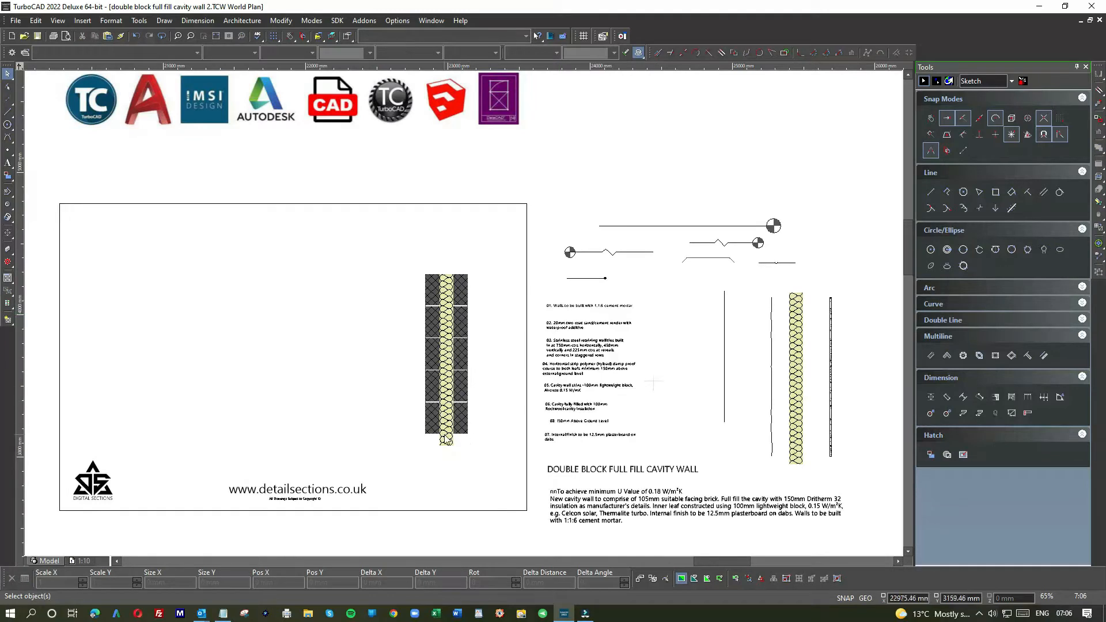
{"action": "left_click", "coordinate": [772, 305]}
{"action": "left_click", "coordinate": [772, 295]}
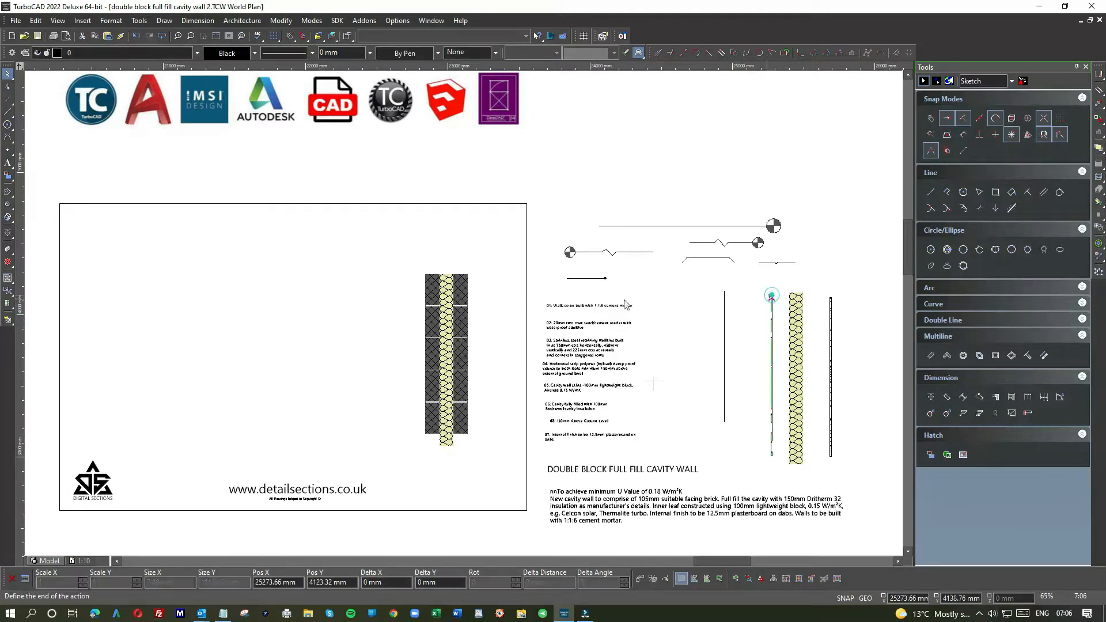
{"action": "left_click", "coordinate": [403, 278]}
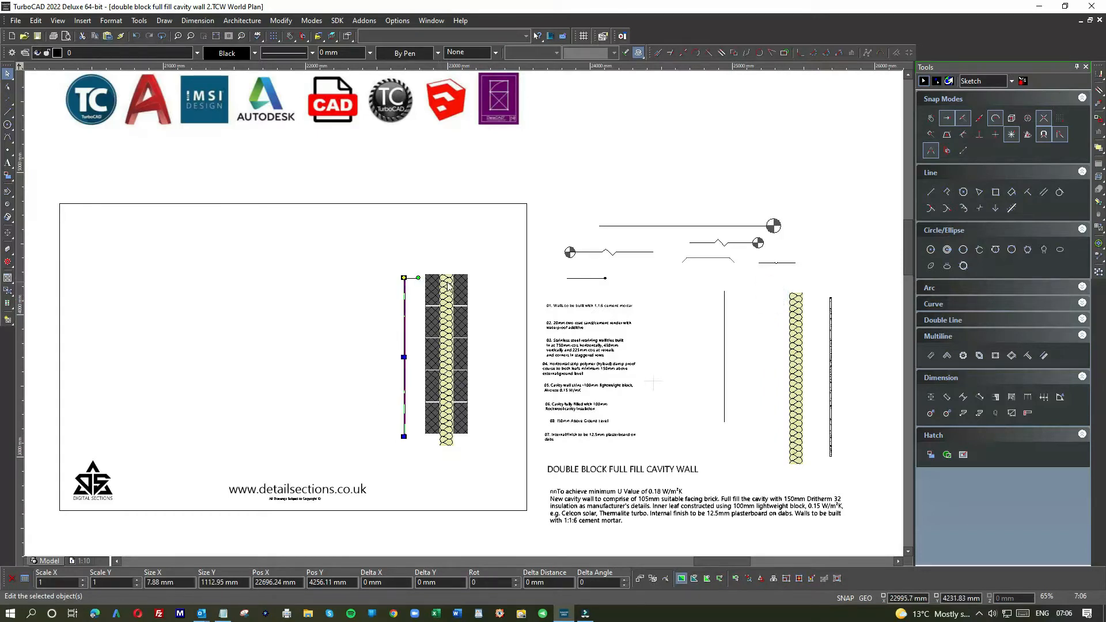
Step: Reposition the wavy line close to the left blockwork leaf's outer face, with its top end level with the wall top
{"action": "scroll", "coordinate": [447, 287], "scroll_direction": "up", "scroll_amount": 4}
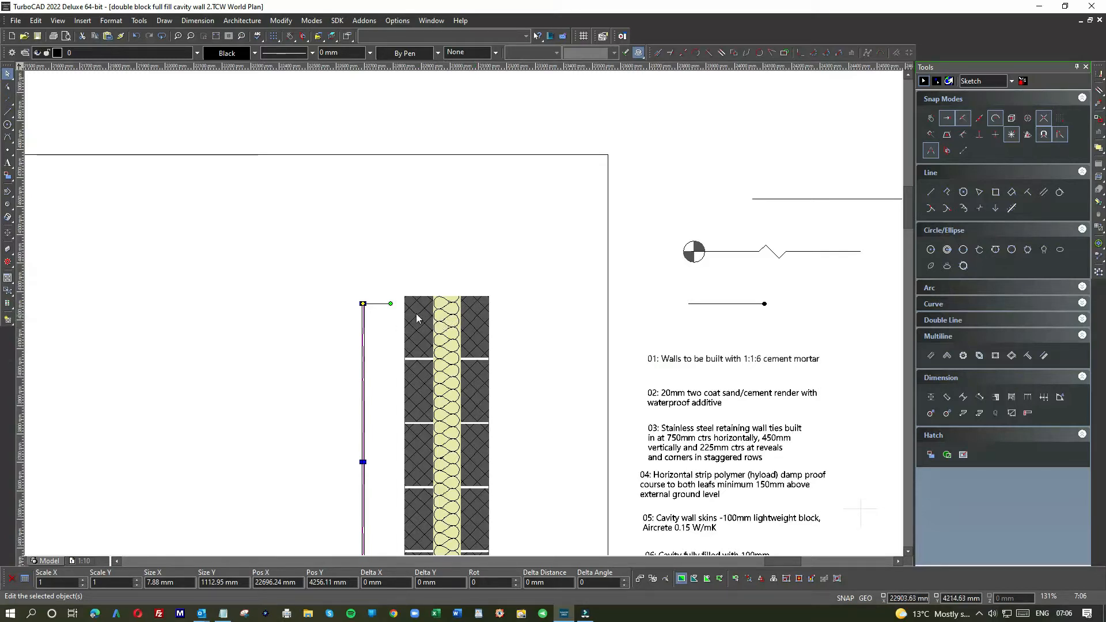
{"action": "scroll", "coordinate": [413, 309], "scroll_direction": "up", "scroll_amount": 2}
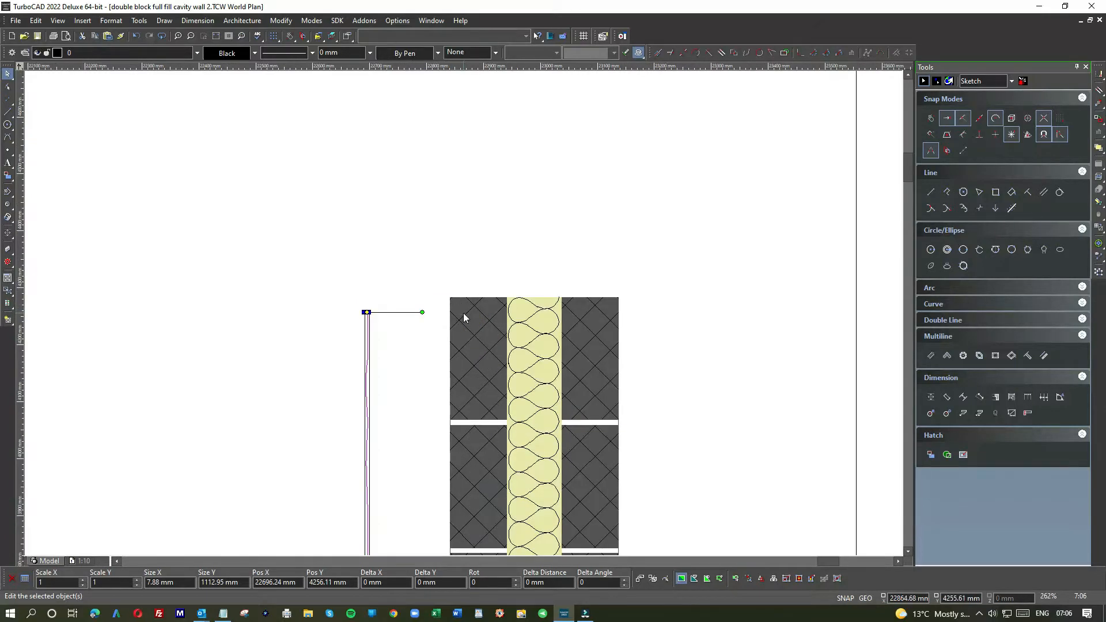
{"action": "left_click", "coordinate": [366, 313]}
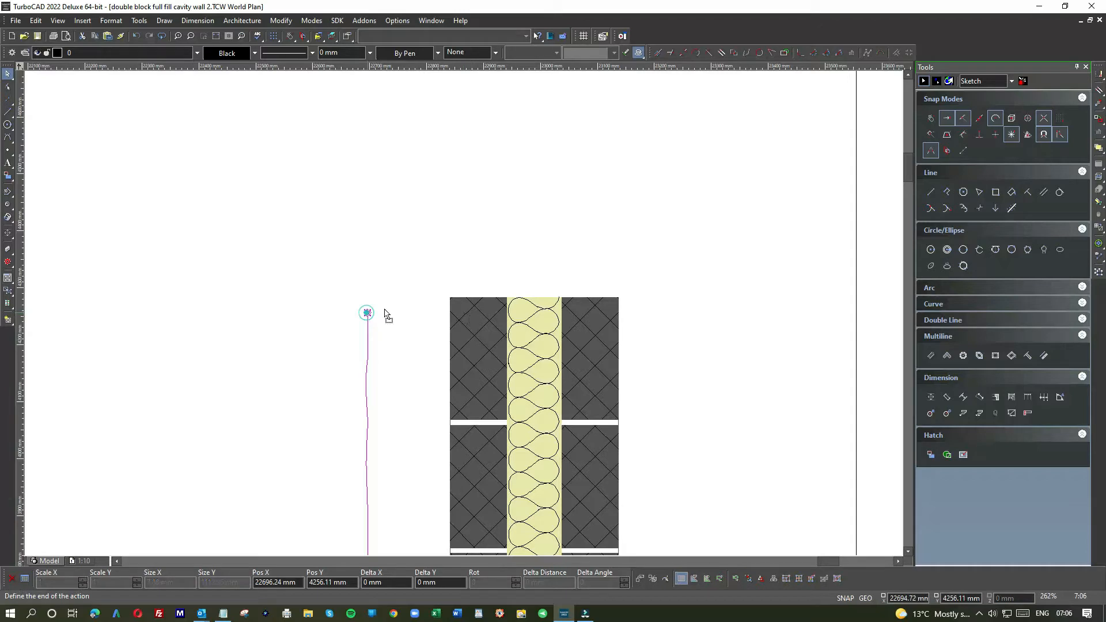
{"action": "left_click", "coordinate": [449, 299]}
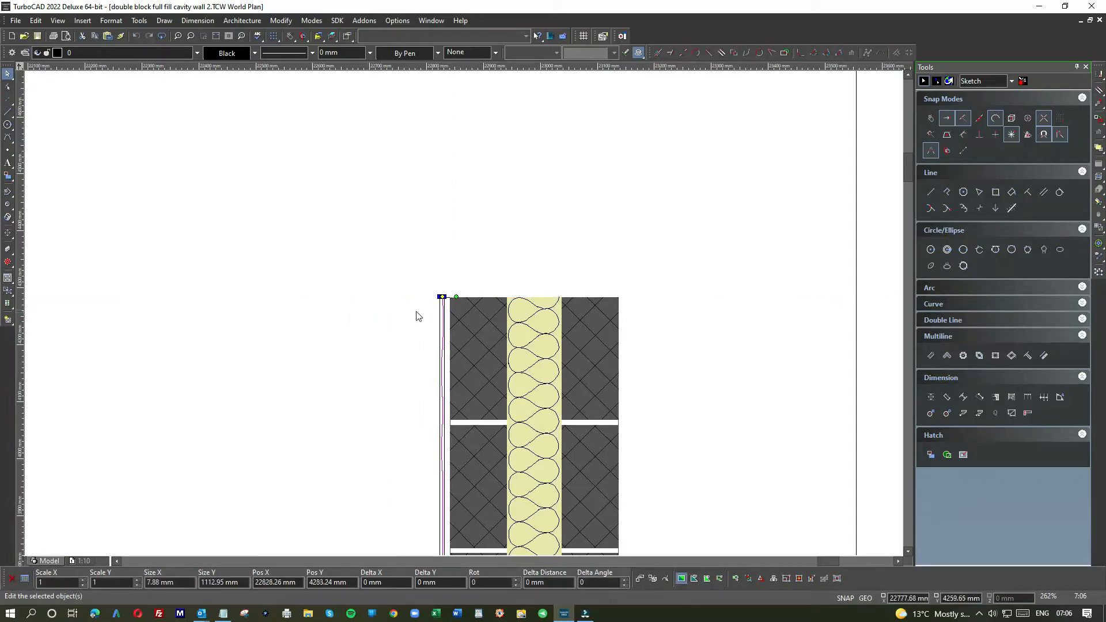
{"action": "scroll", "coordinate": [465, 318], "scroll_direction": "up", "scroll_amount": 2}
{"action": "scroll", "coordinate": [465, 318], "scroll_direction": "up", "scroll_amount": 4}
{"action": "left_click", "coordinate": [464, 313]}
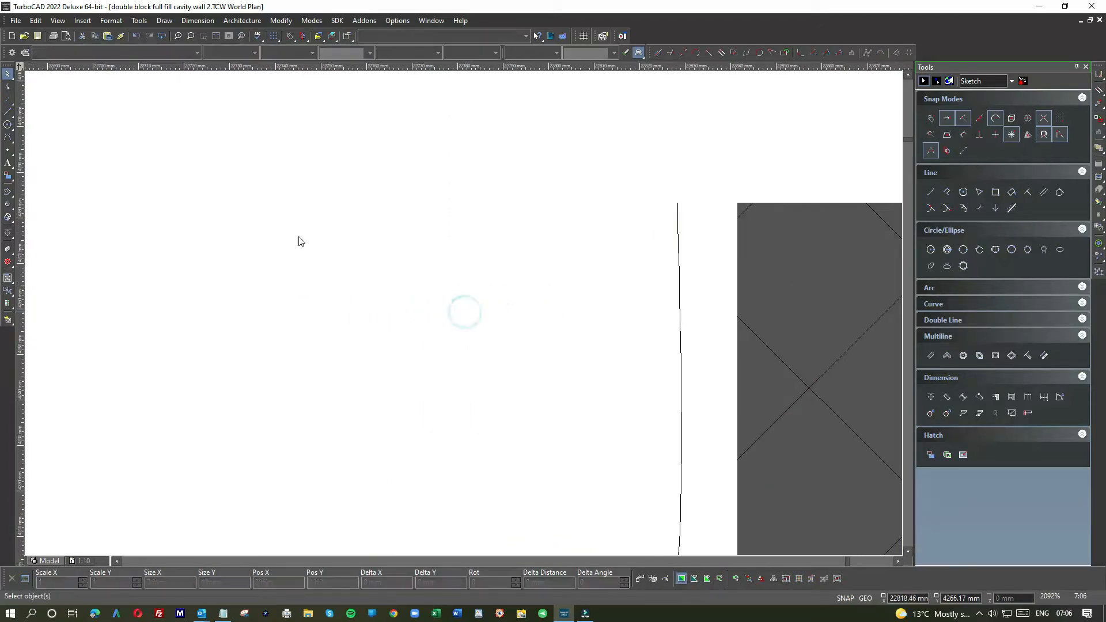
Step: Draw a 20 mm horizontal line outward from the top-left corner of the left blockwork leaf
{"action": "left_click", "coordinate": [7, 112]}
{"action": "left_click", "coordinate": [737, 202]}
{"action": "type", "text": "20"}
{"action": "key", "text": "Return"}
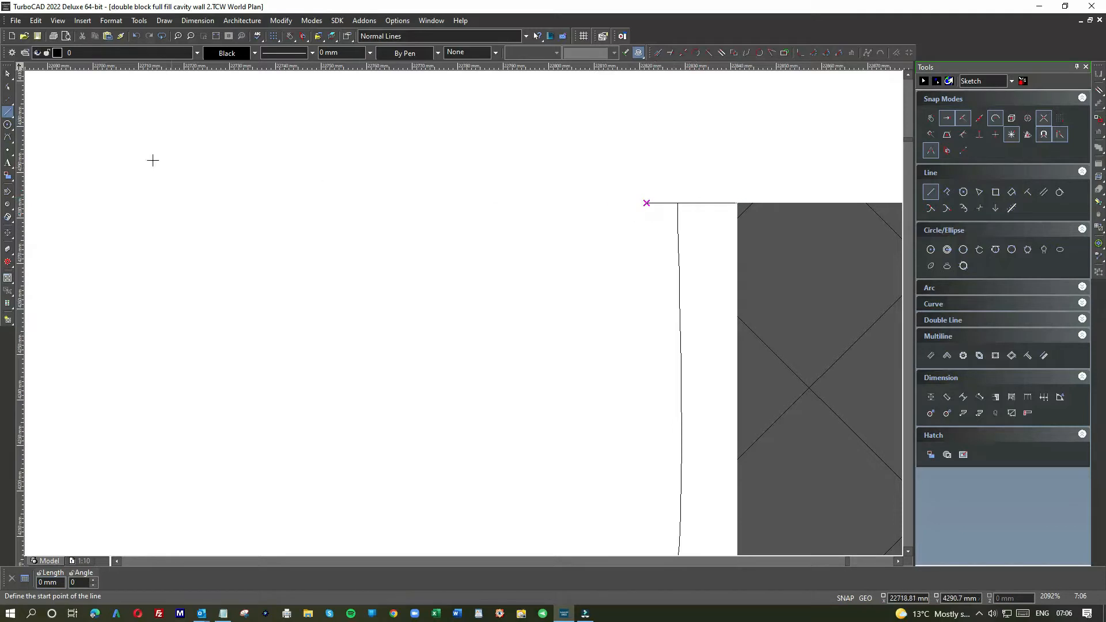
Step: Move the wavy render line so its top end meets the outer end of the 20 mm line
{"action": "left_click", "coordinate": [7, 73]}
{"action": "left_click", "coordinate": [679, 226]}
{"action": "left_click_drag", "start_coordinate": [676, 202], "coordinate": [645, 202]}
{"action": "key", "text": "Escape"}
Step: Move the 12.5 mm plasterboard strip from the supplied components into the frame, just right of the cavity wall
{"action": "scroll", "coordinate": [458, 351], "scroll_direction": "down", "scroll_amount": 8}
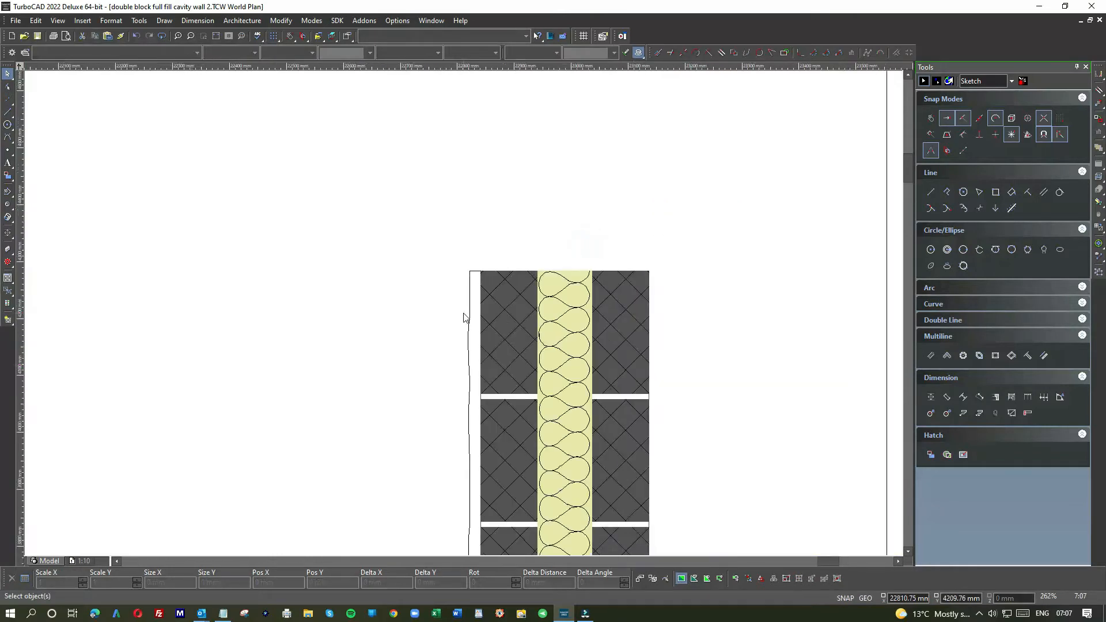
{"action": "scroll", "coordinate": [468, 344], "scroll_direction": "down", "scroll_amount": 1}
{"action": "scroll", "coordinate": [651, 341], "scroll_direction": "down", "scroll_amount": 1}
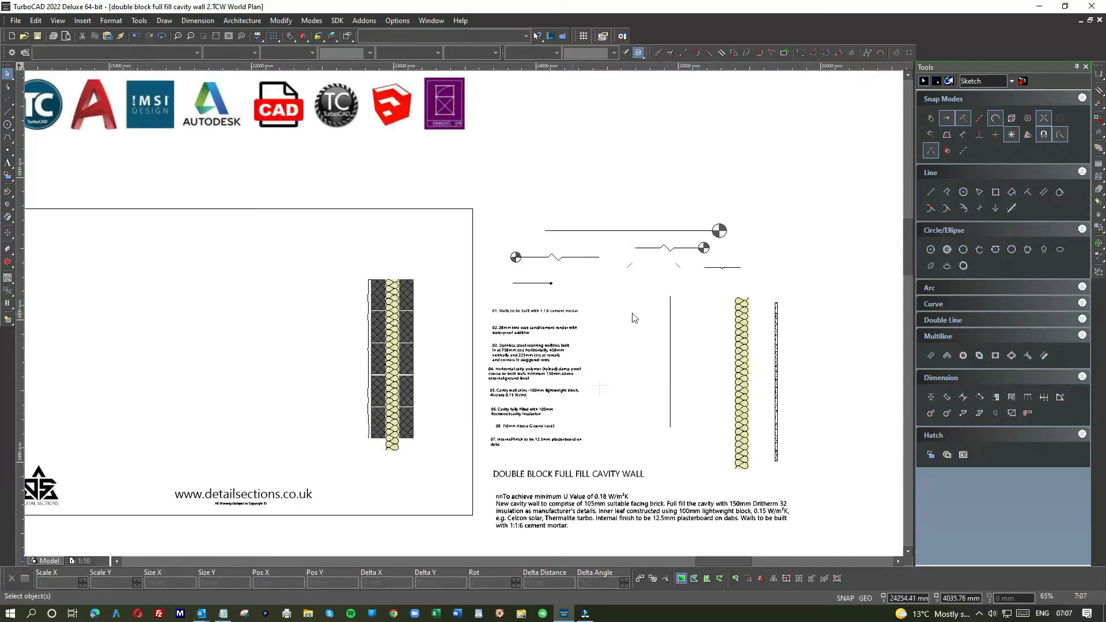
{"action": "left_click", "coordinate": [777, 316]}
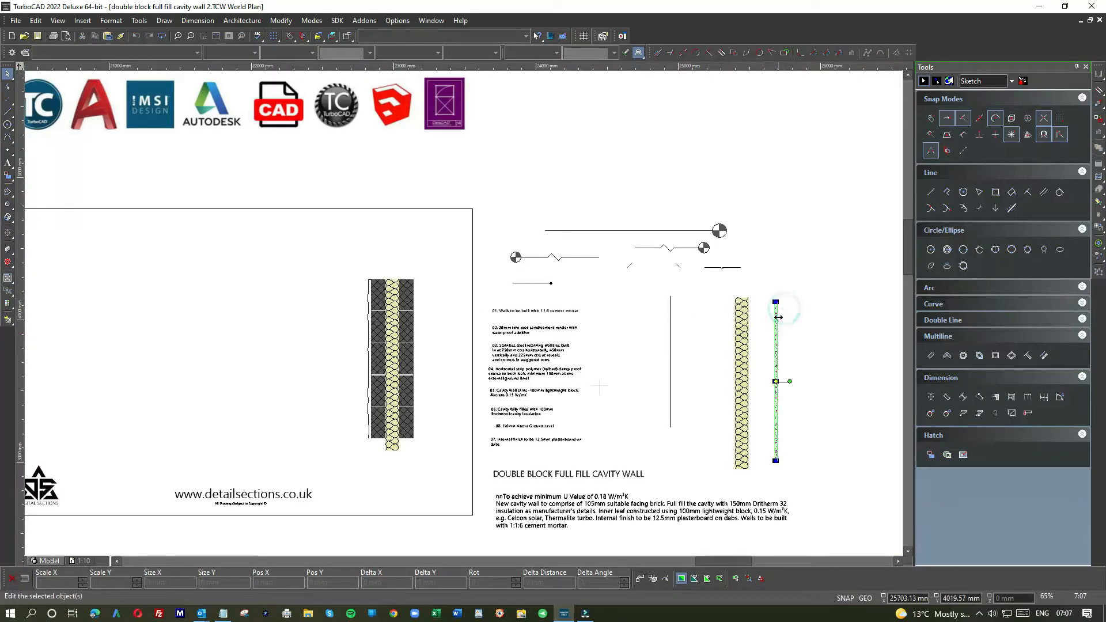
{"action": "left_click", "coordinate": [777, 382]}
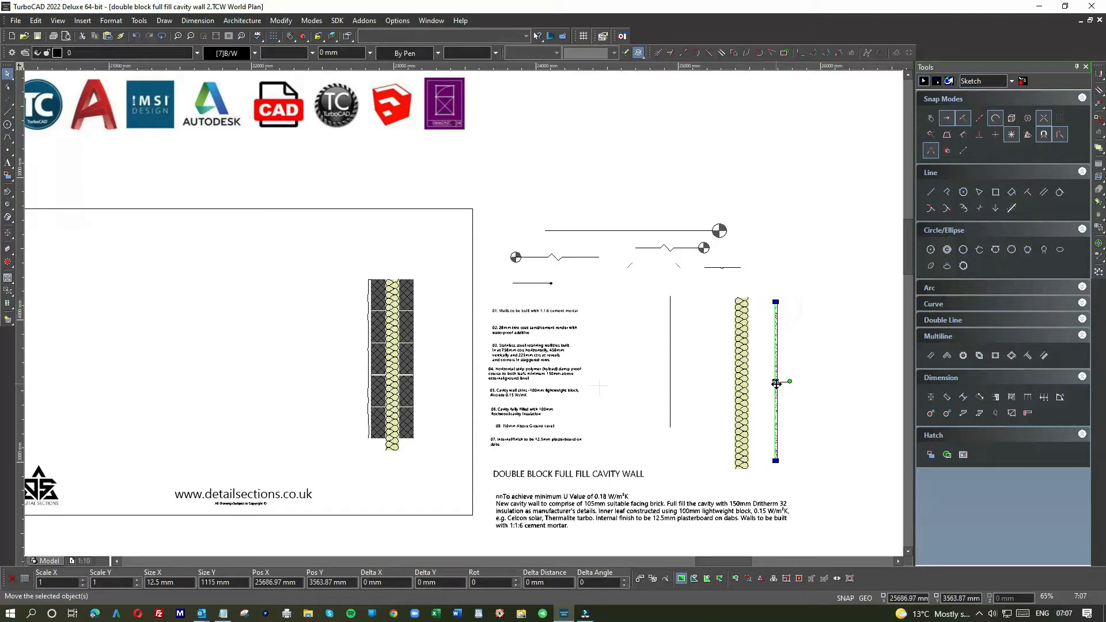
{"action": "left_click", "coordinate": [423, 366]}
Step: Move the plasterboard strip against the right blockwork leaf, snapping its top-left corner to the leaf's top-right corner
{"action": "scroll", "coordinate": [425, 357], "scroll_direction": "up", "scroll_amount": 4}
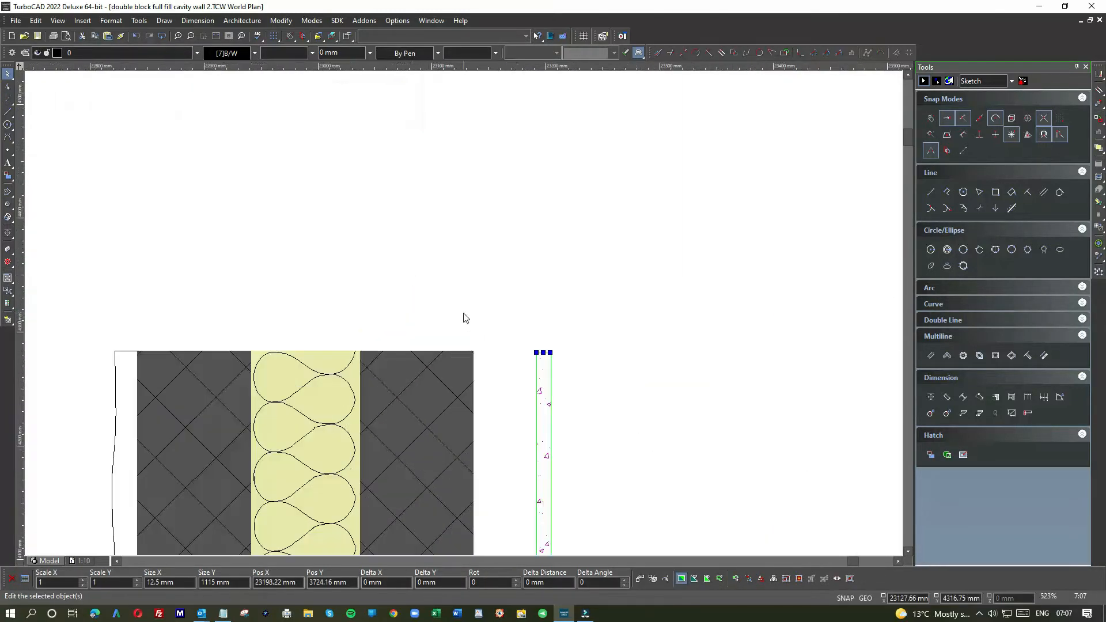
{"action": "left_click_drag", "start_coordinate": [620, 403], "coordinate": [551, 403]}
{"action": "scroll", "coordinate": [550, 403], "scroll_direction": "up", "scroll_amount": 1}
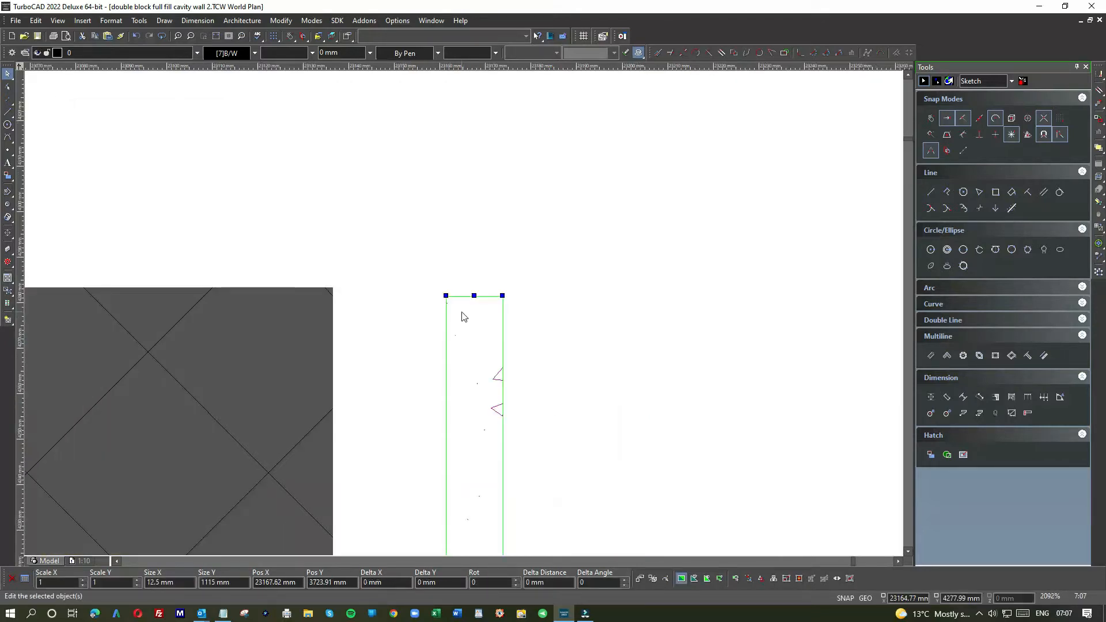
{"action": "left_click_drag", "start_coordinate": [446, 296], "coordinate": [448, 298]}
{"action": "left_click", "coordinate": [446, 297]}
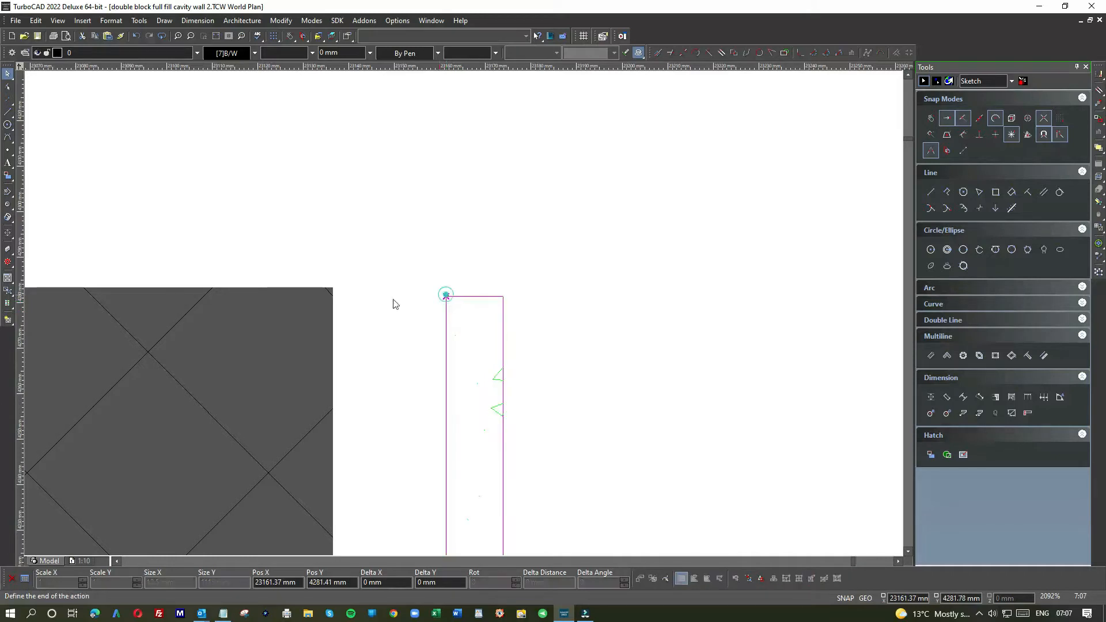
{"action": "left_click", "coordinate": [334, 288]}
{"action": "left_click", "coordinate": [436, 290]}
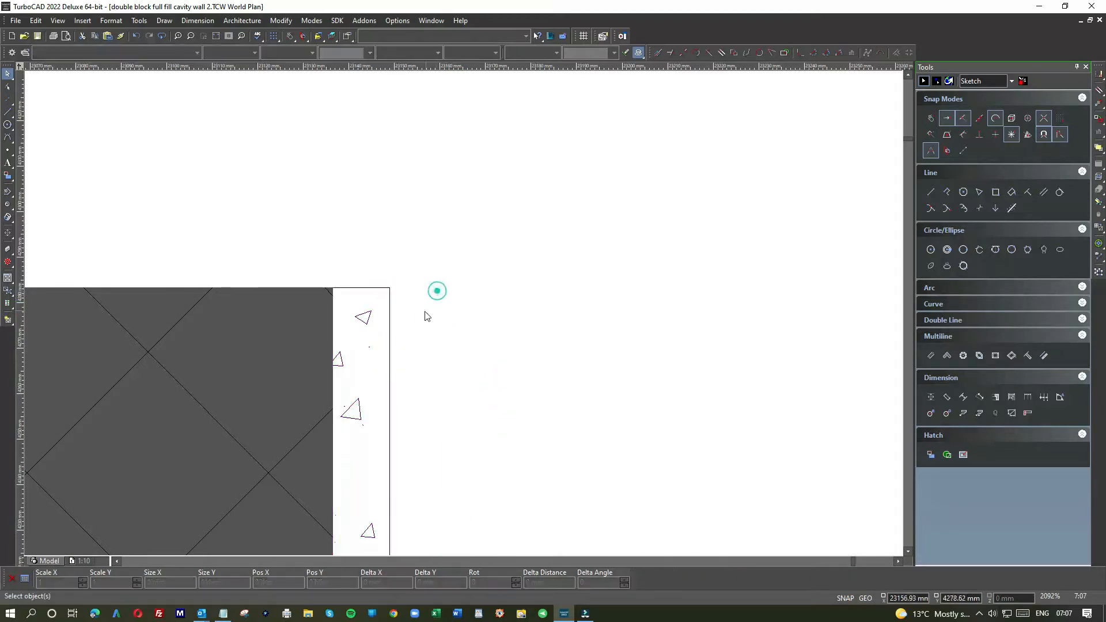
Step: Move the wall tie symbol from the supplied components into the frame, left of the cavity wall
{"action": "scroll", "coordinate": [455, 337], "scroll_direction": "down", "scroll_amount": 2}
{"action": "scroll", "coordinate": [455, 339], "scroll_direction": "down", "scroll_amount": 2}
{"action": "scroll", "coordinate": [460, 377], "scroll_direction": "down", "scroll_amount": 1}
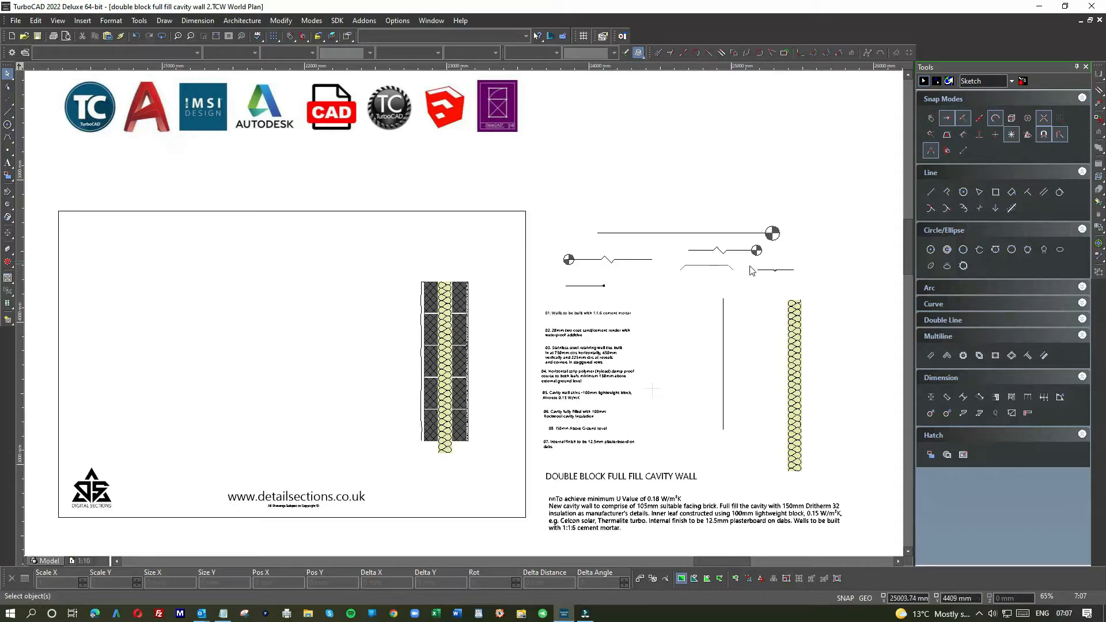
{"action": "left_click_drag", "start_coordinate": [747, 264], "coordinate": [812, 289]}
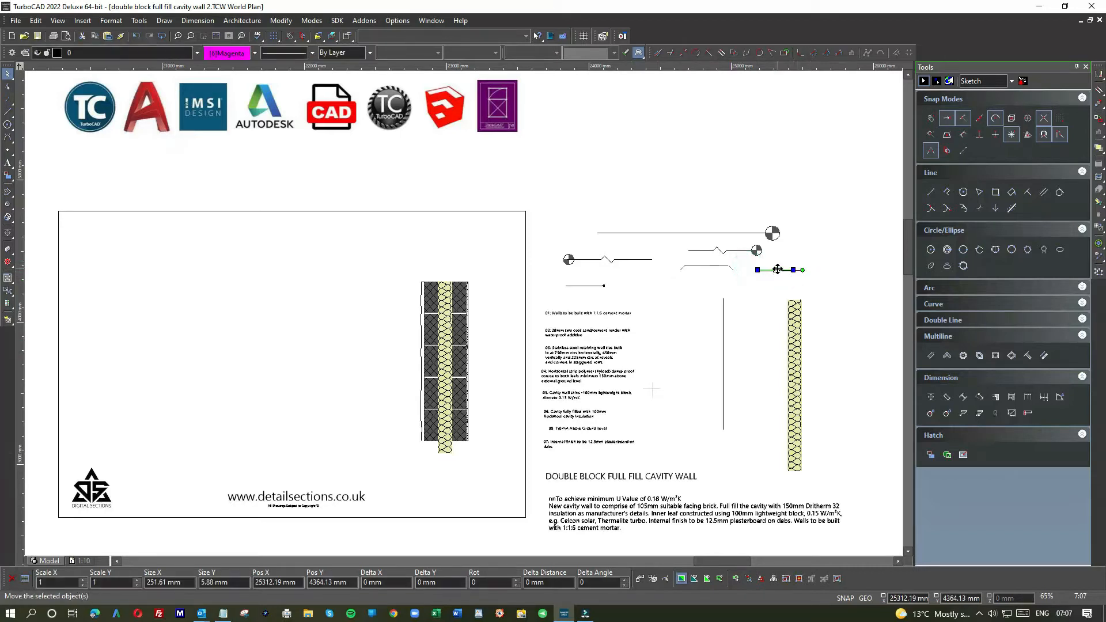
{"action": "left_click", "coordinate": [778, 269]}
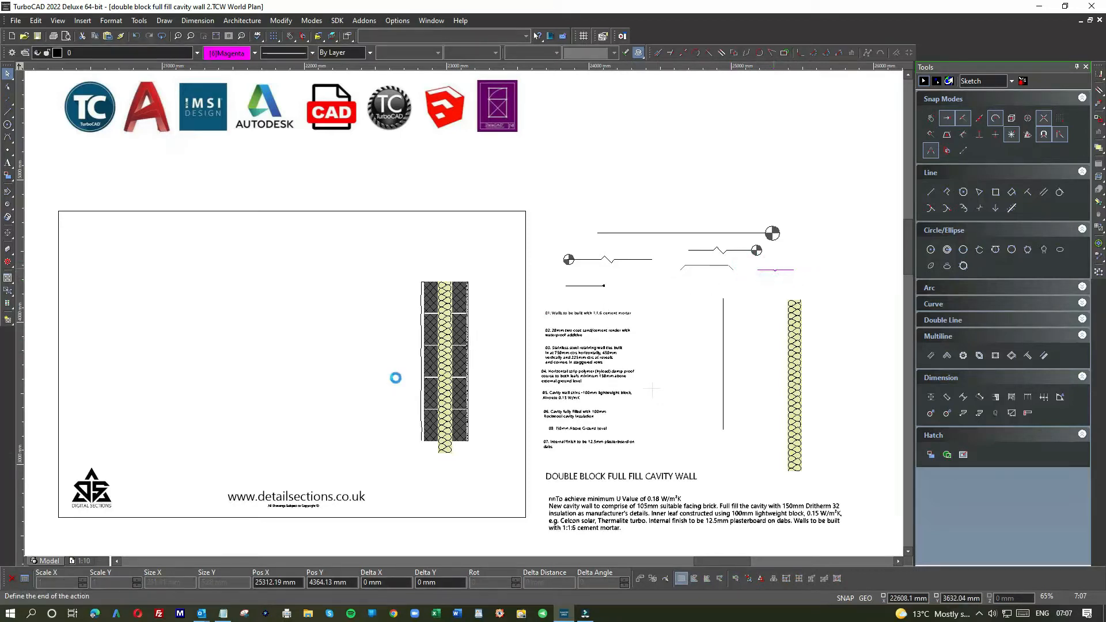
{"action": "left_click", "coordinate": [397, 378]}
{"action": "scroll", "coordinate": [461, 315], "scroll_direction": "up", "scroll_amount": 8}
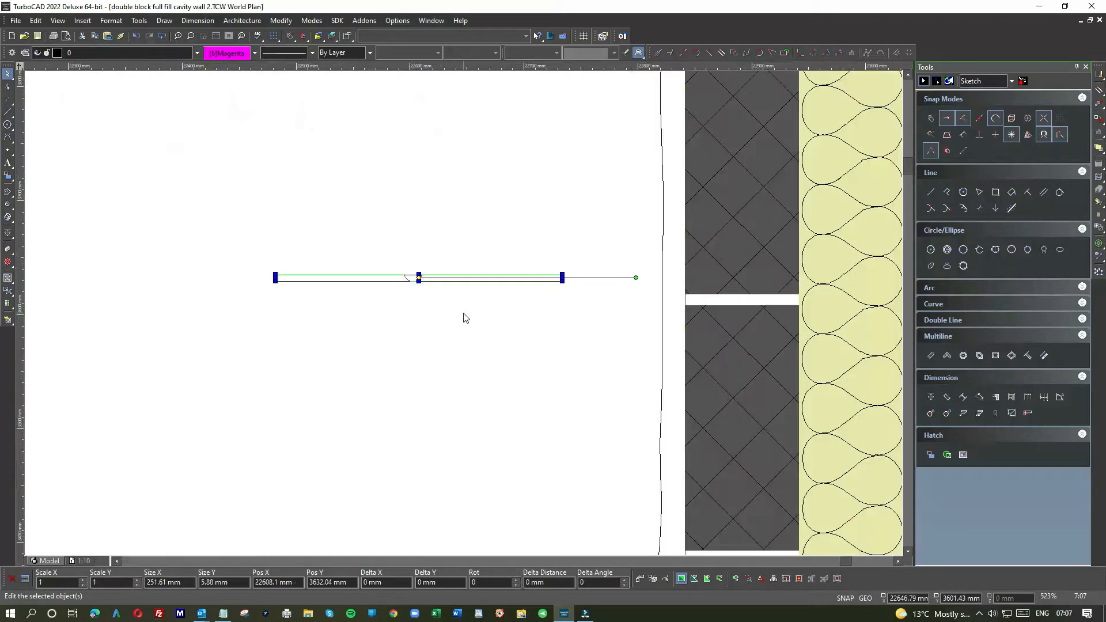
Step: Move the wall tie across the cavity, just above the lowest mortar joint
{"action": "scroll", "coordinate": [478, 306], "scroll_direction": "down", "scroll_amount": 3}
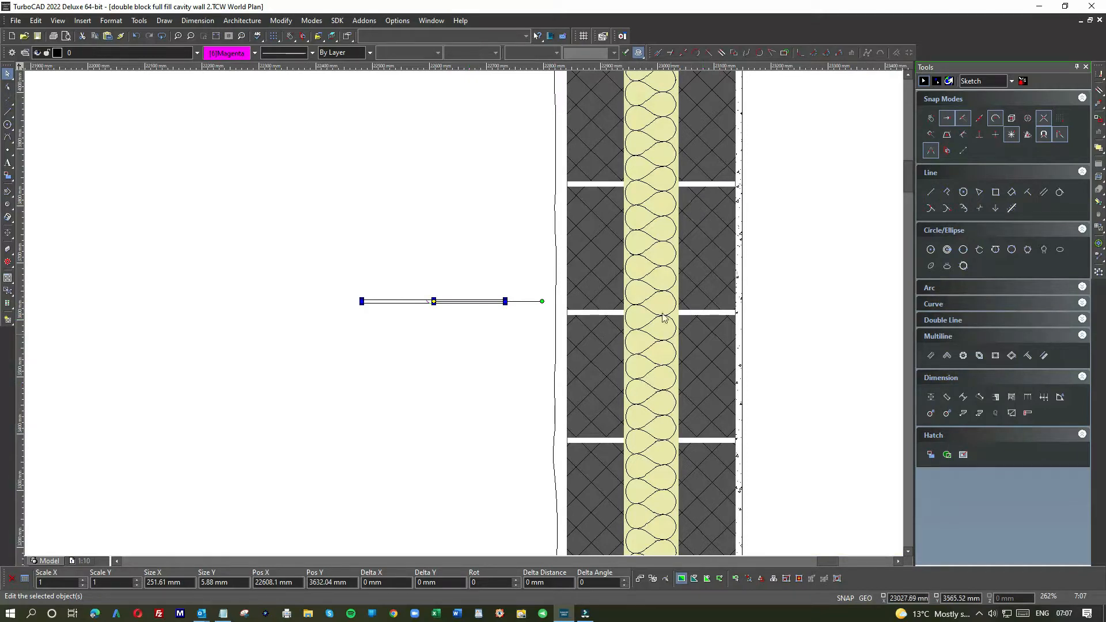
{"action": "left_click", "coordinate": [435, 302]}
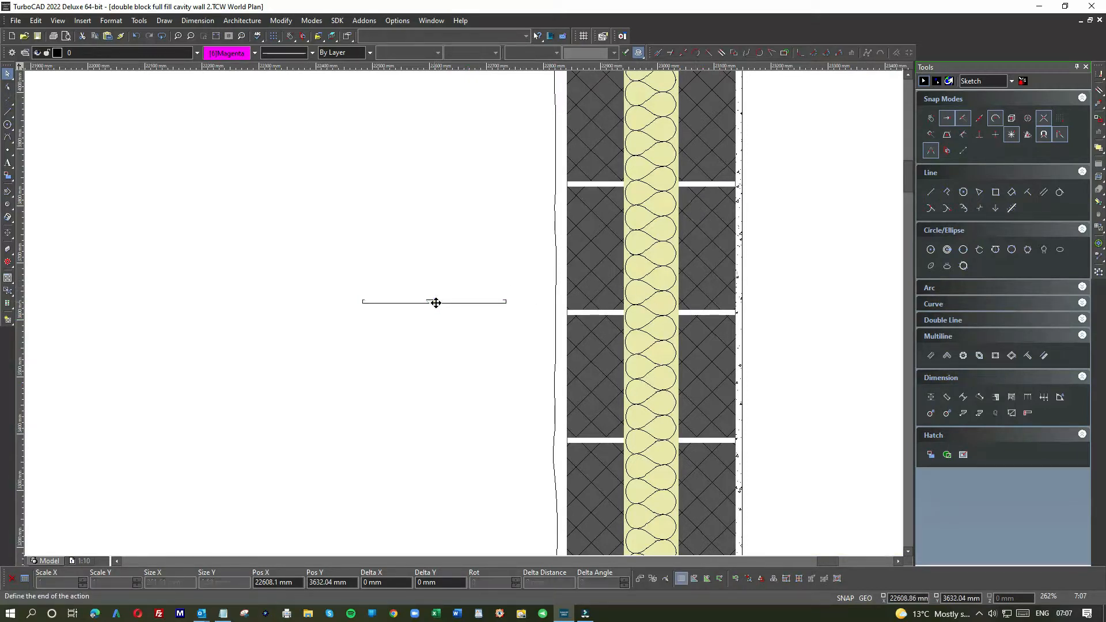
{"action": "left_click", "coordinate": [651, 436]}
{"action": "scroll", "coordinate": [651, 436], "scroll_direction": "down", "scroll_amount": 1}
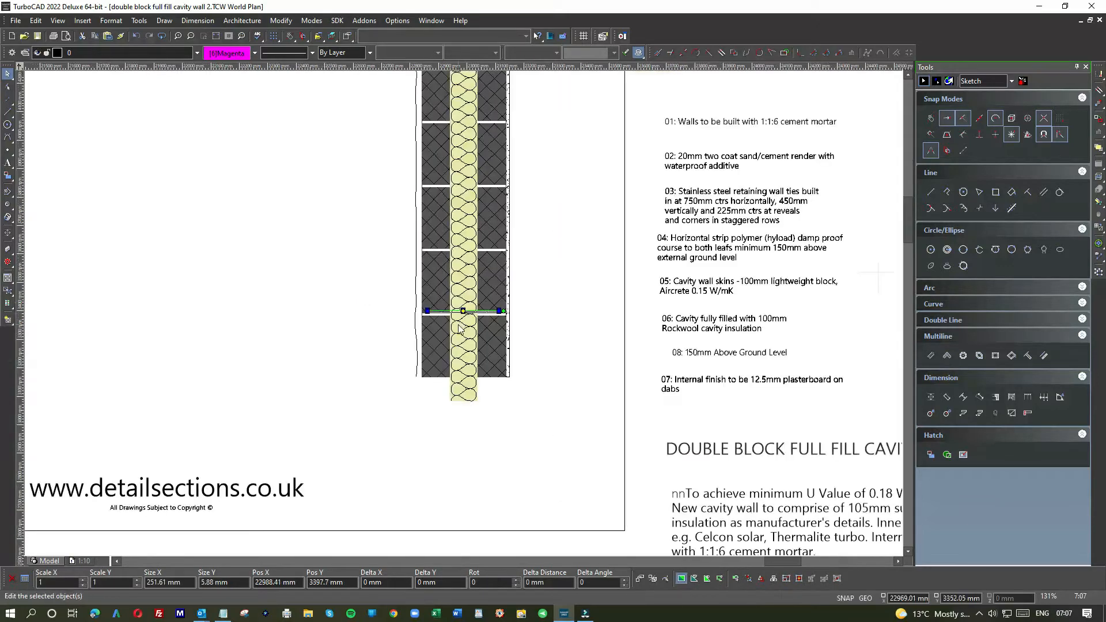
Step: Move the wall tie up into the second-lowest mortar joint, with its left end at the left leaf's outer face
{"action": "scroll", "coordinate": [464, 312], "scroll_direction": "up", "scroll_amount": 2}
{"action": "left_click", "coordinate": [465, 333]}
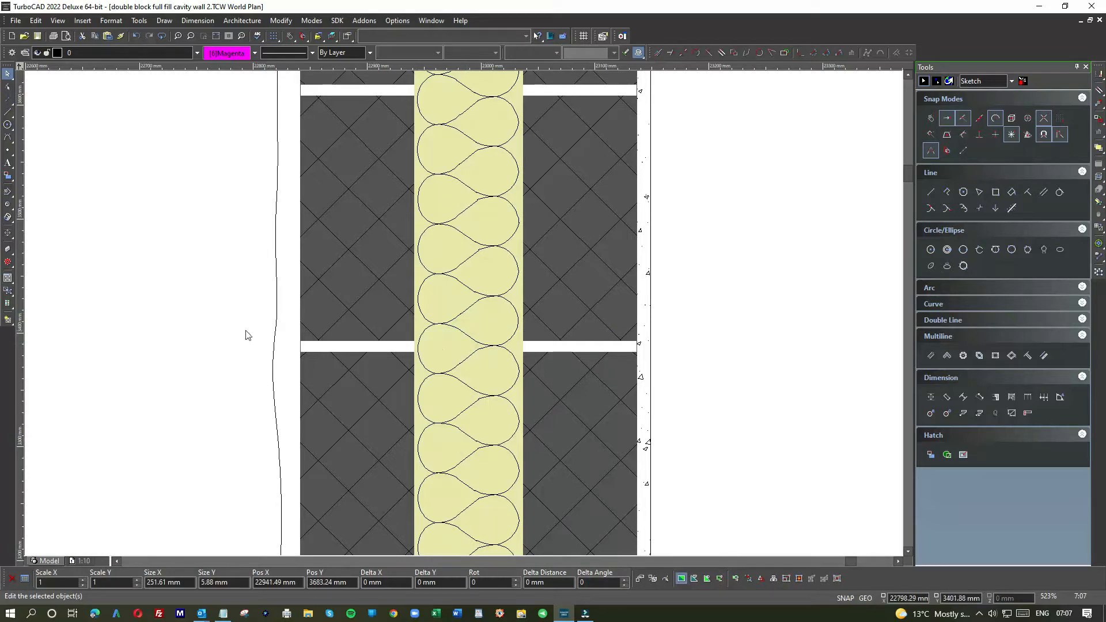
{"action": "scroll", "coordinate": [187, 319], "scroll_direction": "down", "scroll_amount": 2}
{"action": "scroll", "coordinate": [508, 236], "scroll_direction": "up", "scroll_amount": 2}
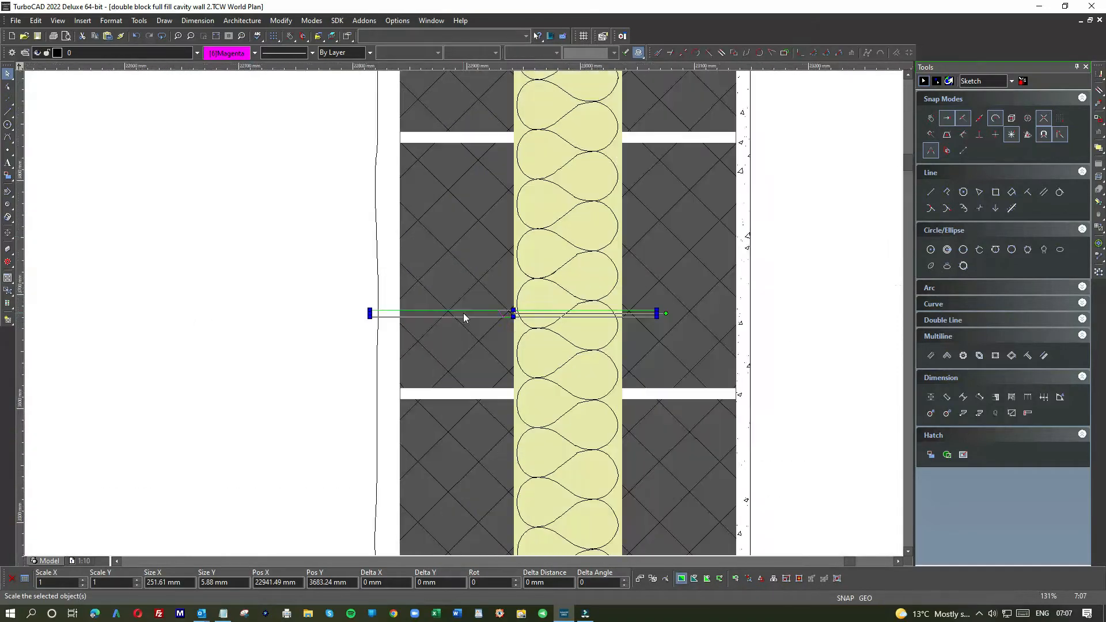
{"action": "left_click_drag", "start_coordinate": [513, 313], "coordinate": [399, 387]}
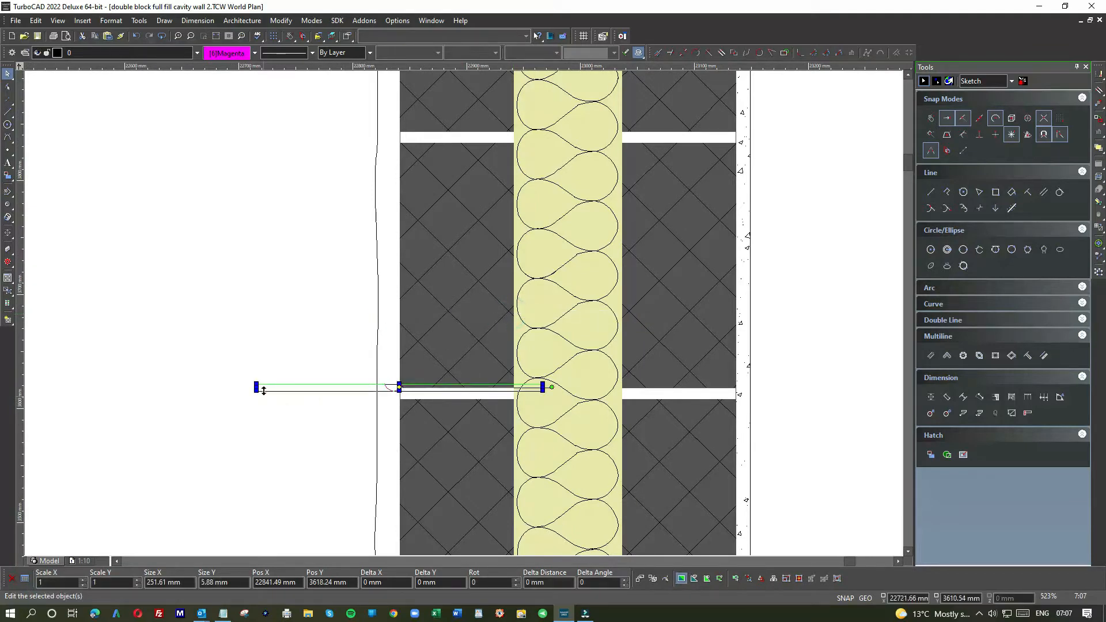
{"action": "scroll", "coordinate": [465, 317], "scroll_direction": "up", "scroll_amount": 1}
{"action": "left_click_drag", "start_coordinate": [460, 317], "coordinate": [739, 326]}
{"action": "scroll", "coordinate": [691, 326], "scroll_direction": "down", "scroll_amount": 1}
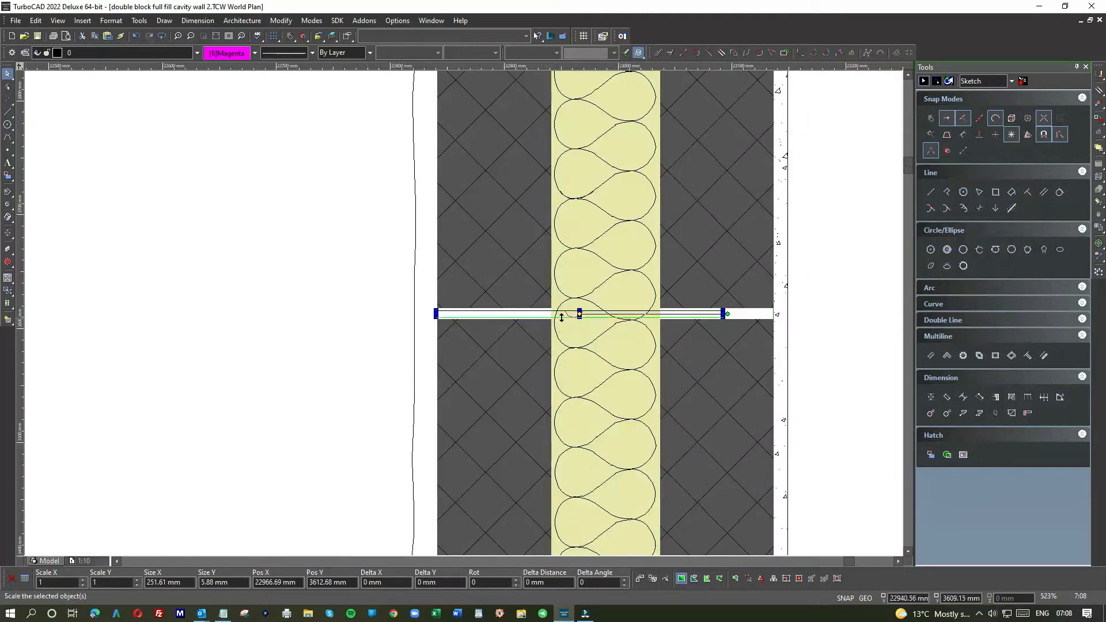
Step: Shift the wall tie right along the mortar joint so it sits roughly centred across the cavity
{"action": "scroll", "coordinate": [717, 314], "scroll_direction": "up", "scroll_amount": 2}
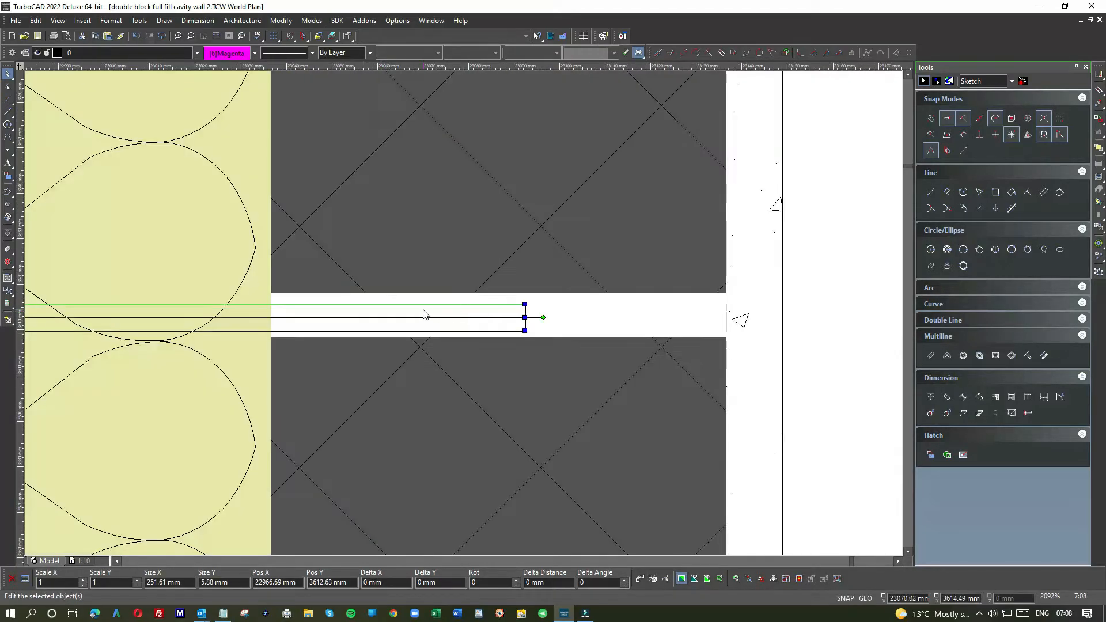
{"action": "left_click_drag", "start_coordinate": [420, 309], "coordinate": [548, 308]}
{"action": "scroll", "coordinate": [521, 312], "scroll_direction": "down", "scroll_amount": 2}
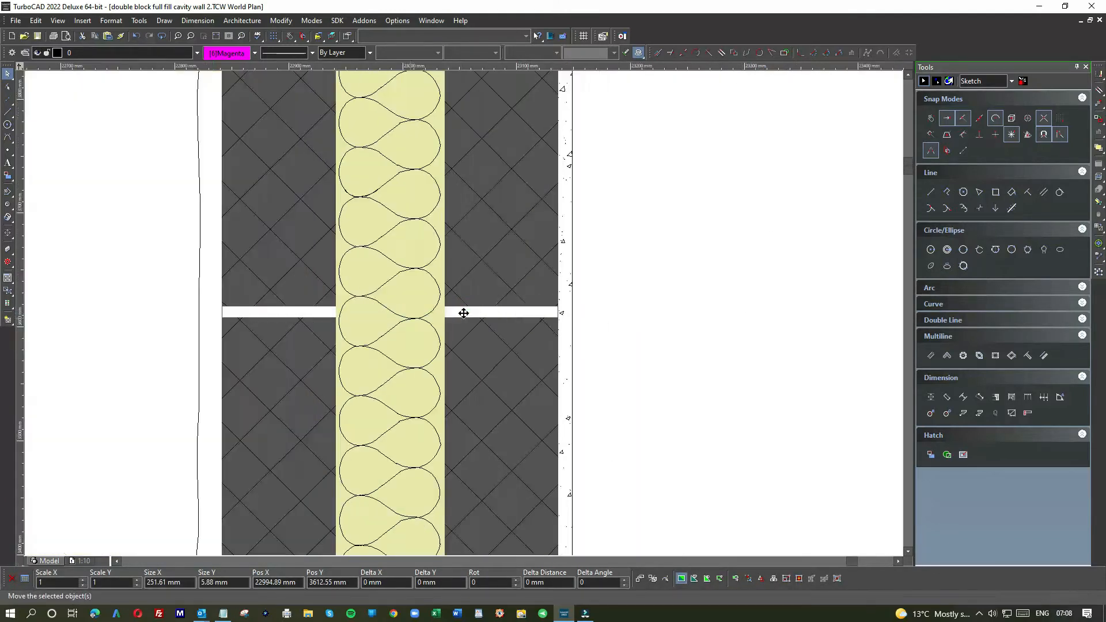
{"action": "scroll", "coordinate": [517, 314], "scroll_direction": "down", "scroll_amount": 2}
{"action": "left_click", "coordinate": [120, 294]}
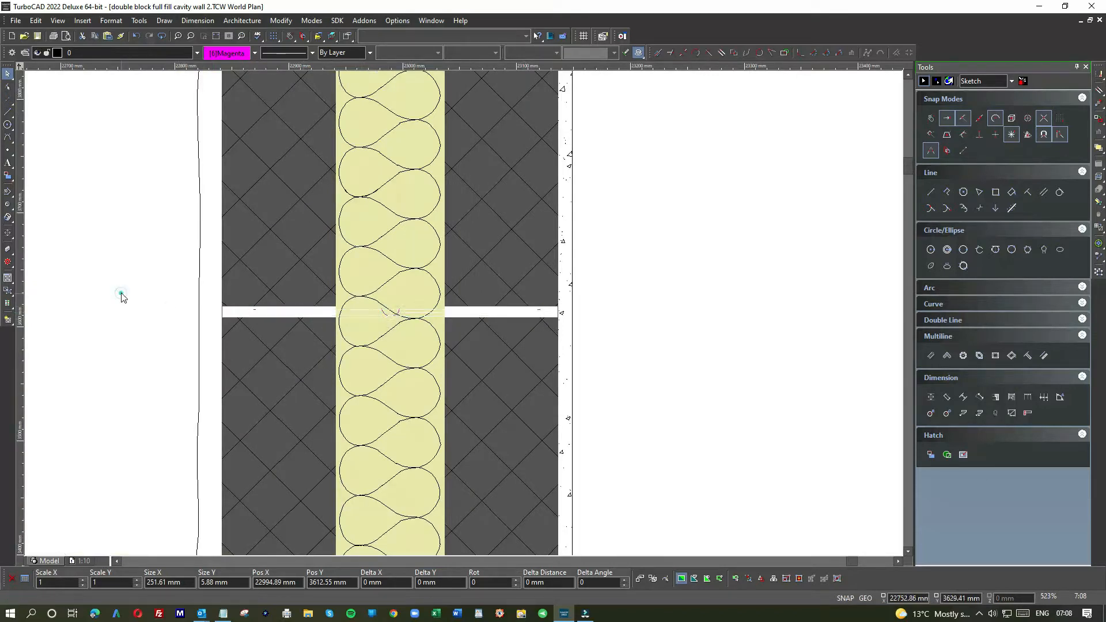
Step: Change the wall tie's draw order to bring it in front of the insulation and blockwork
{"action": "scroll", "coordinate": [464, 313], "scroll_direction": "up", "scroll_amount": 2}
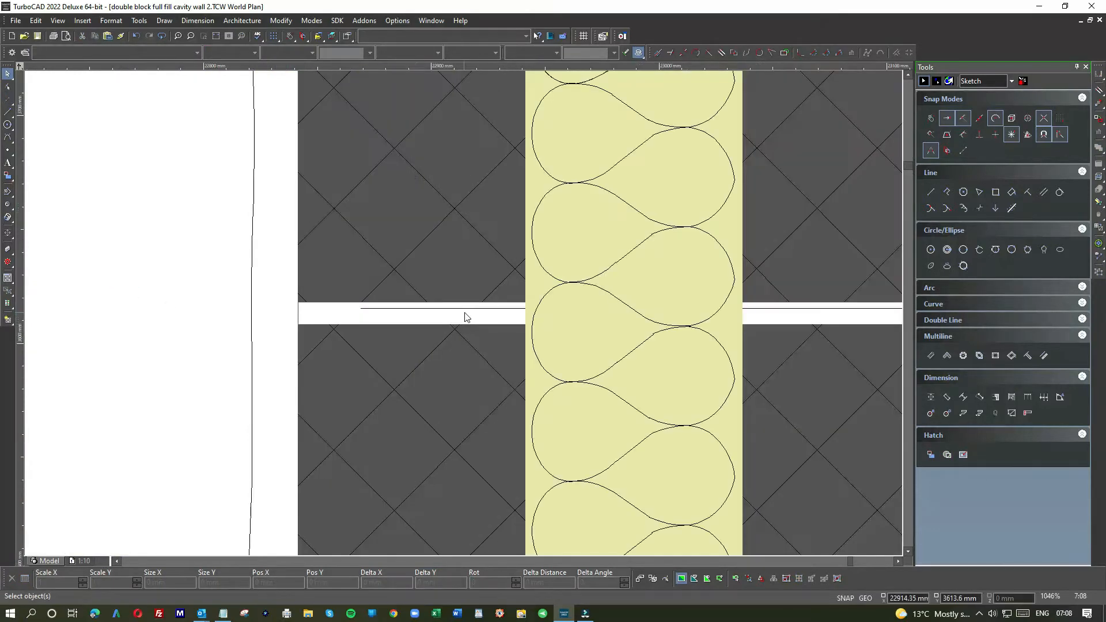
{"action": "left_click", "coordinate": [464, 312]}
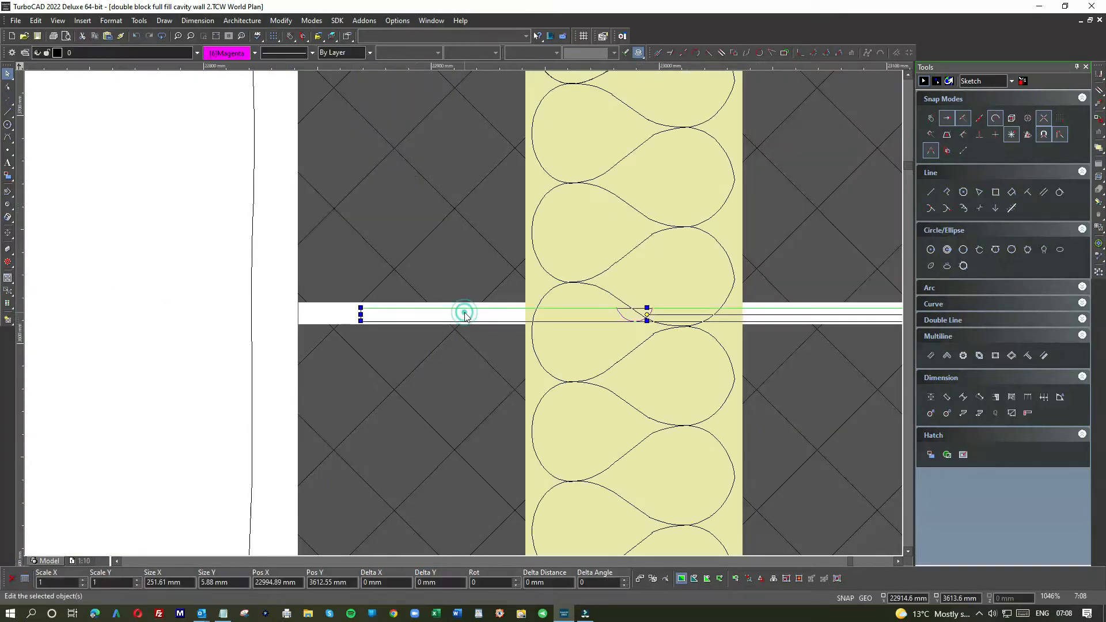
{"action": "left_click", "coordinate": [133, 22]}
{"action": "mouse_move", "coordinate": [119, 25]}
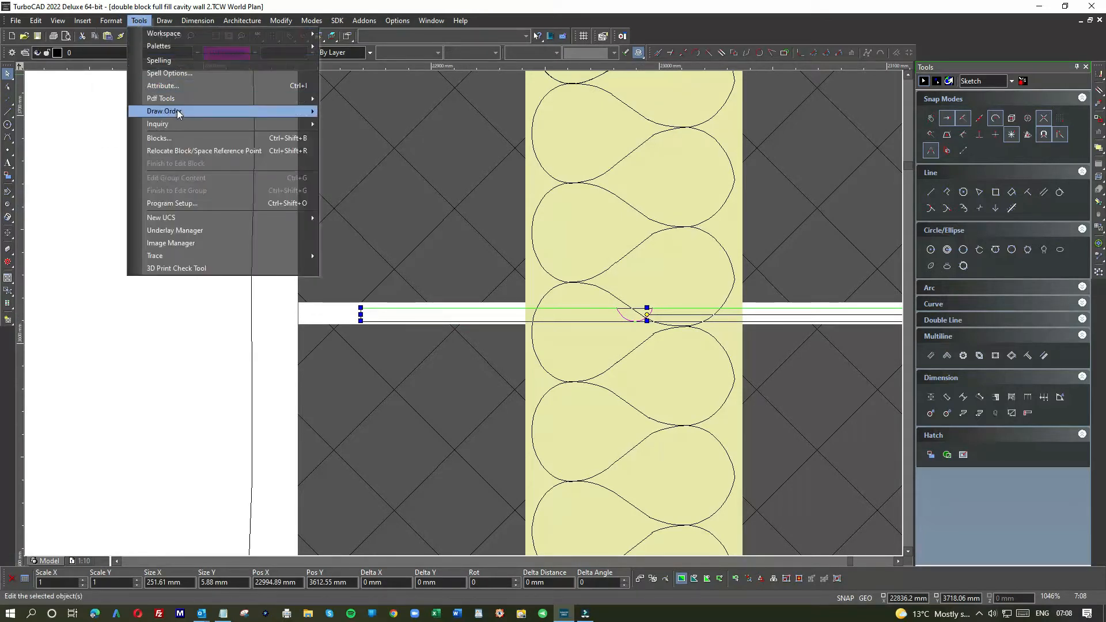
{"action": "left_click", "coordinate": [177, 110]}
{"action": "left_click", "coordinate": [361, 113]}
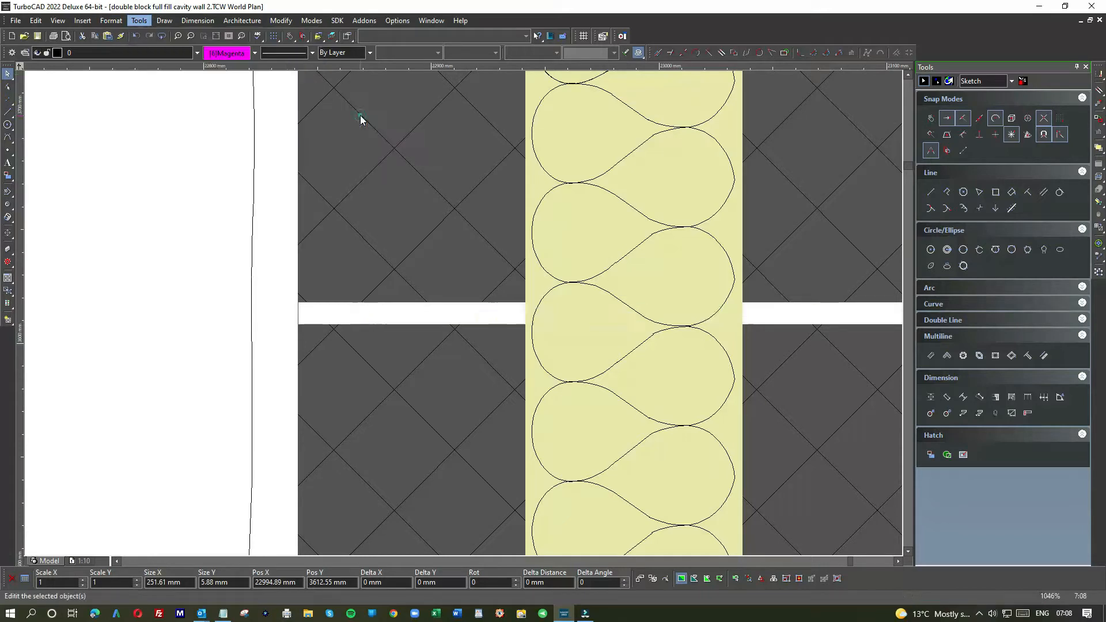
{"action": "left_click", "coordinate": [199, 267]}
{"action": "scroll", "coordinate": [380, 274], "scroll_direction": "down", "scroll_amount": 1}
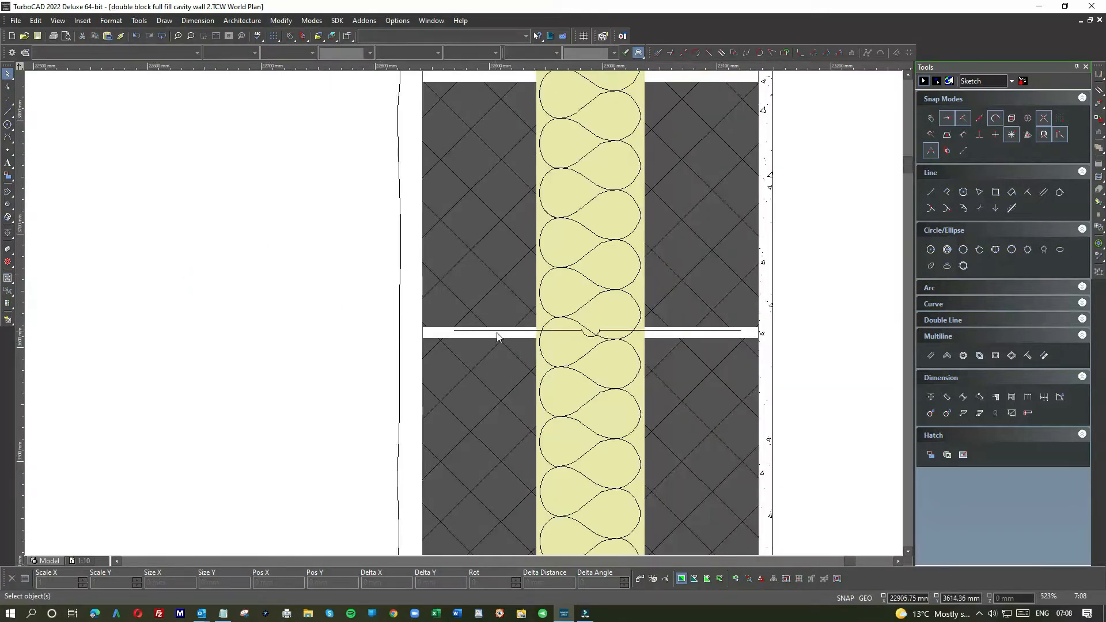
Step: Lower the wall tie slightly so its straight arms run near the mid-height of the mortar joint
{"action": "scroll", "coordinate": [506, 338], "scroll_direction": "up", "scroll_amount": 2}
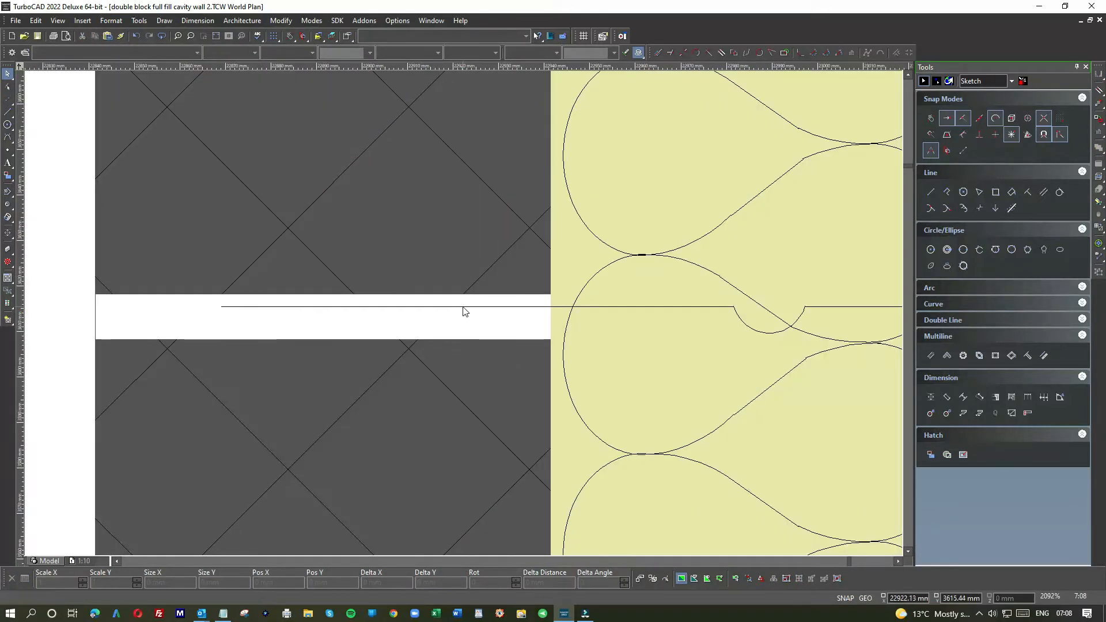
{"action": "left_click", "coordinate": [462, 306]}
{"action": "left_click_drag", "start_coordinate": [489, 321], "coordinate": [486, 332]}
{"action": "left_click", "coordinate": [54, 285]}
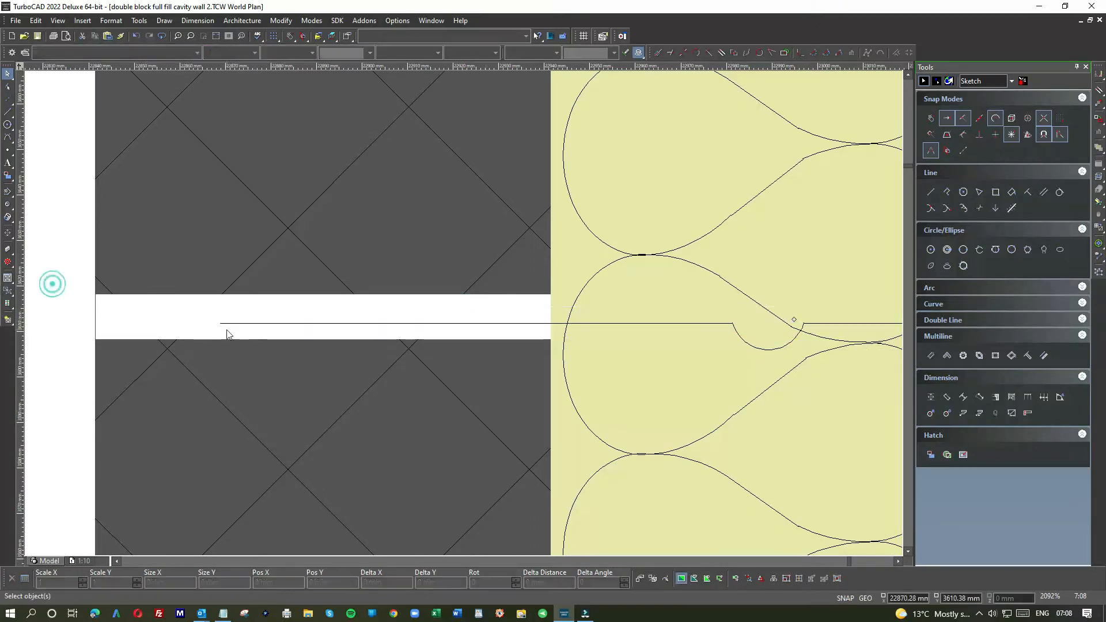
Step: Try deleting the insulation loops that project below the base of the blockwork leaves
{"action": "scroll", "coordinate": [224, 327], "scroll_direction": "down", "scroll_amount": 2}
{"action": "scroll", "coordinate": [481, 291], "scroll_direction": "down", "scroll_amount": 2}
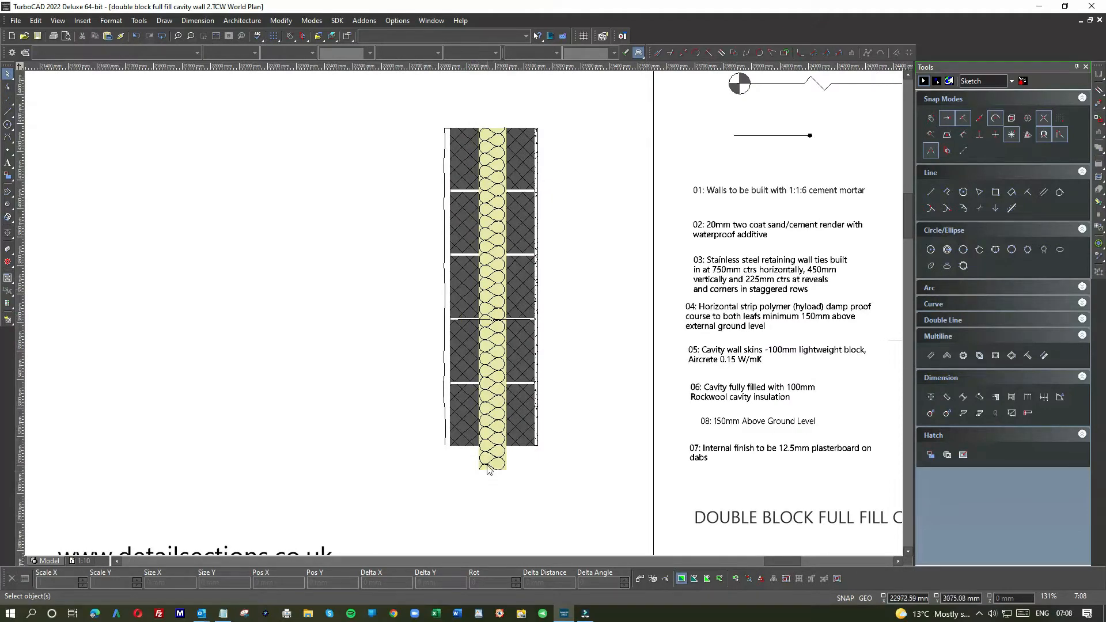
{"action": "scroll", "coordinate": [487, 468], "scroll_direction": "up", "scroll_amount": 3}
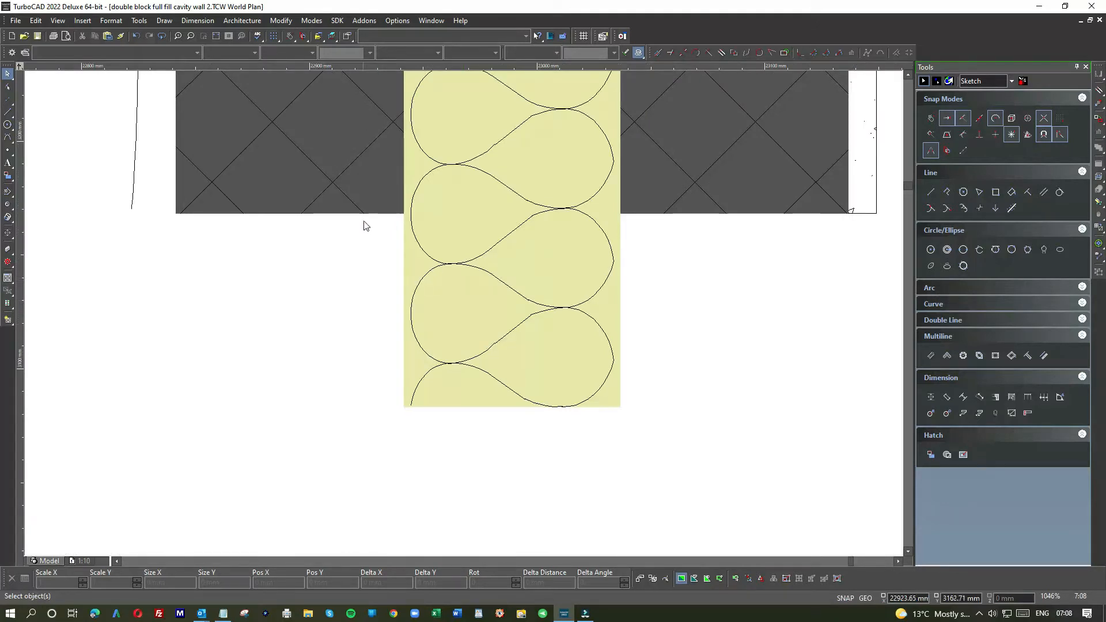
{"action": "left_click_drag", "start_coordinate": [363, 217], "coordinate": [735, 434]}
{"action": "key", "text": "Delete"}
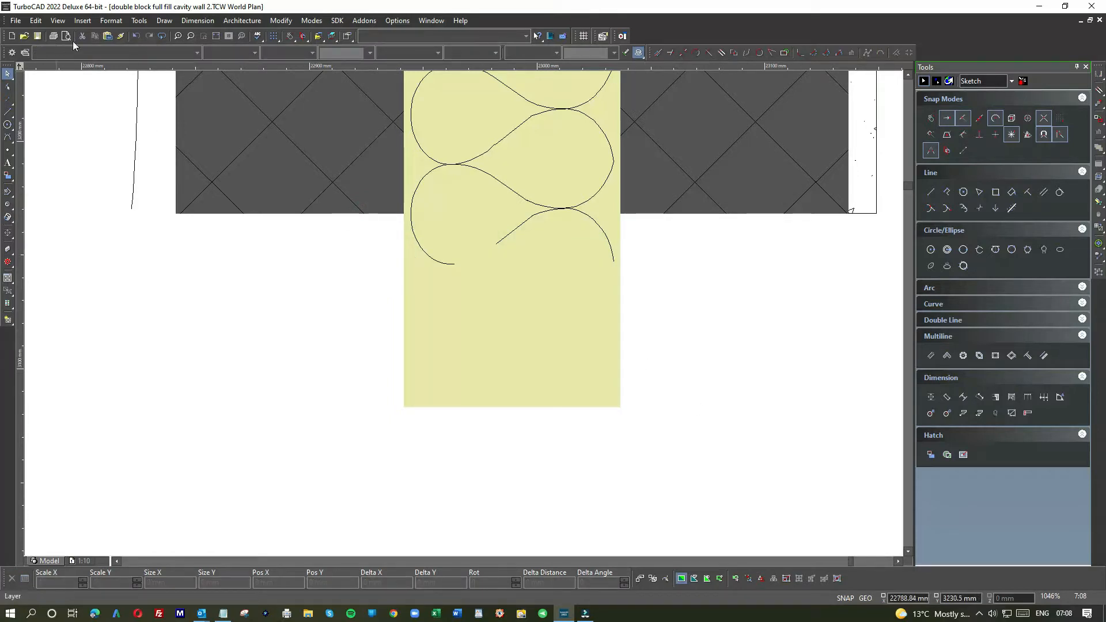
Step: Undo the deletion of the lower insulation loops and clear the selection
{"action": "left_click", "coordinate": [134, 36]}
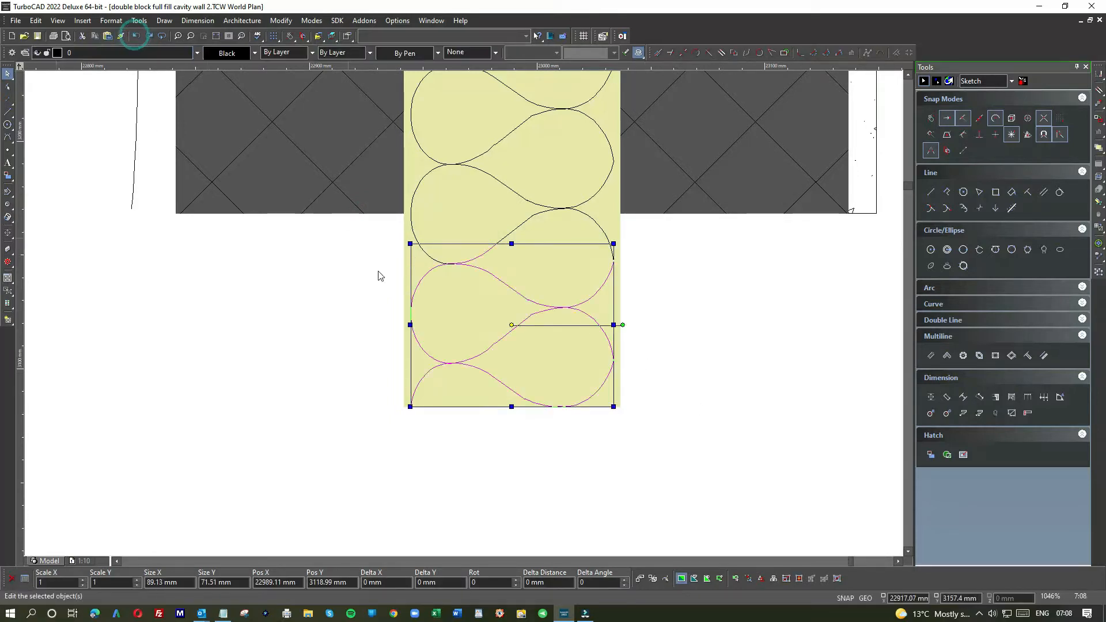
{"action": "left_click", "coordinate": [363, 357]}
{"action": "scroll", "coordinate": [464, 315], "scroll_direction": "down", "scroll_amount": 4}
{"action": "scroll", "coordinate": [465, 317], "scroll_direction": "down", "scroll_amount": 3}
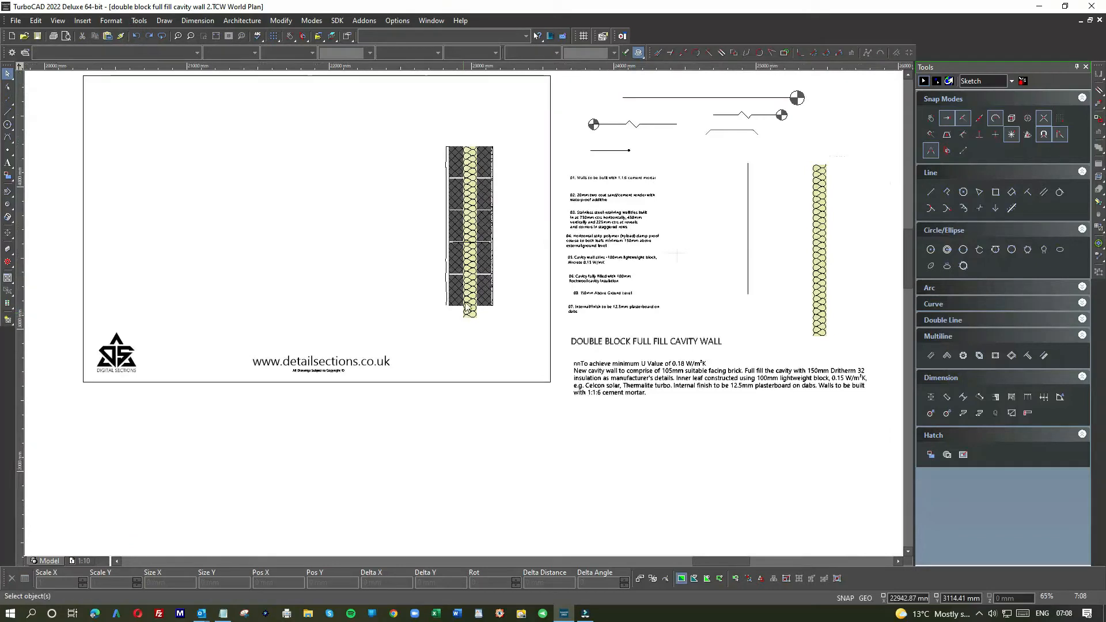
Step: Shorten the cavity insulation fill and loops to 1115 mm high so they end flush with the base of the blockwork leaves
{"action": "left_click_drag", "start_coordinate": [464, 141], "coordinate": [474, 327]}
{"action": "scroll", "coordinate": [466, 323], "scroll_direction": "up", "scroll_amount": 6}
{"action": "left_click", "coordinate": [462, 316]}
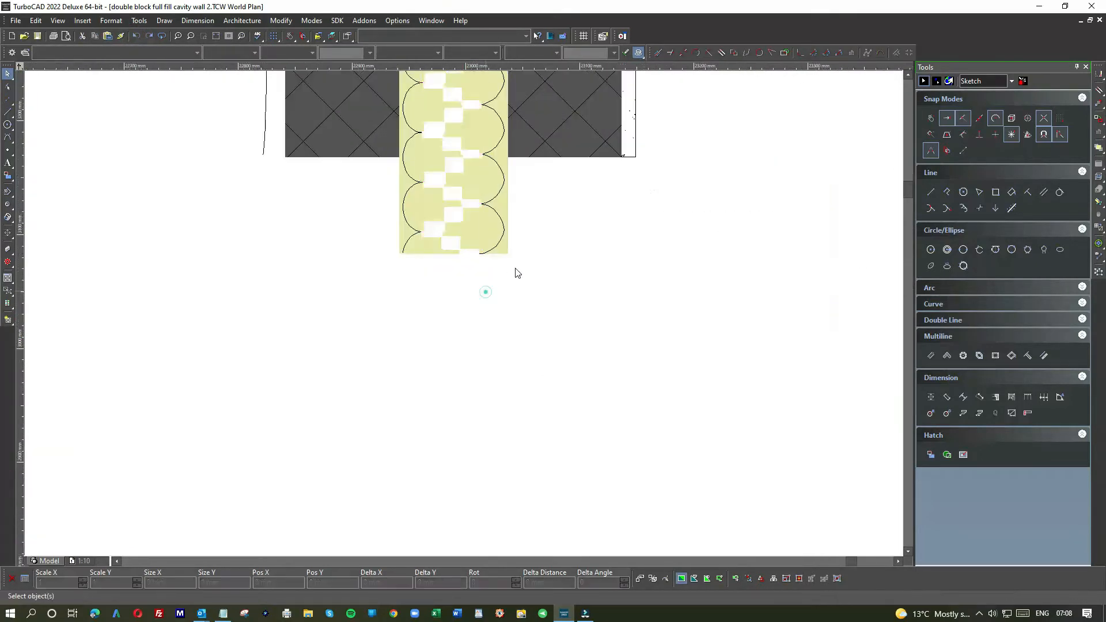
{"action": "left_click", "coordinate": [495, 255]}
{"action": "scroll", "coordinate": [464, 317], "scroll_direction": "down", "scroll_amount": 6}
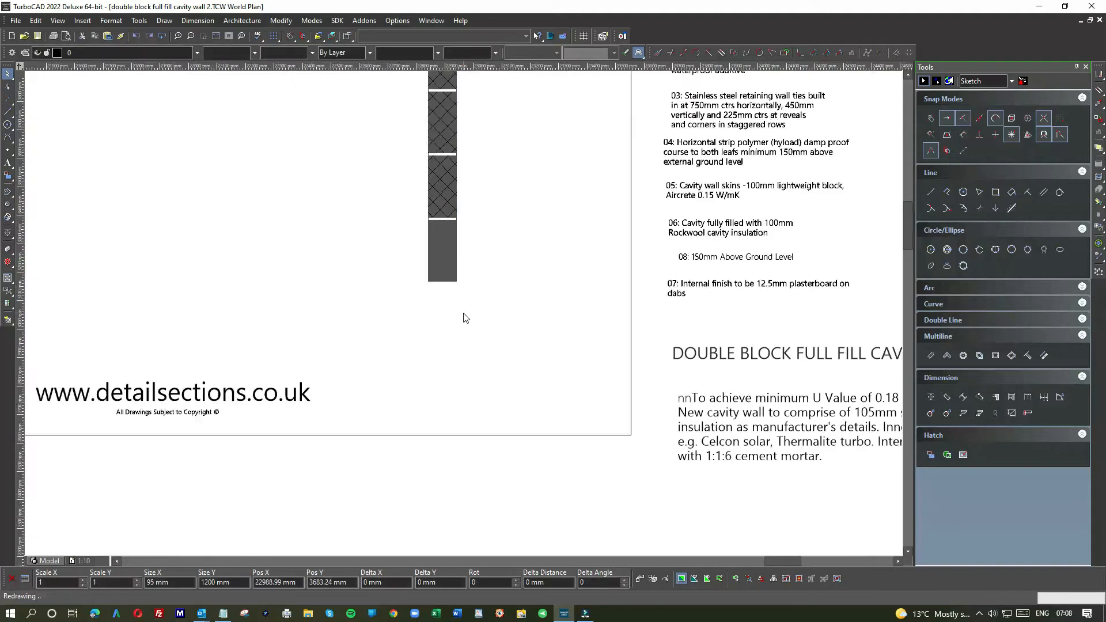
{"action": "left_click_drag", "start_coordinate": [458, 128], "coordinate": [495, 226]}
{"action": "scroll", "coordinate": [471, 309], "scroll_direction": "up", "scroll_amount": 6}
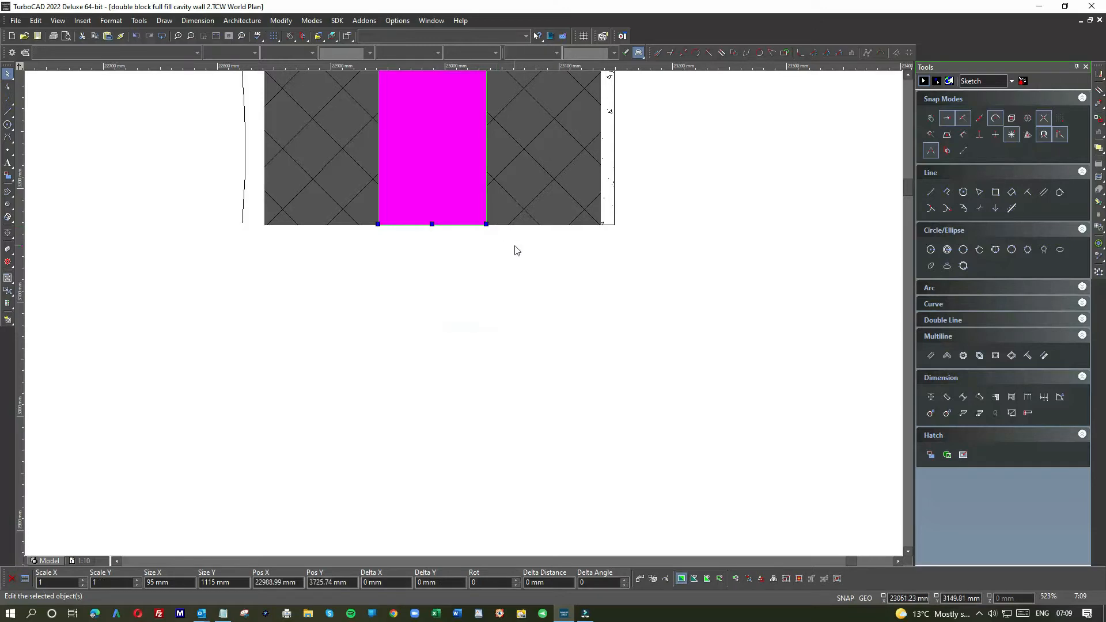
{"action": "left_click", "coordinate": [514, 245]}
{"action": "scroll", "coordinate": [465, 315], "scroll_direction": "down", "scroll_amount": 4}
{"action": "scroll", "coordinate": [466, 315], "scroll_direction": "down", "scroll_amount": 2}
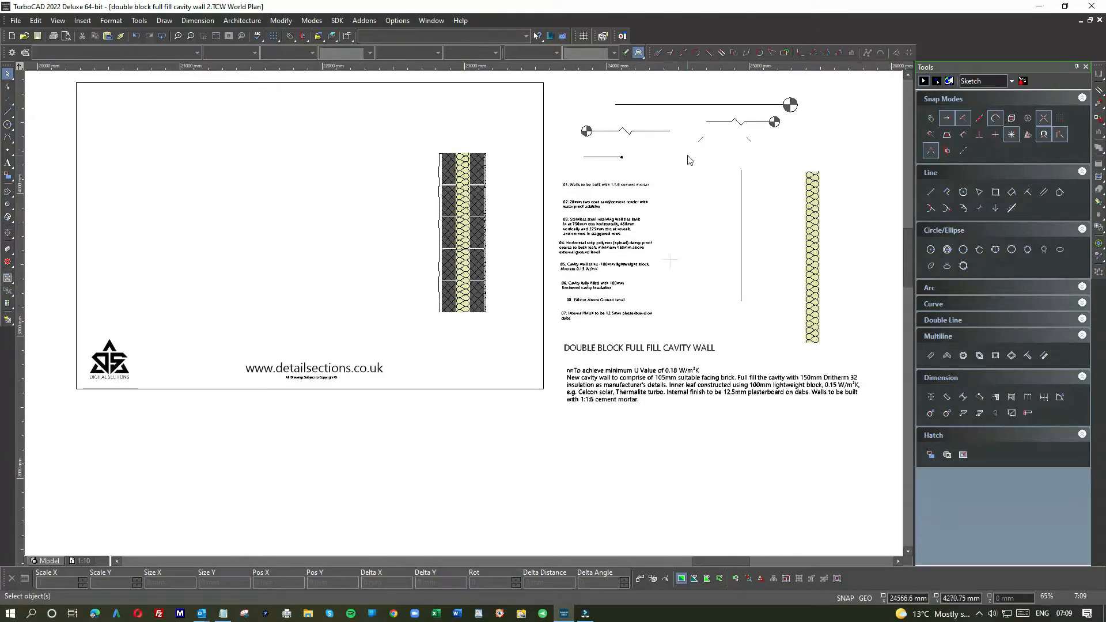
Step: Try to move the flat line with angled ends from the spare components to the base of the wall section
{"action": "scroll", "coordinate": [722, 152], "scroll_direction": "up", "scroll_amount": 4}
{"action": "left_click_drag", "start_coordinate": [307, 313], "coordinate": [546, 372]}
{"action": "scroll", "coordinate": [465, 318], "scroll_direction": "down", "scroll_amount": 2}
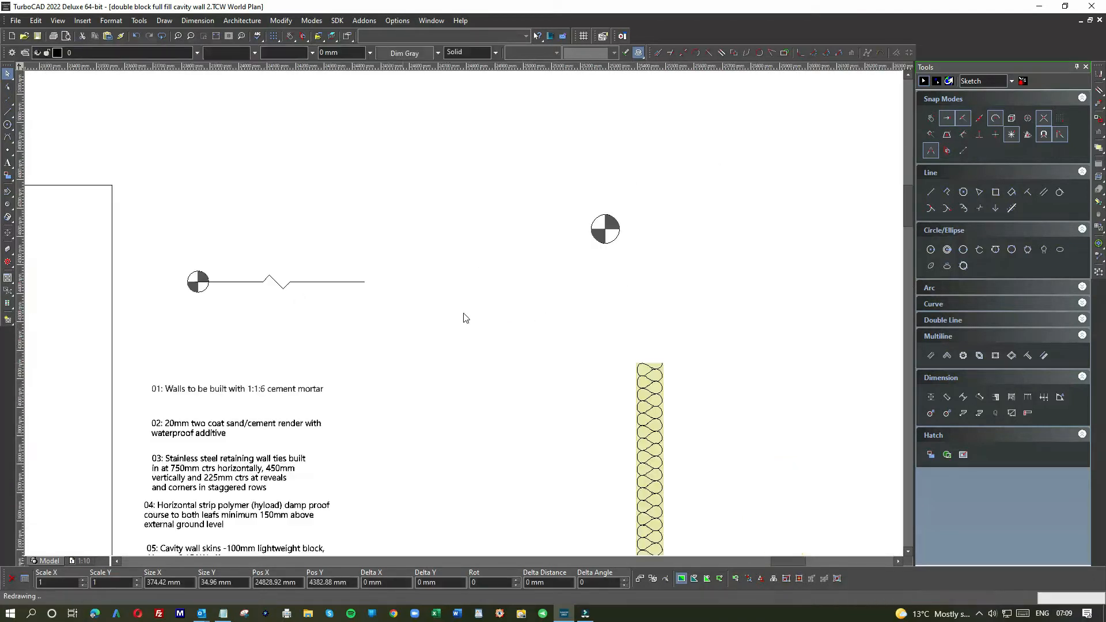
{"action": "left_click", "coordinate": [472, 297]}
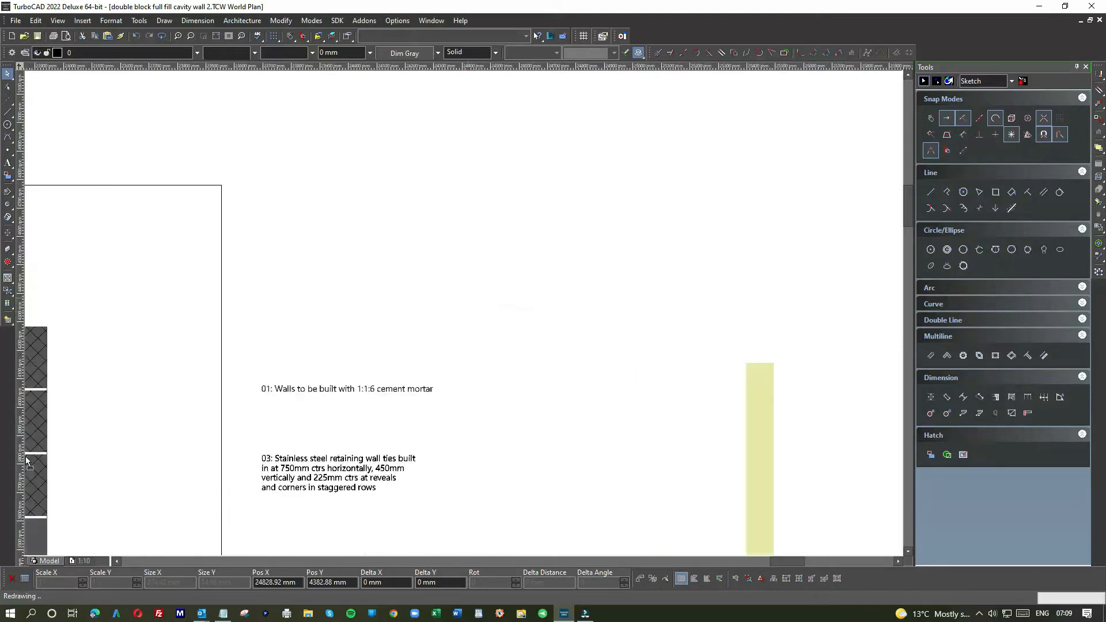
{"action": "left_click", "coordinate": [505, 383]}
{"action": "scroll", "coordinate": [505, 383], "scroll_direction": "down", "scroll_amount": 2}
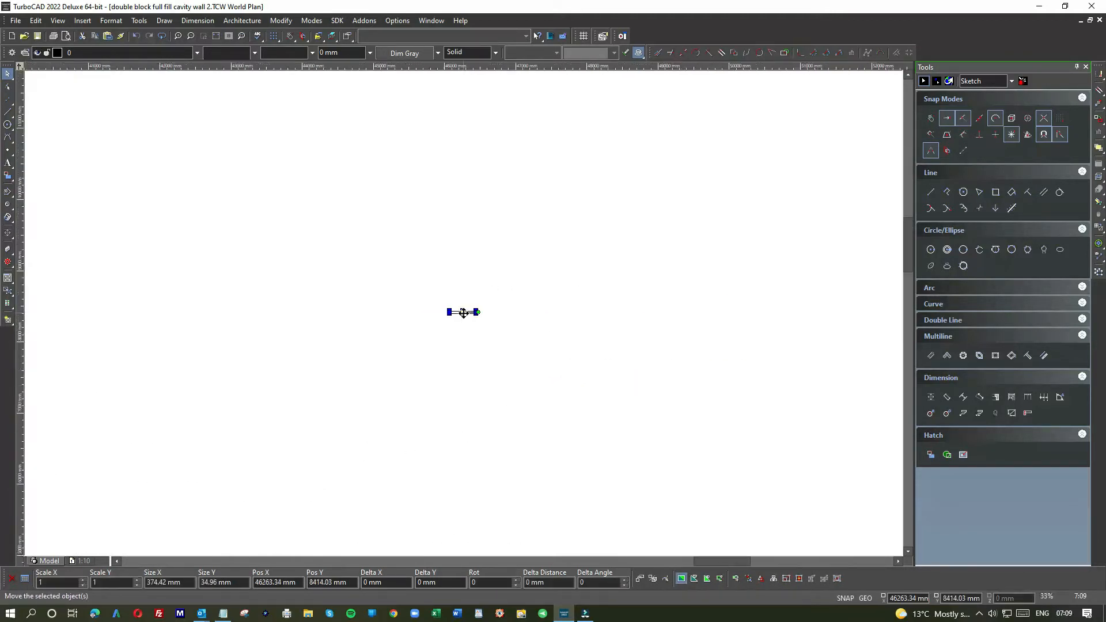
Step: Move the stray angled-end line part of the way back towards the drawing frame and clear the selection
{"action": "scroll", "coordinate": [463, 312], "scroll_direction": "down", "scroll_amount": 4}
{"action": "scroll", "coordinate": [460, 318], "scroll_direction": "down", "scroll_amount": 1}
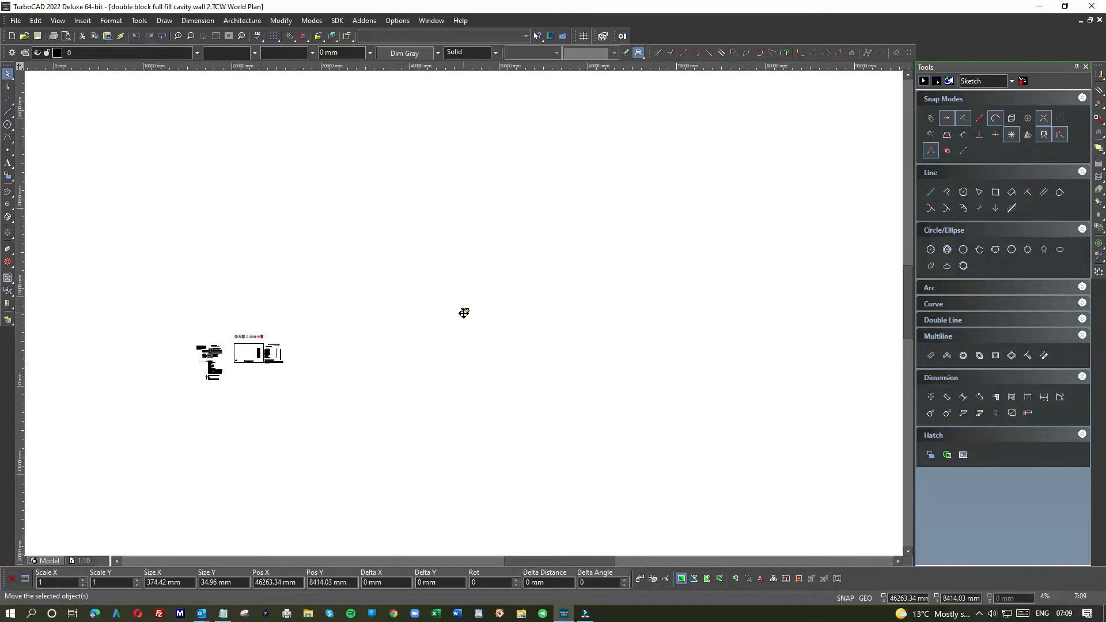
{"action": "scroll", "coordinate": [462, 316], "scroll_direction": "up", "scroll_amount": 3}
{"action": "left_click_drag", "start_coordinate": [482, 286], "coordinate": [75, 452]}
{"action": "scroll", "coordinate": [464, 317], "scroll_direction": "down", "scroll_amount": 4}
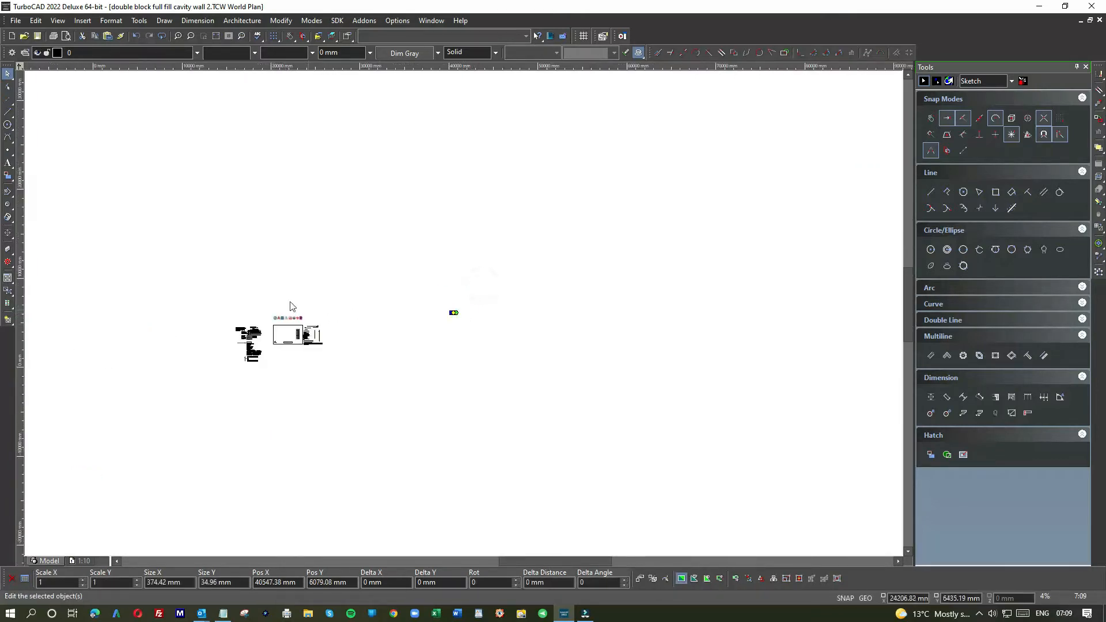
{"action": "left_click_drag", "start_coordinate": [267, 284], "coordinate": [476, 371]}
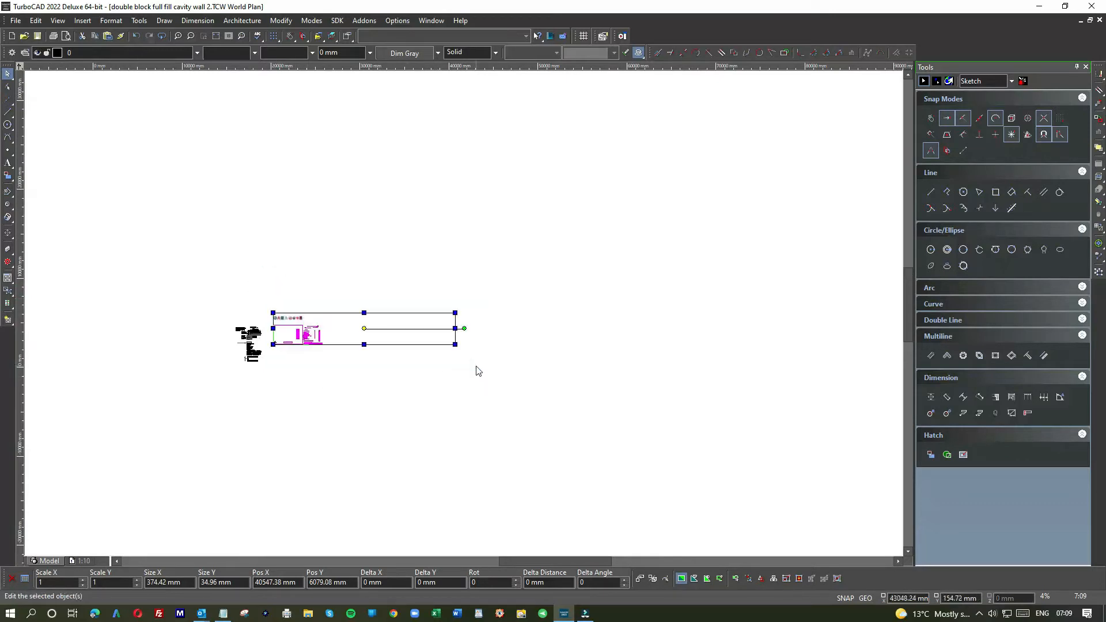
{"action": "left_click", "coordinate": [408, 379]}
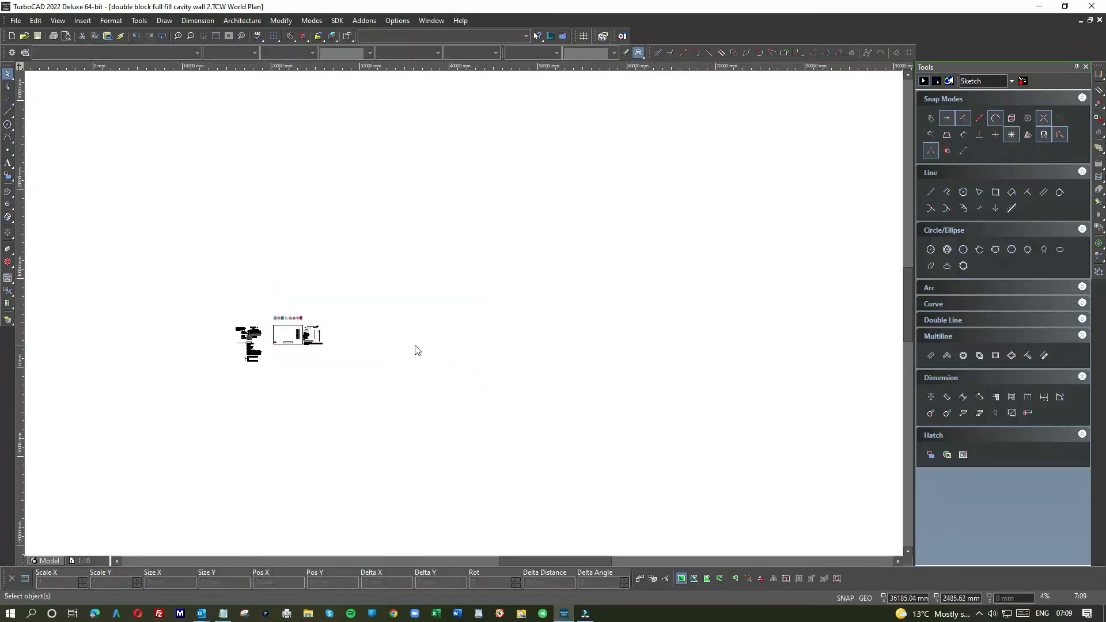
{"action": "scroll", "coordinate": [411, 363], "scroll_direction": "up", "scroll_amount": 3}
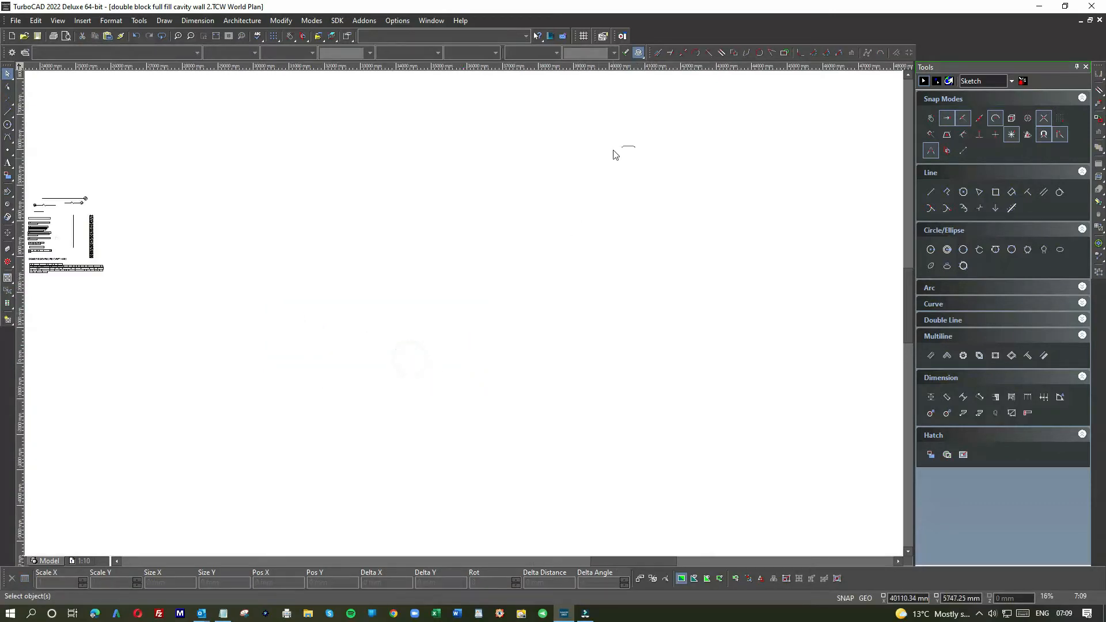
Step: Bring the distant angled-end line back into the drawing frame, near the wall section
{"action": "left_click", "coordinate": [629, 148]}
{"action": "left_click", "coordinate": [629, 147]}
{"action": "left_click", "coordinate": [61, 289]}
{"action": "scroll", "coordinate": [86, 298], "scroll_direction": "down", "scroll_amount": 2}
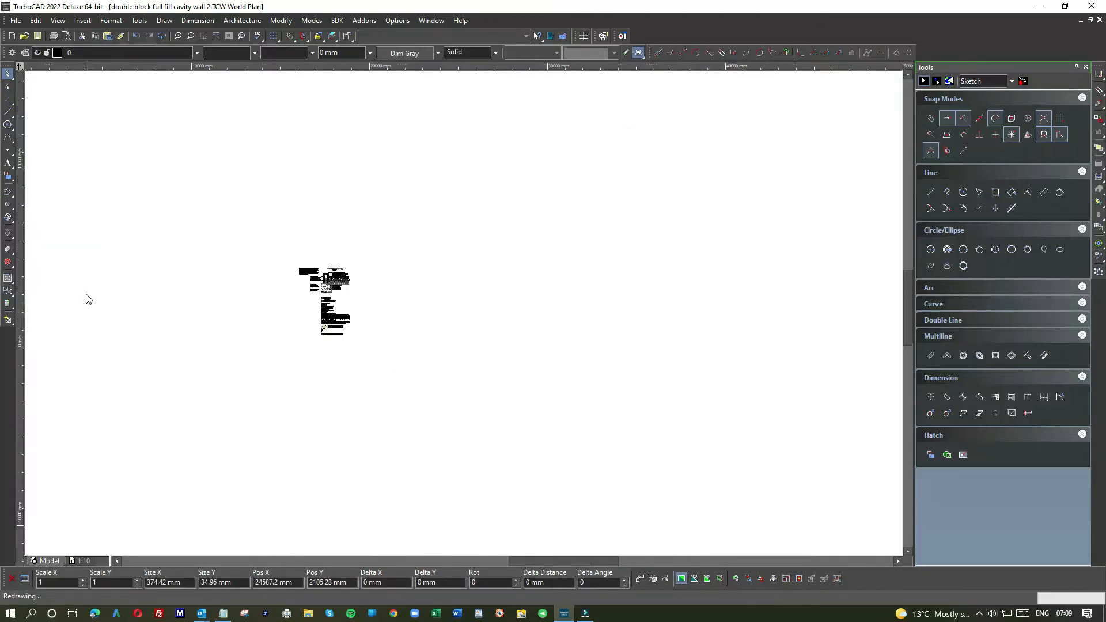
{"action": "scroll", "coordinate": [458, 313], "scroll_direction": "up", "scroll_amount": 3}
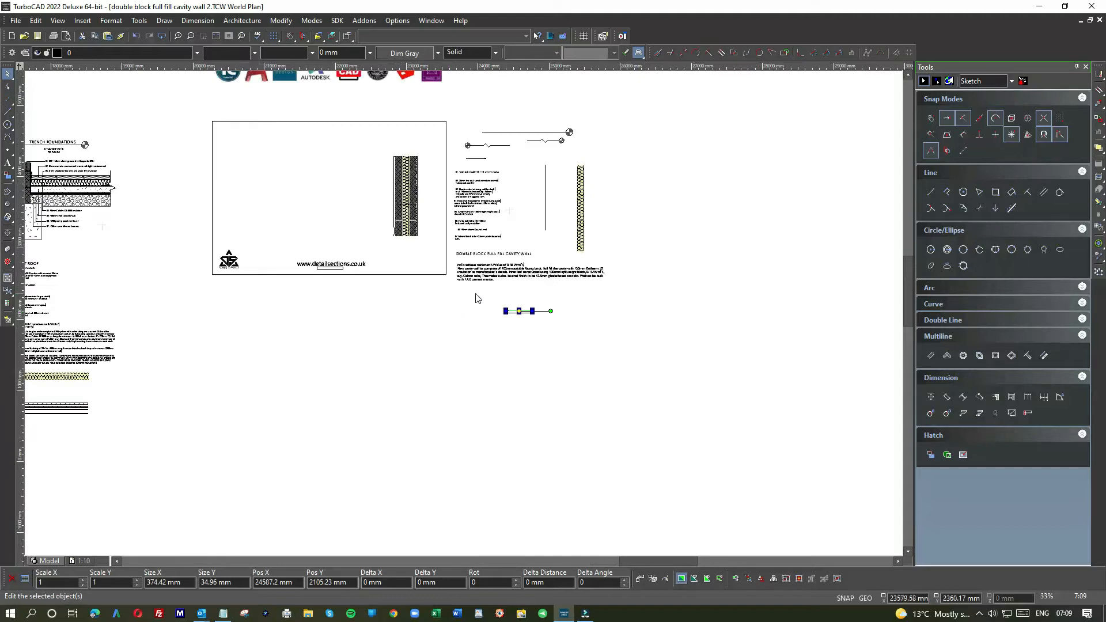
{"action": "scroll", "coordinate": [520, 308], "scroll_direction": "up", "scroll_amount": 4}
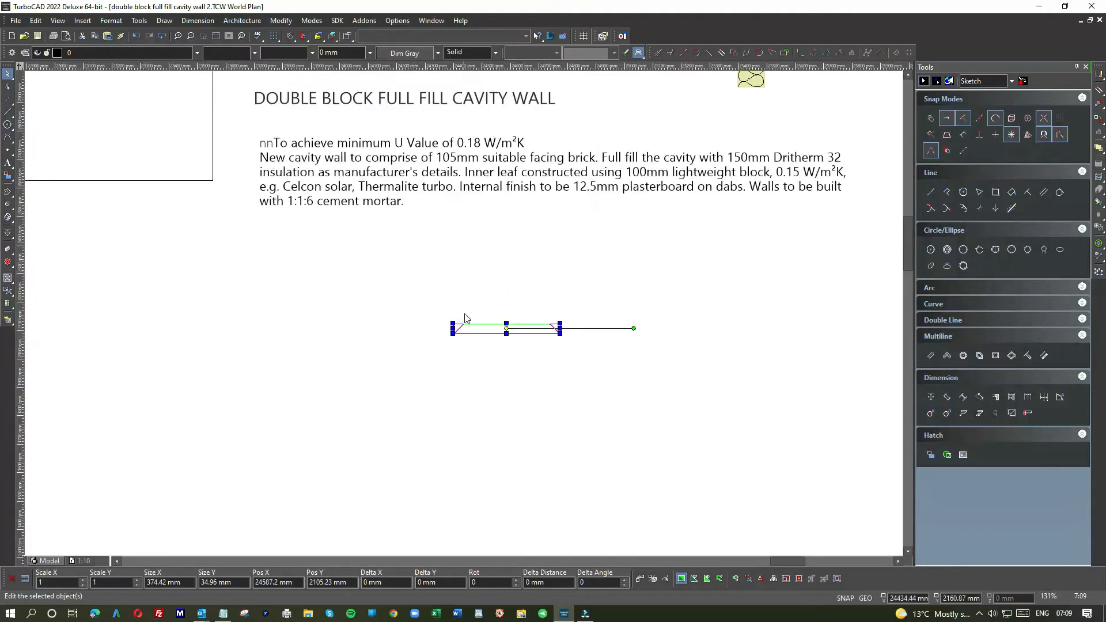
{"action": "scroll", "coordinate": [500, 331], "scroll_direction": "down", "scroll_amount": 4}
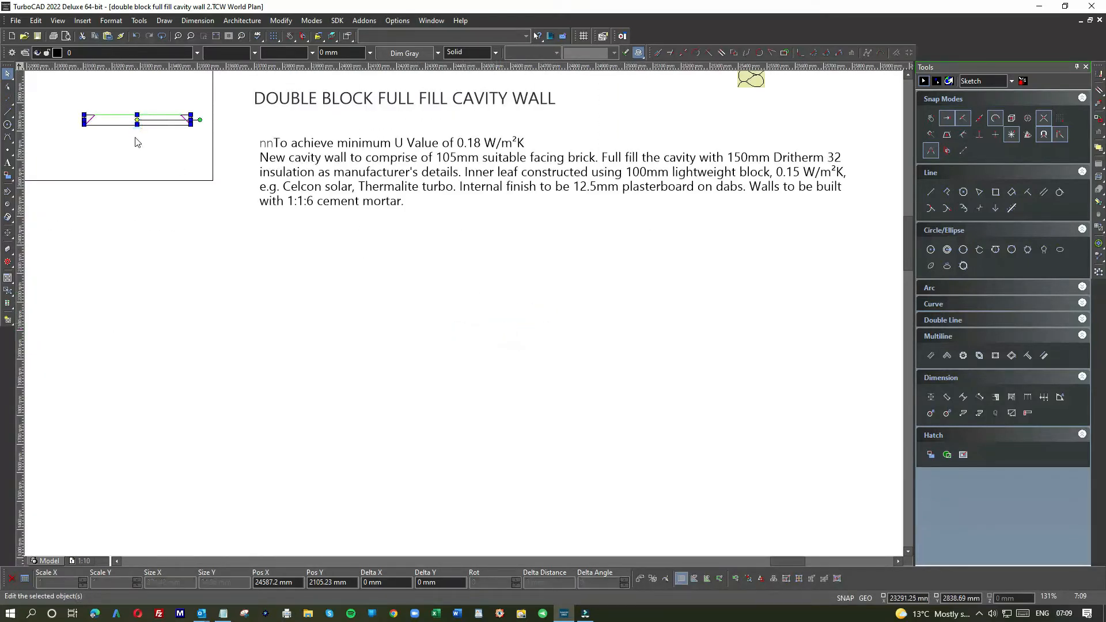
{"action": "scroll", "coordinate": [466, 313], "scroll_direction": "up", "scroll_amount": 2}
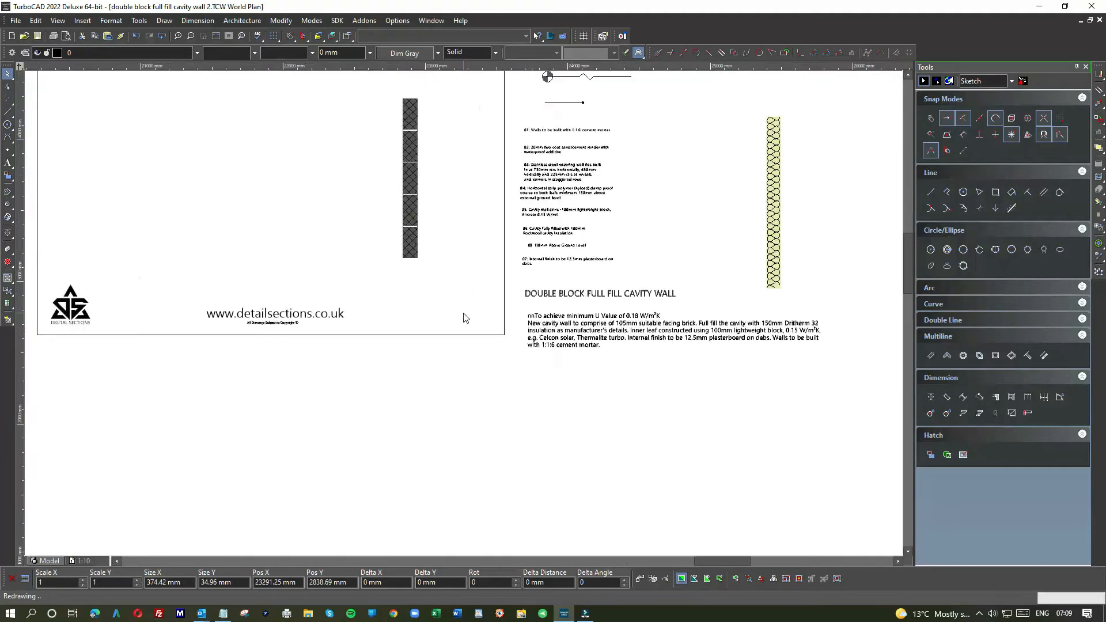
Step: Position the angled-end line centrally just beneath the base of the wall, with its ends projecting beyond both faces
{"action": "left_click_drag", "start_coordinate": [467, 304], "coordinate": [424, 263]}
{"action": "scroll", "coordinate": [425, 264], "scroll_direction": "up", "scroll_amount": 4}
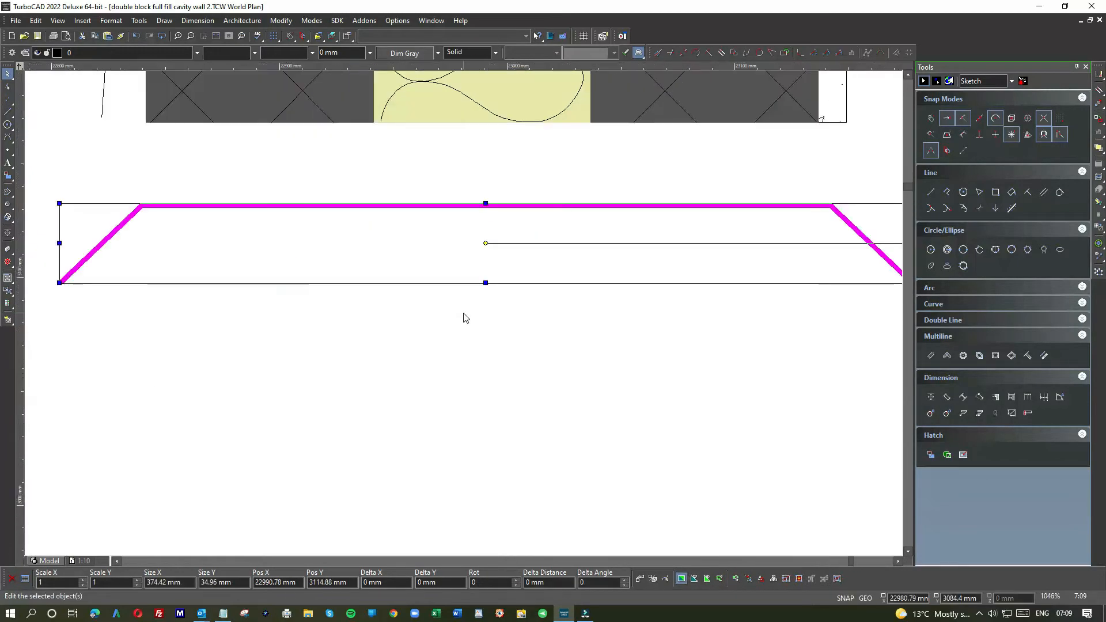
{"action": "scroll", "coordinate": [462, 315], "scroll_direction": "down", "scroll_amount": 2}
{"action": "left_click_drag", "start_coordinate": [466, 291], "coordinate": [463, 251]}
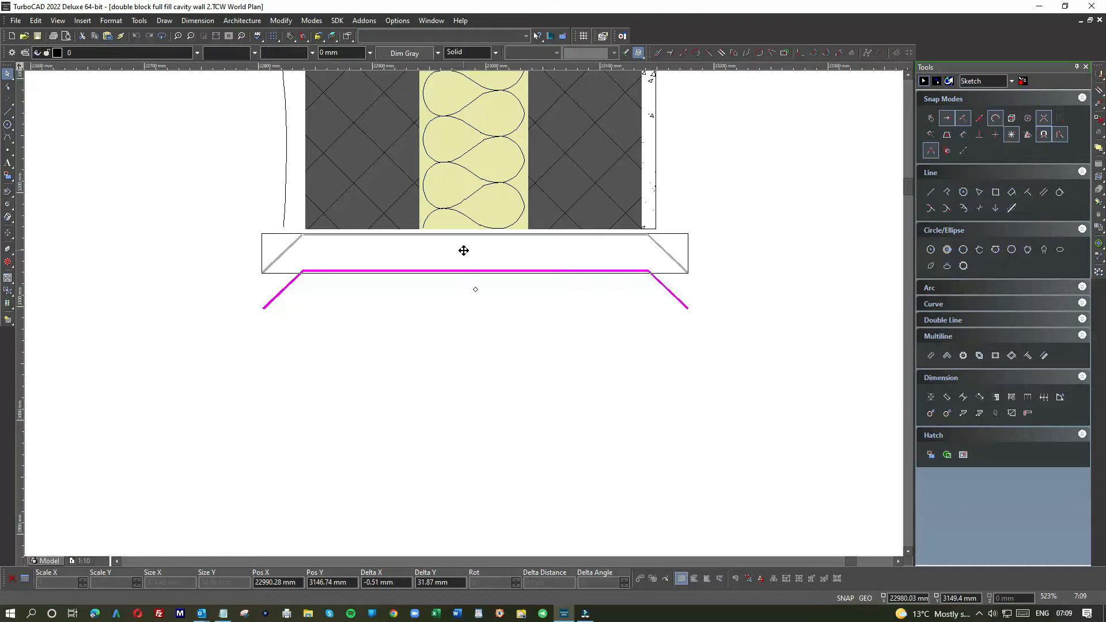
{"action": "left_click_drag", "start_coordinate": [463, 251], "coordinate": [464, 252]}
{"action": "left_click", "coordinate": [472, 321]}
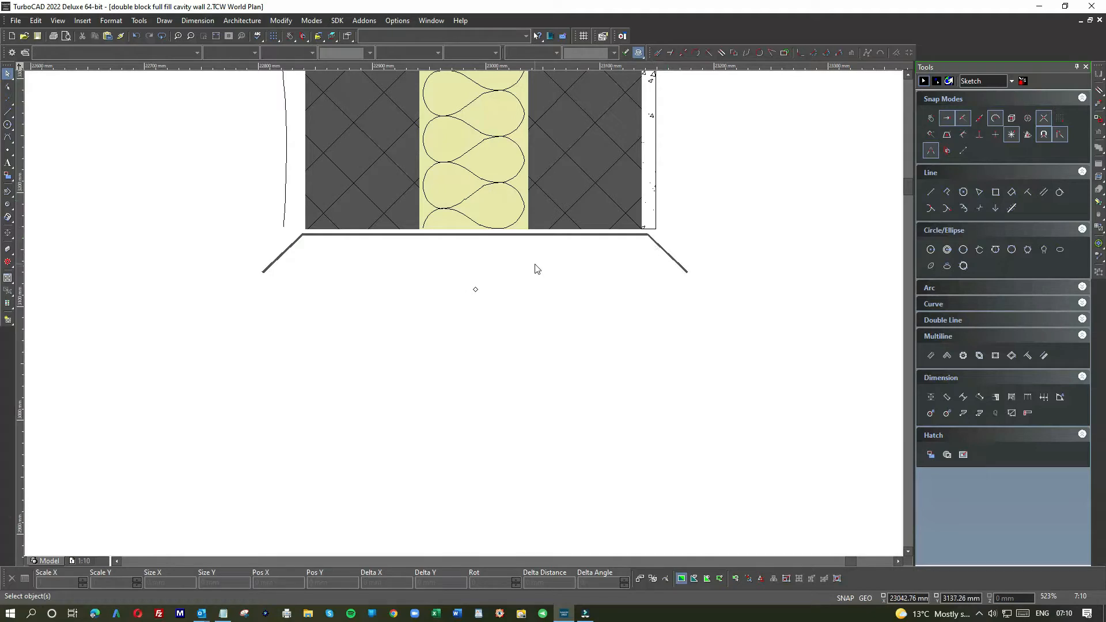
Step: Move the whole wall section, including its base line, left towards the middle of the drawing frame
{"action": "scroll", "coordinate": [390, 190], "scroll_direction": "down", "scroll_amount": 5}
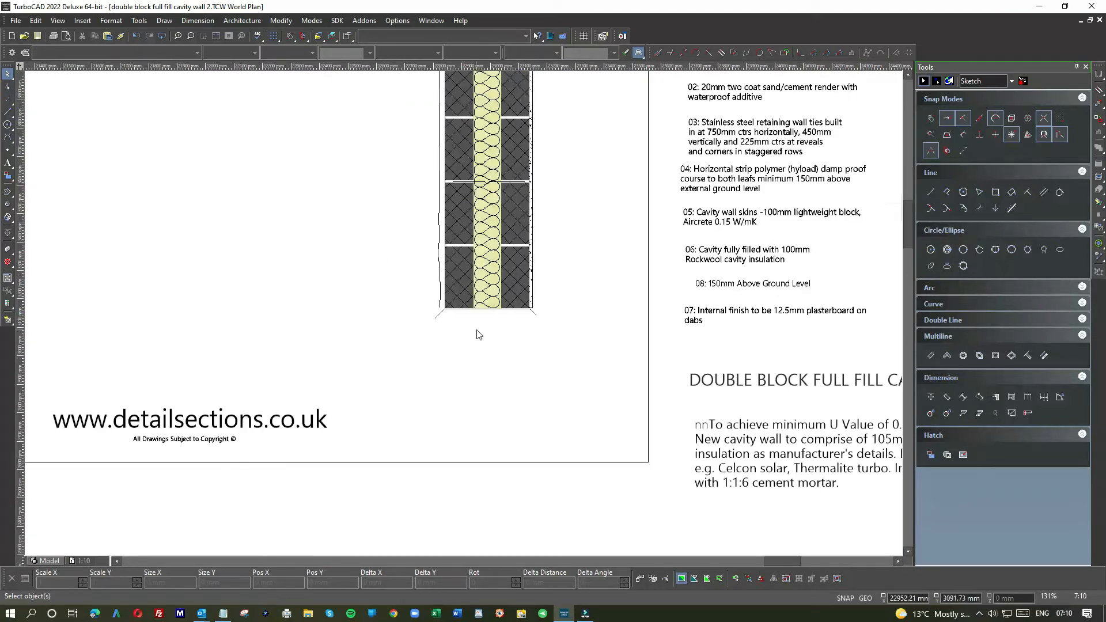
{"action": "scroll", "coordinate": [477, 334], "scroll_direction": "down", "scroll_amount": 2}
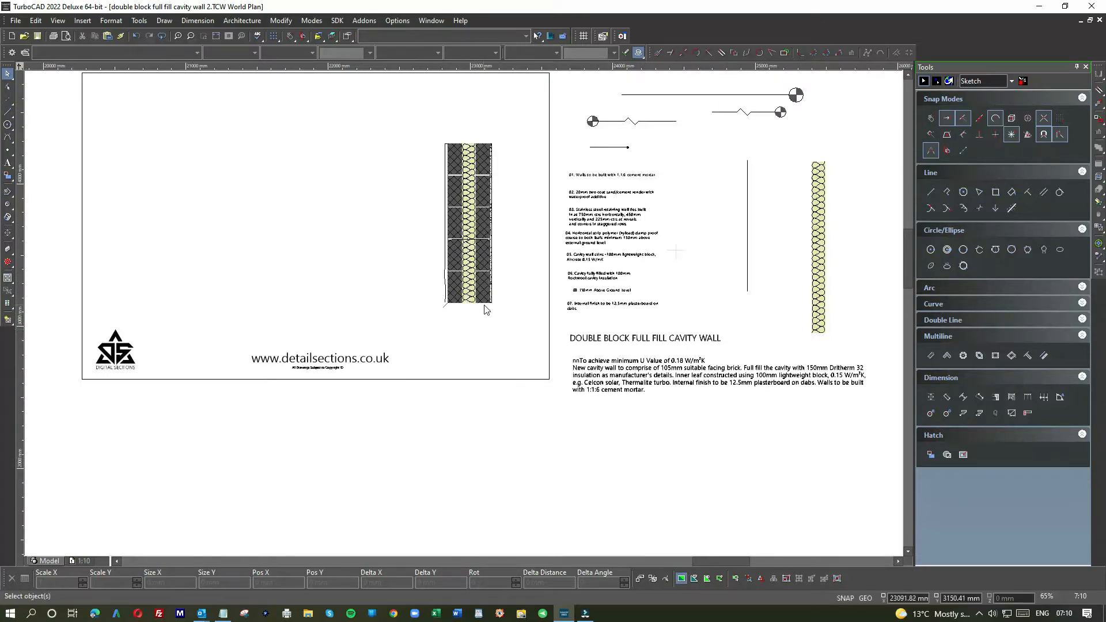
{"action": "scroll", "coordinate": [464, 313], "scroll_direction": "up", "scroll_amount": 4}
{"action": "scroll", "coordinate": [464, 313], "scroll_direction": "down", "scroll_amount": 4}
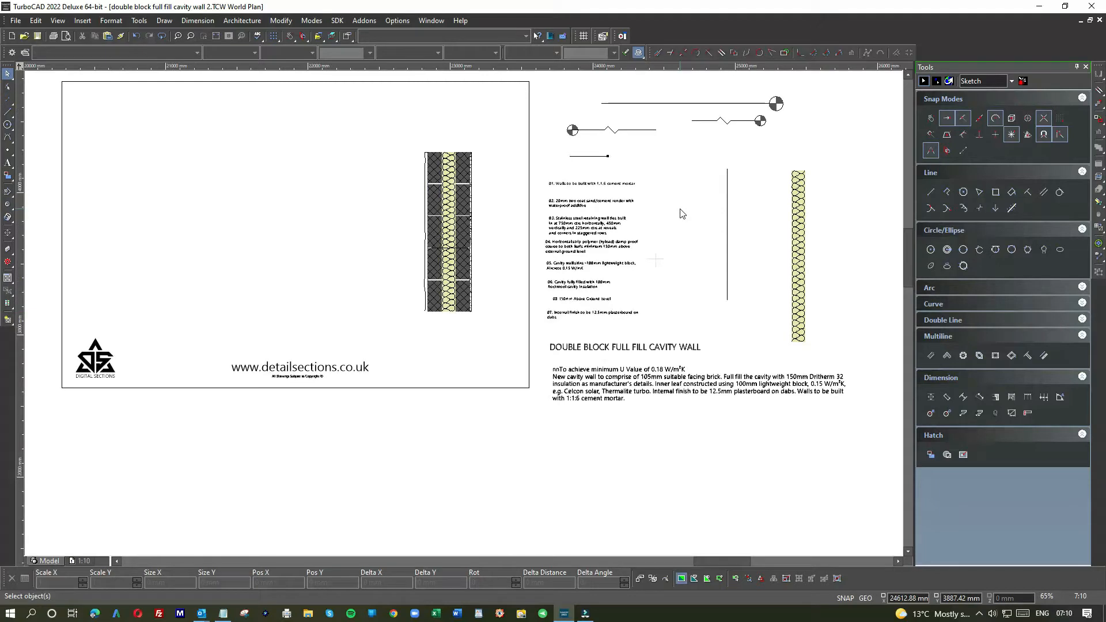
{"action": "left_click_drag", "start_coordinate": [403, 134], "coordinate": [509, 334]}
{"action": "left_click_drag", "start_coordinate": [455, 261], "coordinate": [383, 255]}
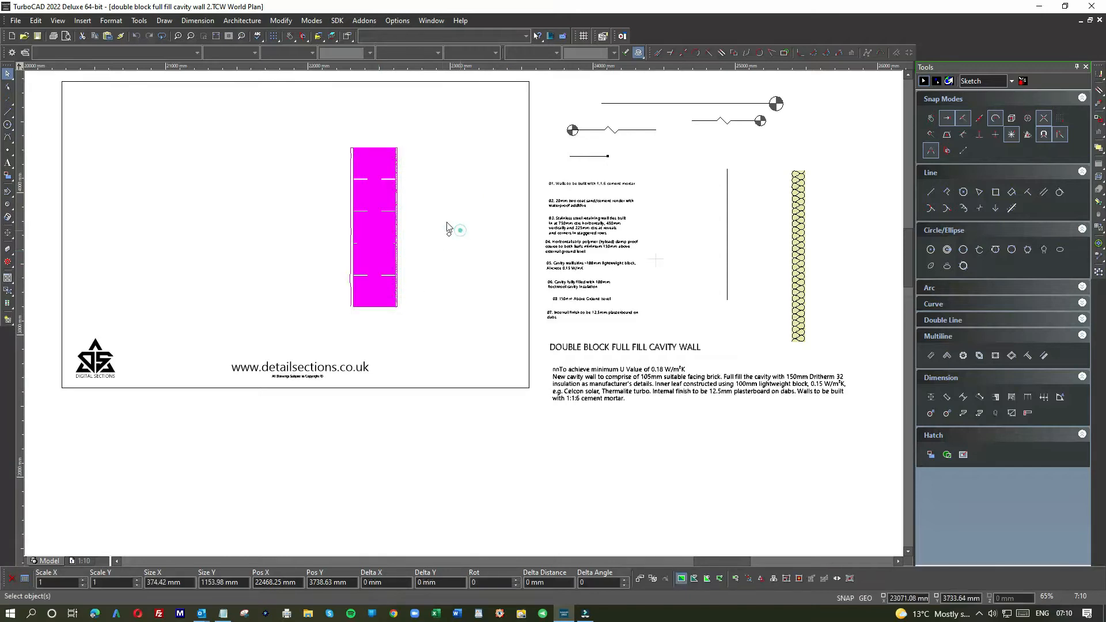
{"action": "left_click", "coordinate": [448, 228]}
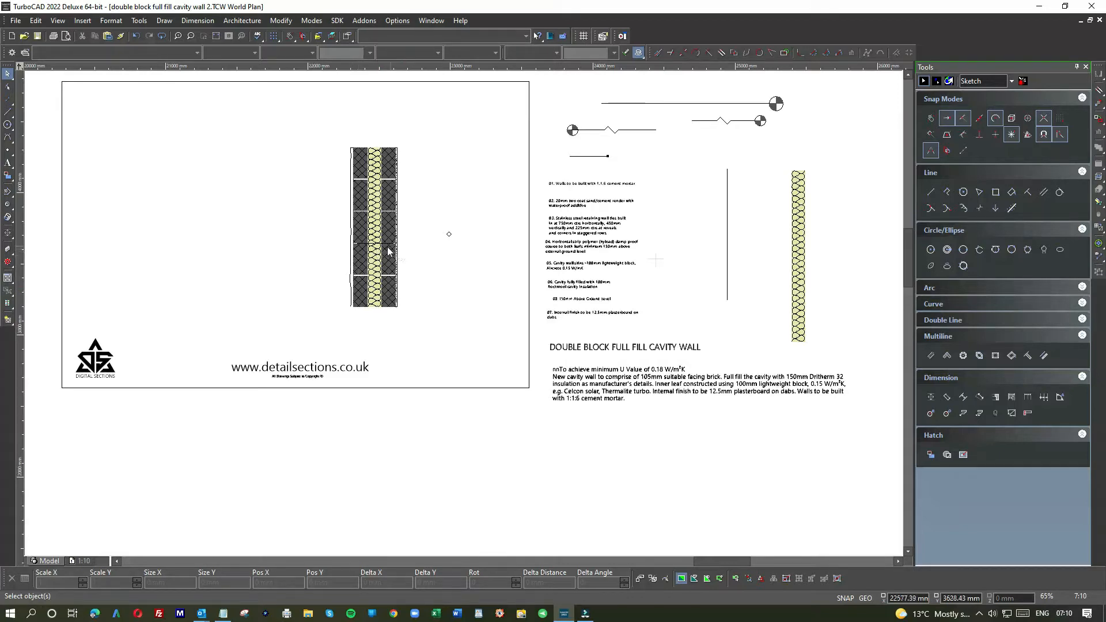
Step: Move specification notes 01 to 05 together into the drawing frame, to the left of the wall section
{"action": "scroll", "coordinate": [375, 249], "scroll_direction": "up", "scroll_amount": 4}
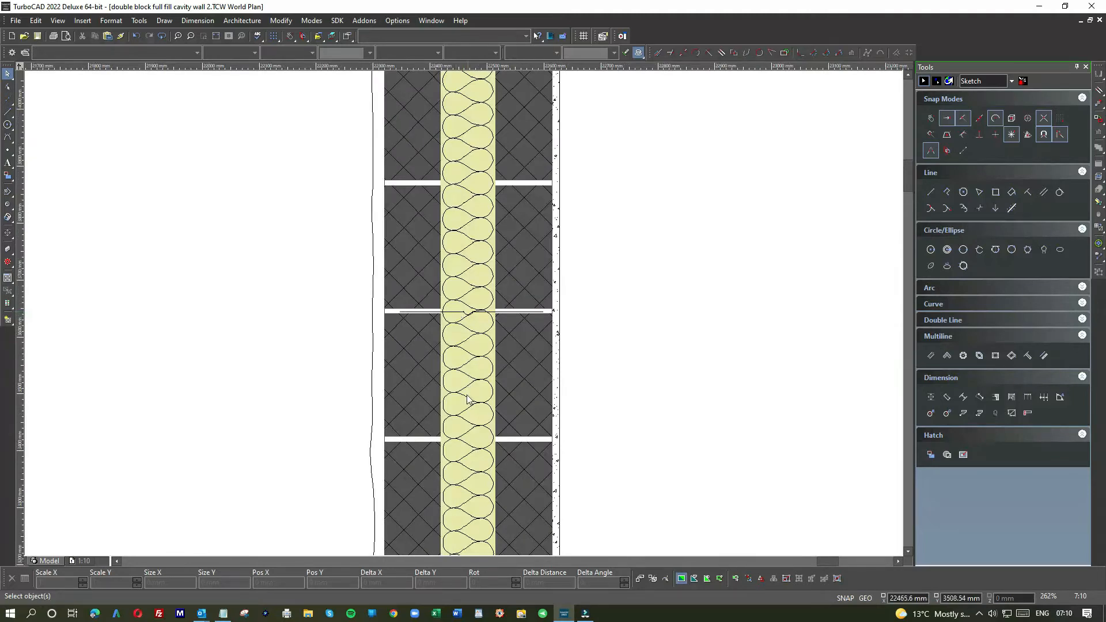
{"action": "scroll", "coordinate": [468, 399], "scroll_direction": "down", "scroll_amount": 4}
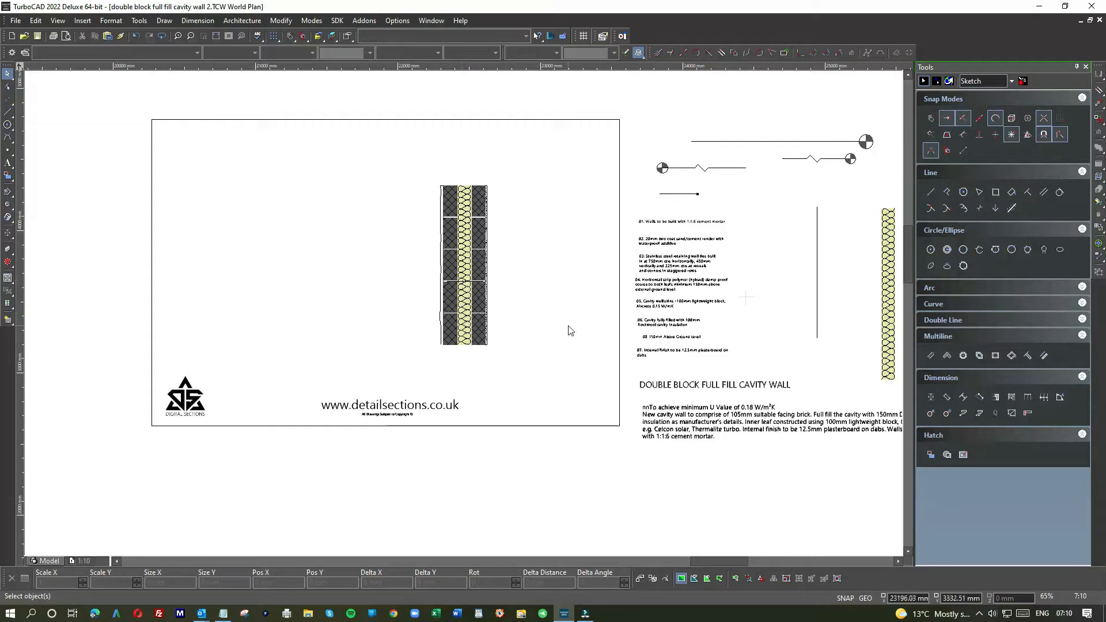
{"action": "scroll", "coordinate": [649, 264], "scroll_direction": "up", "scroll_amount": 4}
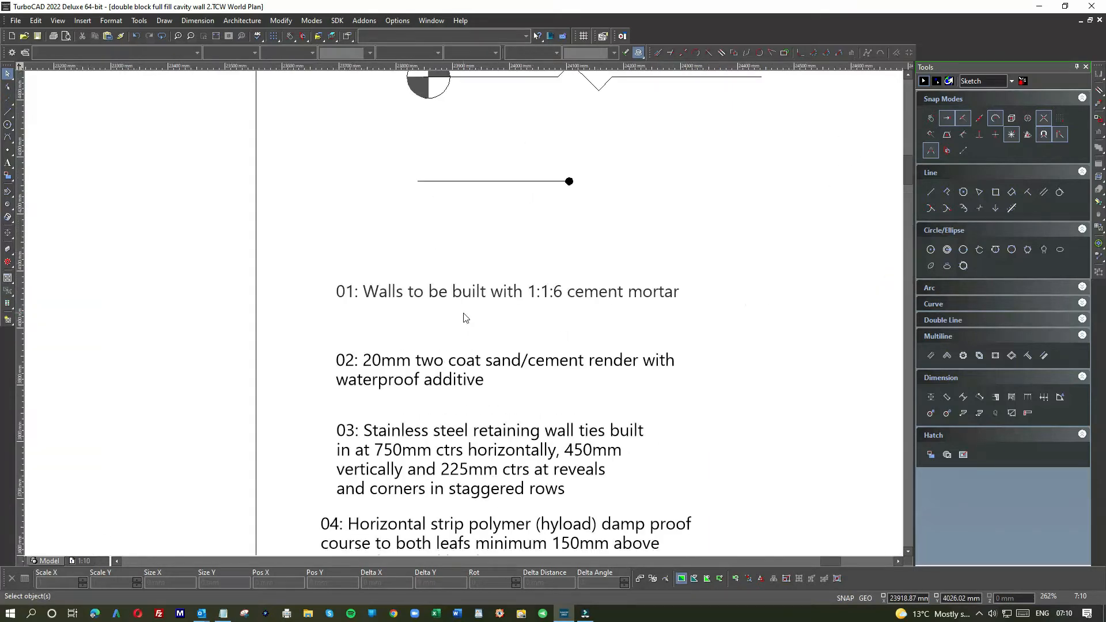
{"action": "scroll", "coordinate": [465, 318], "scroll_direction": "down", "scroll_amount": 4}
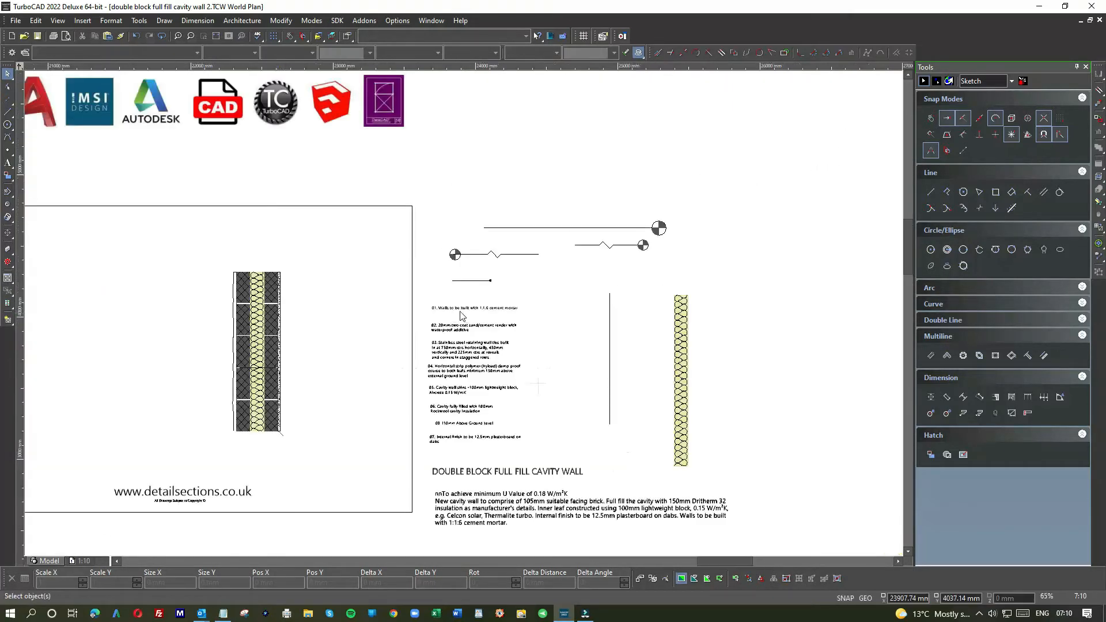
{"action": "scroll", "coordinate": [461, 315], "scroll_direction": "up", "scroll_amount": 4}
{"action": "left_click_drag", "start_coordinate": [412, 252], "coordinate": [544, 510]}
{"action": "scroll", "coordinate": [467, 444], "scroll_direction": "down", "scroll_amount": 2}
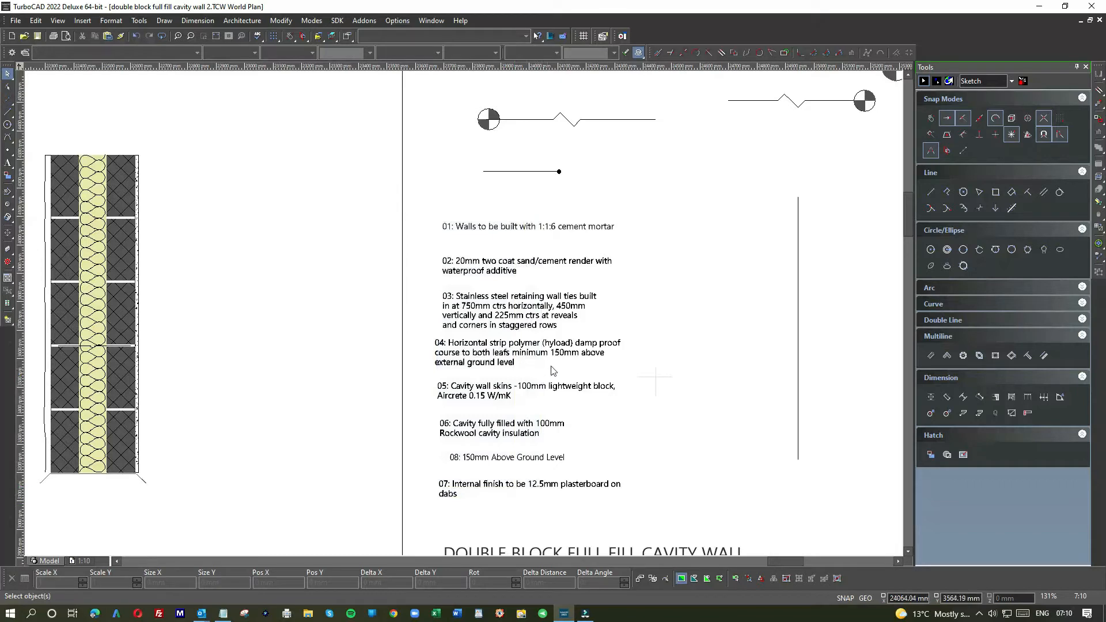
{"action": "left_click_drag", "start_coordinate": [557, 415], "coordinate": [464, 212]}
{"action": "scroll", "coordinate": [479, 262], "scroll_direction": "down", "scroll_amount": 2}
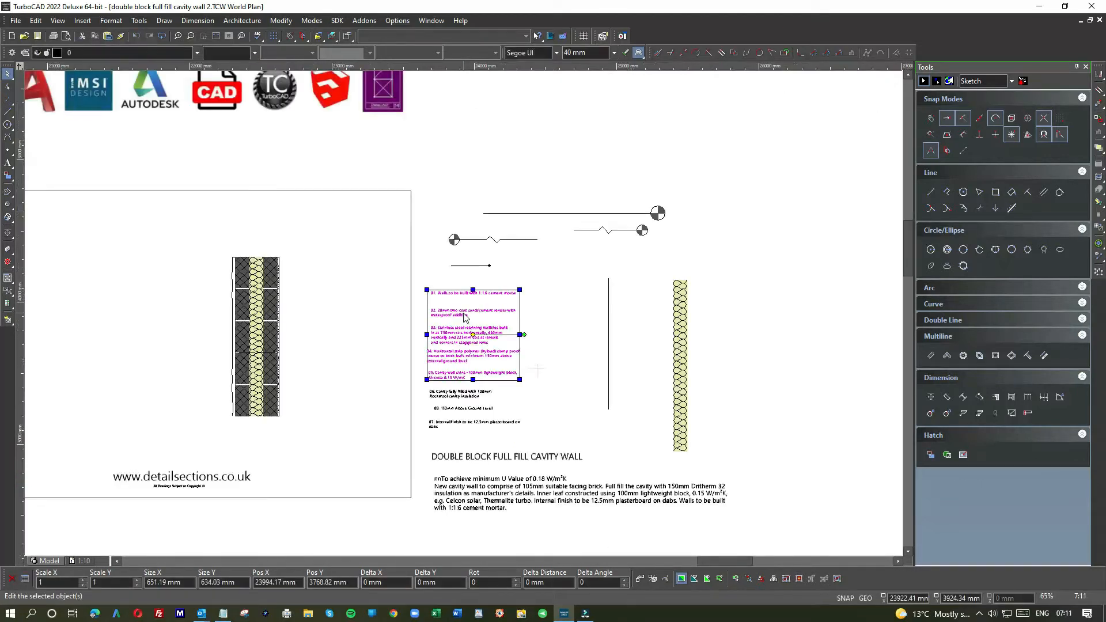
{"action": "left_click_drag", "start_coordinate": [437, 311], "coordinate": [180, 271]}
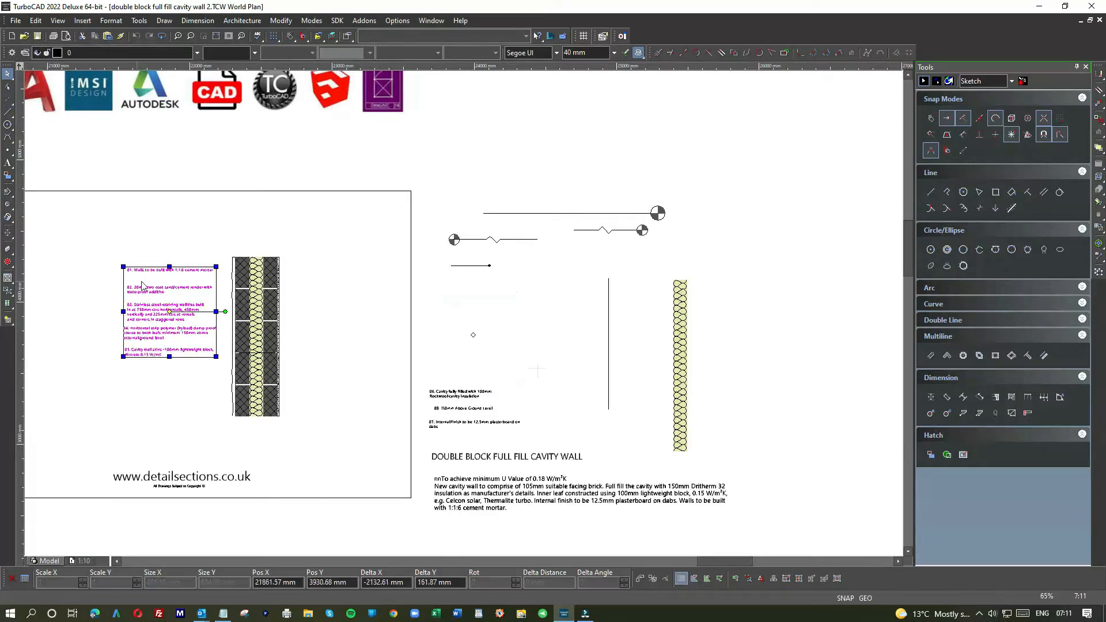
{"action": "left_click", "coordinate": [181, 268]}
Step: Draw a vertical guide line along the left edge of the notes, from above note 01 to below note 05
{"action": "scroll", "coordinate": [184, 272], "scroll_direction": "up", "scroll_amount": 2}
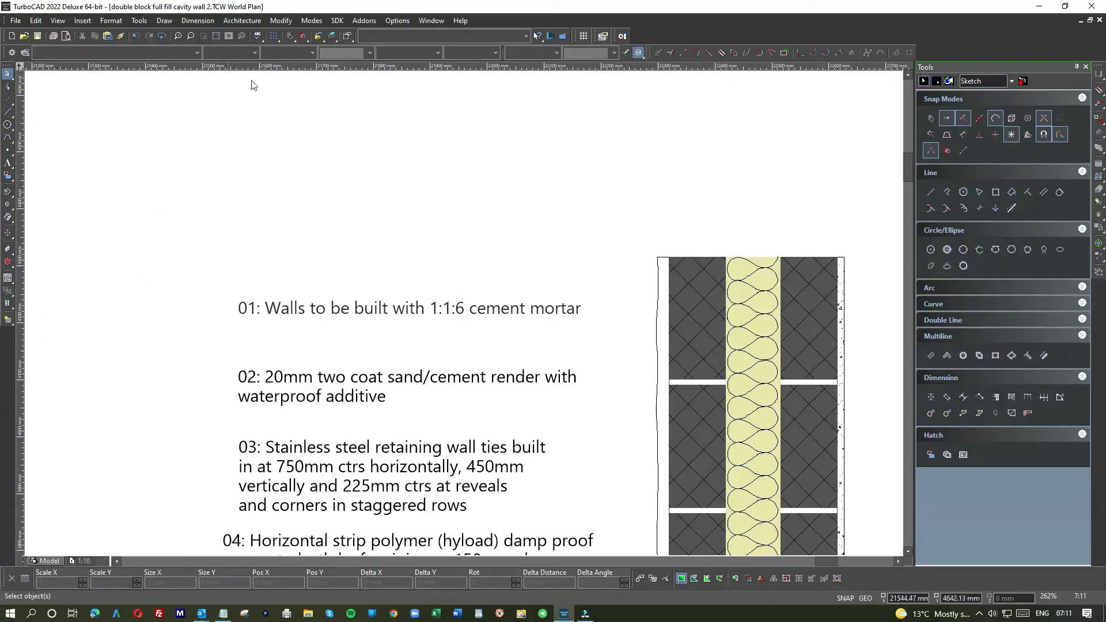
{"action": "left_click", "coordinate": [7, 111]}
{"action": "left_click", "coordinate": [235, 215]}
{"action": "scroll", "coordinate": [234, 444], "scroll_direction": "down", "scroll_amount": 1}
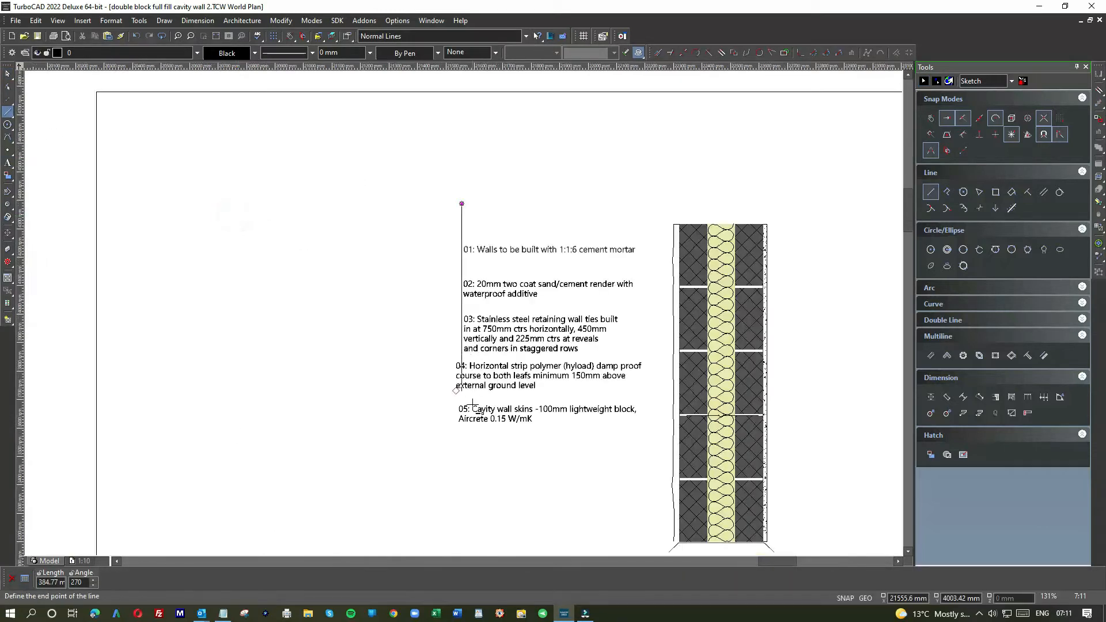
{"action": "left_click", "coordinate": [462, 465]}
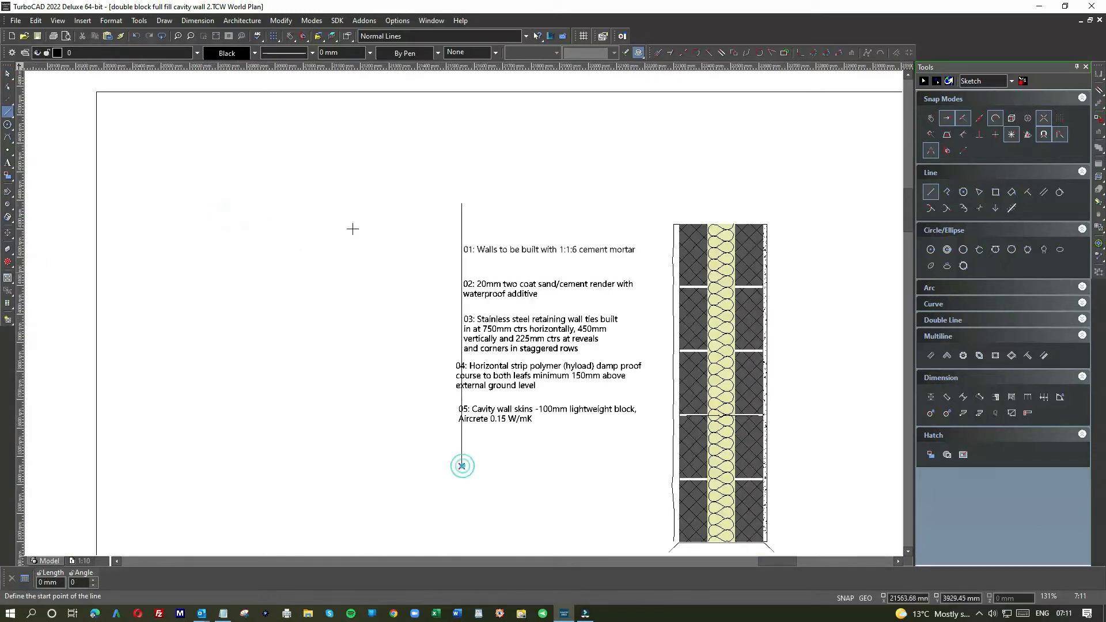
Step: Move note 01 slightly left so its text starts exactly on the vertical guide line
{"action": "left_click", "coordinate": [8, 74]}
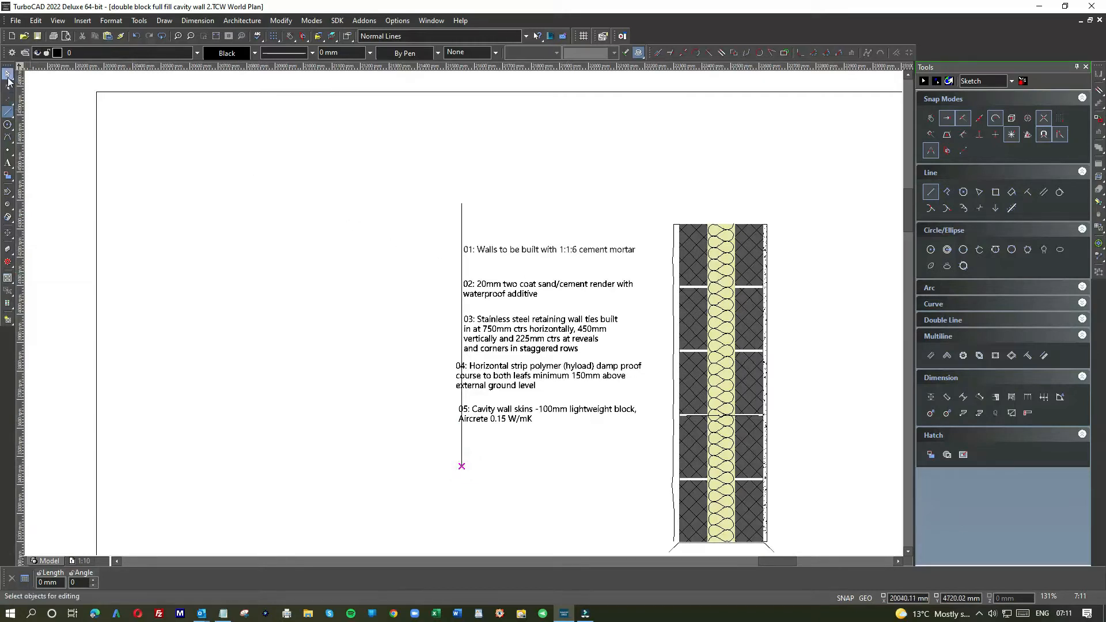
{"action": "left_click", "coordinate": [530, 251]}
{"action": "scroll", "coordinate": [547, 255], "scroll_direction": "up", "scroll_amount": 1}
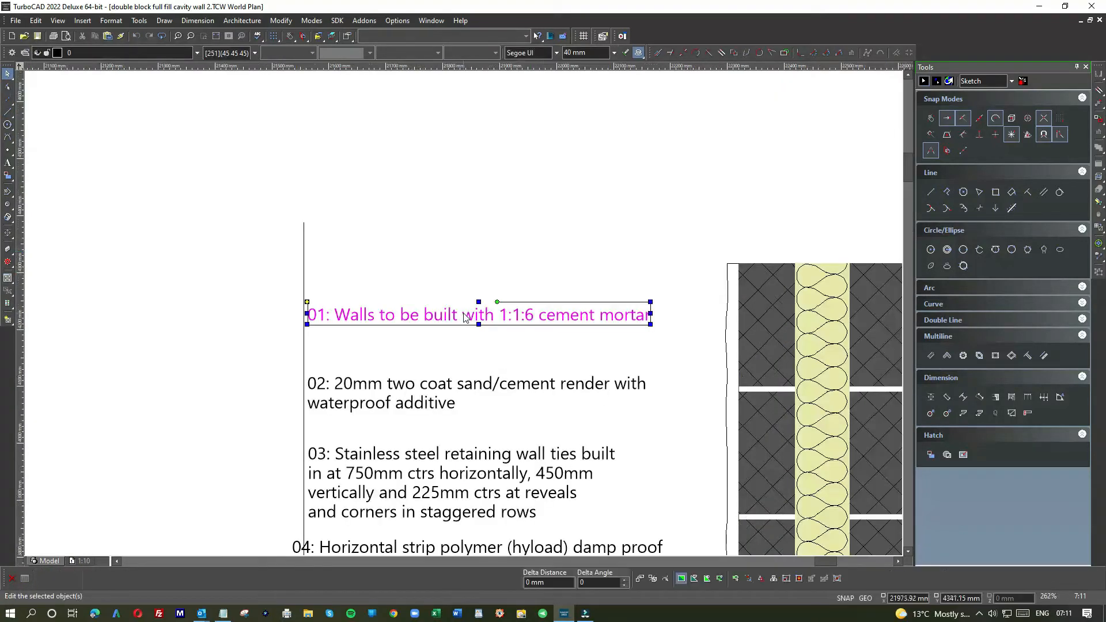
{"action": "scroll", "coordinate": [462, 310], "scroll_direction": "up", "scroll_amount": 1}
{"action": "left_click_drag", "start_coordinate": [462, 310], "coordinate": [454, 305]}
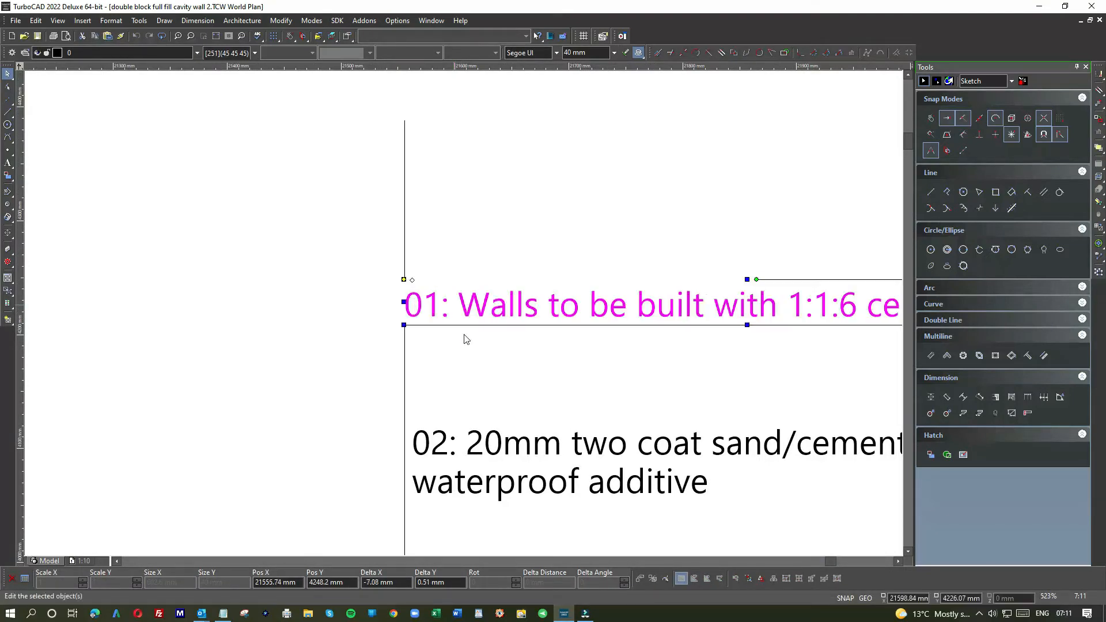
{"action": "scroll", "coordinate": [463, 316], "scroll_direction": "down", "scroll_amount": 2}
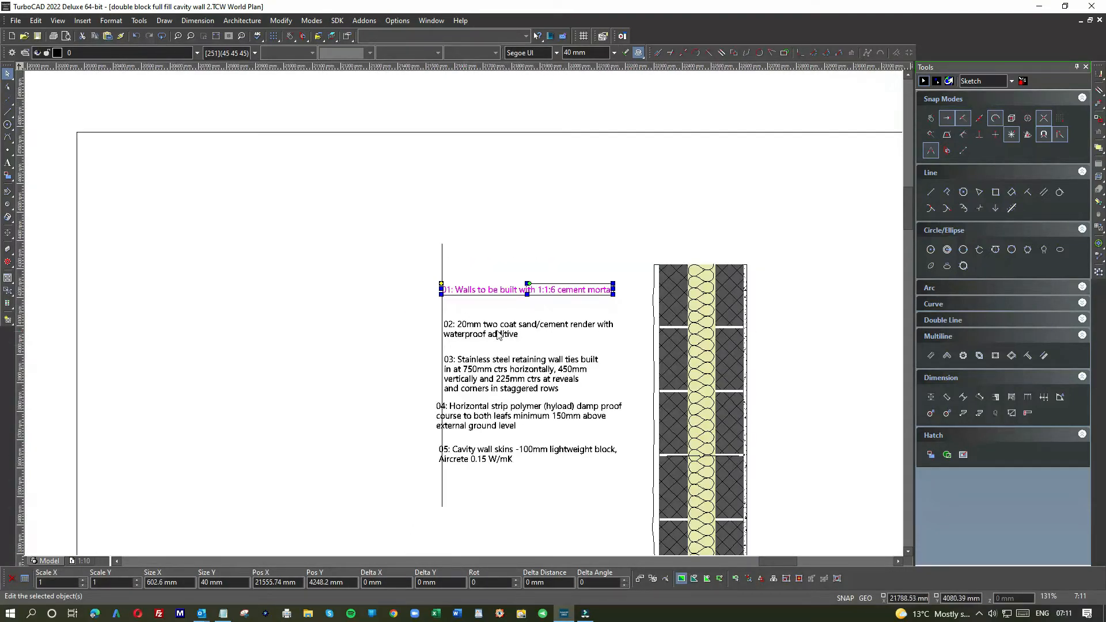
Step: Shift note 02 slightly left so its left edge sits on the vertical guide line
{"action": "scroll", "coordinate": [498, 335], "scroll_direction": "up", "scroll_amount": 2}
{"action": "left_click", "coordinate": [452, 316]}
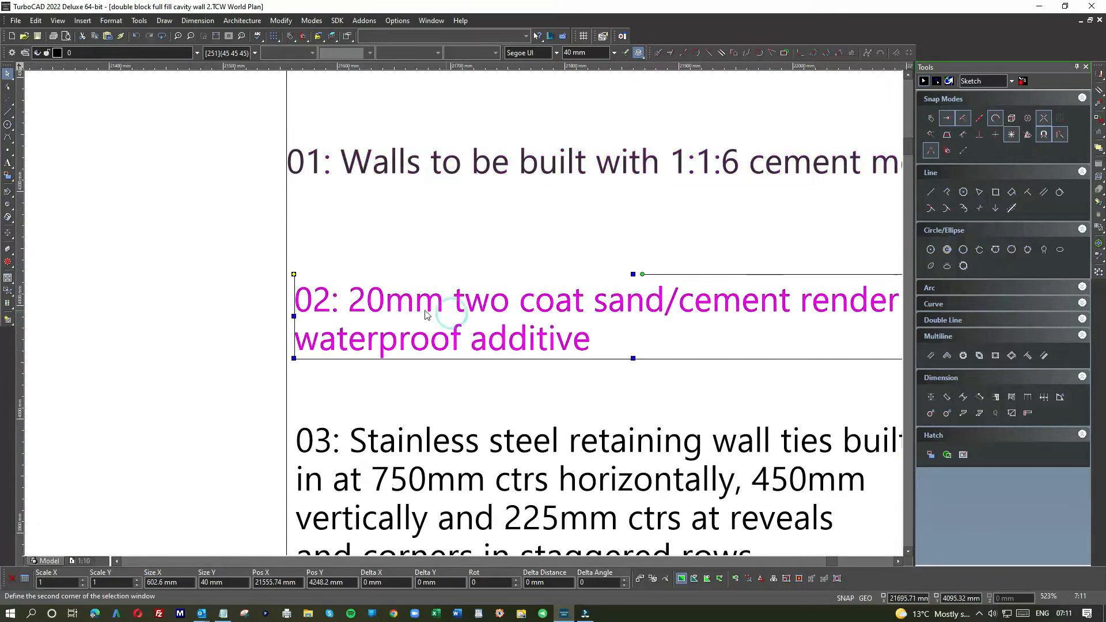
{"action": "left_click_drag", "start_coordinate": [393, 307], "coordinate": [384, 305]}
{"action": "left_click_drag", "start_coordinate": [383, 306], "coordinate": [383, 305]}
{"action": "left_click", "coordinate": [414, 392]}
{"action": "scroll", "coordinate": [466, 318], "scroll_direction": "down", "scroll_amount": 2}
Step: Move notes 05, 04 and 03 down in turn to open a gap beneath note 02, keeping note 03 against the guide line
{"action": "left_click", "coordinate": [480, 349]}
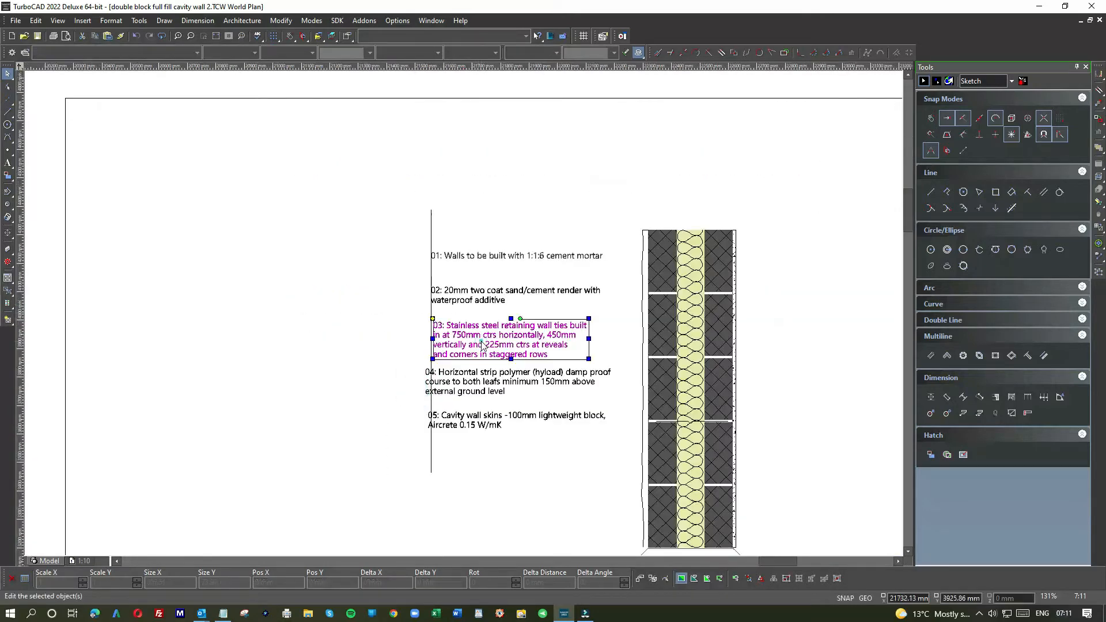
{"action": "left_click", "coordinate": [498, 424]}
{"action": "left_click_drag", "start_coordinate": [514, 419], "coordinate": [511, 506]}
{"action": "left_click", "coordinate": [521, 377]}
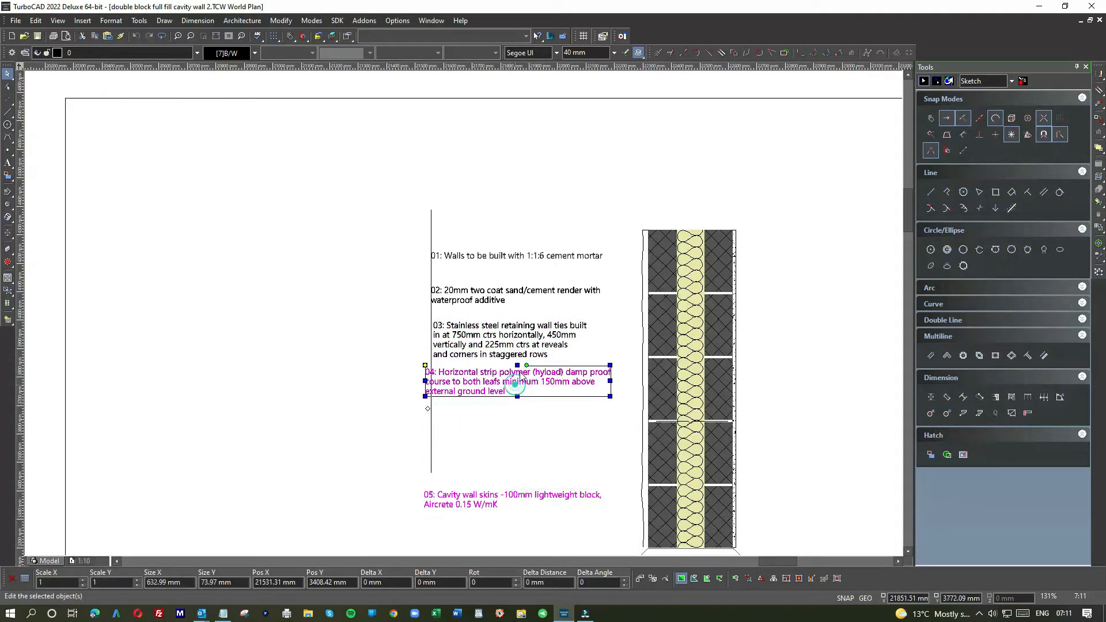
{"action": "left_click_drag", "start_coordinate": [522, 377], "coordinate": [523, 456]}
{"action": "left_click", "coordinate": [521, 349]}
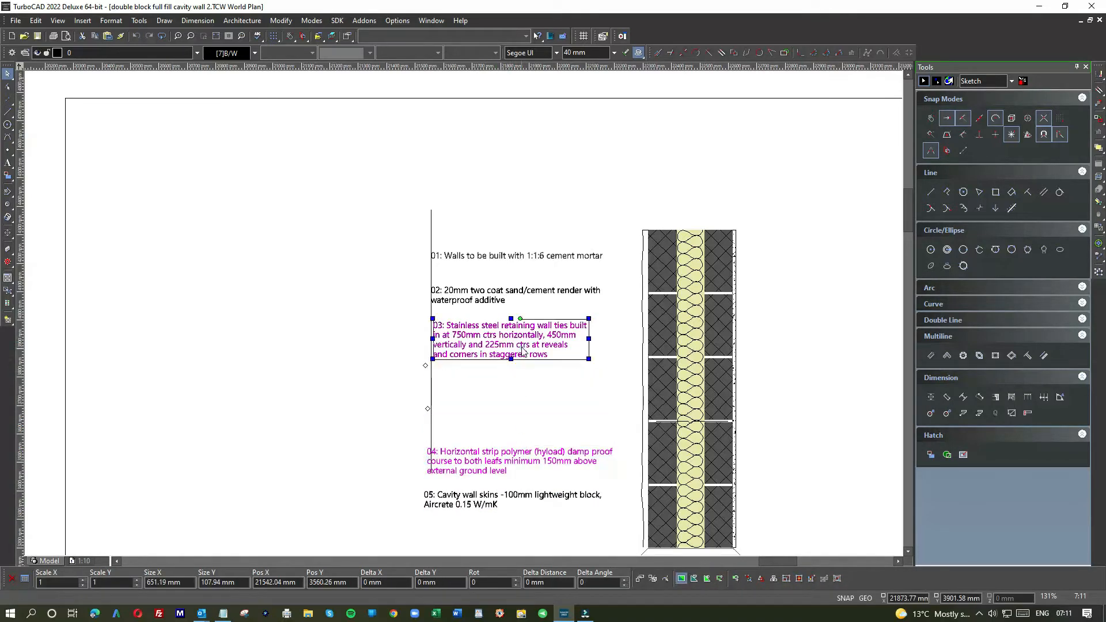
{"action": "mouse_move", "coordinate": [516, 339]}
{"action": "left_mouse_down"}
{"action": "mouse_move", "coordinate": [514, 464]}
{"action": "mouse_move", "coordinate": [510, 410]}
{"action": "left_mouse_up"}
{"action": "scroll", "coordinate": [461, 344], "scroll_direction": "down", "scroll_amount": 3}
{"action": "scroll", "coordinate": [457, 347], "scroll_direction": "up", "scroll_amount": 5}
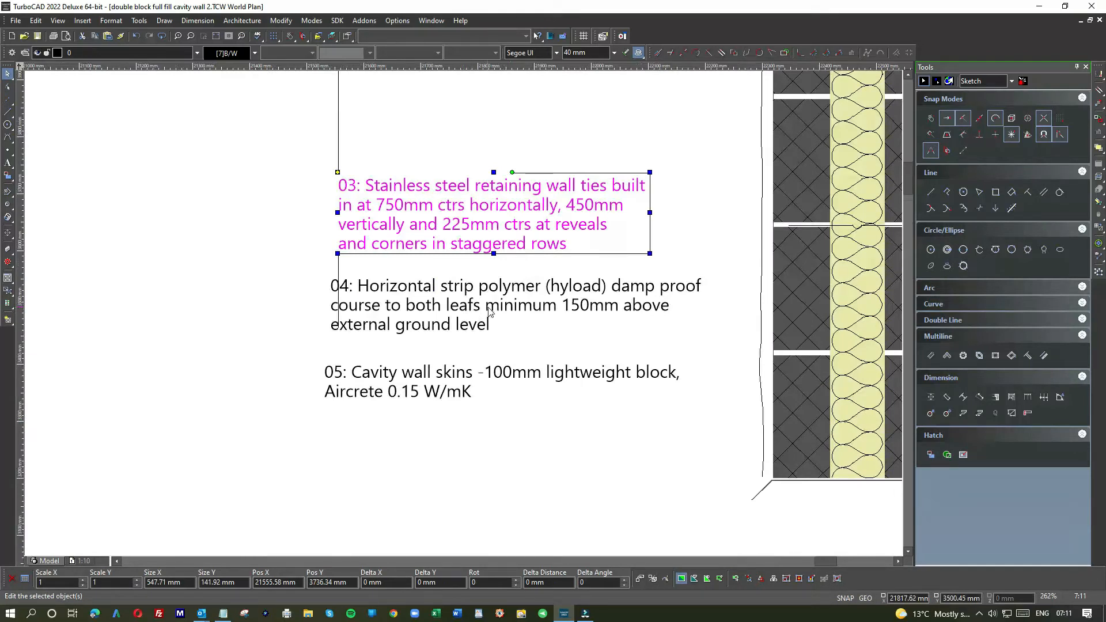
Step: Move notes 06, 08 and 07 into the drawing frame, to the right of the wall section
{"action": "left_click", "coordinate": [453, 300]}
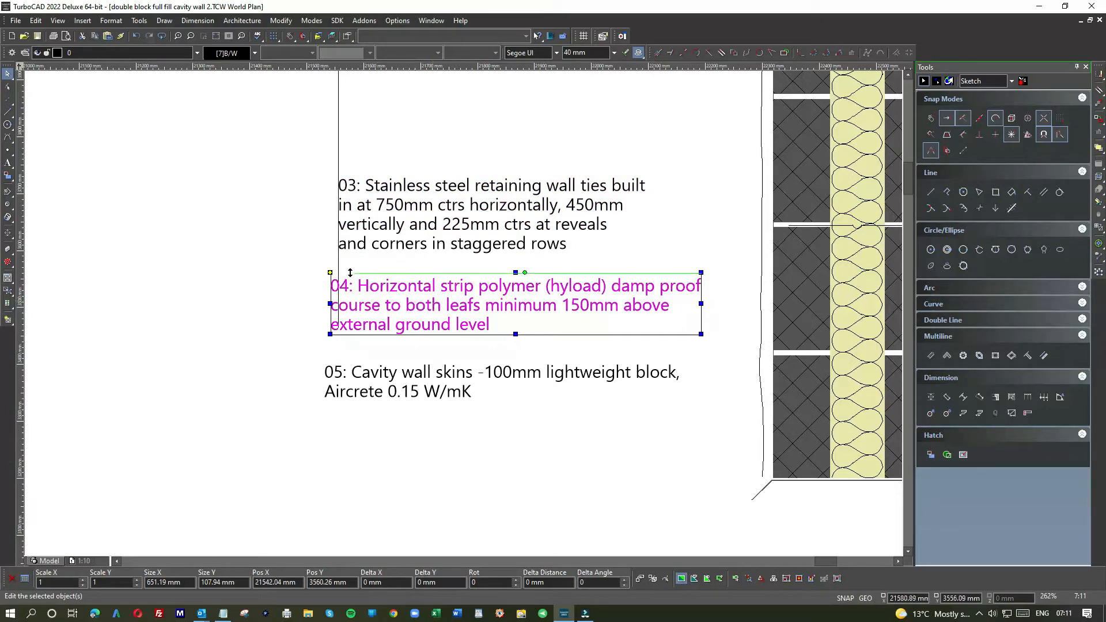
{"action": "scroll", "coordinate": [514, 318], "scroll_direction": "down", "scroll_amount": 5}
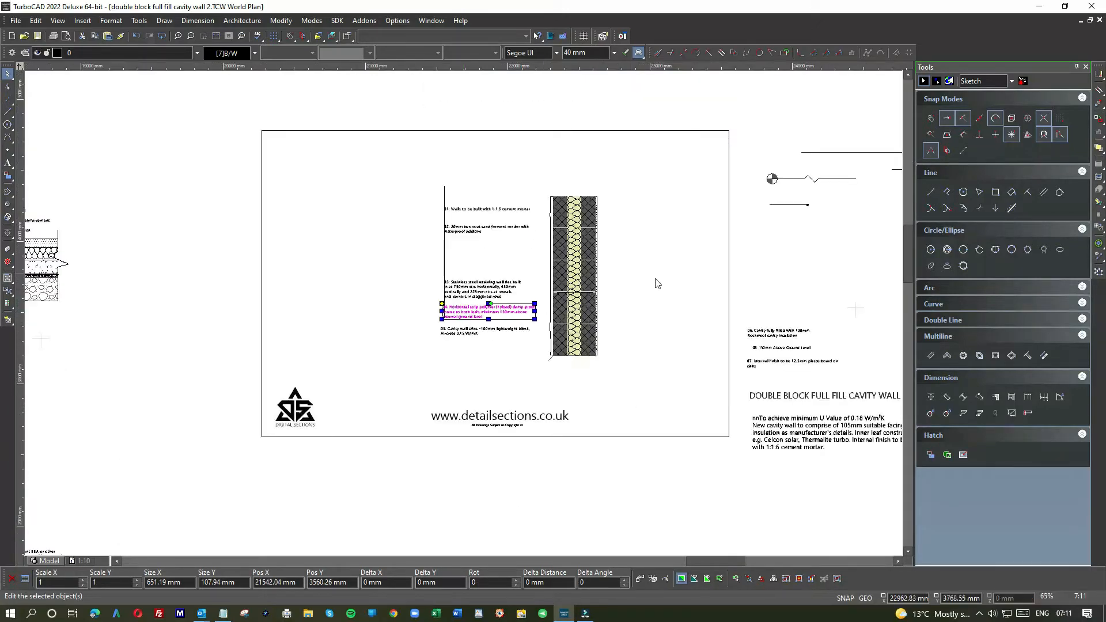
{"action": "scroll", "coordinate": [798, 343], "scroll_direction": "up", "scroll_amount": 5}
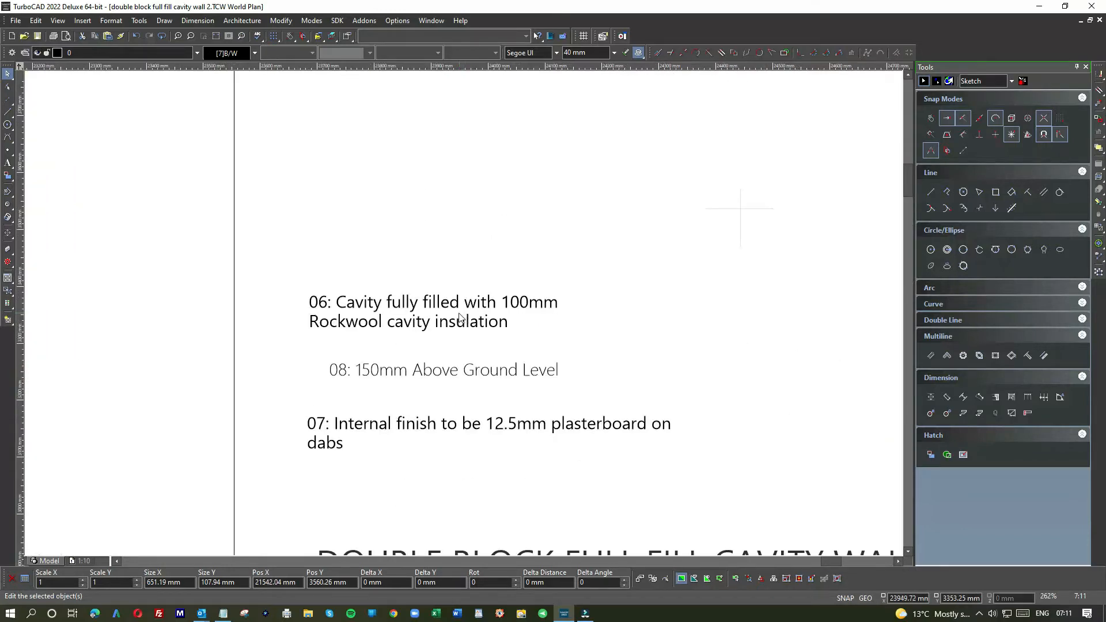
{"action": "scroll", "coordinate": [459, 319], "scroll_direction": "down", "scroll_amount": 2}
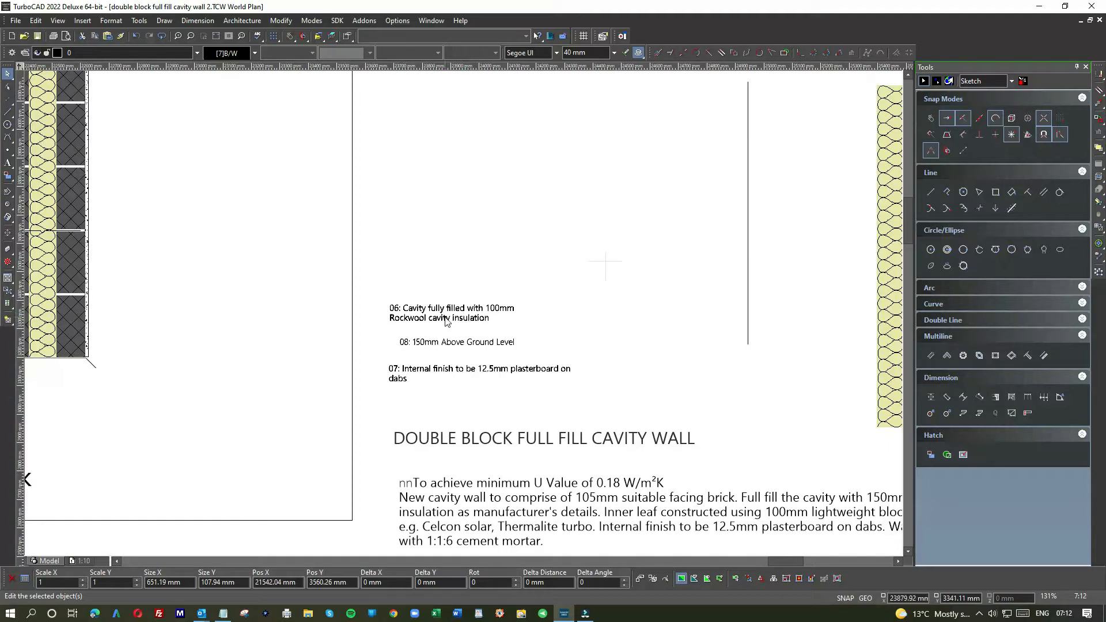
{"action": "left_click_drag", "start_coordinate": [442, 313], "coordinate": [225, 138]}
{"action": "left_click", "coordinate": [471, 318]}
{"action": "left_click", "coordinate": [464, 340]}
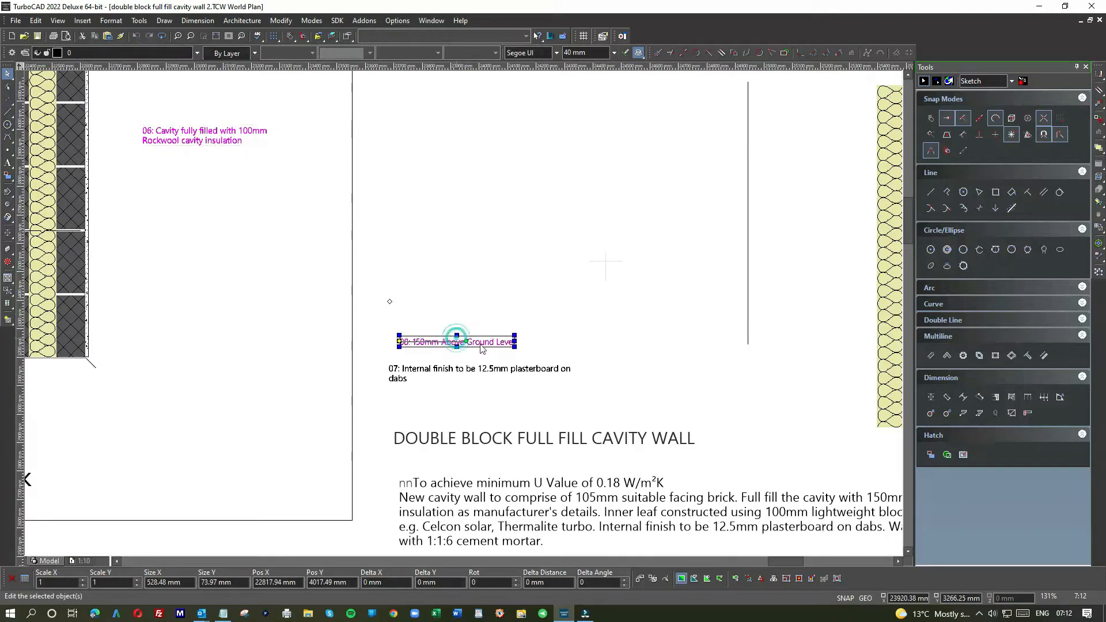
{"action": "left_click_drag", "start_coordinate": [466, 338], "coordinate": [234, 171]}
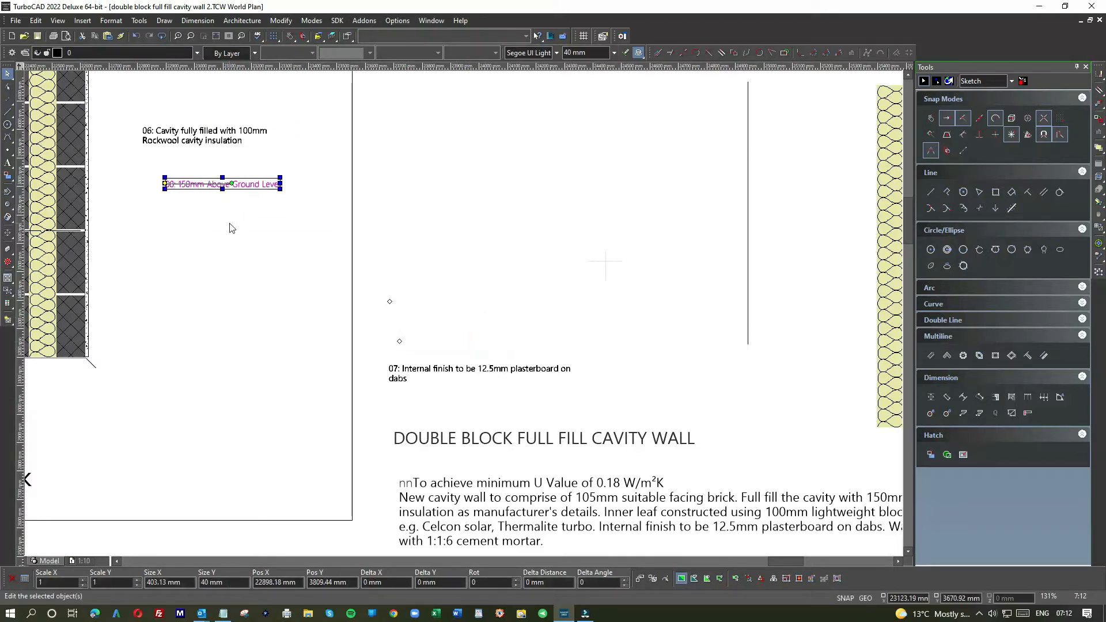
{"action": "left_click", "coordinate": [514, 375]}
{"action": "left_click_drag", "start_coordinate": [483, 371], "coordinate": [206, 105]}
{"action": "scroll", "coordinate": [165, 142], "scroll_direction": "down", "scroll_amount": 1}
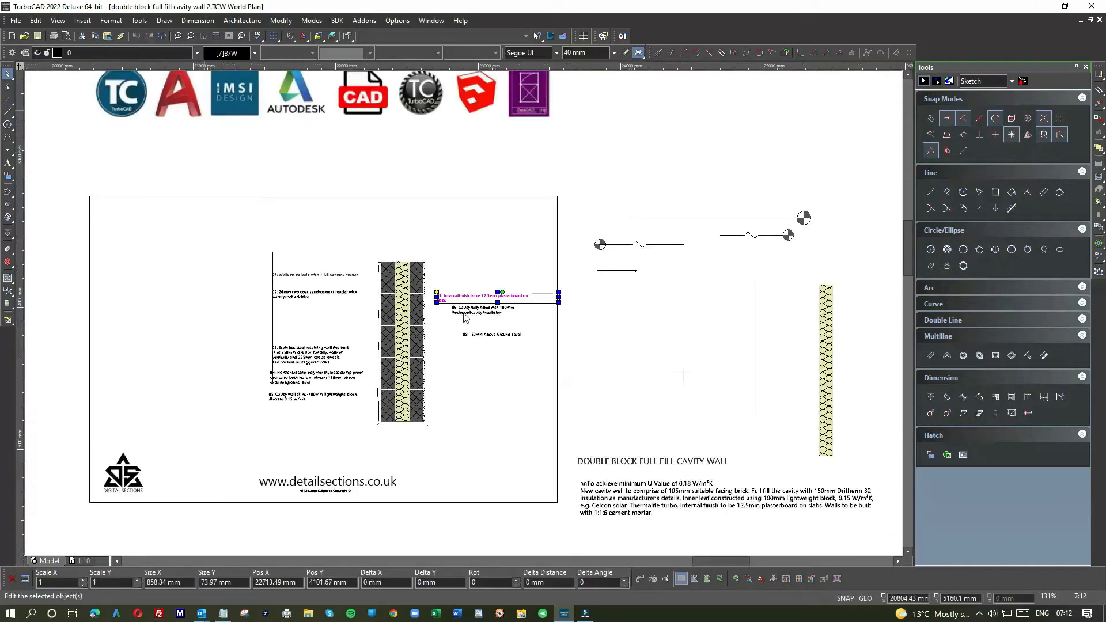
Step: Place note 06 above note 07 beside the wall's upper part and line up the left edges of both notes
{"action": "scroll", "coordinate": [449, 302], "scroll_direction": "up", "scroll_amount": 2}
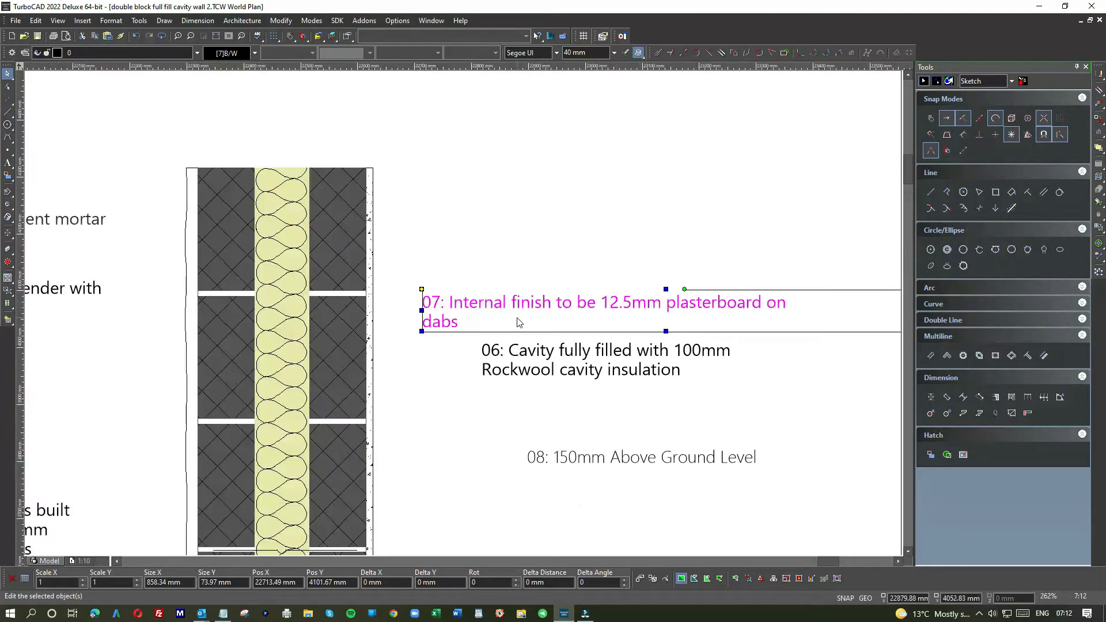
{"action": "scroll", "coordinate": [516, 322], "scroll_direction": "down", "scroll_amount": 1}
{"action": "scroll", "coordinate": [490, 320], "scroll_direction": "down", "scroll_amount": 1}
{"action": "scroll", "coordinate": [466, 317], "scroll_direction": "up", "scroll_amount": 1}
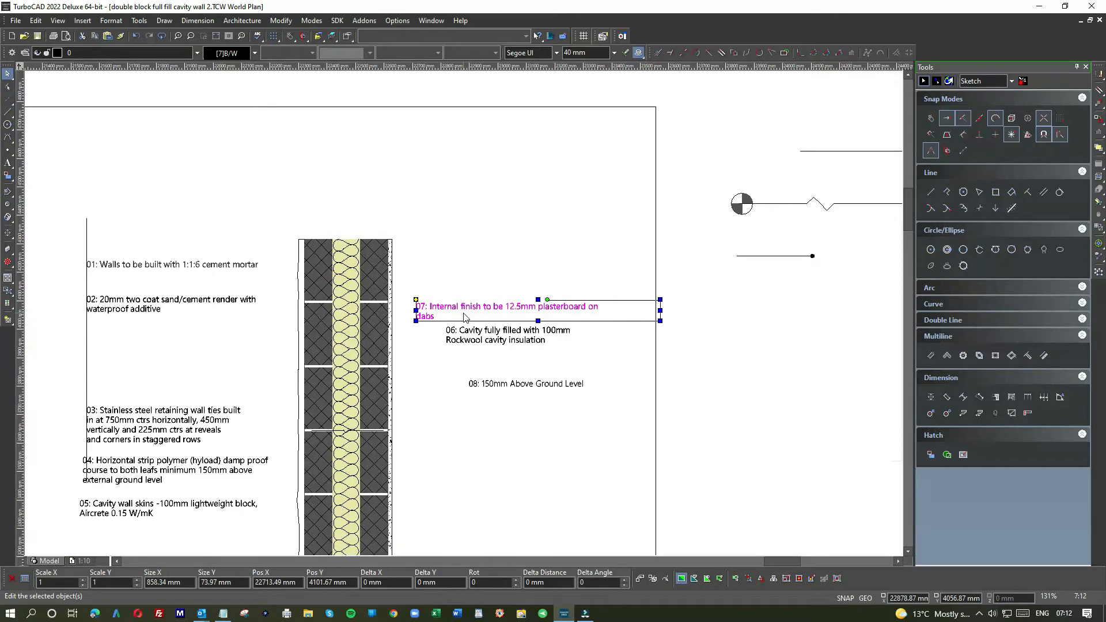
{"action": "scroll", "coordinate": [257, 433], "scroll_direction": "down", "scroll_amount": 1}
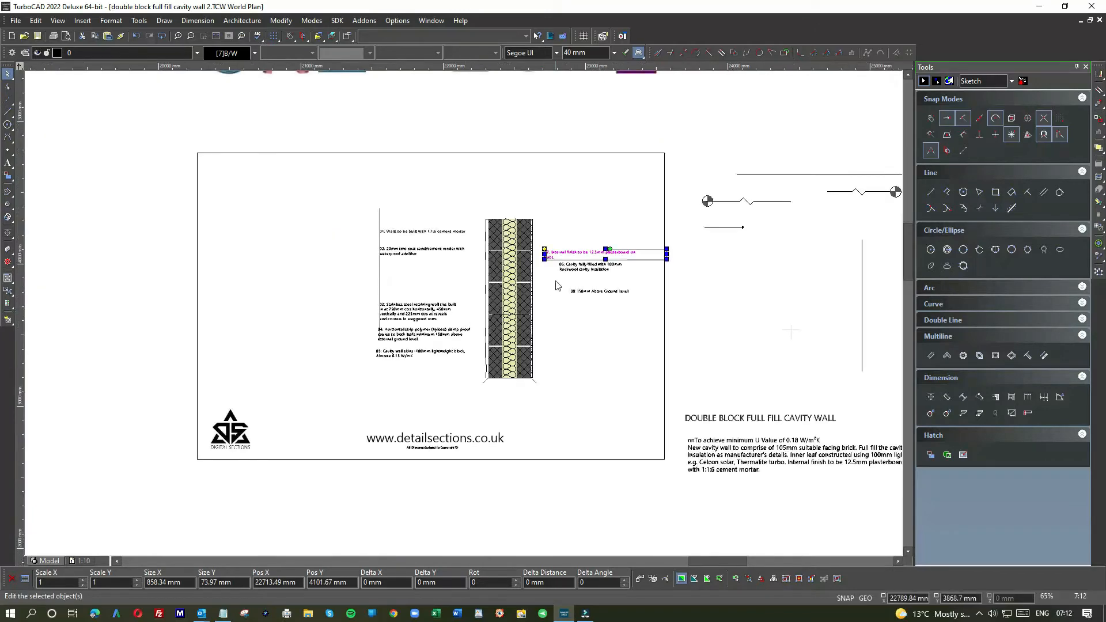
{"action": "scroll", "coordinate": [556, 285], "scroll_direction": "up", "scroll_amount": 2}
{"action": "left_click", "coordinate": [476, 314]}
{"action": "left_click_drag", "start_coordinate": [475, 314], "coordinate": [437, 194]}
{"action": "scroll", "coordinate": [394, 267], "scroll_direction": "down", "scroll_amount": 1}
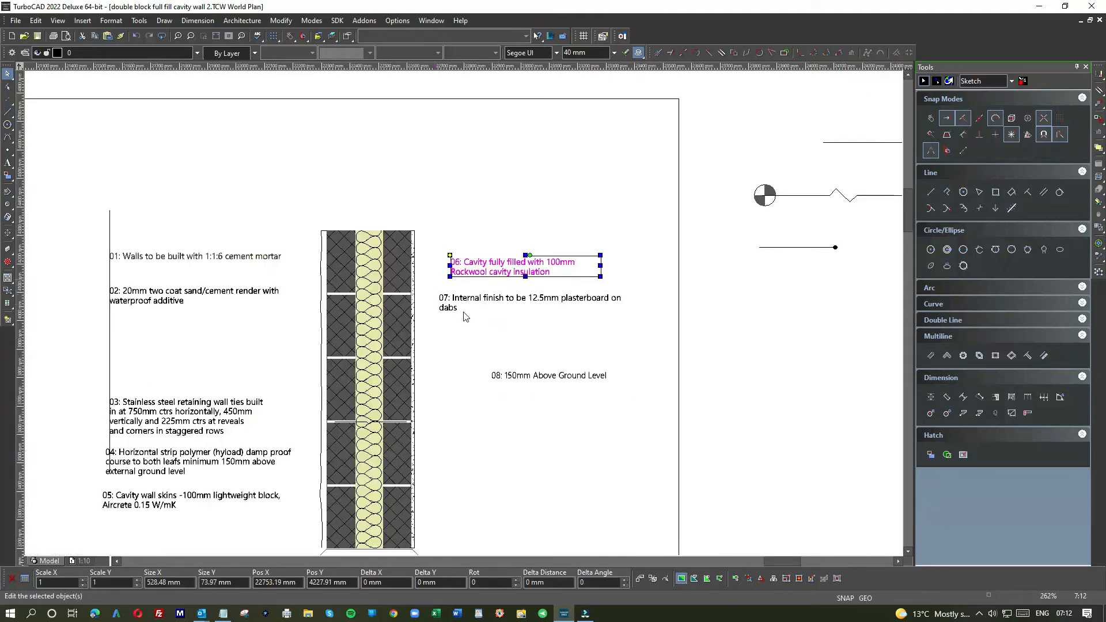
{"action": "left_click", "coordinate": [481, 298]}
{"action": "left_click_drag", "start_coordinate": [461, 302], "coordinate": [471, 302]}
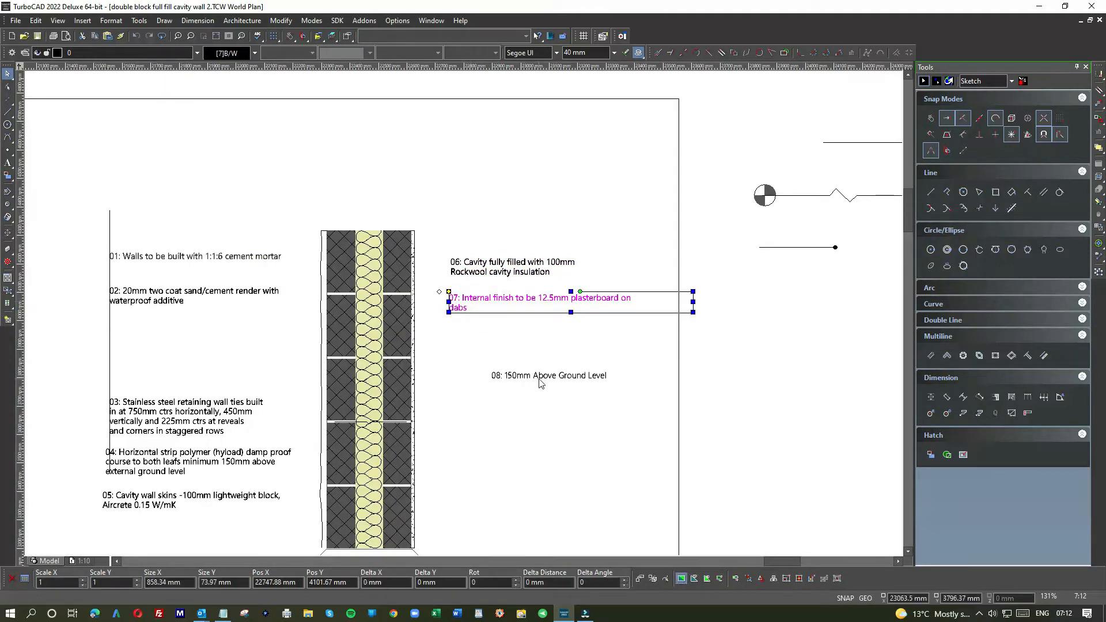
Step: Move note 08 down to the level of the wall's base, roughly in line with the left edges of notes 06 and 07
{"action": "left_click", "coordinate": [539, 377]}
{"action": "left_click_drag", "start_coordinate": [507, 376], "coordinate": [507, 376]}
{"action": "scroll", "coordinate": [500, 377], "scroll_direction": "up", "scroll_amount": 2}
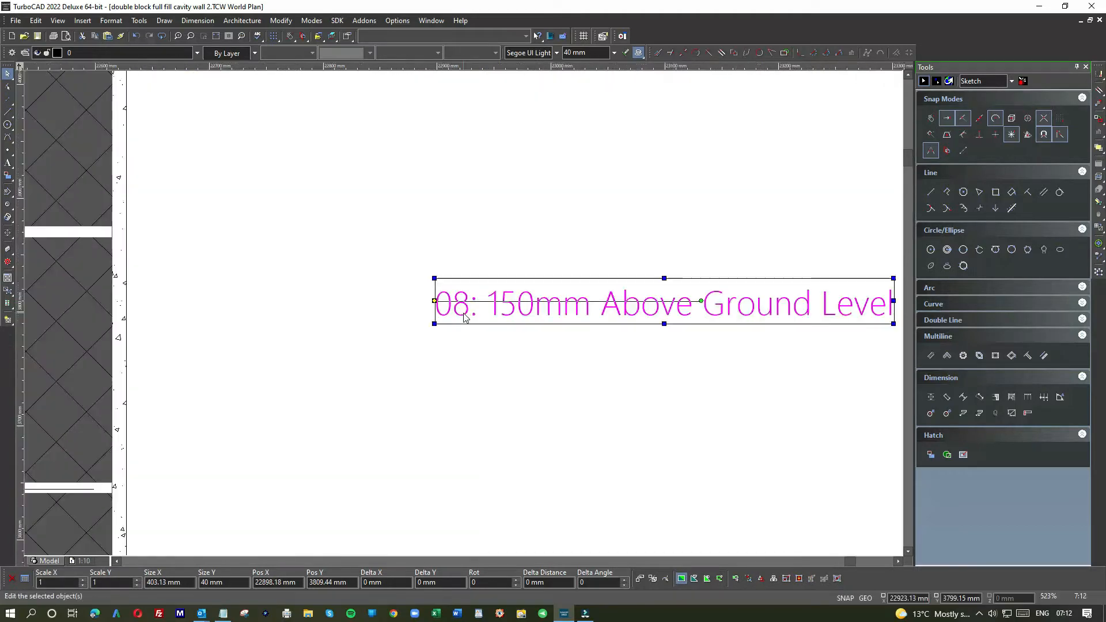
{"action": "left_click_drag", "start_coordinate": [474, 315], "coordinate": [378, 441]}
{"action": "scroll", "coordinate": [379, 441], "scroll_direction": "down", "scroll_amount": 2}
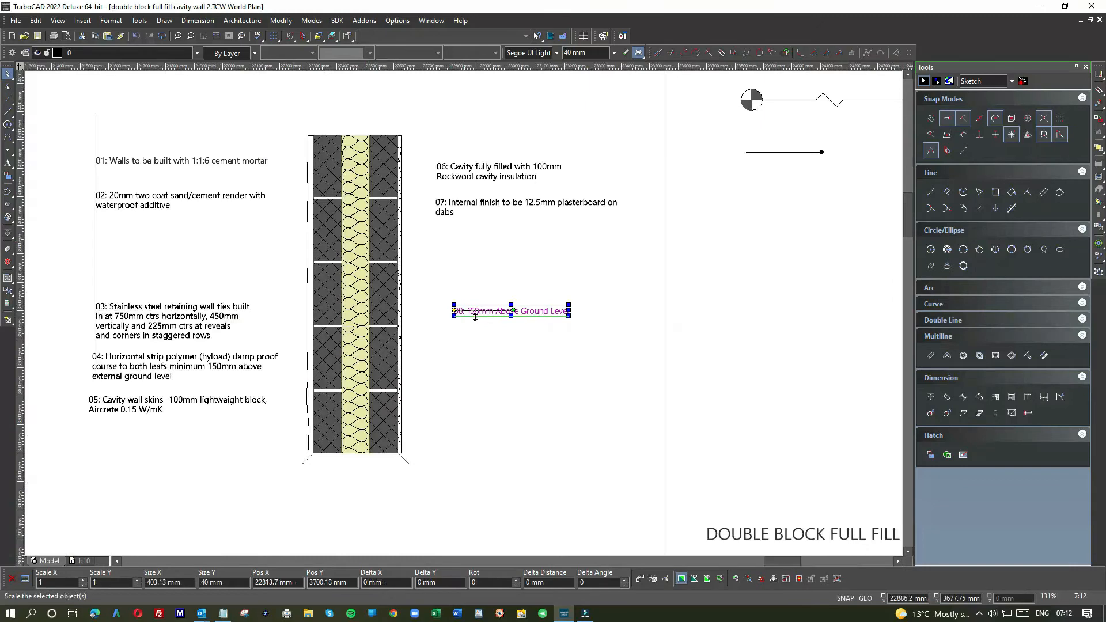
{"action": "left_click_drag", "start_coordinate": [455, 311], "coordinate": [442, 447]}
{"action": "scroll", "coordinate": [445, 289], "scroll_direction": "down", "scroll_amount": 1}
{"action": "scroll", "coordinate": [405, 269], "scroll_direction": "up", "scroll_amount": 3}
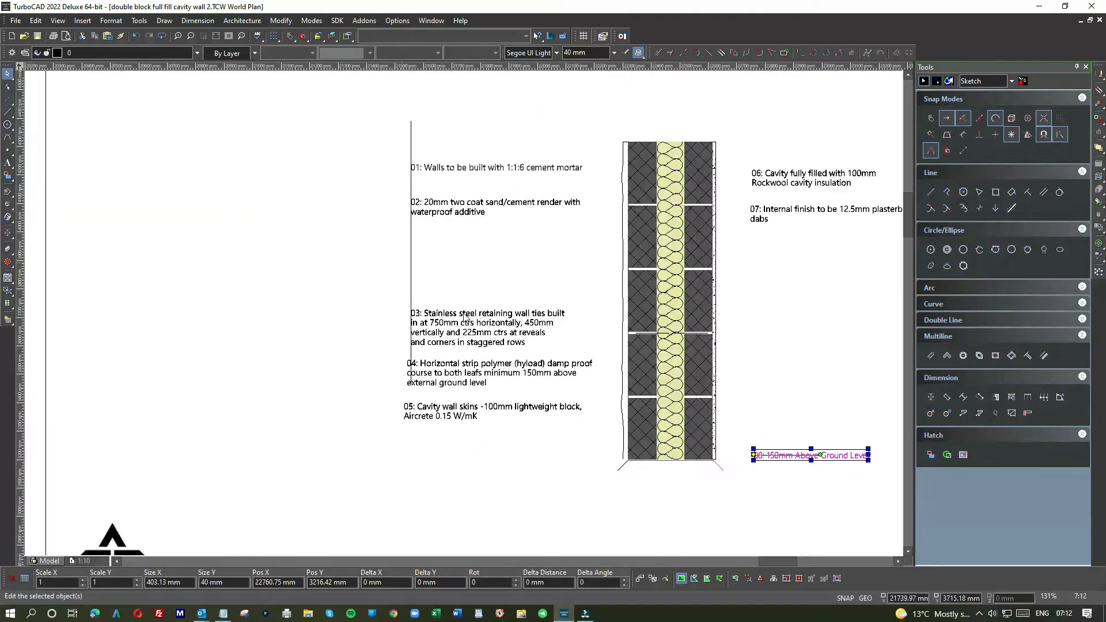
Step: Move note 03 up along the guide line so it sits between notes 02 and 04
{"action": "left_click", "coordinate": [517, 314]}
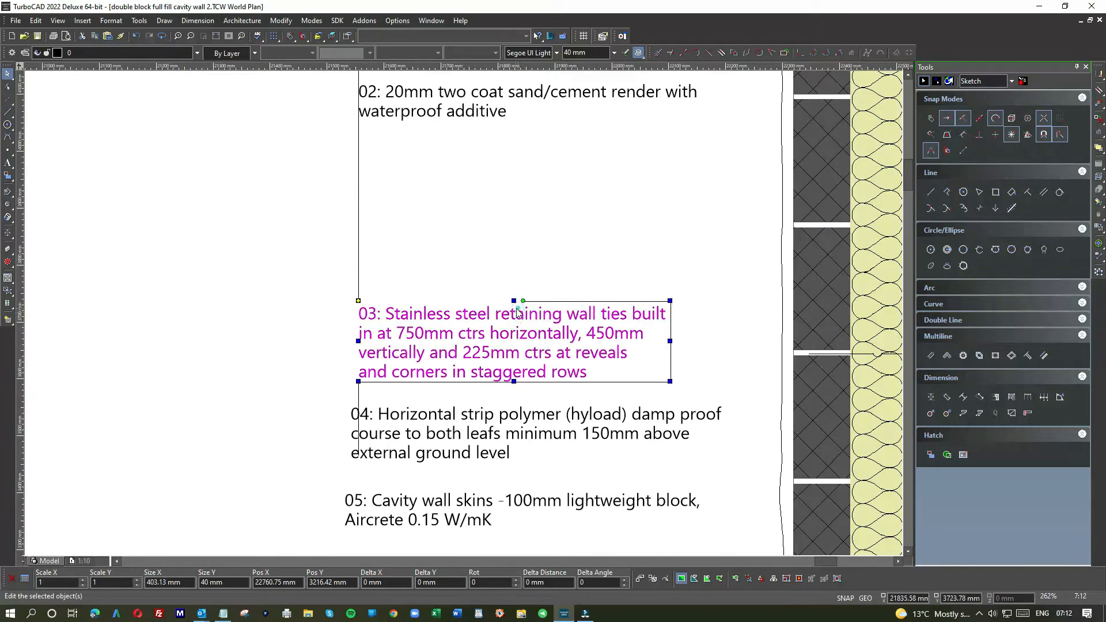
{"action": "left_click_drag", "start_coordinate": [491, 330], "coordinate": [490, 223]}
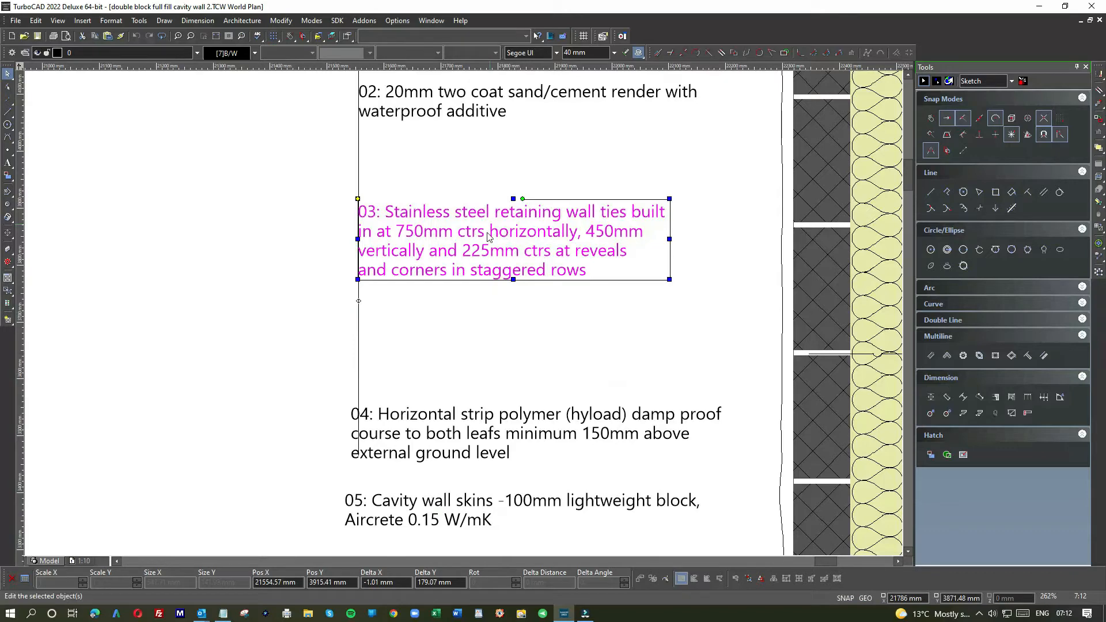
{"action": "scroll", "coordinate": [373, 213], "scroll_direction": "up", "scroll_amount": 4}
{"action": "left_click_drag", "start_coordinate": [473, 330], "coordinate": [475, 329]}
{"action": "scroll", "coordinate": [534, 268], "scroll_direction": "down", "scroll_amount": 2}
{"action": "scroll", "coordinate": [534, 267], "scroll_direction": "down", "scroll_amount": 2}
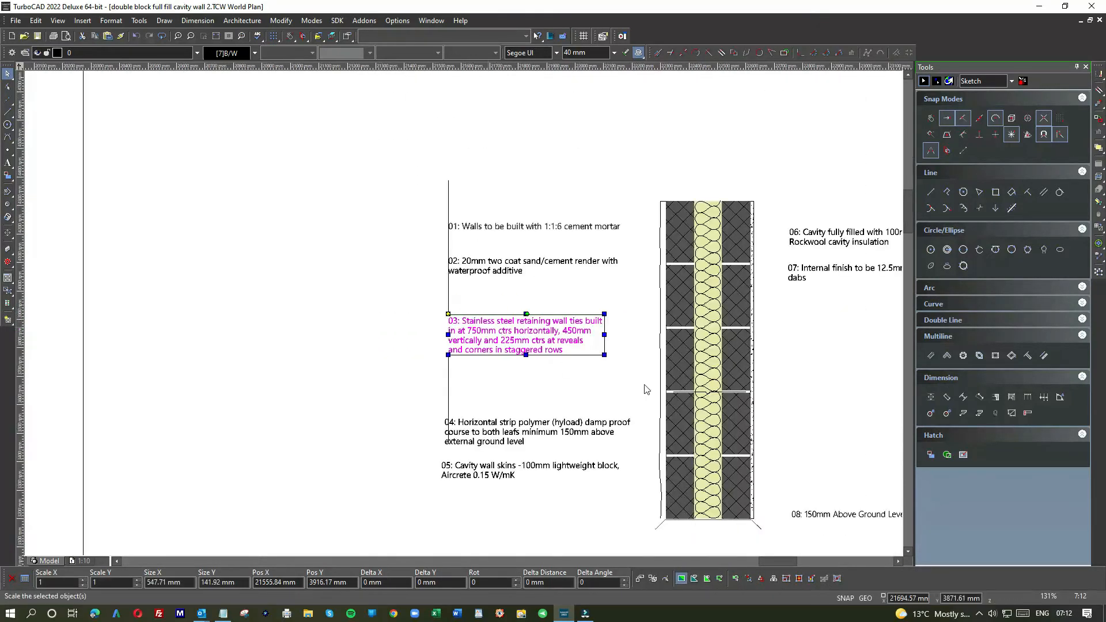
Step: Select the wall tie as a group of graphics and move it up out of its mortar joint towards the joint above
{"action": "scroll", "coordinate": [637, 369], "scroll_direction": "up", "scroll_amount": 2}
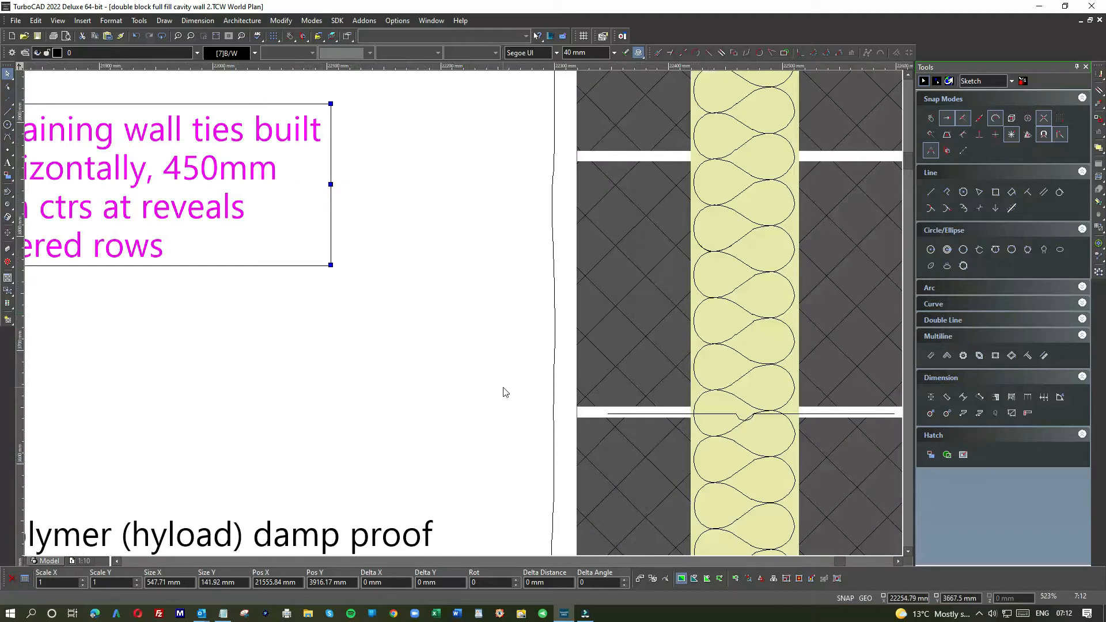
{"action": "left_click", "coordinate": [503, 389]}
{"action": "left_click", "coordinate": [626, 412]}
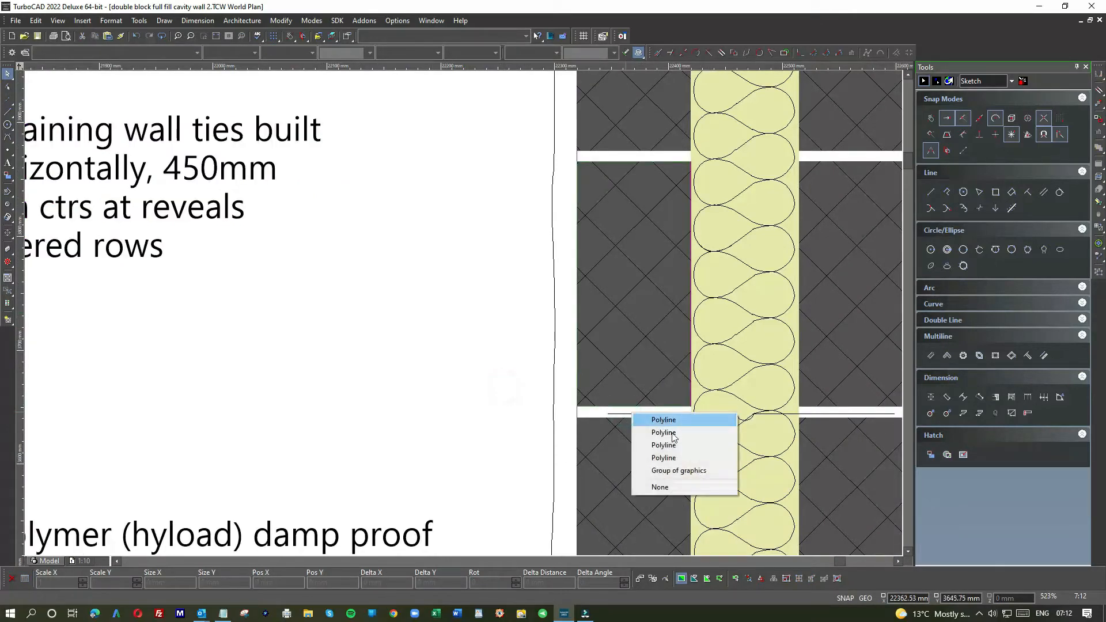
{"action": "left_click", "coordinate": [612, 415]}
{"action": "left_click", "coordinate": [608, 414]}
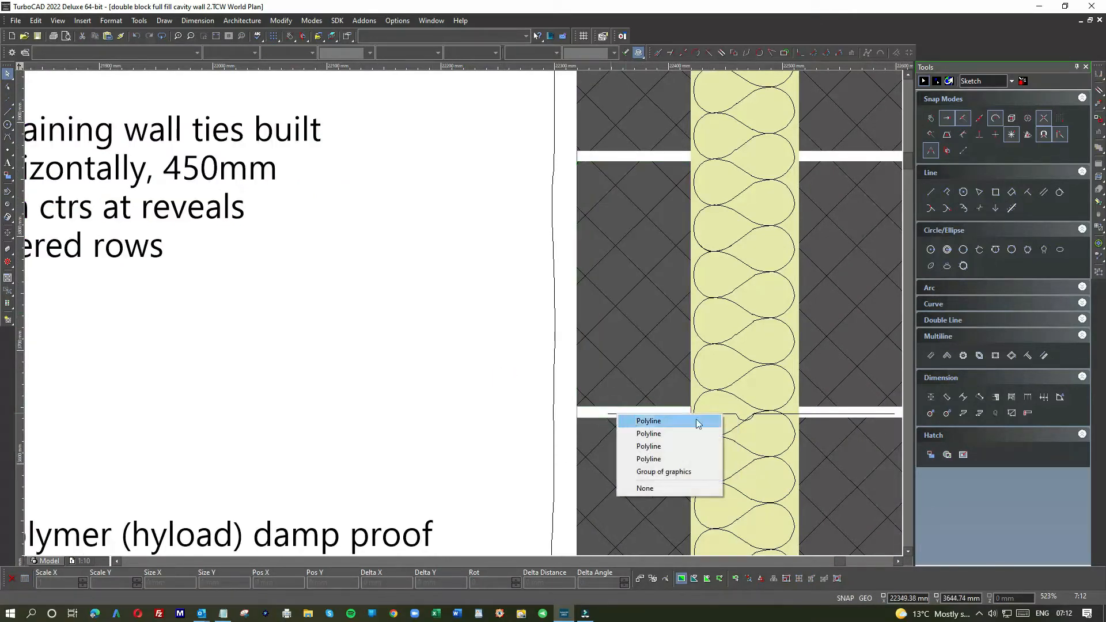
{"action": "left_click", "coordinate": [726, 416]}
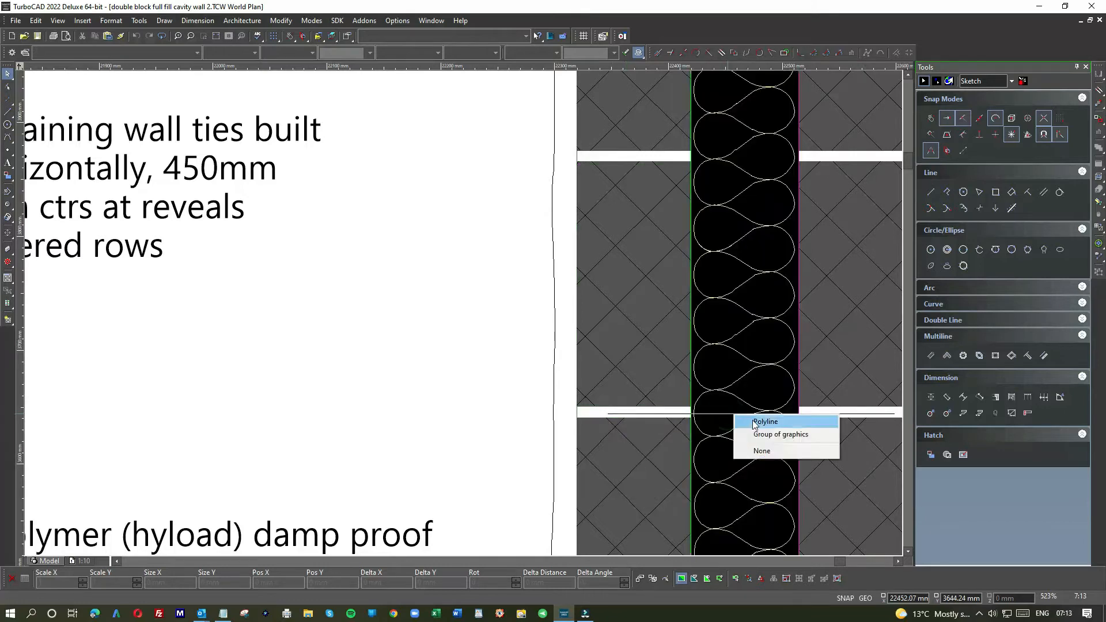
{"action": "left_click", "coordinate": [760, 433]}
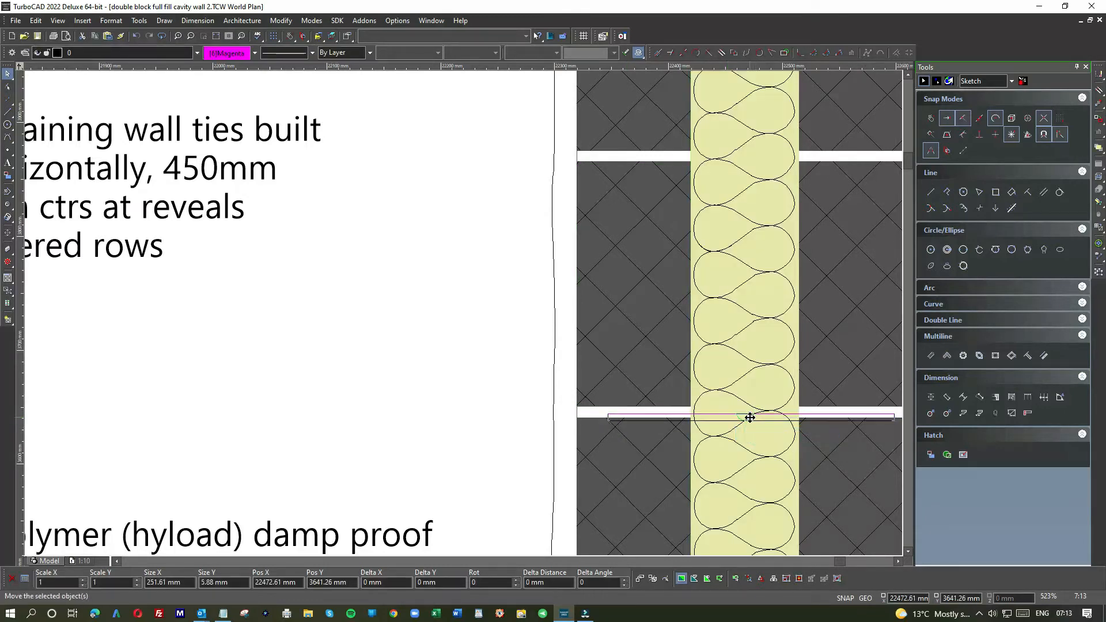
{"action": "left_click", "coordinate": [749, 417]}
{"action": "left_click", "coordinate": [739, 159]}
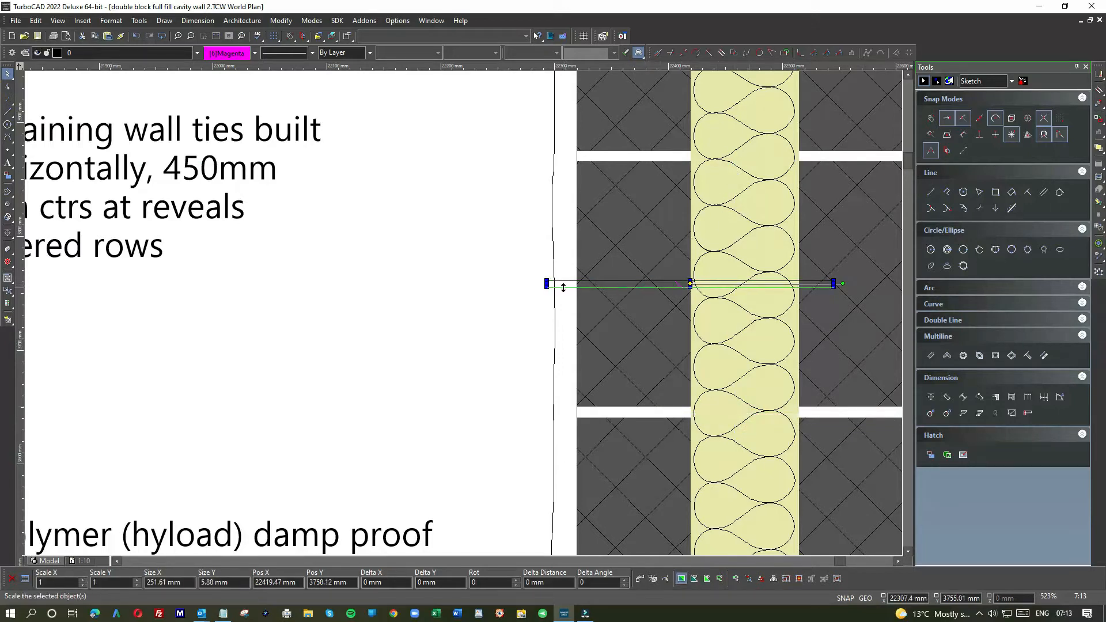
Step: Seat the wall tie inside the next mortar joint up, spanning the cavity with its ends in both block leaves
{"action": "scroll", "coordinate": [563, 287], "scroll_direction": "up", "scroll_amount": 2}
{"action": "left_click", "coordinate": [463, 305]}
{"action": "scroll", "coordinate": [526, 195], "scroll_direction": "down", "scroll_amount": 1}
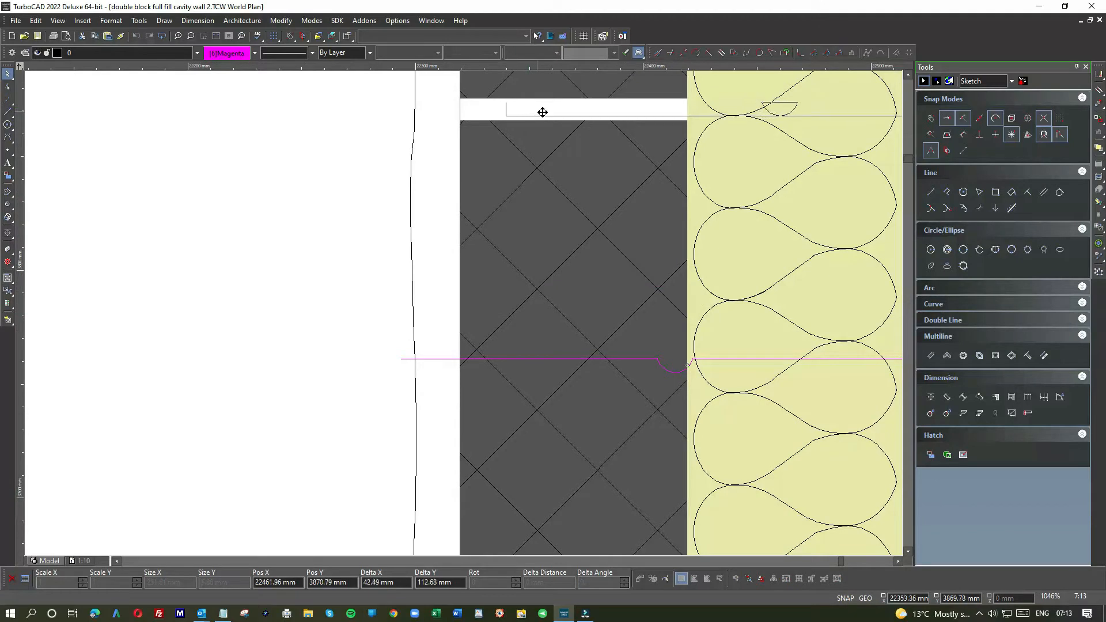
{"action": "left_click", "coordinate": [595, 112]}
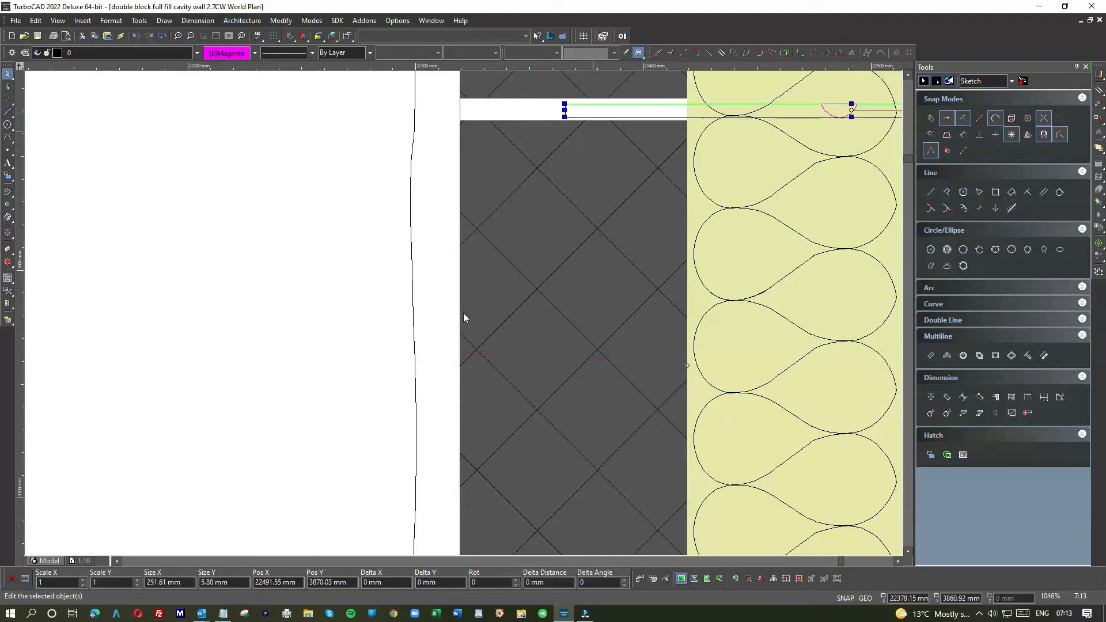
{"action": "scroll", "coordinate": [463, 321], "scroll_direction": "down", "scroll_amount": 1}
{"action": "scroll", "coordinate": [531, 327], "scroll_direction": "up", "scroll_amount": 2}
{"action": "left_click_drag", "start_coordinate": [558, 295], "coordinate": [501, 293]}
{"action": "scroll", "coordinate": [460, 311], "scroll_direction": "down", "scroll_amount": 2}
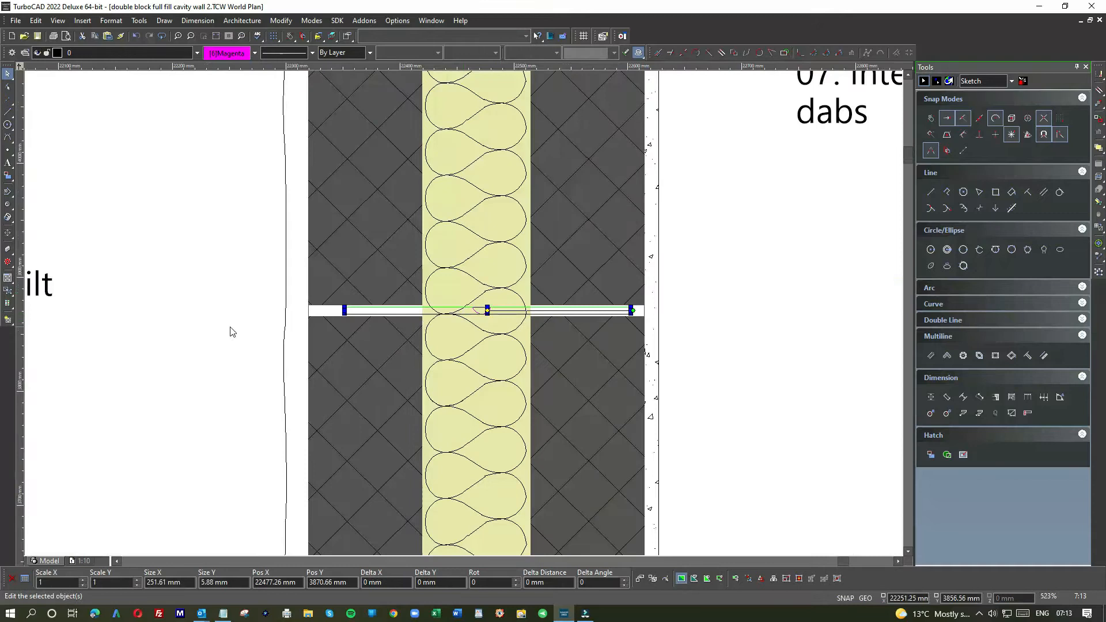
Step: Select the wall tie as a group of graphics and nudge it slightly down so it sits within the mortar joint
{"action": "left_click", "coordinate": [230, 327]}
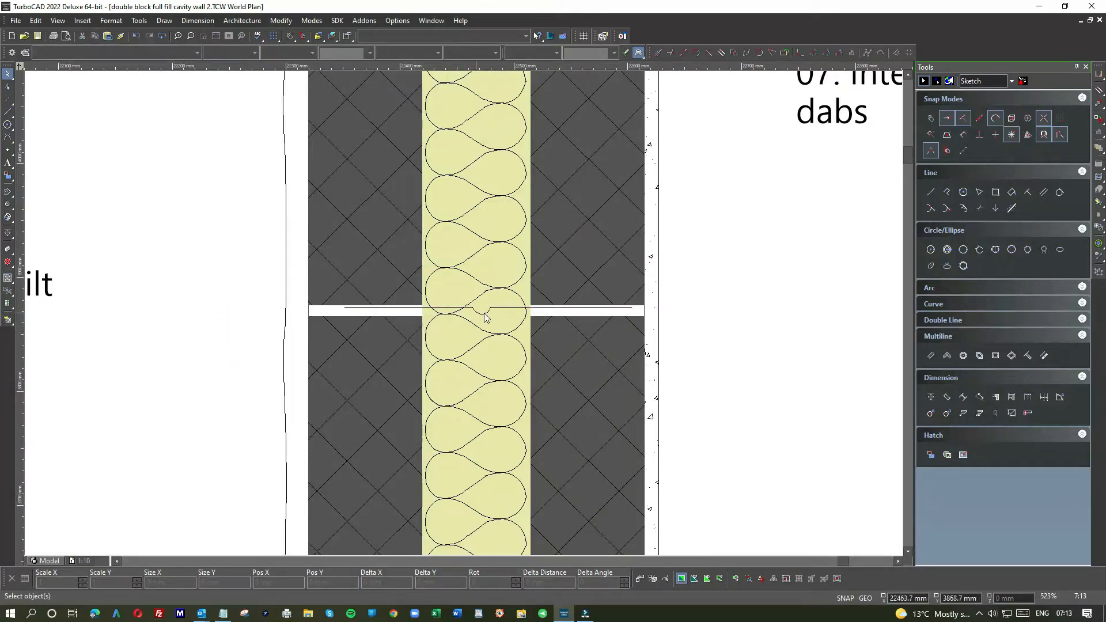
{"action": "scroll", "coordinate": [481, 316], "scroll_direction": "up", "scroll_amount": 2}
{"action": "left_click", "coordinate": [475, 320]}
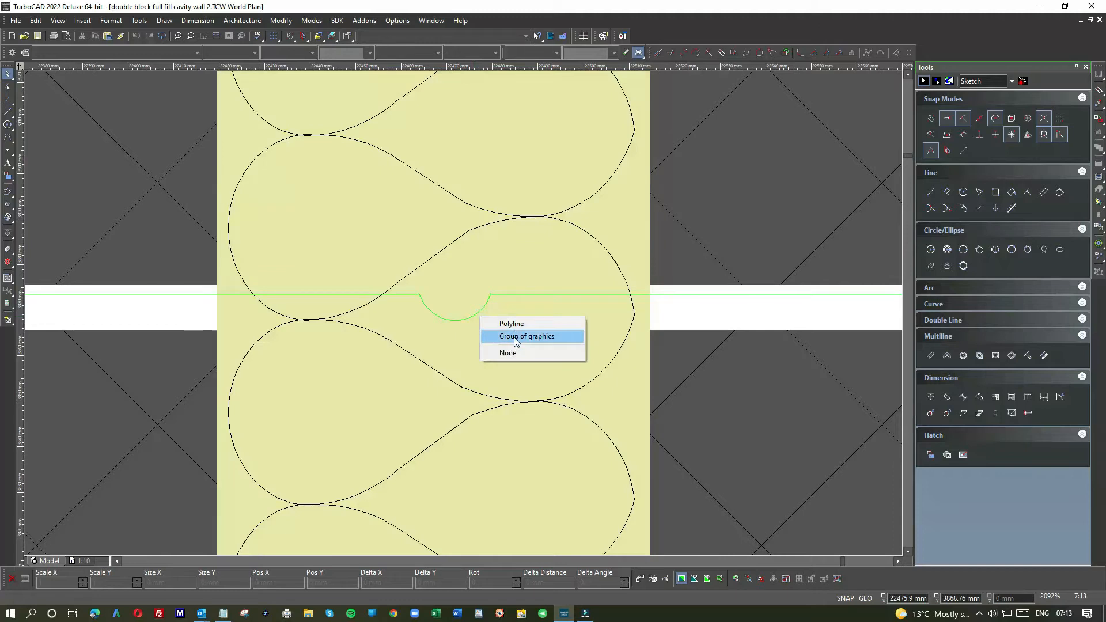
{"action": "left_click", "coordinate": [513, 336]}
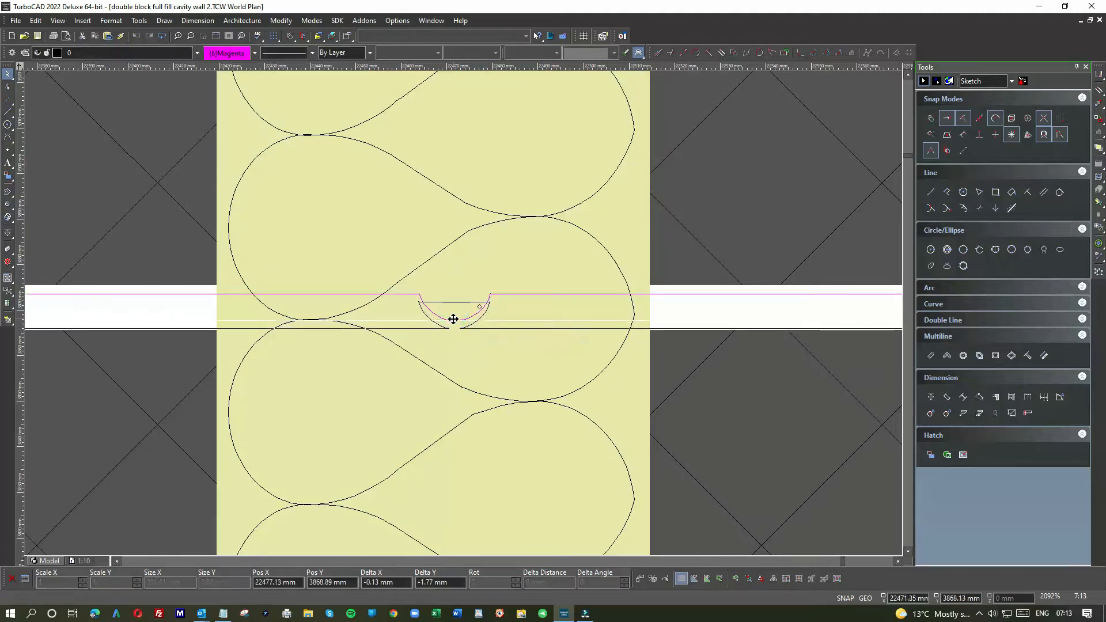
{"action": "left_click", "coordinate": [455, 322]}
{"action": "scroll", "coordinate": [449, 323], "scroll_direction": "down", "scroll_amount": 2}
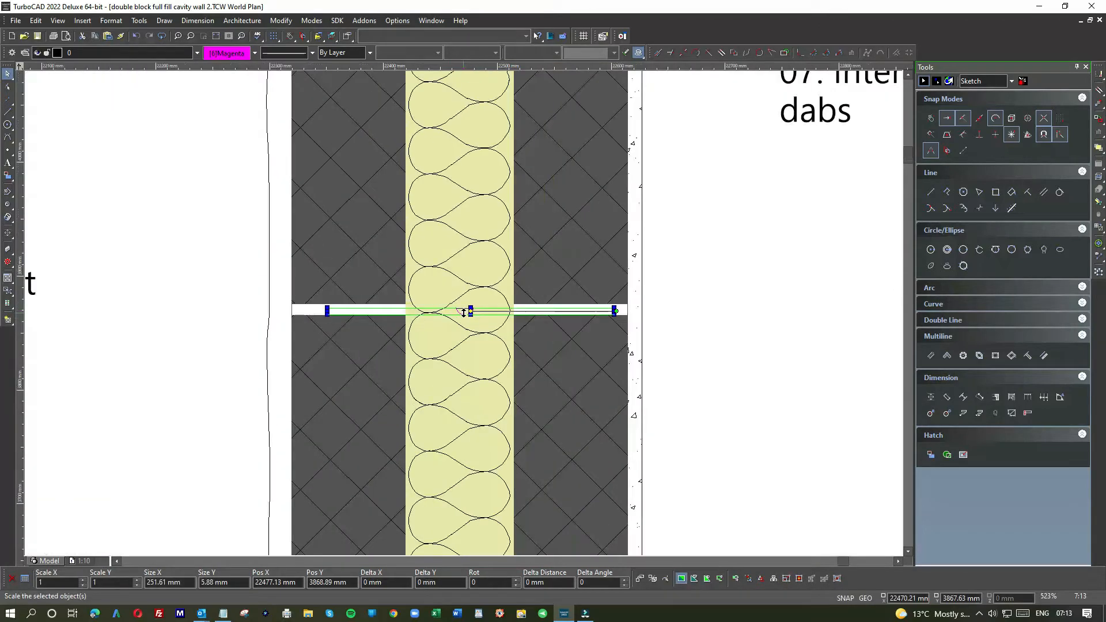
{"action": "left_click", "coordinate": [232, 326]}
{"action": "scroll", "coordinate": [217, 332], "scroll_direction": "down", "scroll_amount": 1}
{"action": "scroll", "coordinate": [465, 318], "scroll_direction": "down", "scroll_amount": 2}
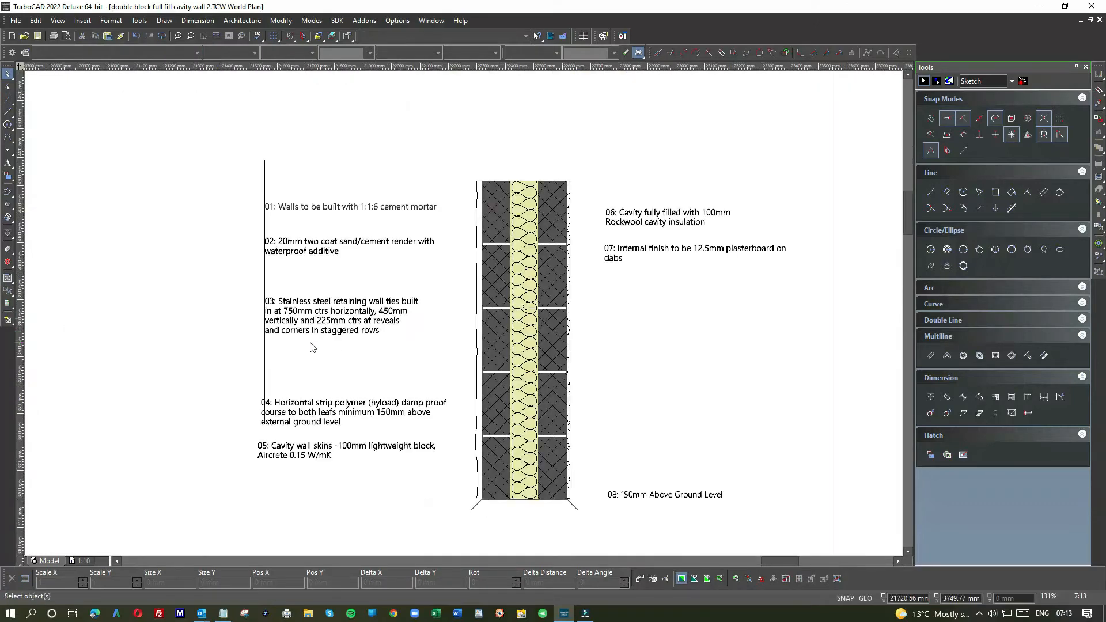
Step: Move note 04 up with its left edge on the guide line, and extend the guide line down past note 05
{"action": "left_click", "coordinate": [315, 412]}
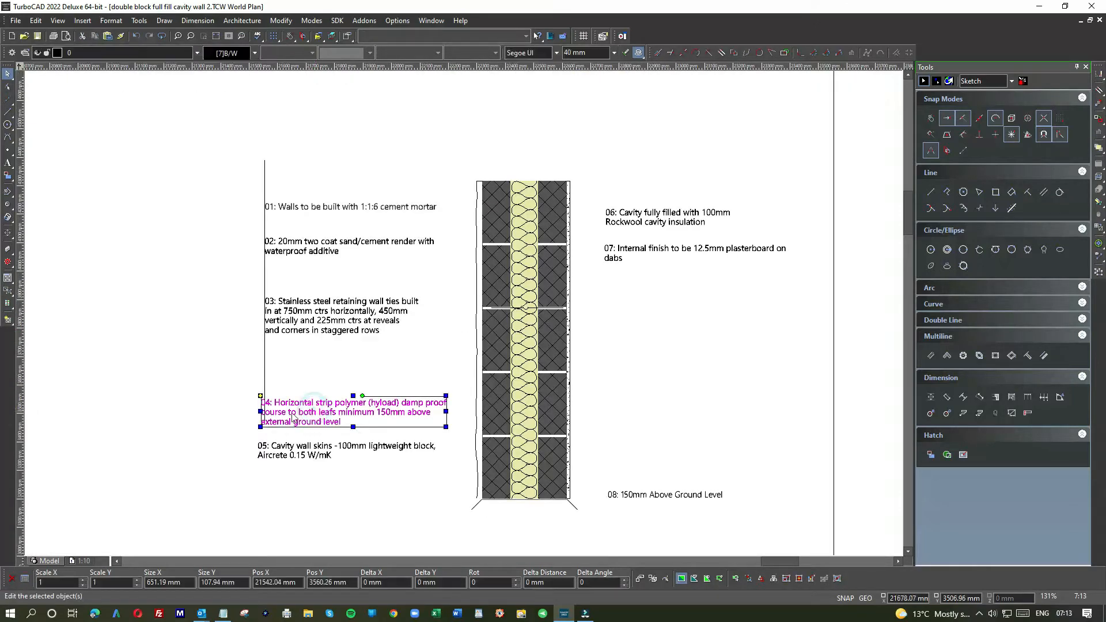
{"action": "scroll", "coordinate": [290, 419], "scroll_direction": "up", "scroll_amount": 1}
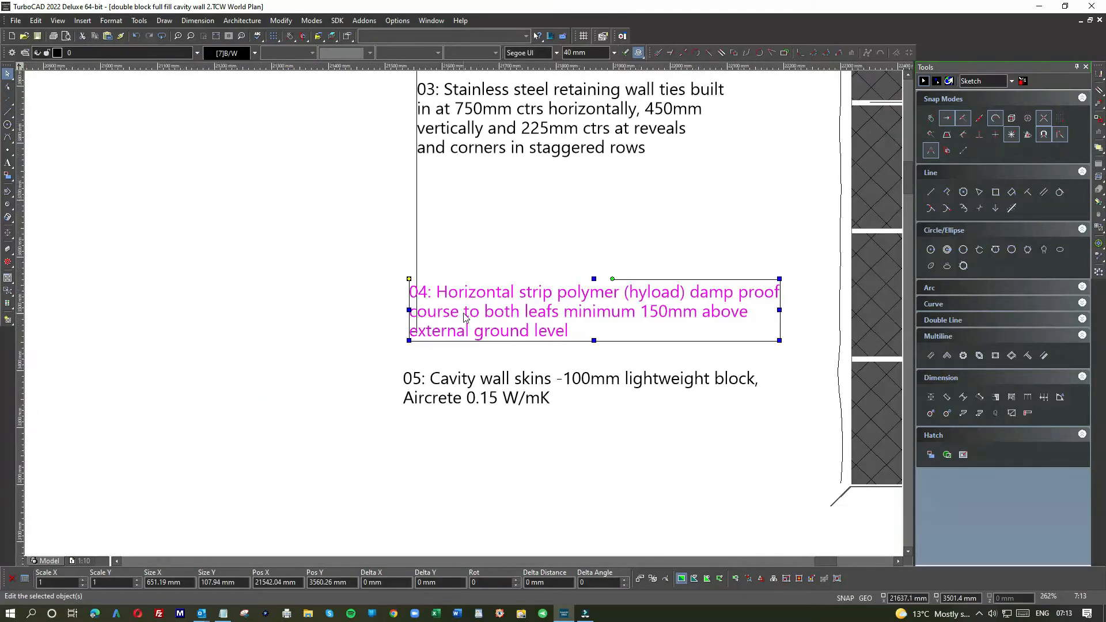
{"action": "left_click_drag", "start_coordinate": [457, 312], "coordinate": [464, 265]}
{"action": "left_click", "coordinate": [418, 324]}
{"action": "left_click_drag", "start_coordinate": [416, 333], "coordinate": [414, 450]}
Step: Align the left edge of note 05 with the extended guide line below note 04
{"action": "left_click", "coordinate": [487, 396]}
{"action": "scroll", "coordinate": [465, 317], "scroll_direction": "down", "scroll_amount": 5}
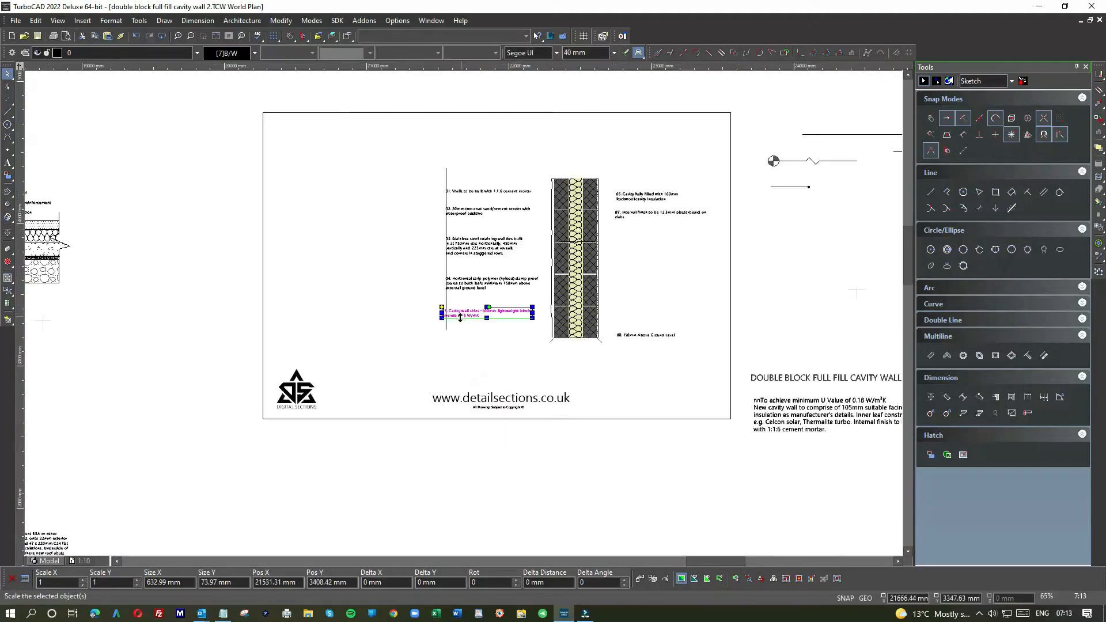
{"action": "scroll", "coordinate": [462, 316], "scroll_direction": "up", "scroll_amount": 7}
{"action": "left_click_drag", "start_coordinate": [465, 308], "coordinate": [493, 302]}
{"action": "scroll", "coordinate": [523, 362], "scroll_direction": "down", "scroll_amount": 5}
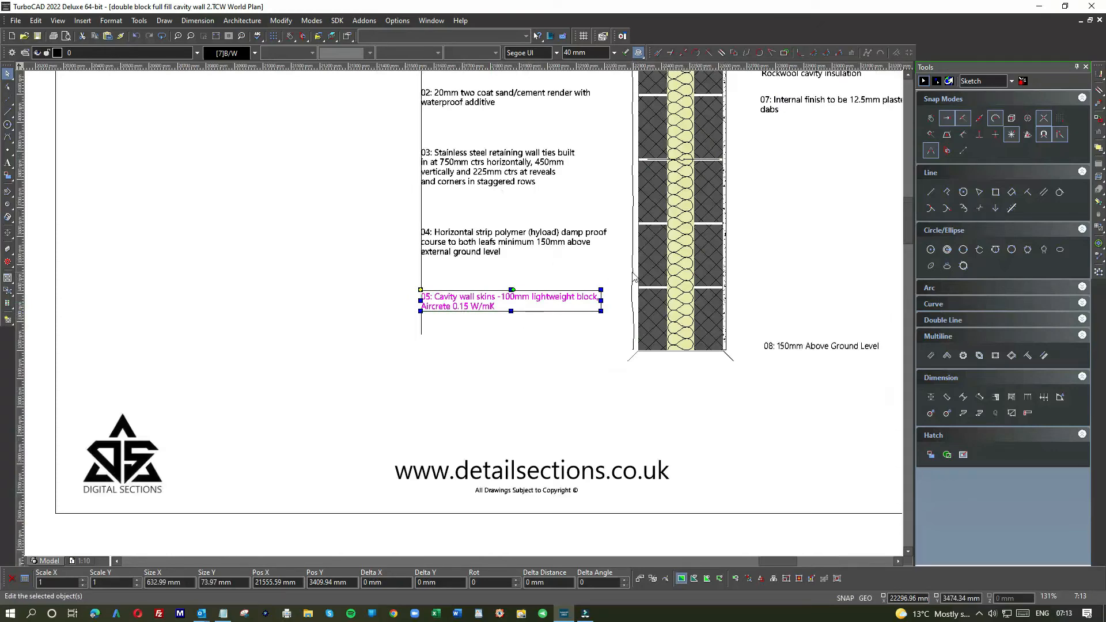
{"action": "scroll", "coordinate": [780, 306], "scroll_direction": "down", "scroll_amount": 3}
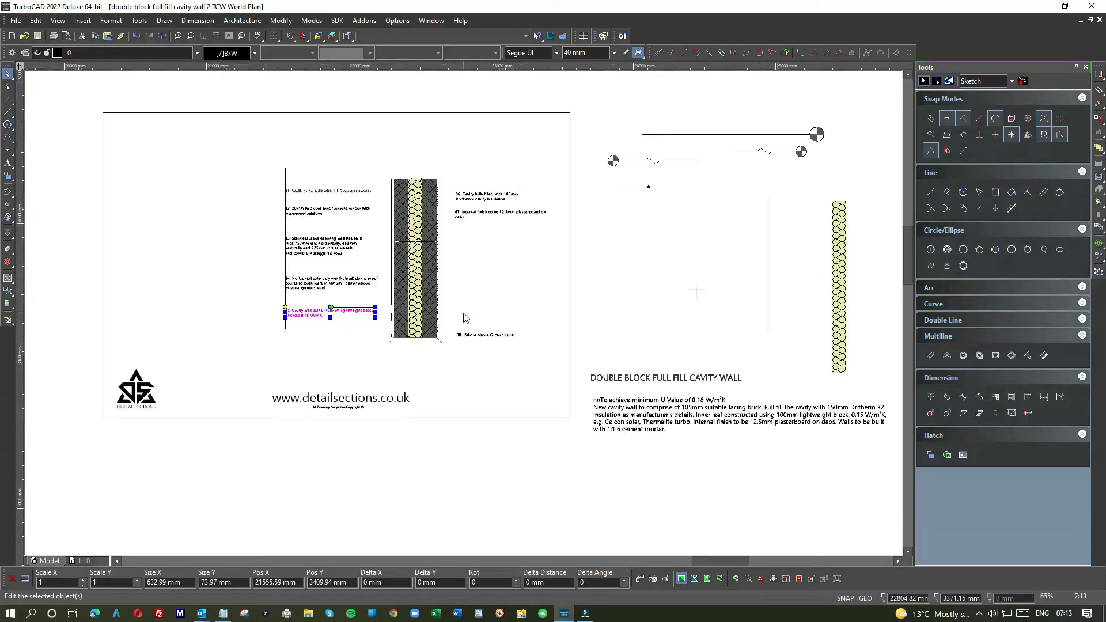
Step: Move the vertical guide line across the wall to the left edges of notes 06 and 07
{"action": "scroll", "coordinate": [469, 215], "scroll_direction": "up", "scroll_amount": 9}
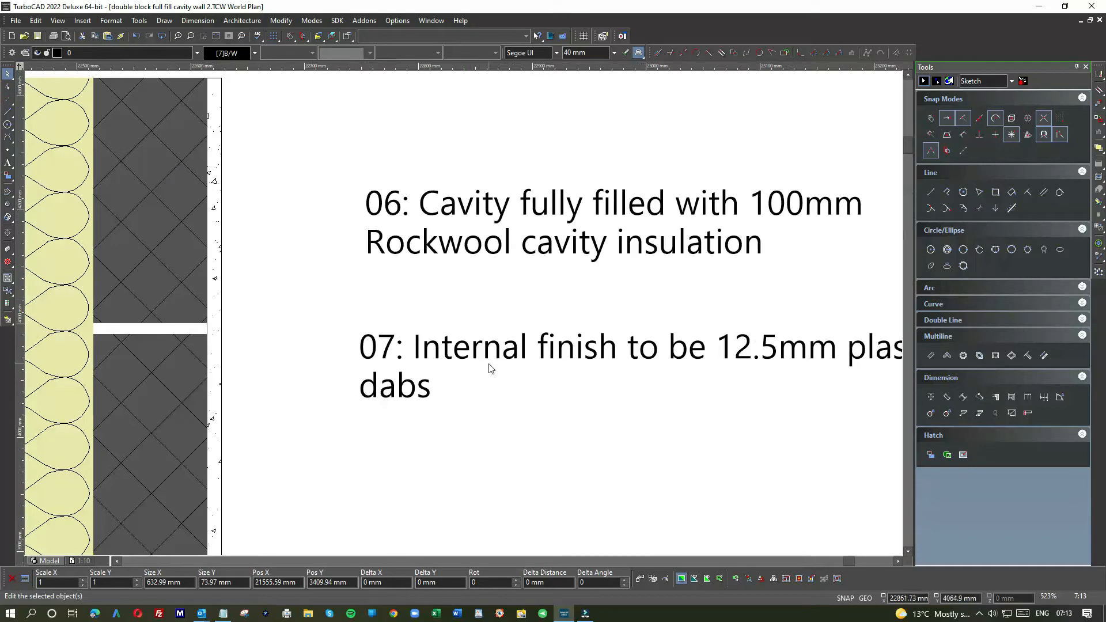
{"action": "scroll", "coordinate": [490, 368], "scroll_direction": "down", "scroll_amount": 6}
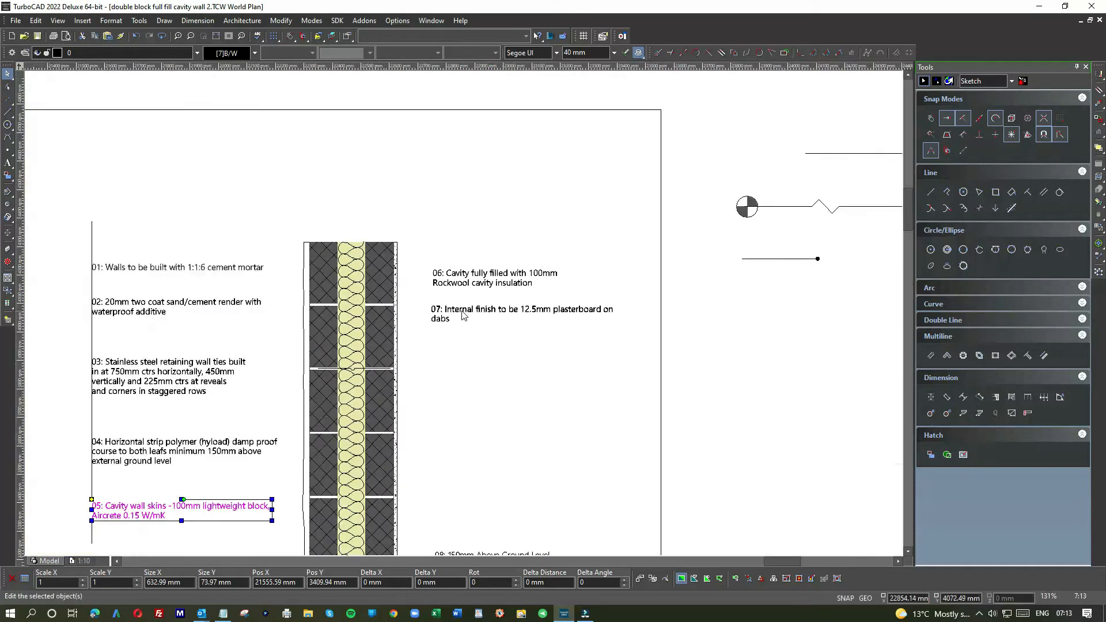
{"action": "left_click", "coordinate": [91, 232]}
{"action": "left_click", "coordinate": [91, 382]}
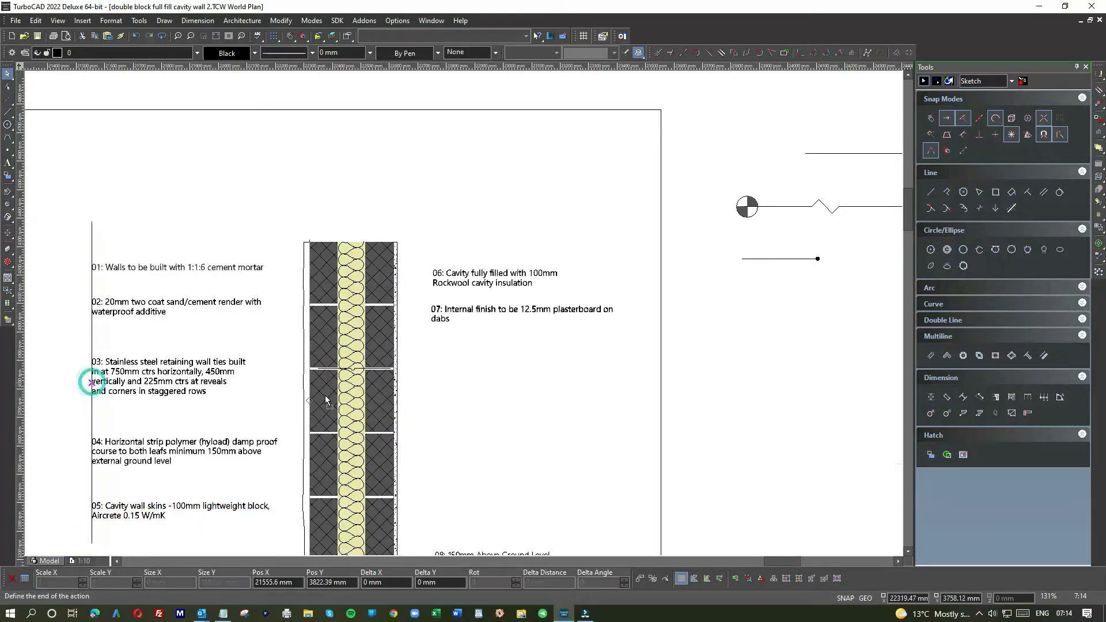
{"action": "left_click", "coordinate": [436, 405]}
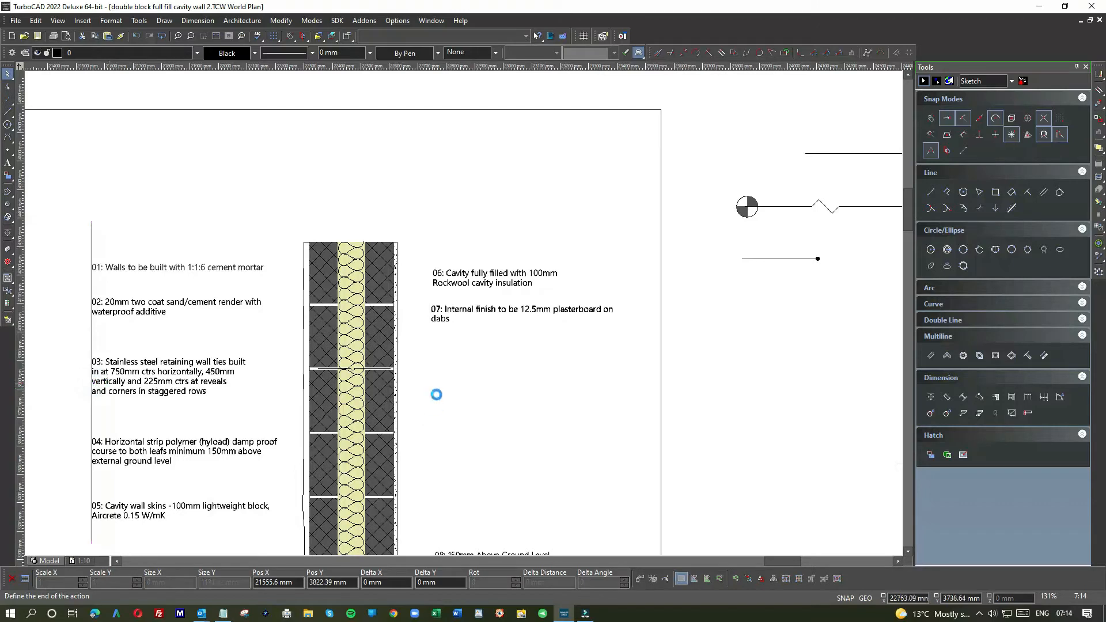
Step: Move notes 06 and 07 down, spacing them apart with their left edges on the guide line
{"action": "left_click", "coordinate": [456, 283]}
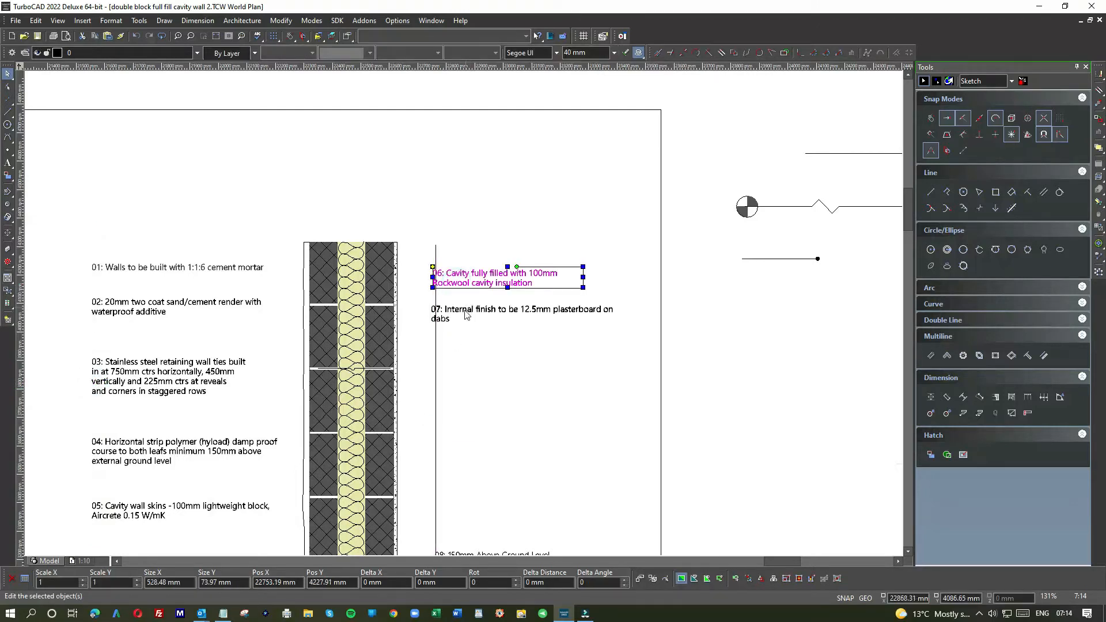
{"action": "left_click", "coordinate": [474, 312]}
{"action": "left_click_drag", "start_coordinate": [475, 311], "coordinate": [475, 380]}
{"action": "left_click", "coordinate": [457, 272]}
{"action": "left_click_drag", "start_coordinate": [457, 272], "coordinate": [462, 315]}
{"action": "left_click", "coordinate": [460, 385]}
{"action": "left_click_drag", "start_coordinate": [461, 385], "coordinate": [467, 409]}
Step: Move note 08 slightly up and align its left edge with the guide line near the wall's base
{"action": "scroll", "coordinate": [467, 436], "scroll_direction": "down", "scroll_amount": 1}
{"action": "scroll", "coordinate": [469, 436], "scroll_direction": "down", "scroll_amount": 1}
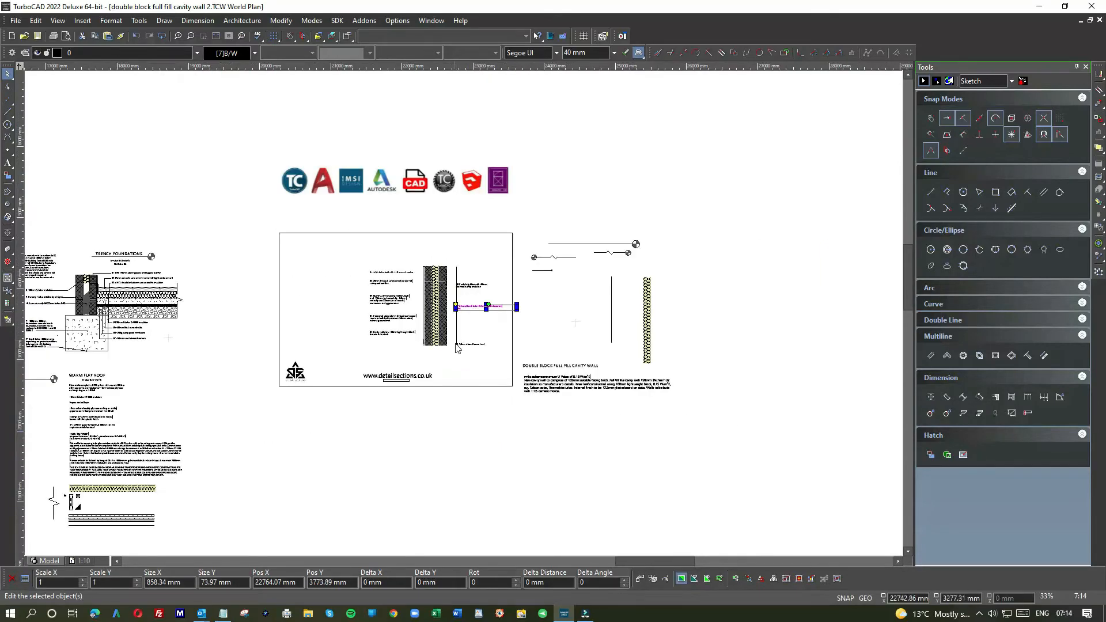
{"action": "scroll", "coordinate": [477, 361], "scroll_direction": "up", "scroll_amount": 3}
{"action": "left_click", "coordinate": [413, 259]}
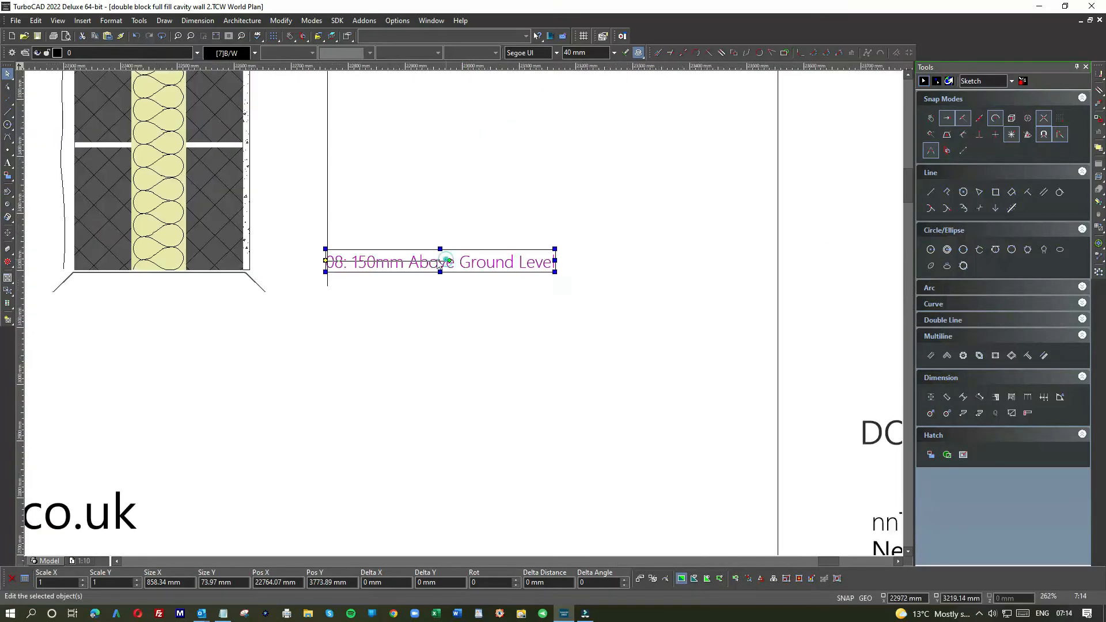
{"action": "left_click_drag", "start_coordinate": [386, 258], "coordinate": [387, 241]}
{"action": "left_click", "coordinate": [399, 200]}
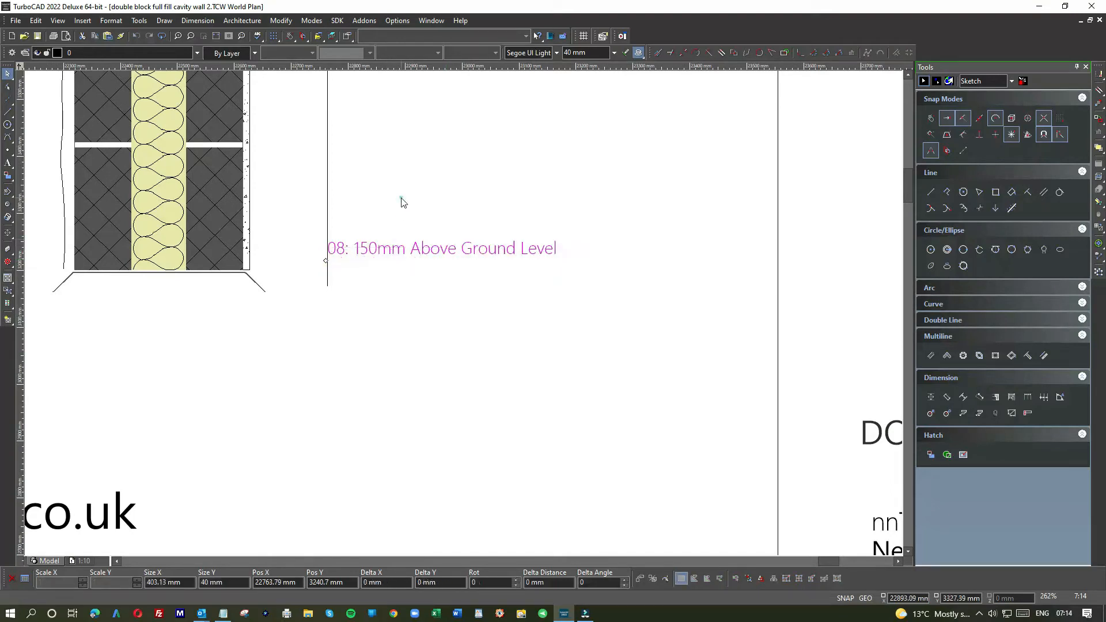
Step: Delete the vertical guide line running through notes 06 to 08
{"action": "scroll", "coordinate": [400, 196], "scroll_direction": "down", "scroll_amount": 2}
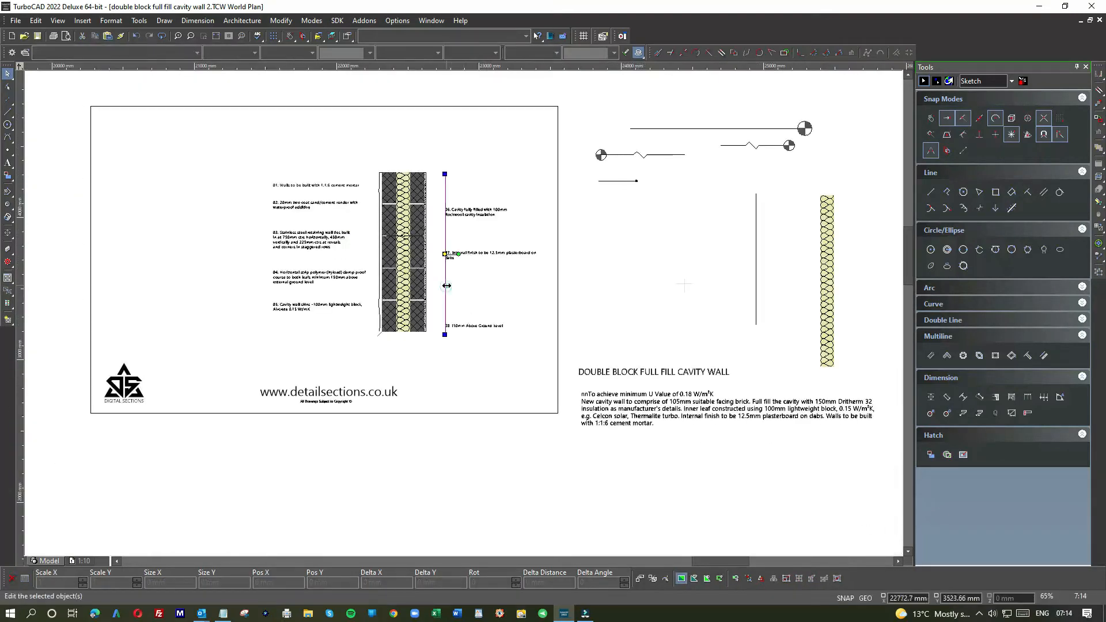
{"action": "left_click", "coordinate": [445, 283]}
{"action": "key", "text": "Delete"}
Step: Shift the wall section with notes 01 to 06 and 08 about 36 mm right and further down in the frame
{"action": "left_click_drag", "start_coordinate": [238, 150], "coordinate": [554, 382]}
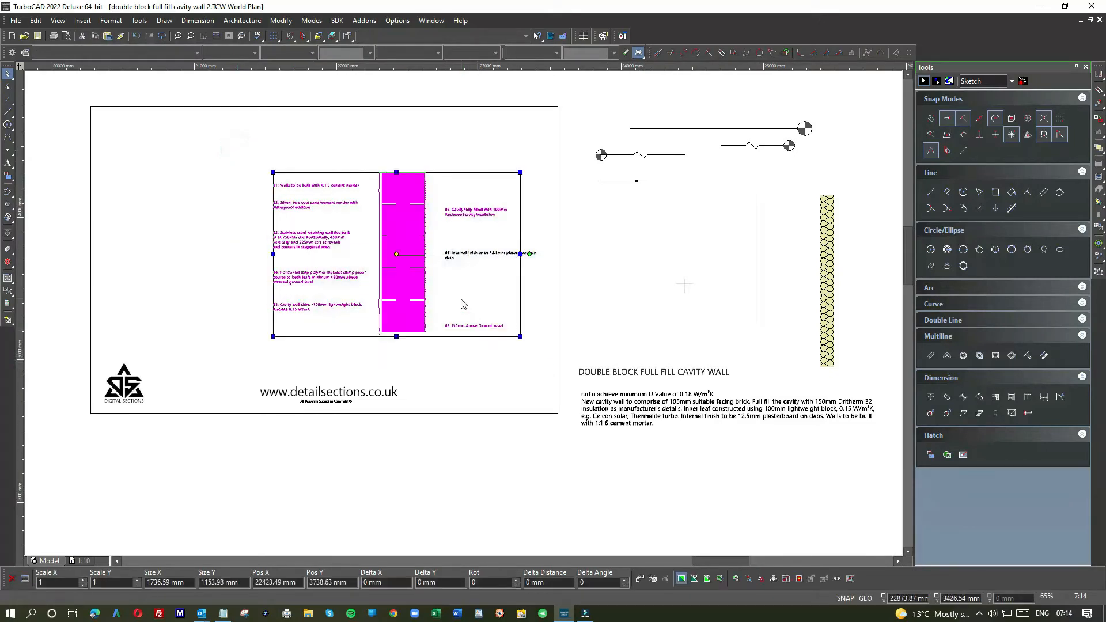
{"action": "left_click_drag", "start_coordinate": [461, 299], "coordinate": [466, 299]}
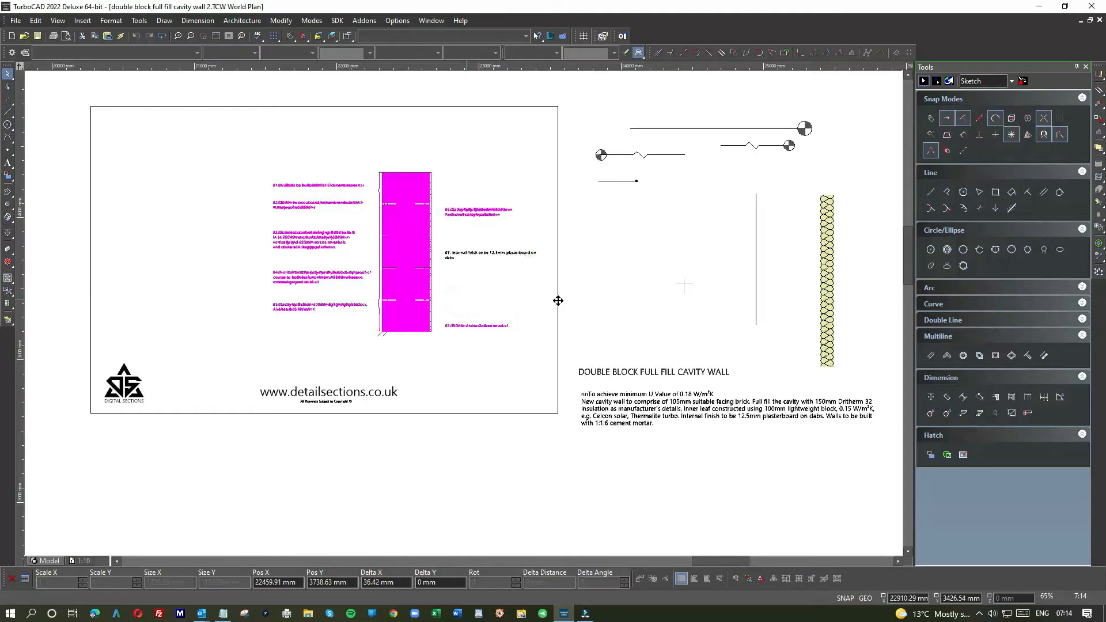
{"action": "left_click", "coordinate": [645, 301]}
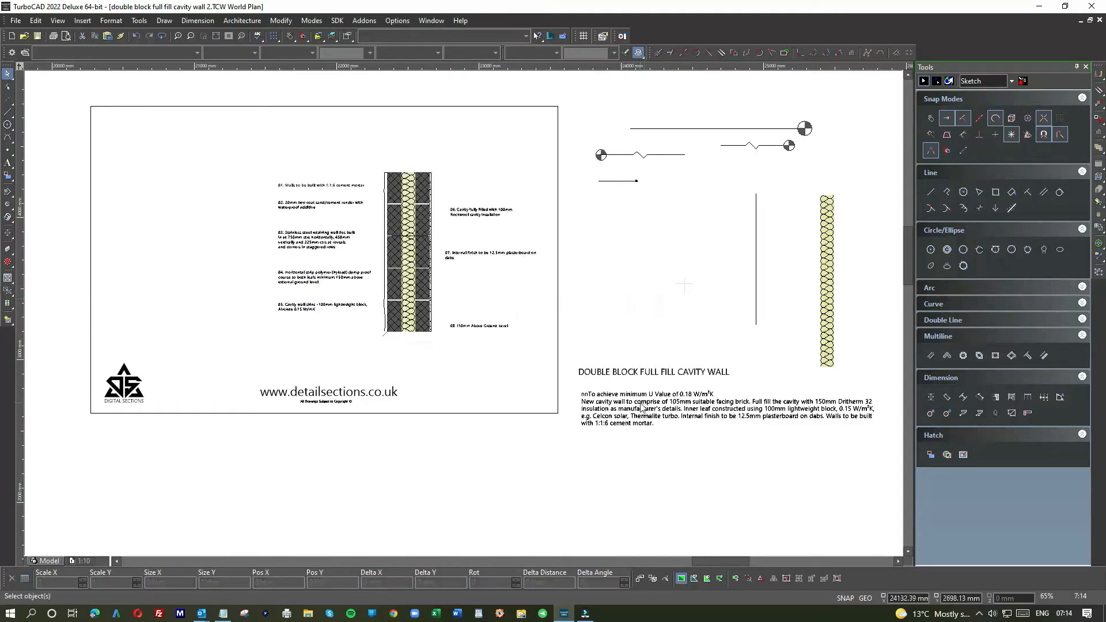
{"action": "left_click", "coordinate": [648, 373]}
{"action": "left_click_drag", "start_coordinate": [254, 155], "coordinate": [558, 369]}
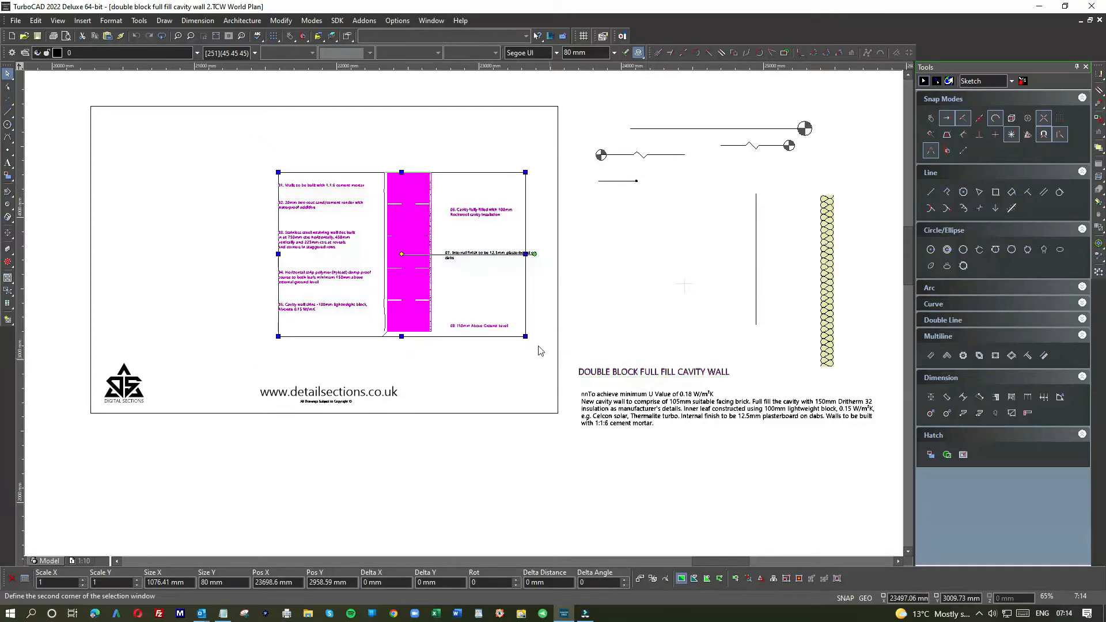
{"action": "left_click", "coordinate": [459, 291]}
{"action": "left_click", "coordinate": [626, 323]}
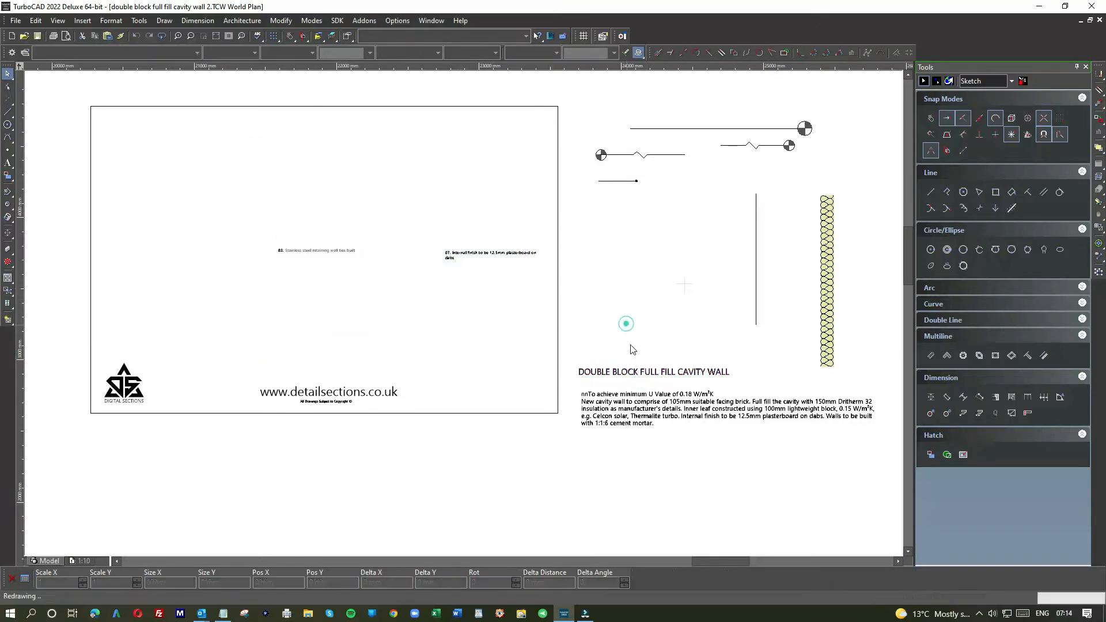
Step: Move the title DOUBLE BLOCK FULL FILL CAVITY WALL into the frame, above the wall section
{"action": "left_click", "coordinate": [649, 373]}
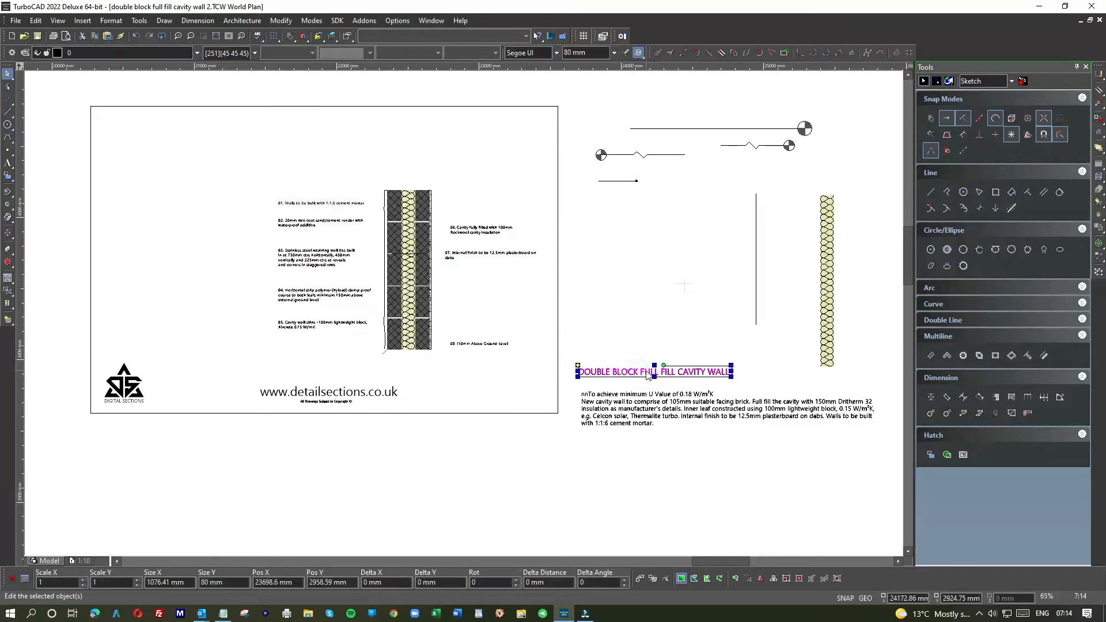
{"action": "mouse_move", "coordinate": [645, 375]}
{"action": "left_mouse_down"}
{"action": "mouse_move", "coordinate": [421, 182]}
{"action": "mouse_move", "coordinate": [380, 152]}
{"action": "mouse_move", "coordinate": [345, 146]}
{"action": "left_mouse_up"}
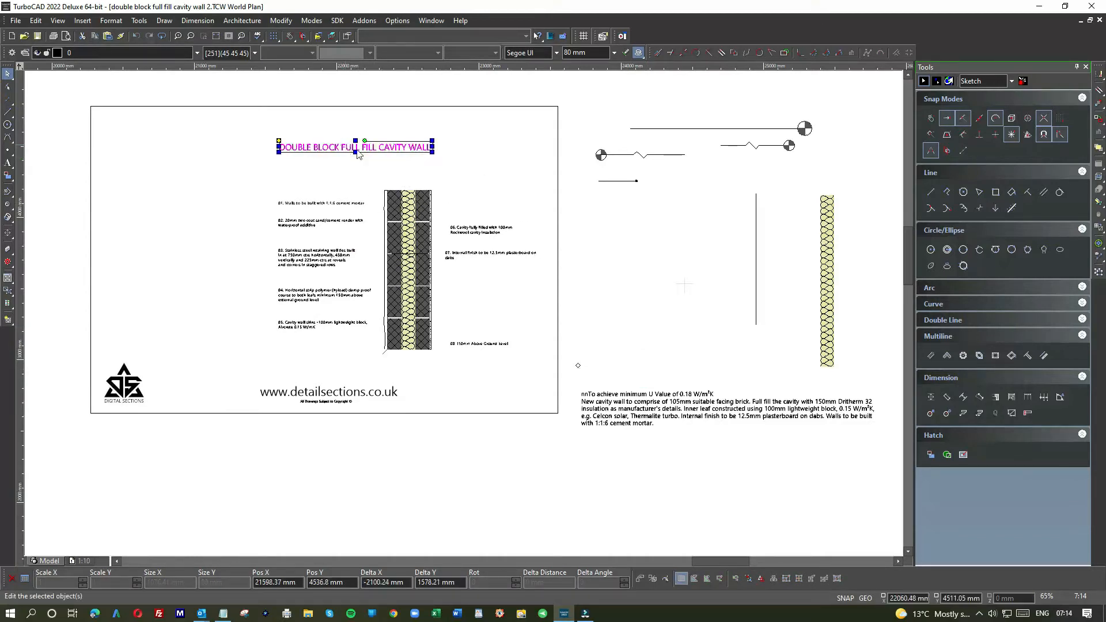
Step: Narrow the U-value specification paragraph to about 1260 mm wide with the multiline text tool
{"action": "left_click", "coordinate": [646, 408]}
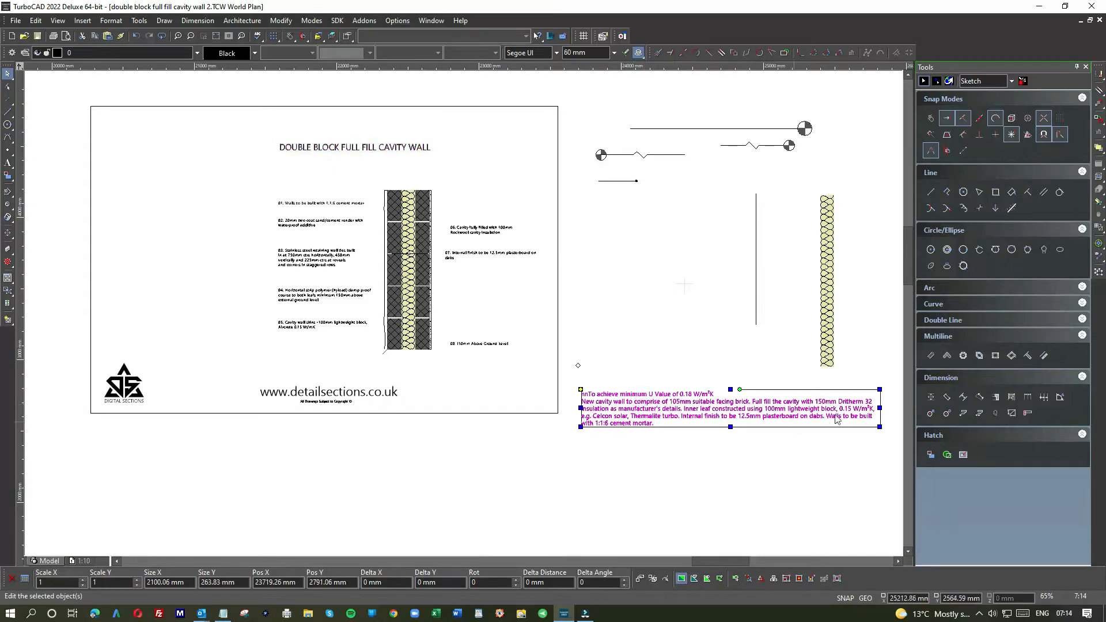
{"action": "left_click", "coordinate": [9, 164]}
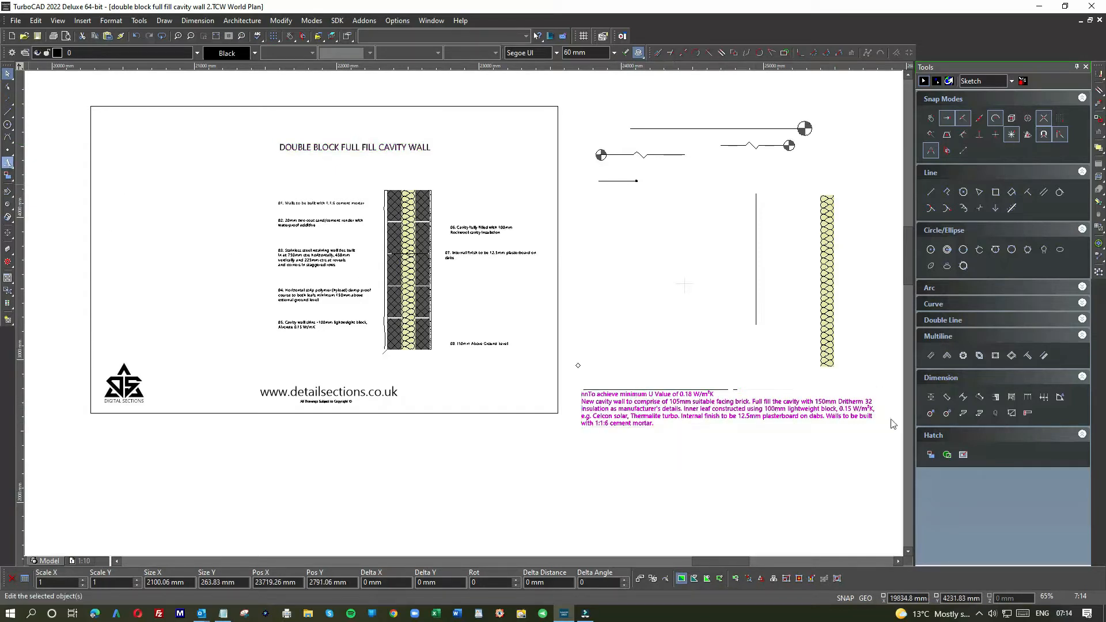
{"action": "left_click", "coordinate": [831, 408]}
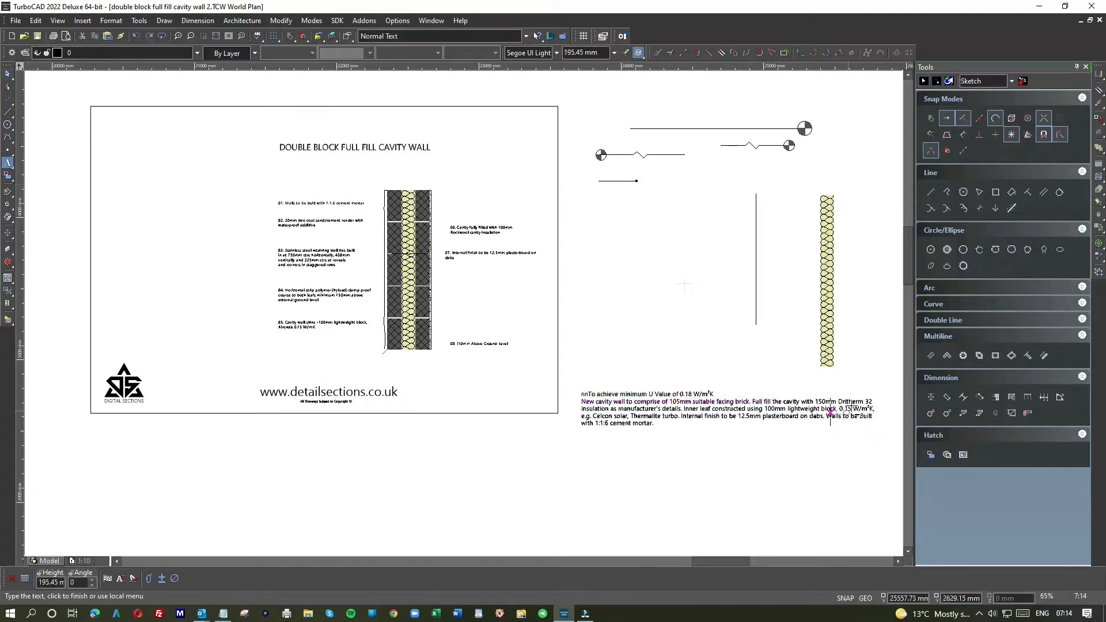
{"action": "left_click", "coordinate": [45, 168]}
{"action": "left_click", "coordinate": [697, 399]}
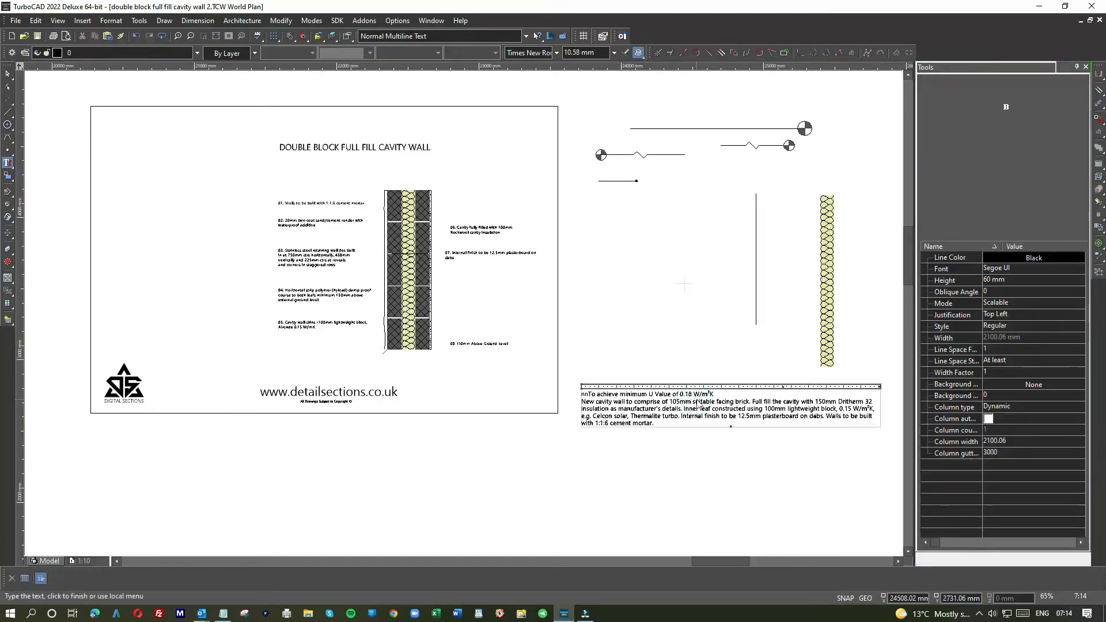
{"action": "left_click_drag", "start_coordinate": [880, 385], "coordinate": [760, 384]}
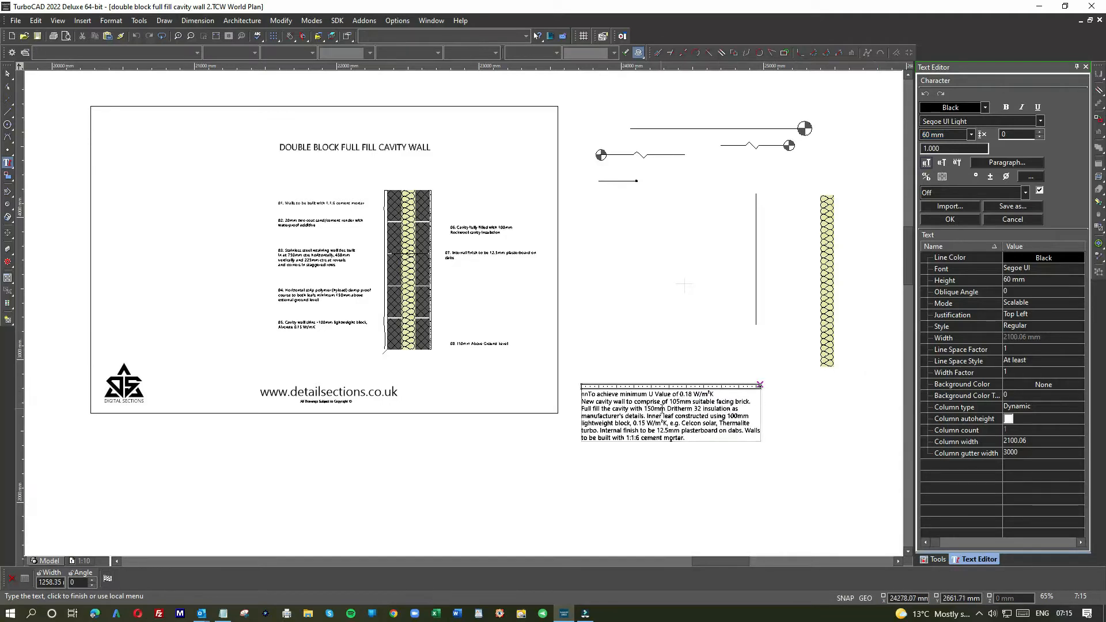
{"action": "left_click", "coordinate": [8, 73]}
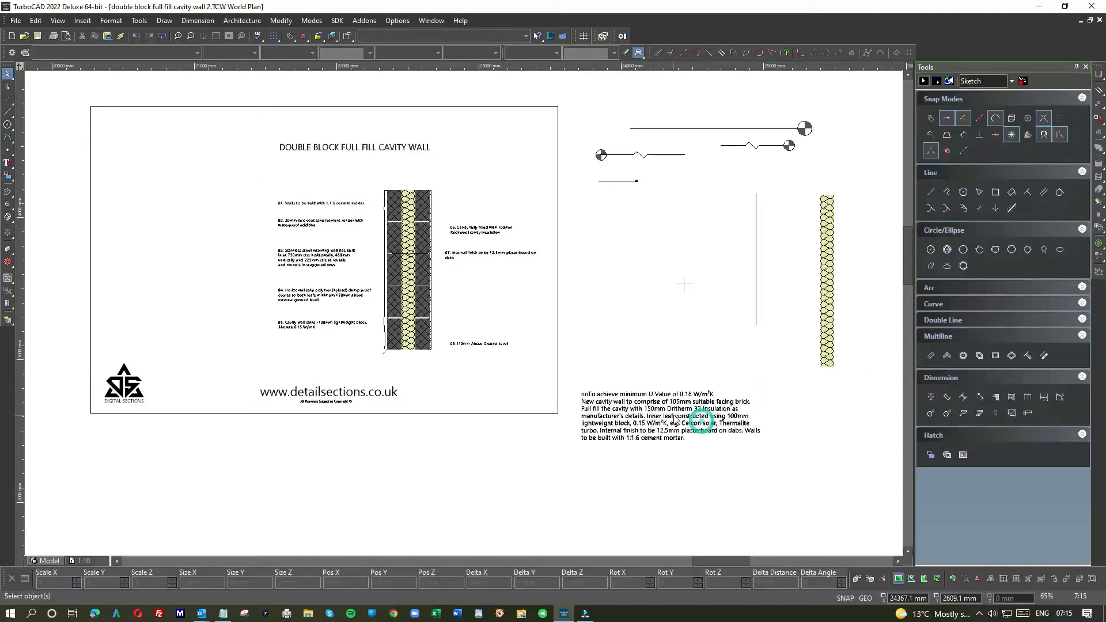
Step: Move the specification paragraph into the upper left of the drawing frame, below the title's level
{"action": "left_click", "coordinate": [674, 414]}
{"action": "left_click", "coordinate": [712, 399]}
{"action": "mouse_move", "coordinate": [663, 404]}
{"action": "left_mouse_down"}
{"action": "mouse_move", "coordinate": [188, 204]}
{"action": "mouse_move", "coordinate": [220, 190]}
{"action": "left_mouse_up"}
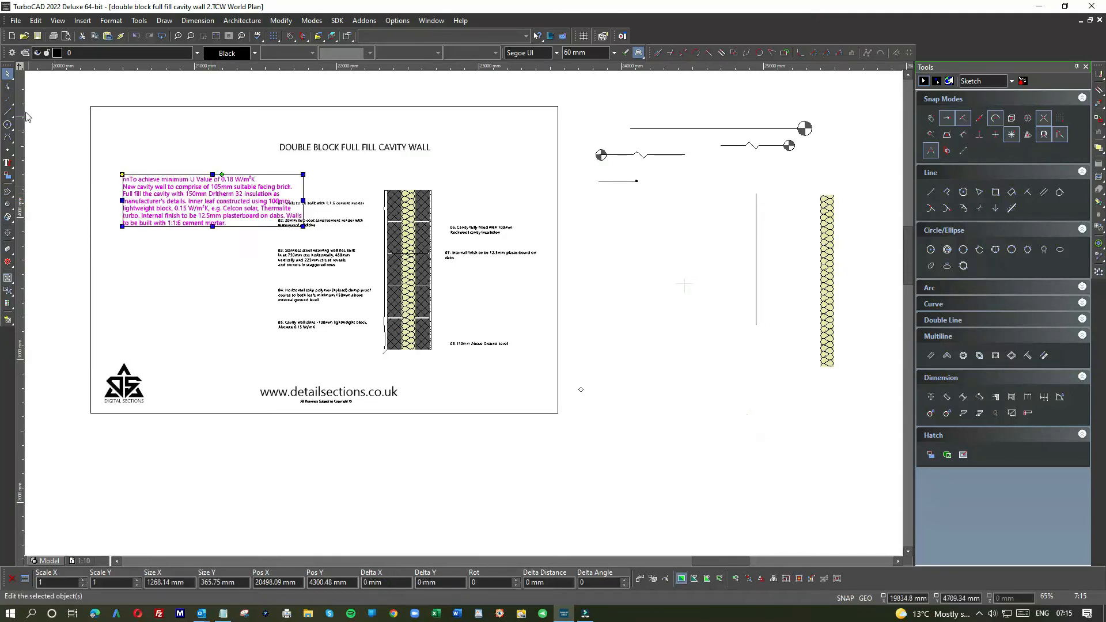
Step: Narrow the U-value specification paragraph to about 902 mm wide with the multiline text tool
{"action": "mouse_move", "coordinate": [9, 166]}
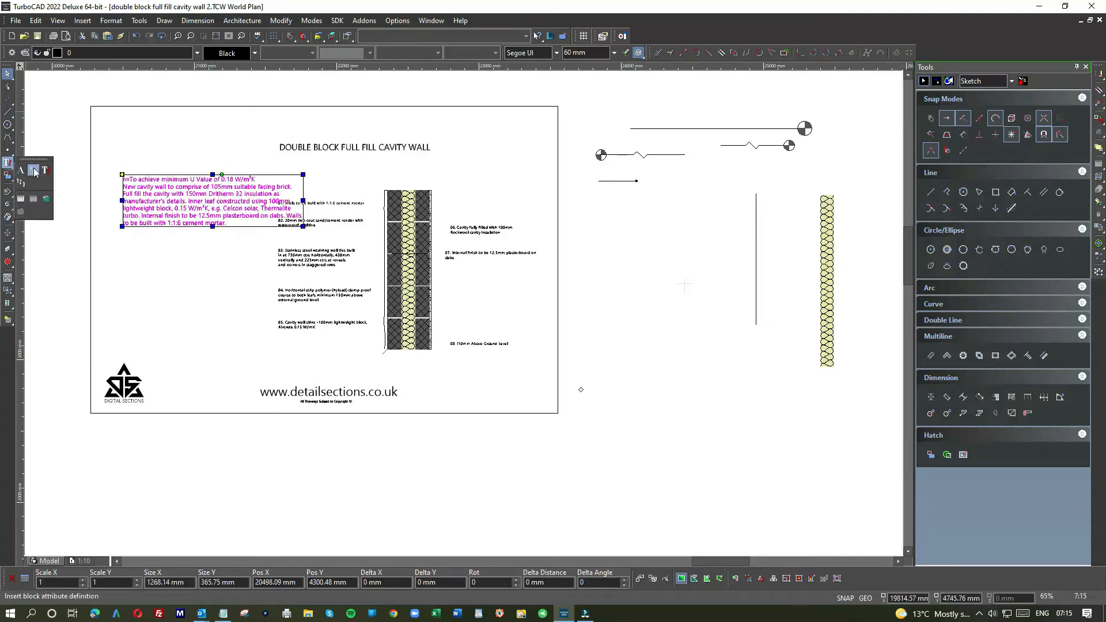
{"action": "left_click", "coordinate": [45, 170]}
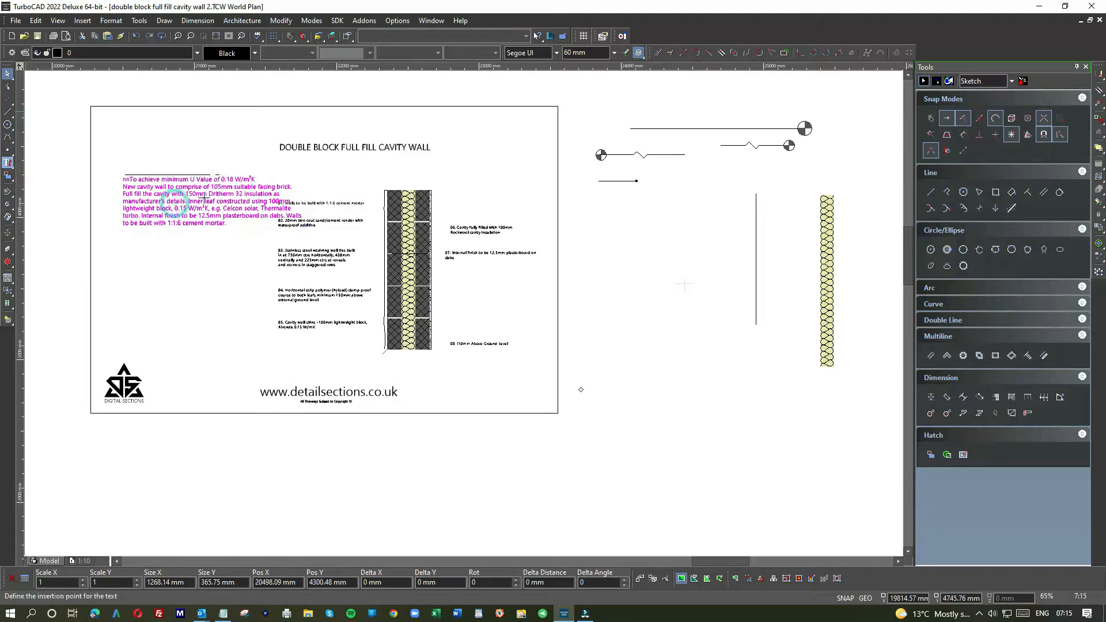
{"action": "left_click", "coordinate": [253, 201]}
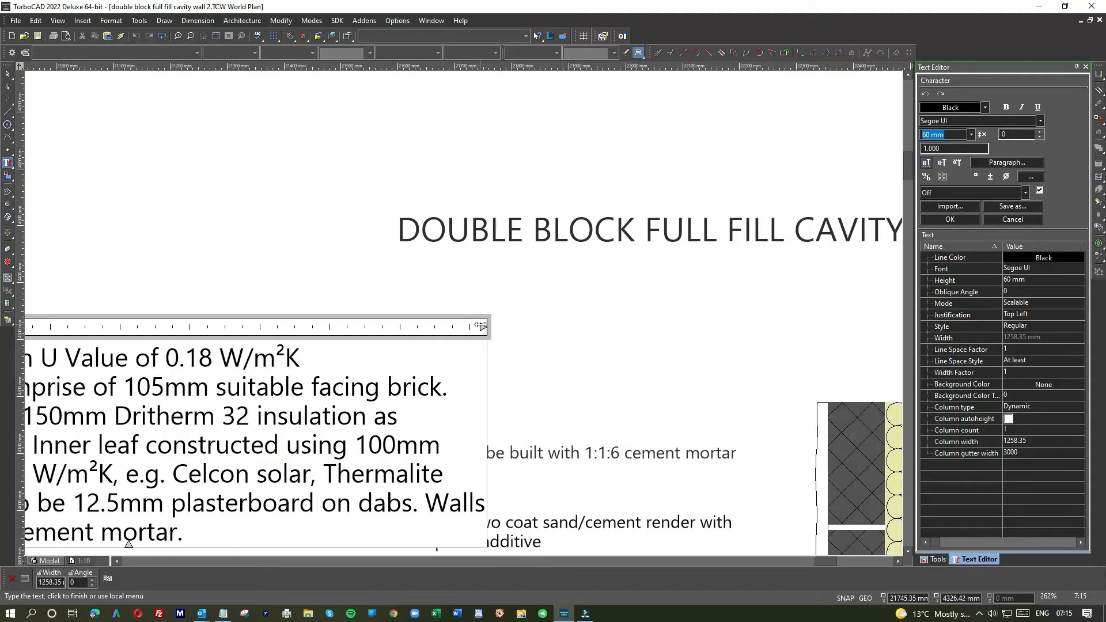
{"action": "left_click_drag", "start_coordinate": [481, 326], "coordinate": [281, 325]}
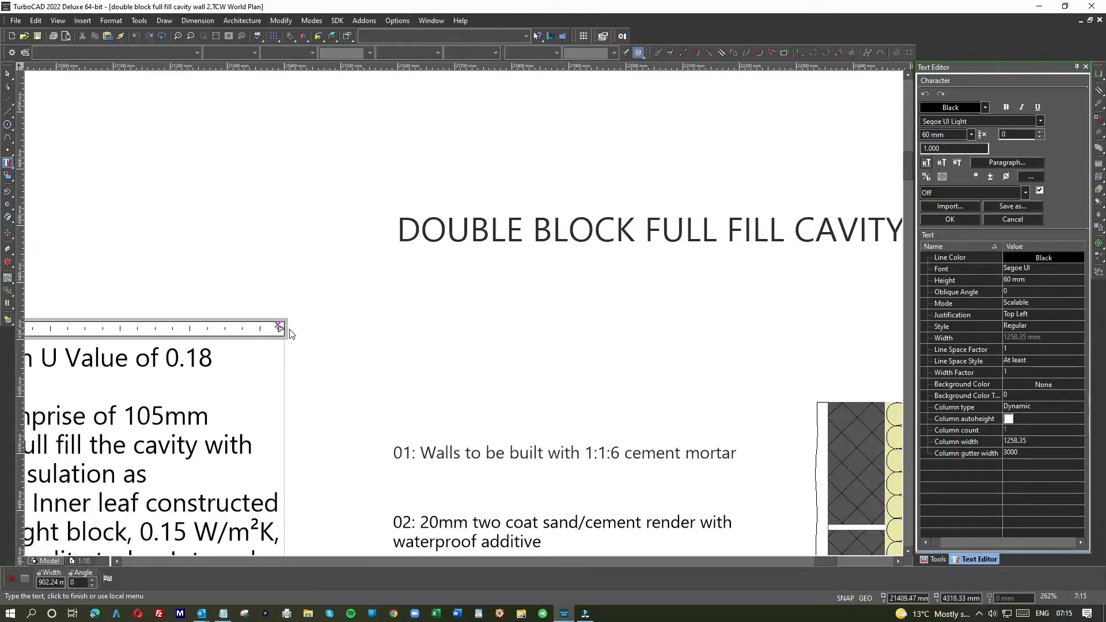
{"action": "scroll", "coordinate": [430, 349], "scroll_direction": "down", "scroll_amount": 3}
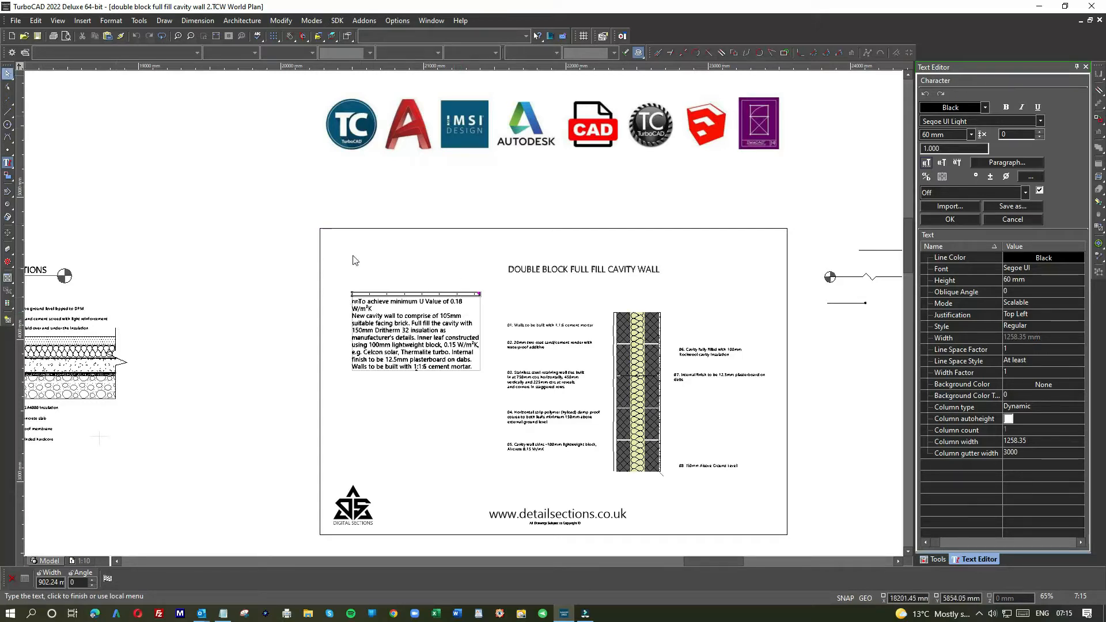
{"action": "left_click", "coordinate": [397, 320]}
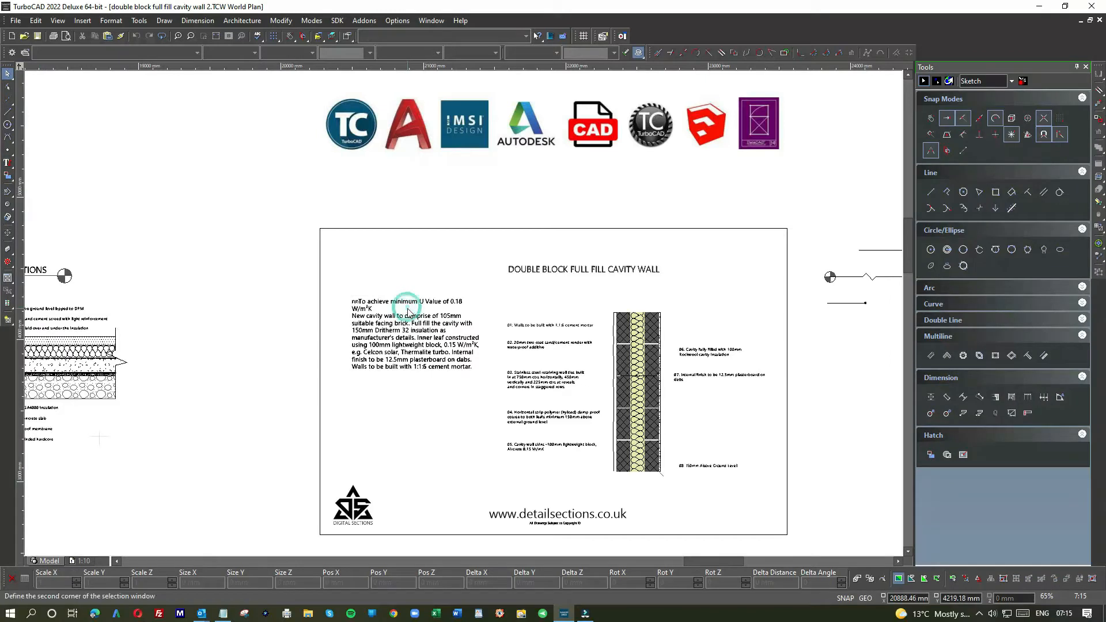
Step: Bring the short dot-ended leader line from beside the frame into it, between the title and note 01
{"action": "scroll", "coordinate": [407, 314], "scroll_direction": "down", "scroll_amount": 2}
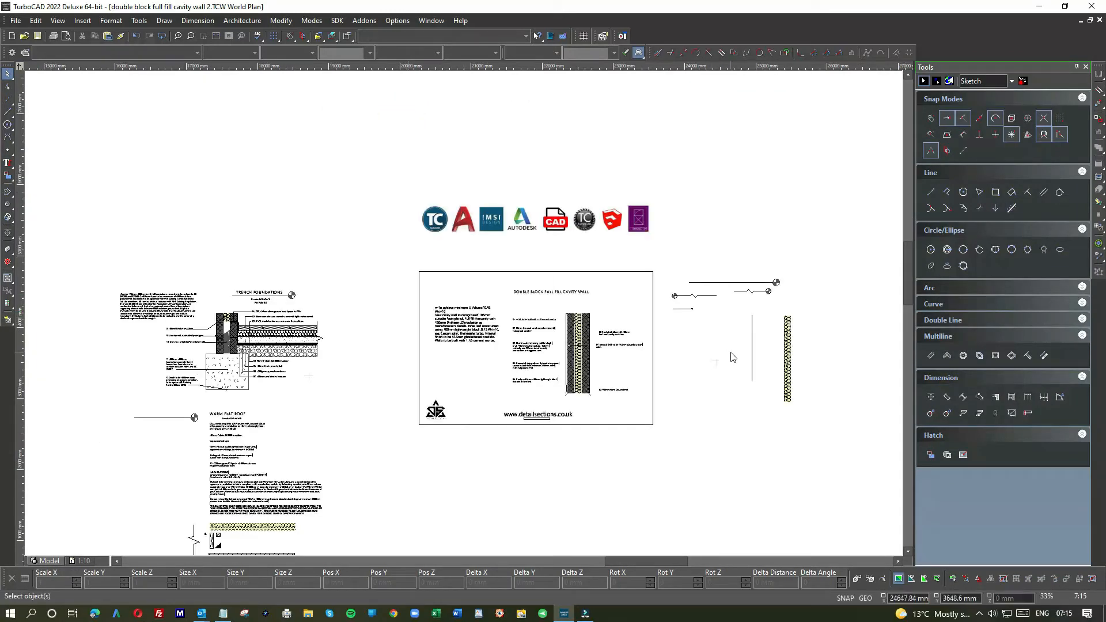
{"action": "scroll", "coordinate": [562, 352], "scroll_direction": "up", "scroll_amount": 4}
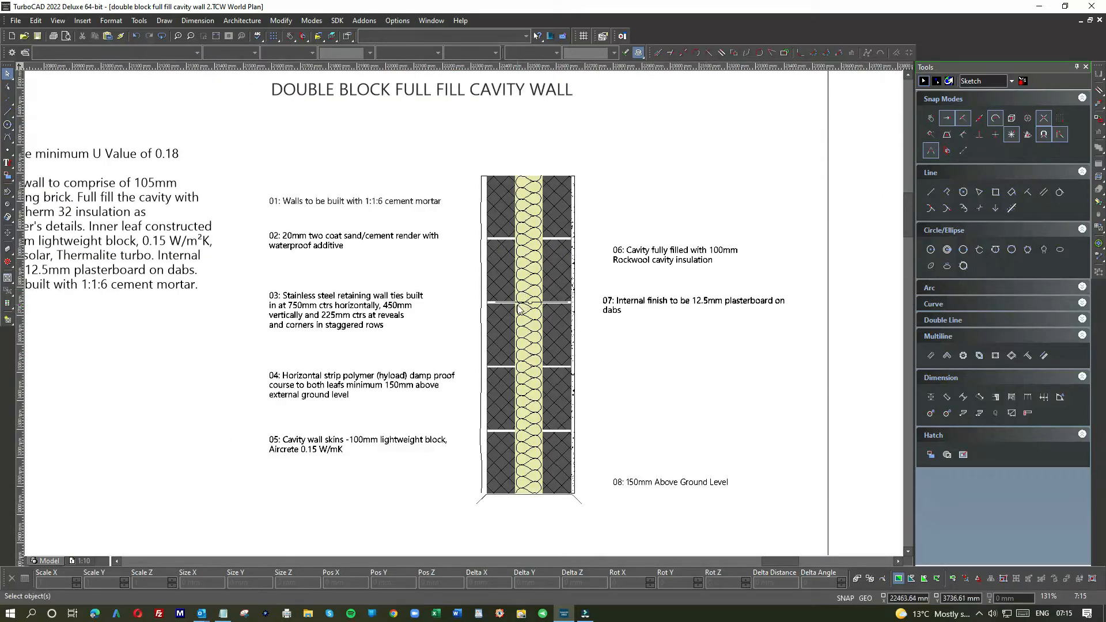
{"action": "scroll", "coordinate": [541, 368], "scroll_direction": "down", "scroll_amount": 2}
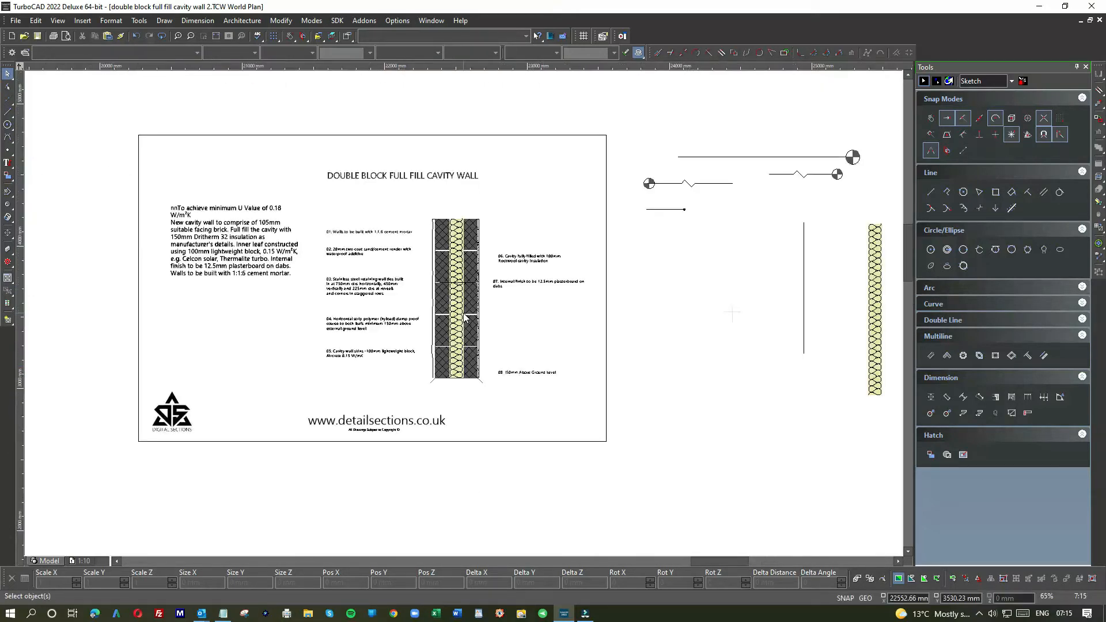
{"action": "left_click_drag", "start_coordinate": [710, 232], "coordinate": [637, 199]}
{"action": "left_click", "coordinate": [665, 206]}
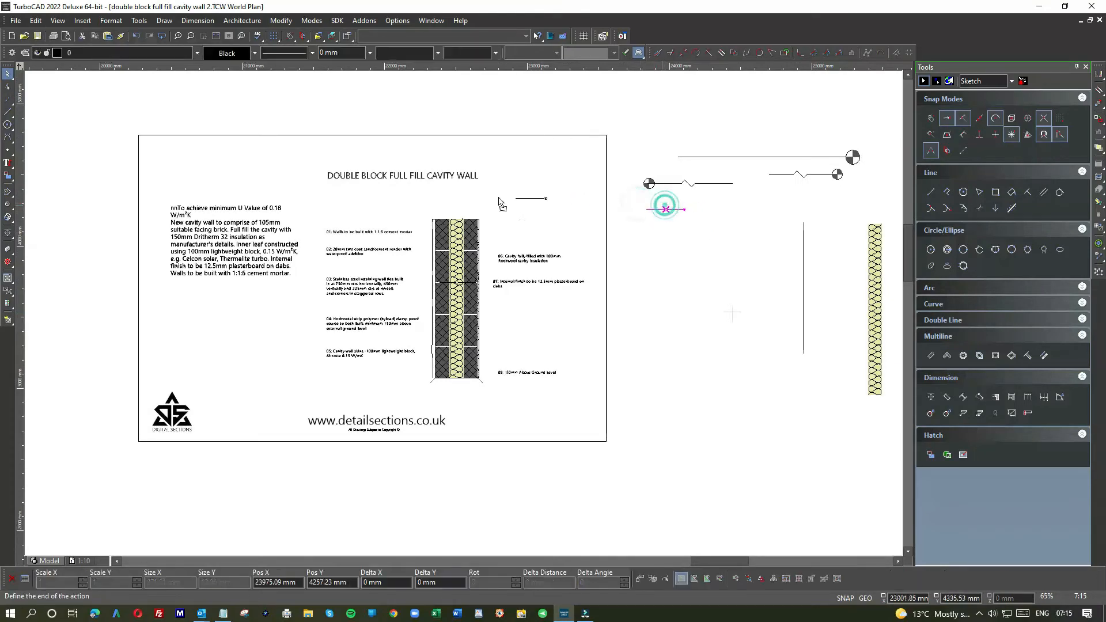
{"action": "left_click", "coordinate": [379, 213]}
{"action": "scroll", "coordinate": [380, 230], "scroll_direction": "up", "scroll_amount": 5}
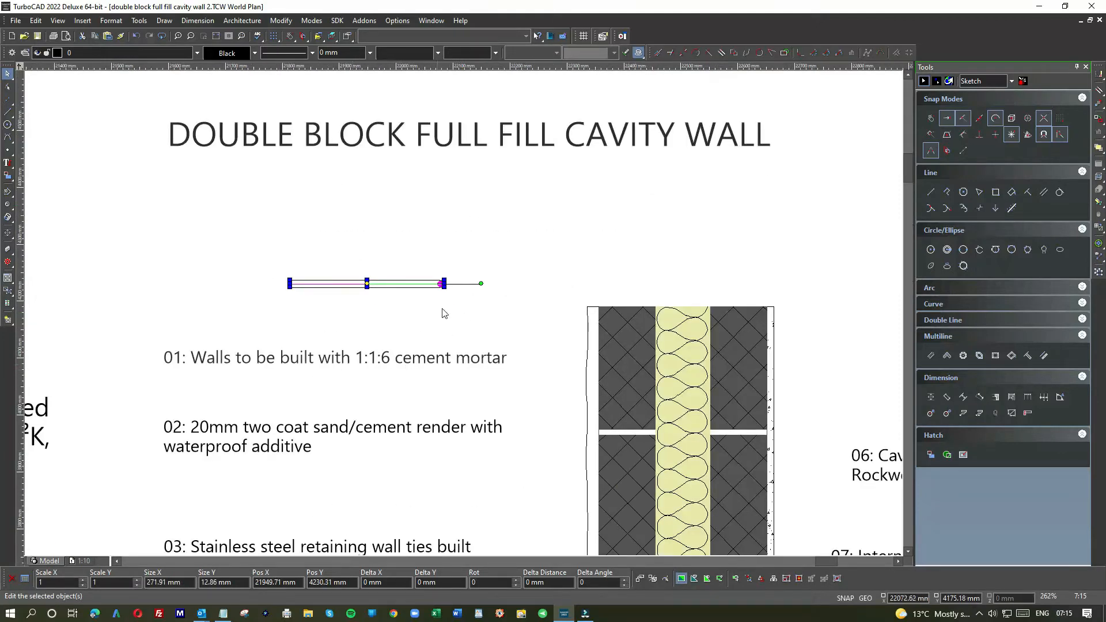
Step: Move the dot-ended leader about 329 mm right and 258 mm down, placing its dot on the outer leaf's uppermost mortar joint
{"action": "scroll", "coordinate": [466, 317], "scroll_direction": "down", "scroll_amount": 3}
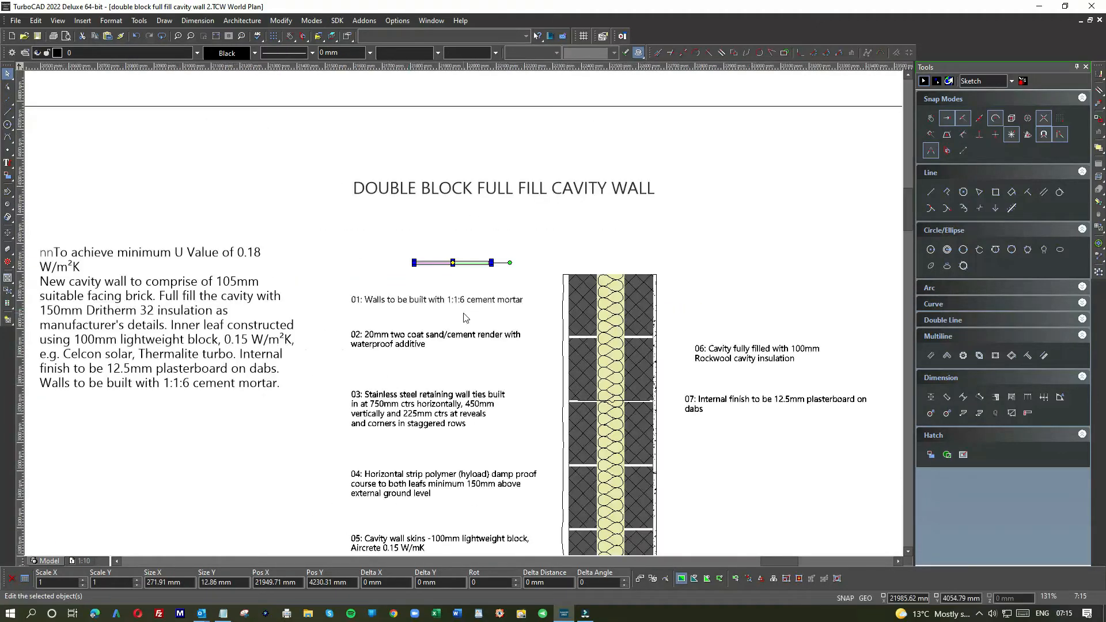
{"action": "scroll", "coordinate": [467, 305], "scroll_direction": "up", "scroll_amount": 8}
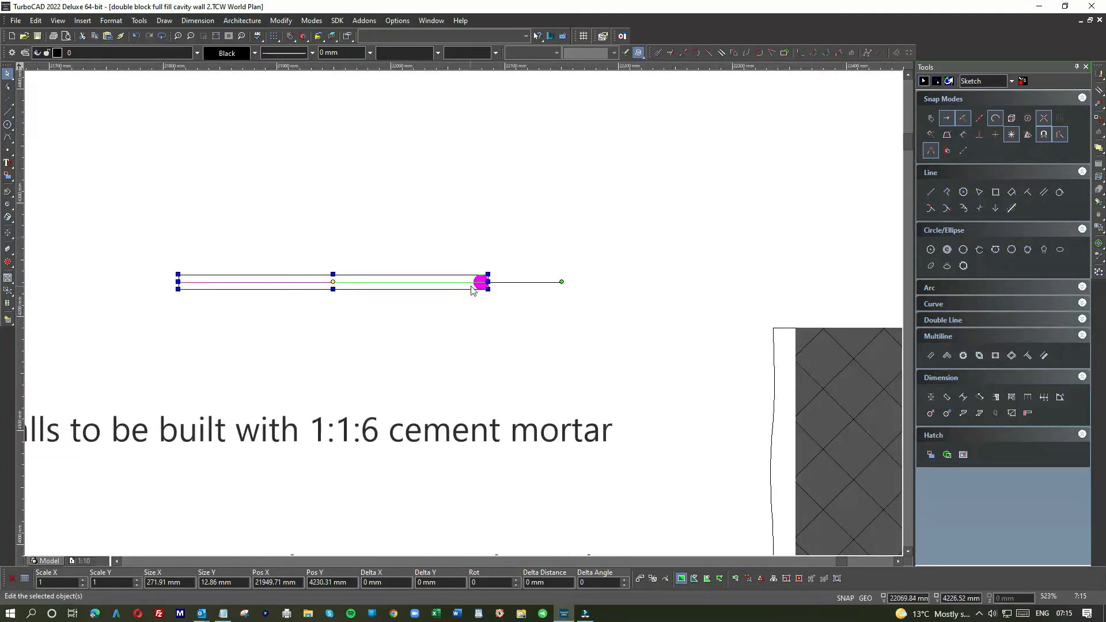
{"action": "left_click", "coordinate": [469, 318]}
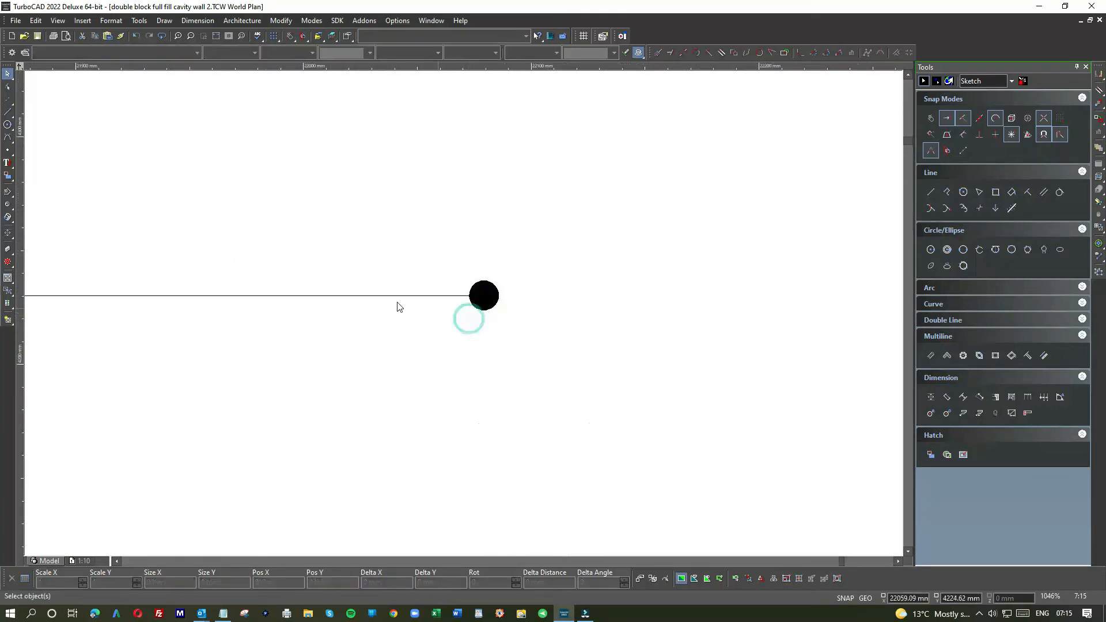
{"action": "left_click_drag", "start_coordinate": [530, 330], "coordinate": [642, 442]}
{"action": "scroll", "coordinate": [644, 441], "scroll_direction": "down", "scroll_amount": 1}
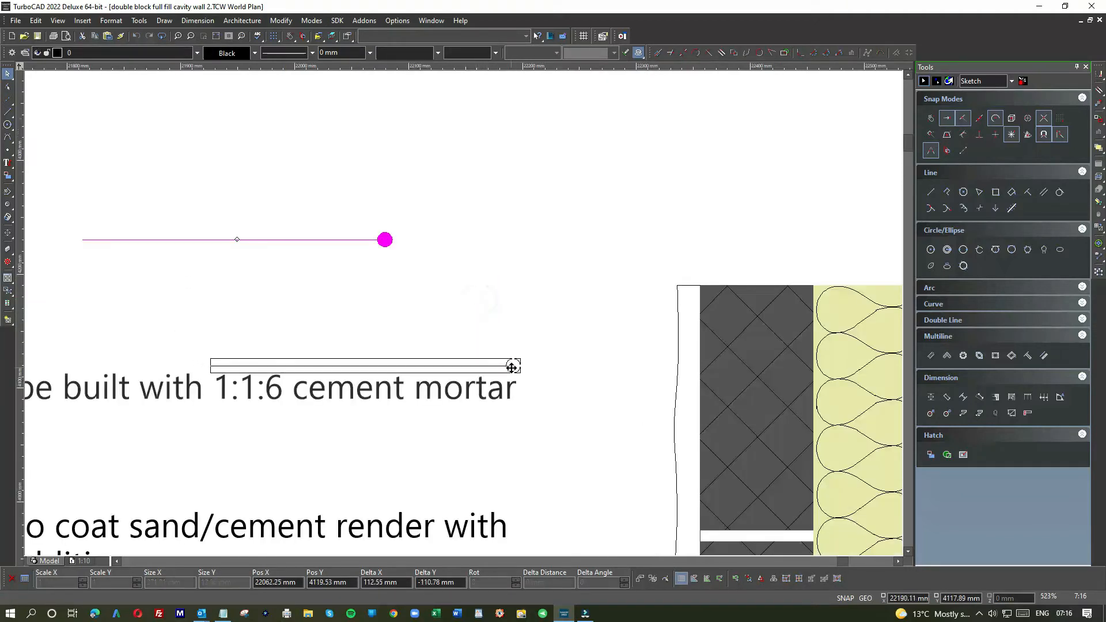
{"action": "scroll", "coordinate": [511, 369], "scroll_direction": "down", "scroll_amount": 1}
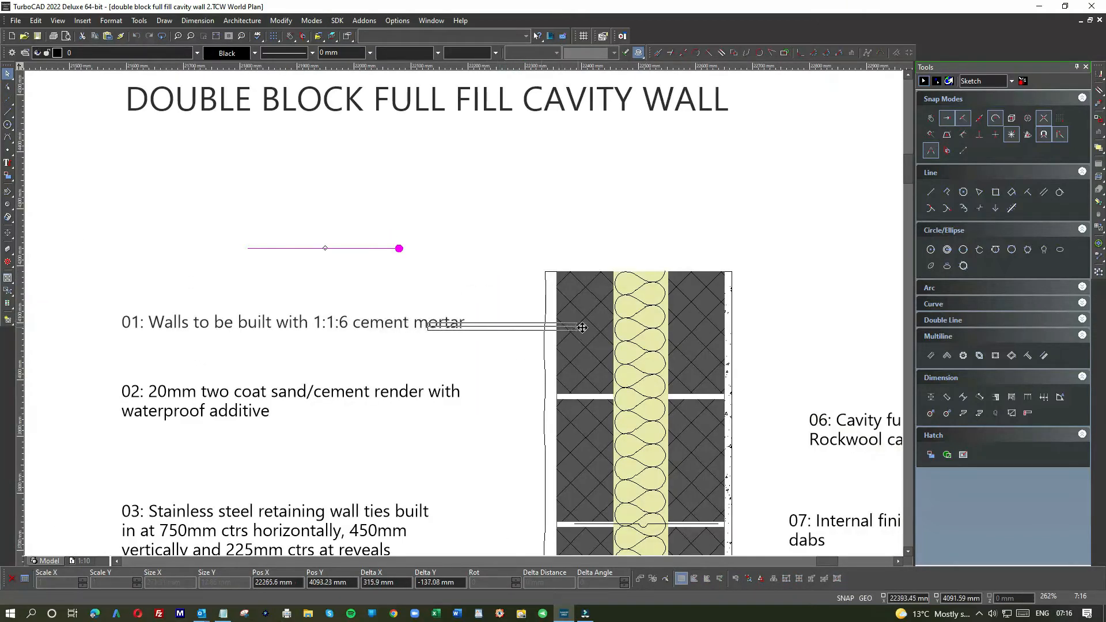
{"action": "left_click", "coordinate": [586, 397]}
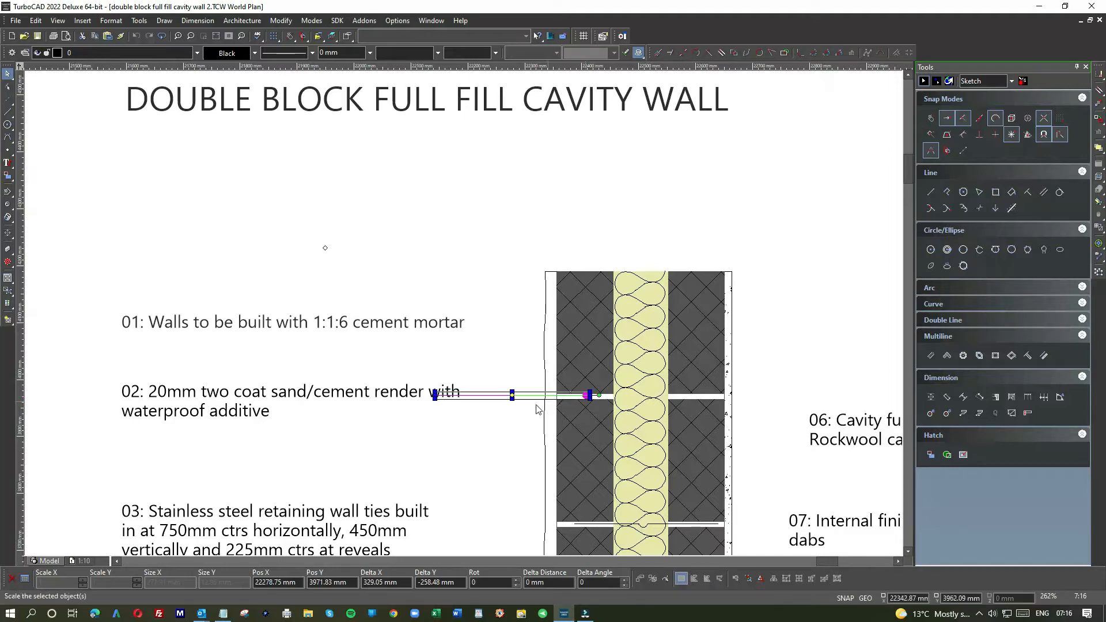
{"action": "left_click", "coordinate": [490, 416]}
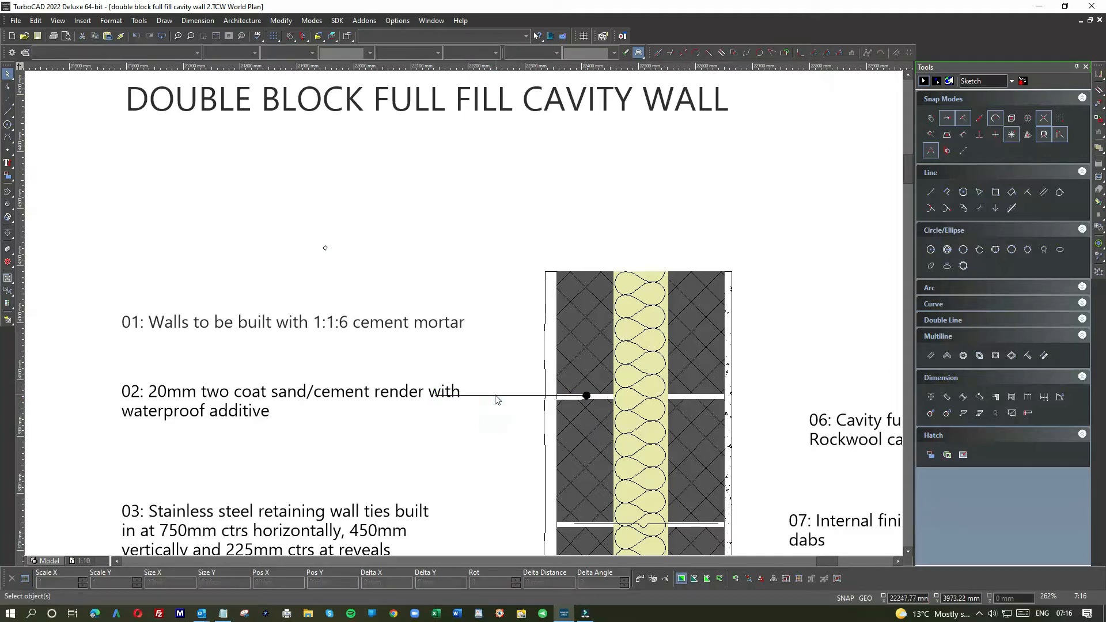
Step: Select only the line part of the leader beside note 02
{"action": "left_click", "coordinate": [495, 395]}
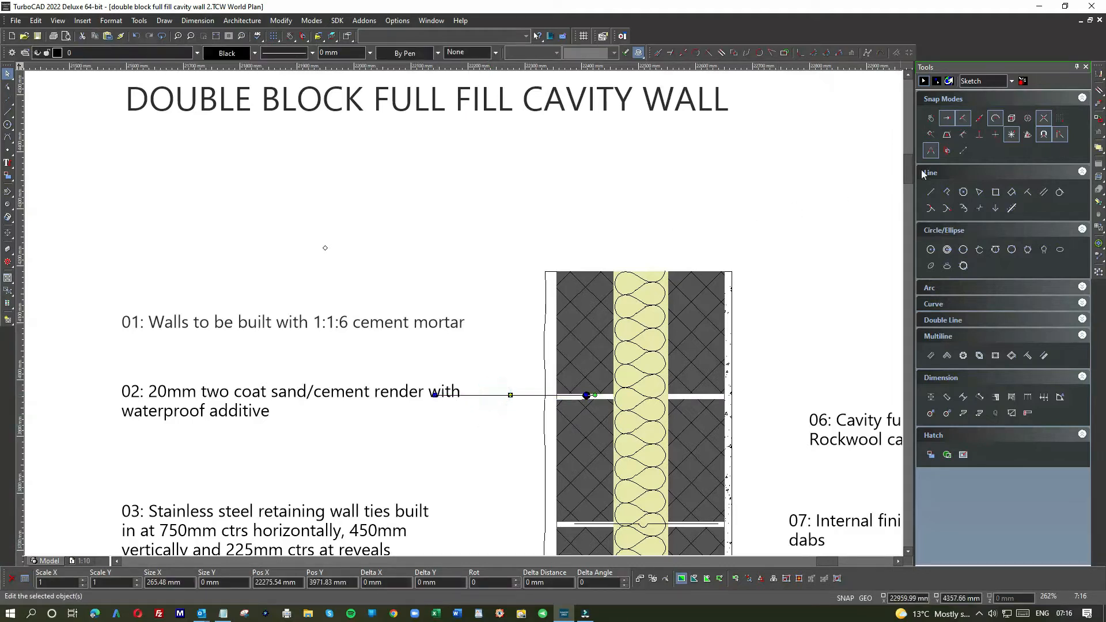
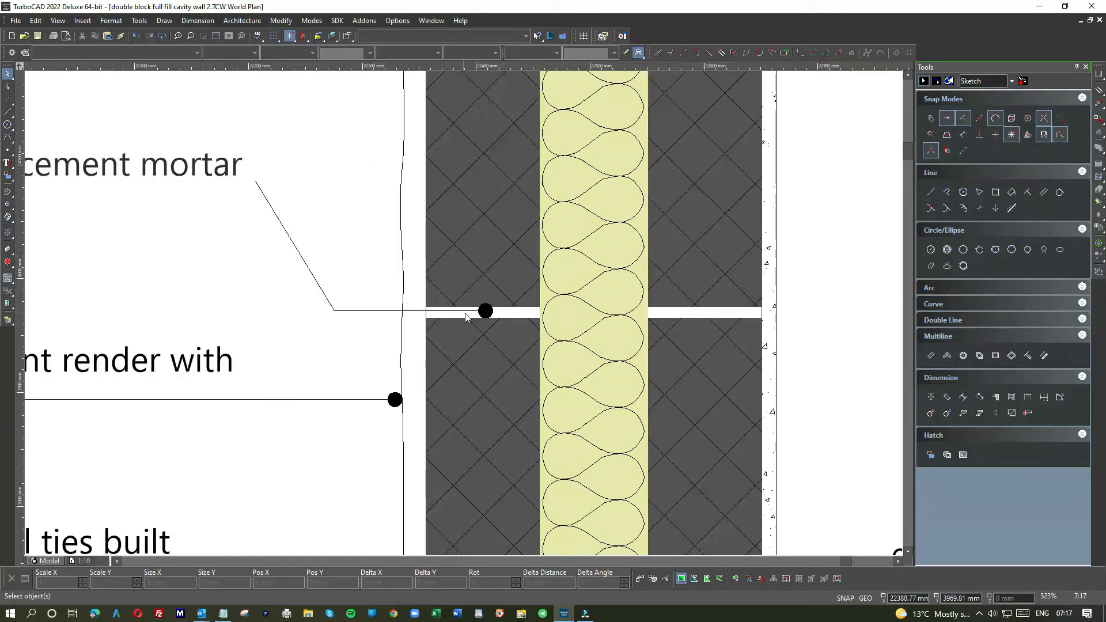
Step: Copy the leader dot beside note 02 and place the copy on the outer leaf's second mortar joint, at the wall tie's outer end
{"action": "scroll", "coordinate": [474, 313], "scroll_direction": "down", "scroll_amount": 2}
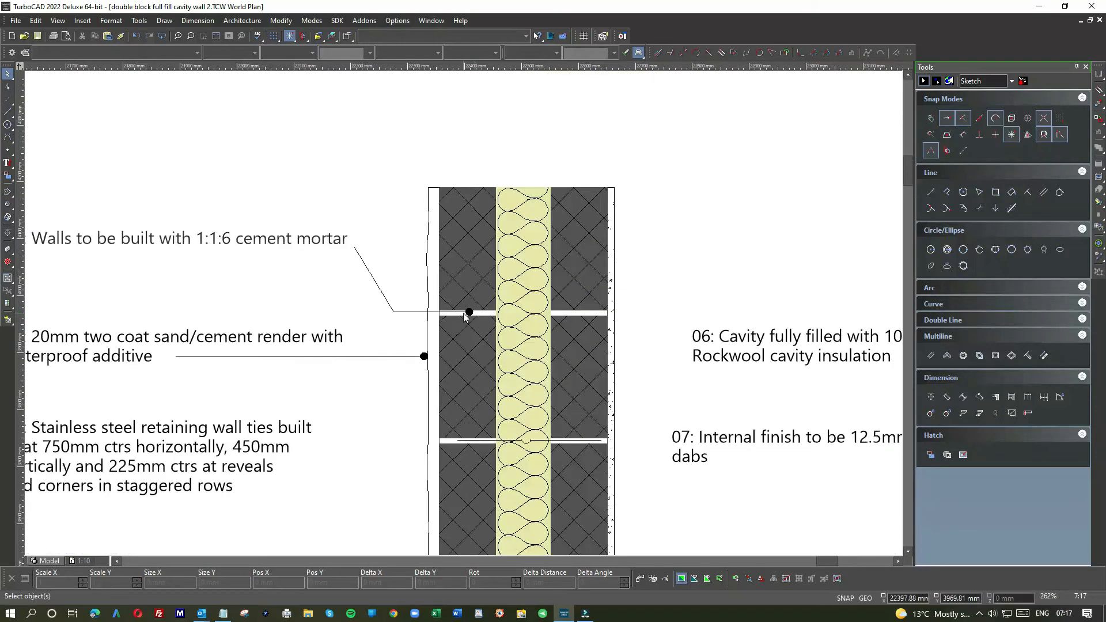
{"action": "scroll", "coordinate": [465, 317], "scroll_direction": "down", "scroll_amount": 2}
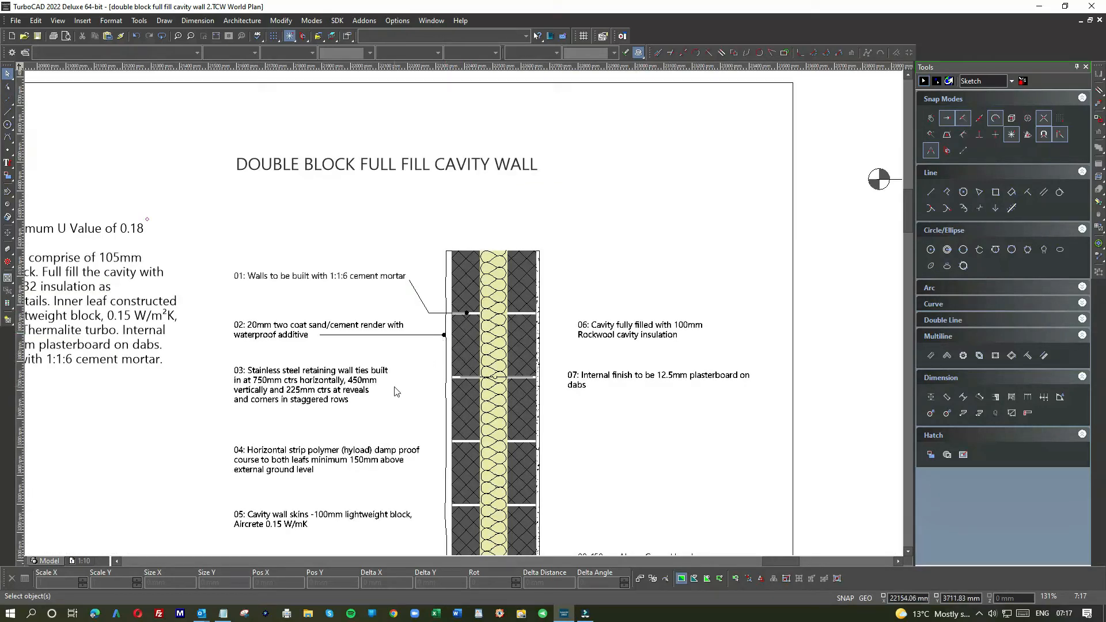
{"action": "scroll", "coordinate": [395, 391], "scroll_direction": "up", "scroll_amount": 2}
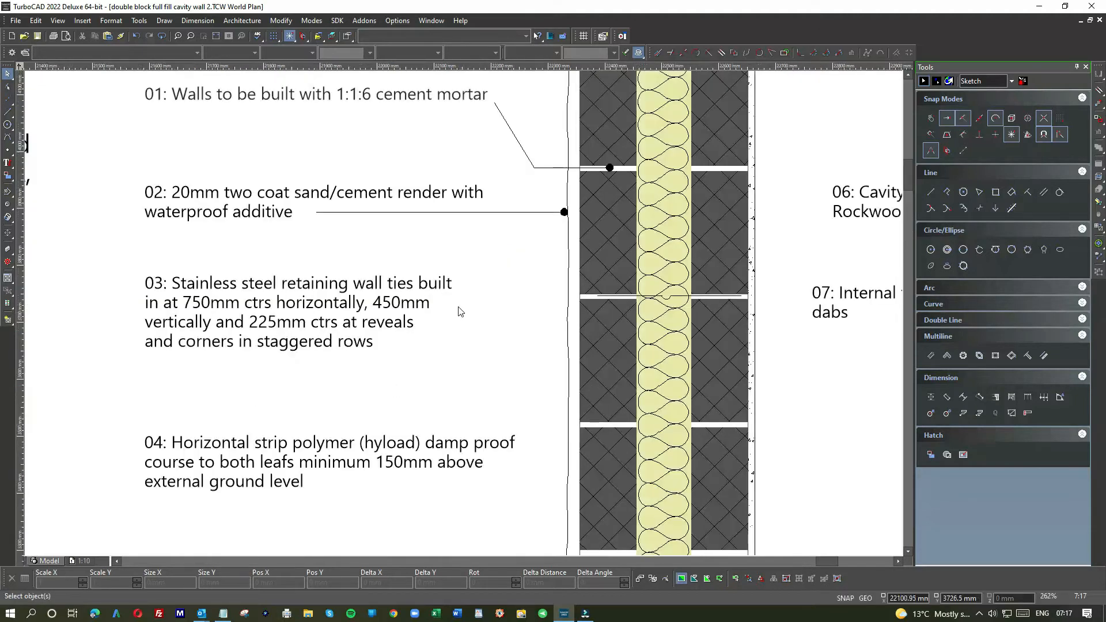
{"action": "left_click", "coordinate": [562, 212]}
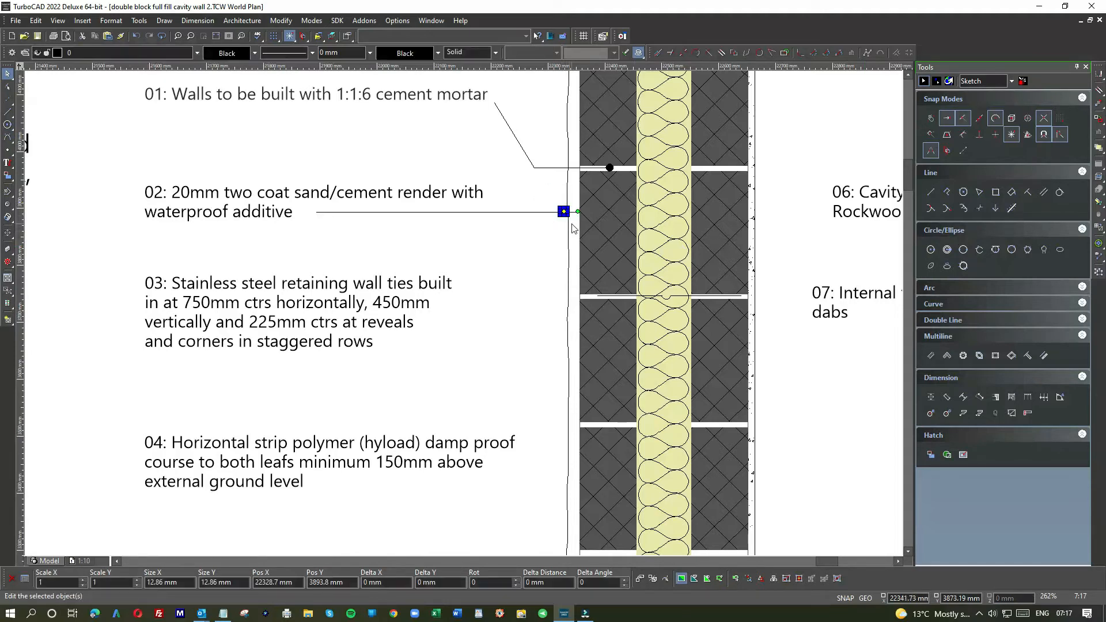
{"action": "left_click", "coordinate": [534, 348]}
{"action": "key", "text": "ctrl+v"}
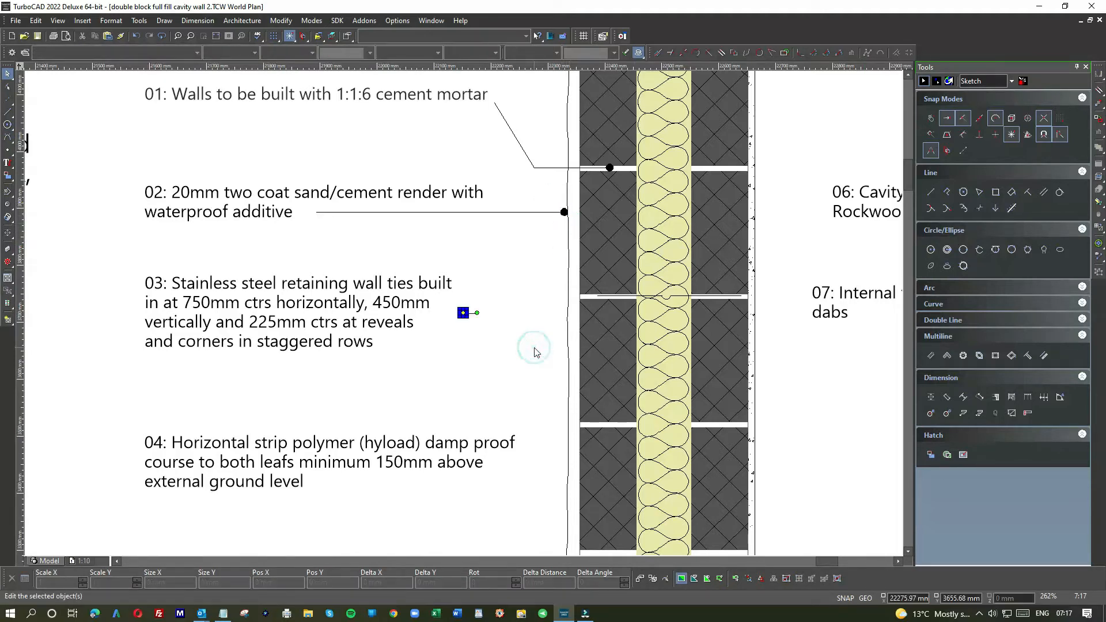
{"action": "left_click", "coordinate": [465, 313]}
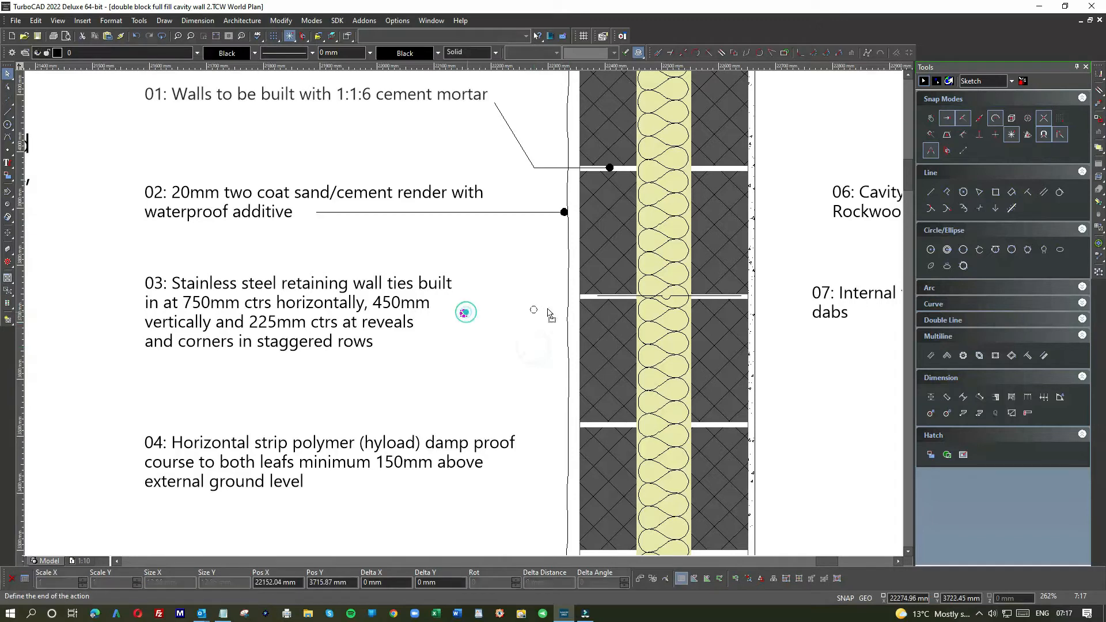
{"action": "left_click", "coordinate": [599, 297]}
{"action": "left_click", "coordinate": [498, 311]}
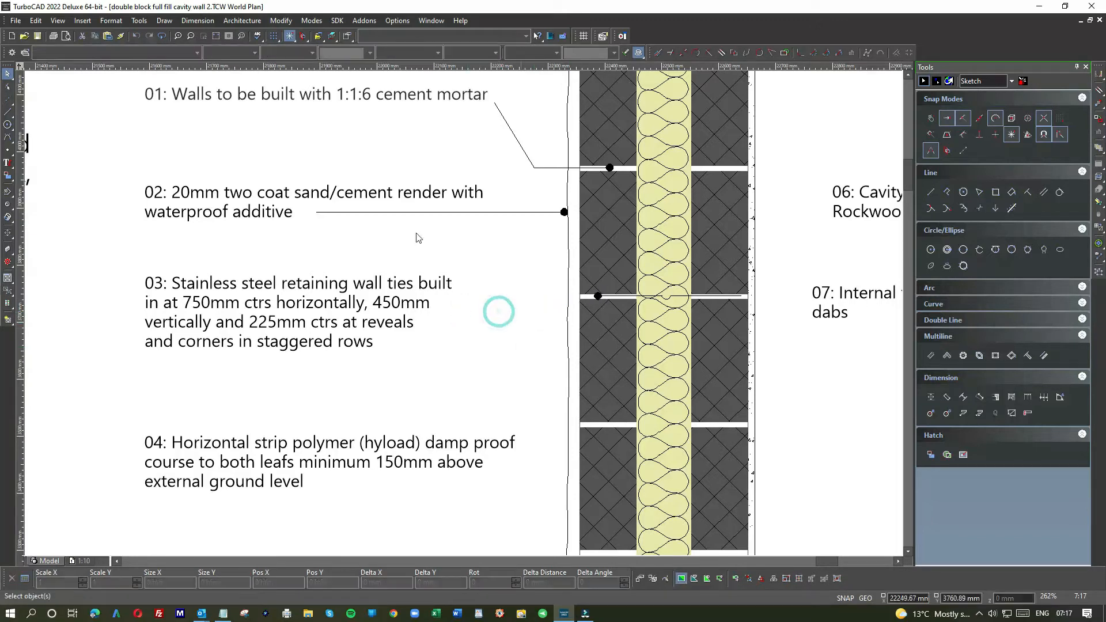
Step: Draw a horizontal leader line about 251 mm long from the wall tie dot to the end of note 03's first line
{"action": "left_click", "coordinate": [7, 111]}
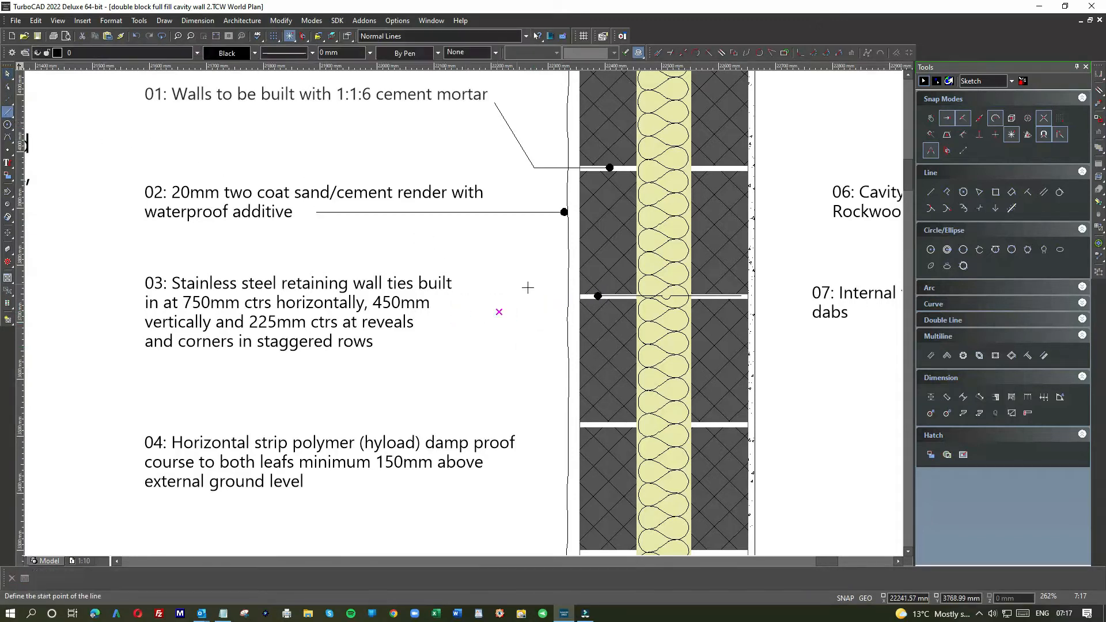
{"action": "left_click", "coordinate": [597, 296]}
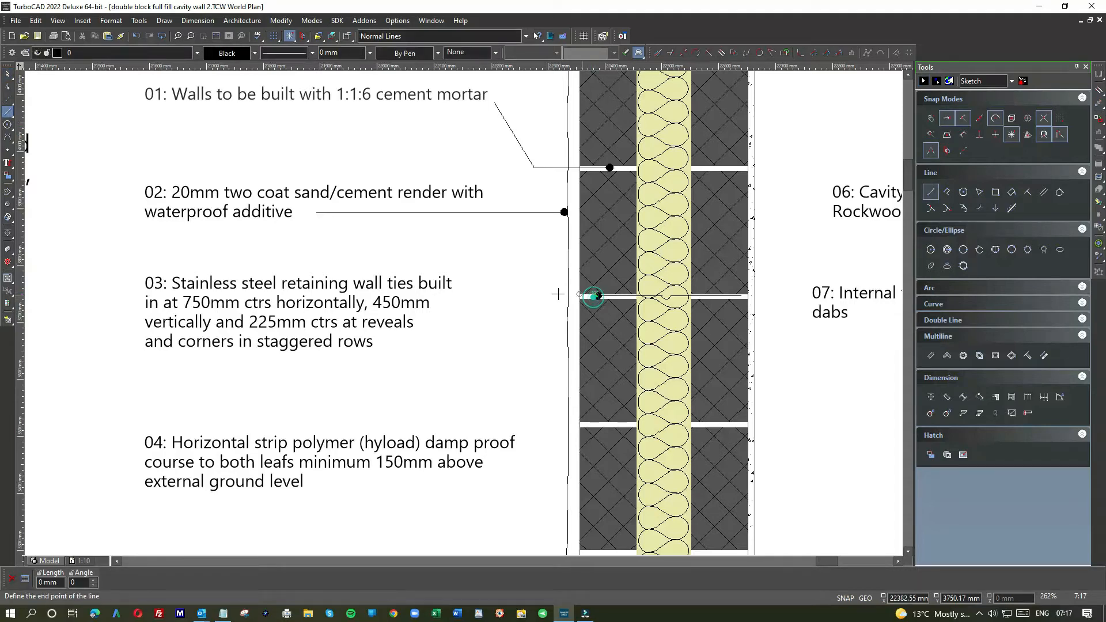
{"action": "left_click", "coordinate": [451, 293]}
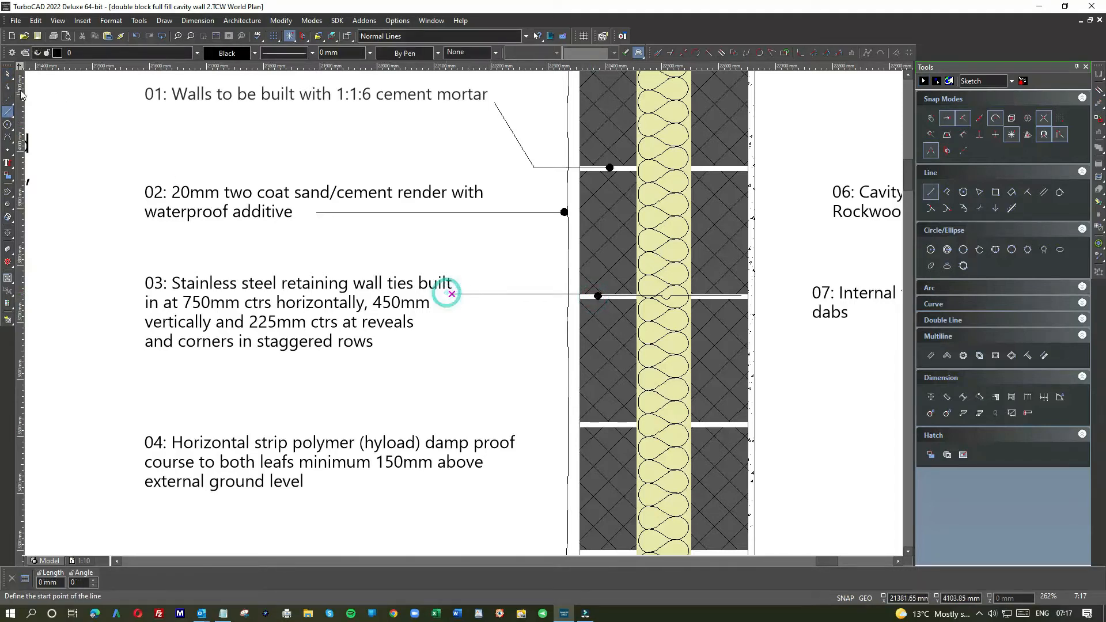
{"action": "key", "text": "Escape"}
Step: Move note 03's leader line down about 4.6 mm to line up with the centre of its dot
{"action": "scroll", "coordinate": [461, 315], "scroll_direction": "up", "scroll_amount": 4}
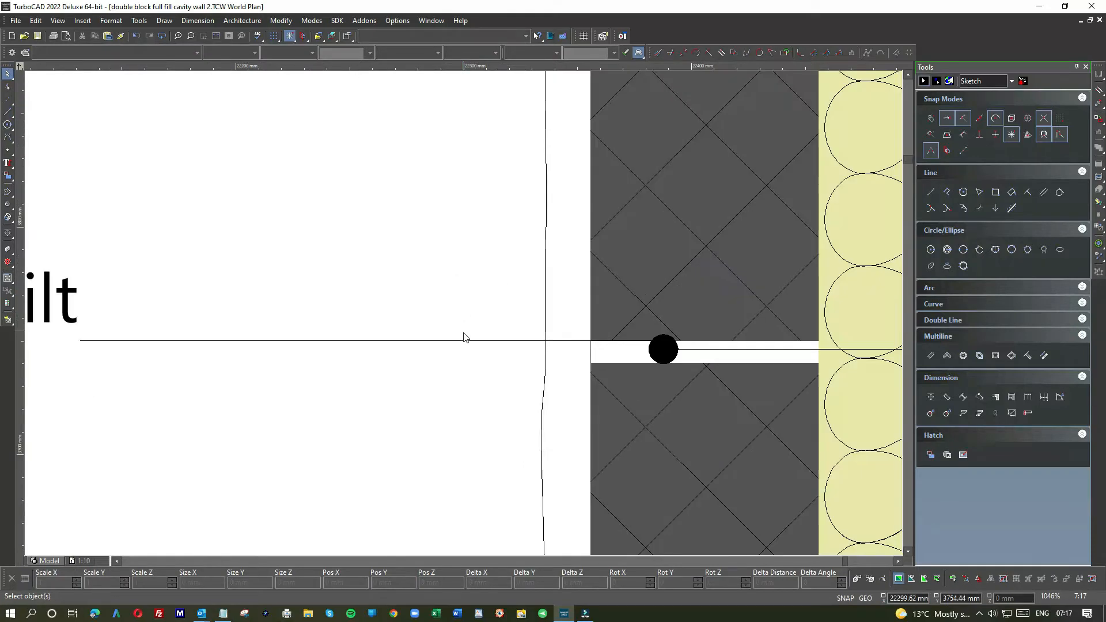
{"action": "left_click", "coordinate": [464, 340]}
{"action": "left_click", "coordinate": [365, 340]}
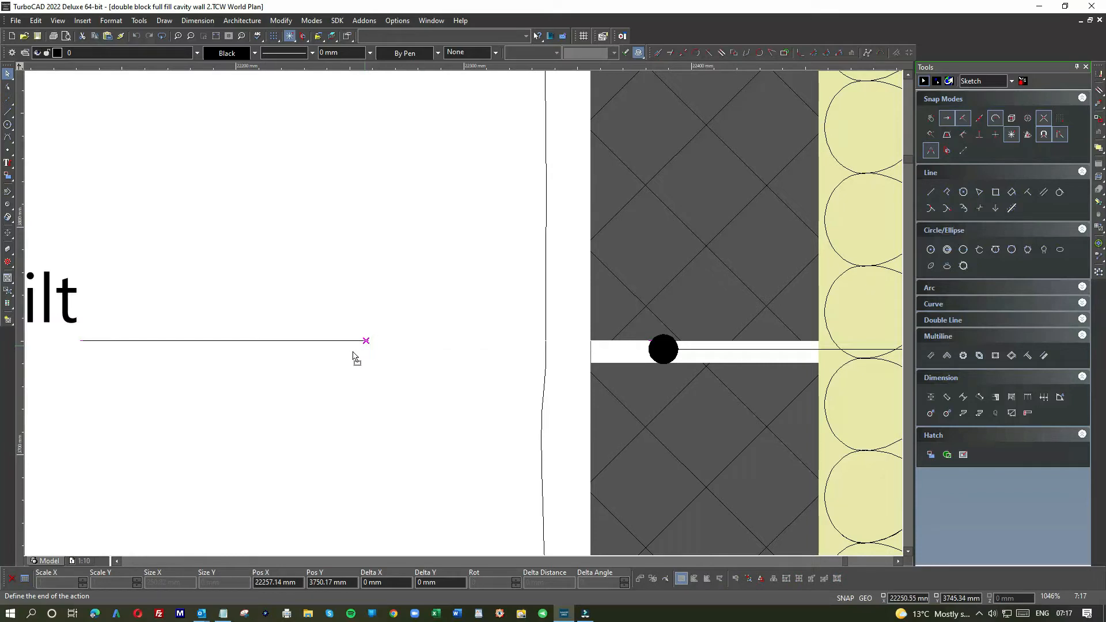
{"action": "left_click", "coordinate": [366, 357]}
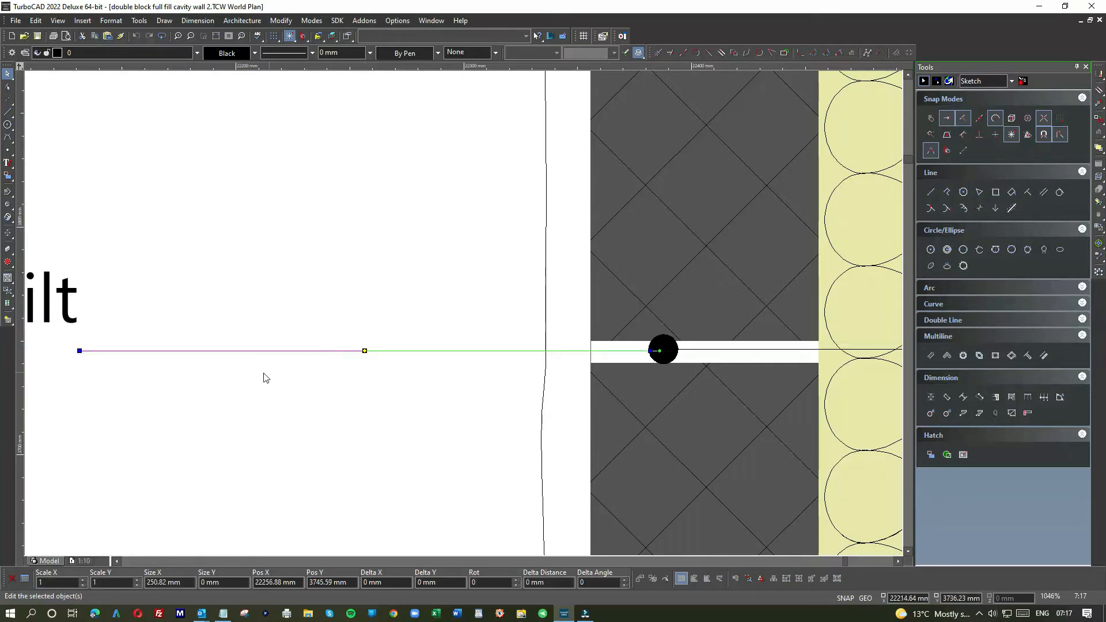
{"action": "scroll", "coordinate": [464, 317], "scroll_direction": "down", "scroll_amount": 2}
{"action": "key", "text": "Escape"}
{"action": "scroll", "coordinate": [414, 316], "scroll_direction": "down", "scroll_amount": 4}
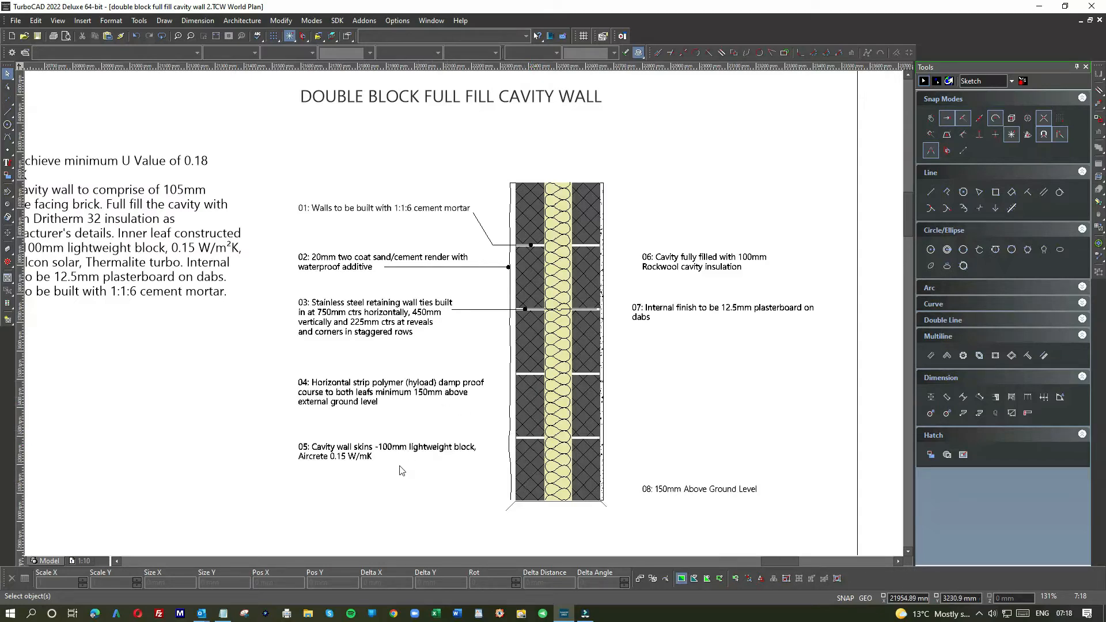
Step: Move note 05 about 45 mm straight down, further below note 04
{"action": "left_click", "coordinate": [417, 454]}
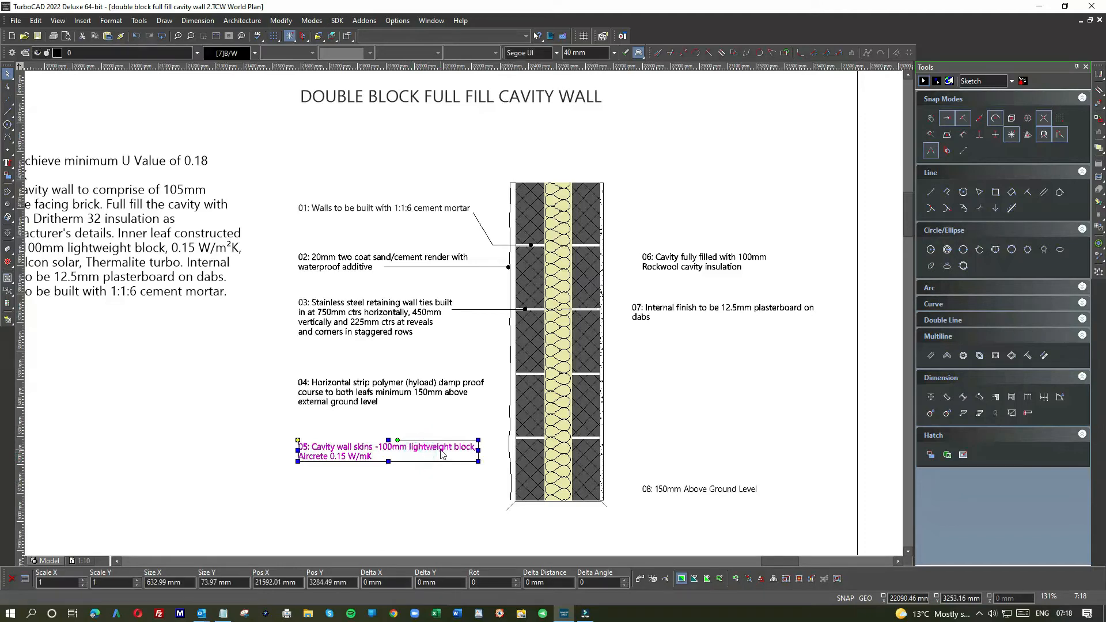
{"action": "left_click_drag", "start_coordinate": [441, 454], "coordinate": [440, 462]}
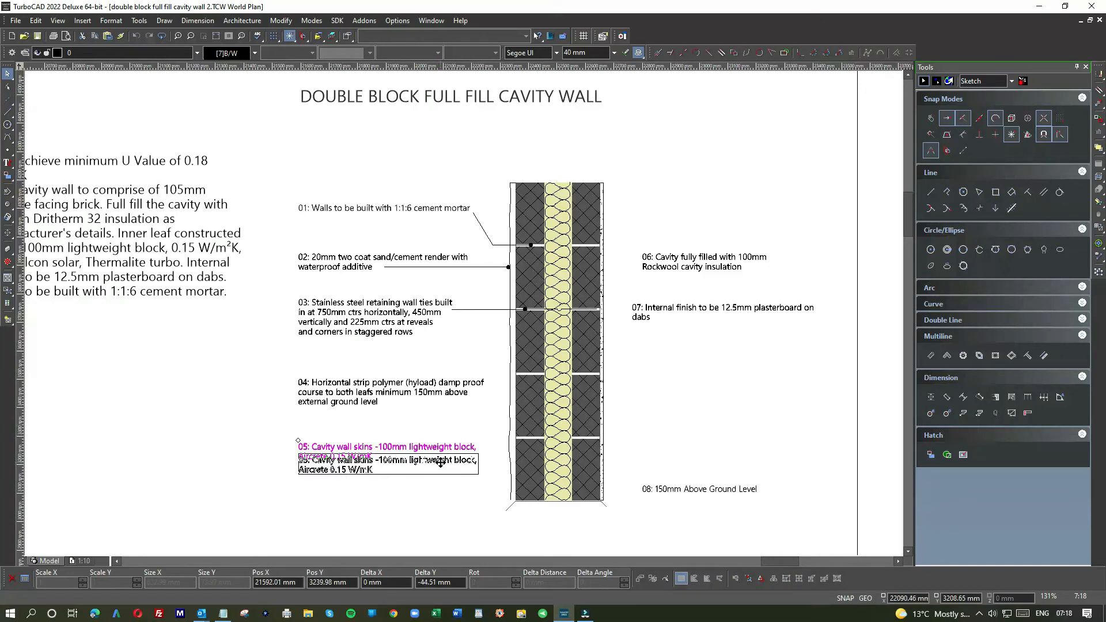
{"action": "left_click_drag", "start_coordinate": [440, 462], "coordinate": [440, 462]}
{"action": "left_click", "coordinate": [447, 383]}
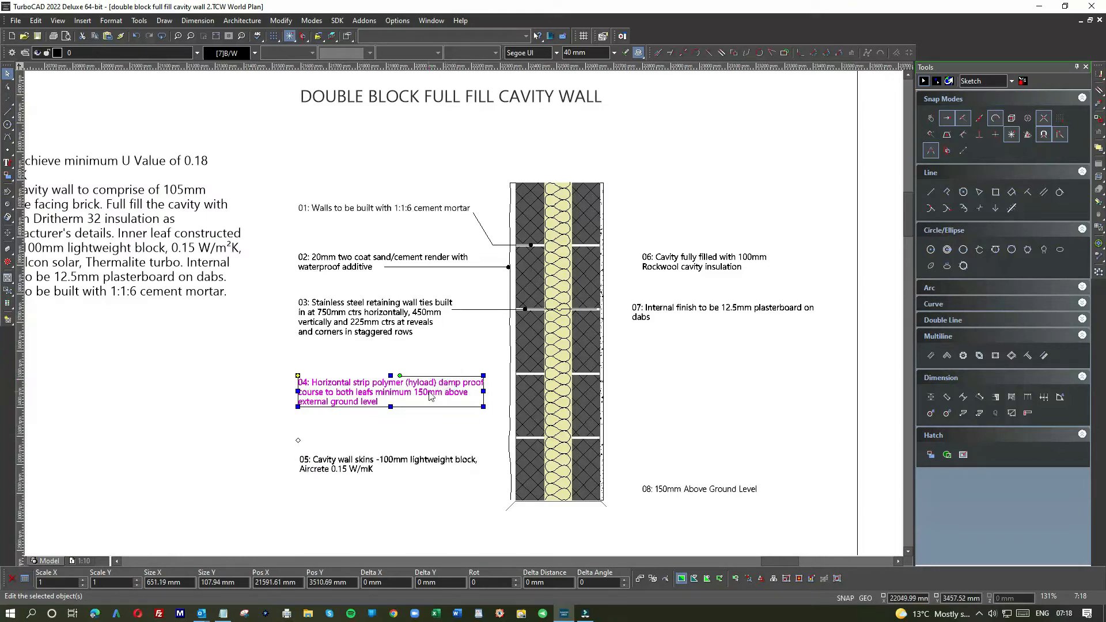
{"action": "left_click", "coordinate": [437, 432]}
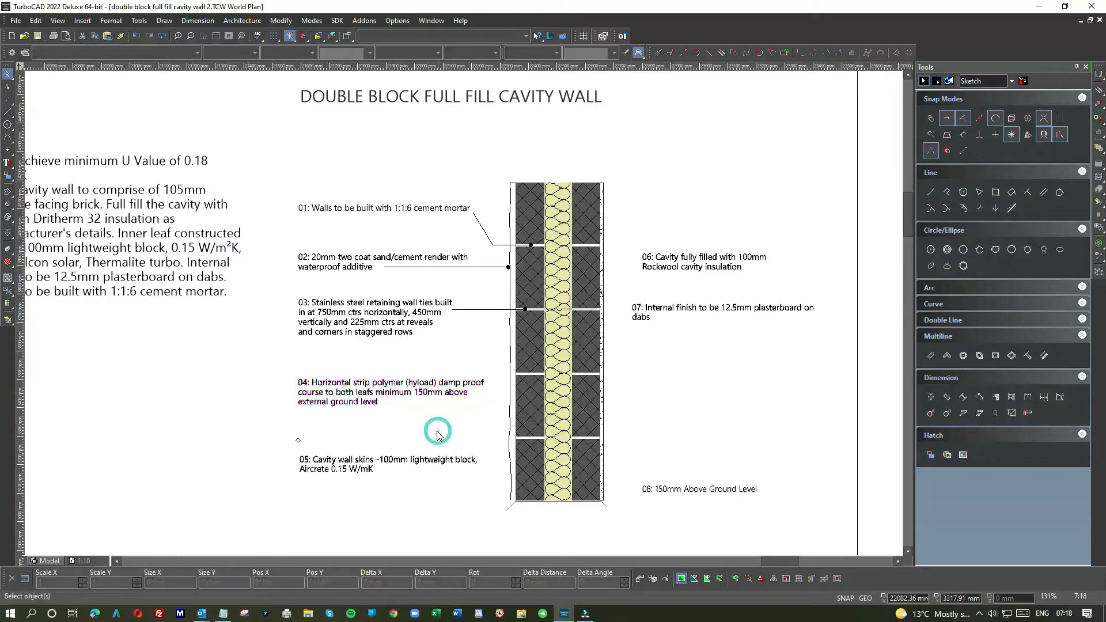
{"action": "left_click", "coordinate": [684, 265]}
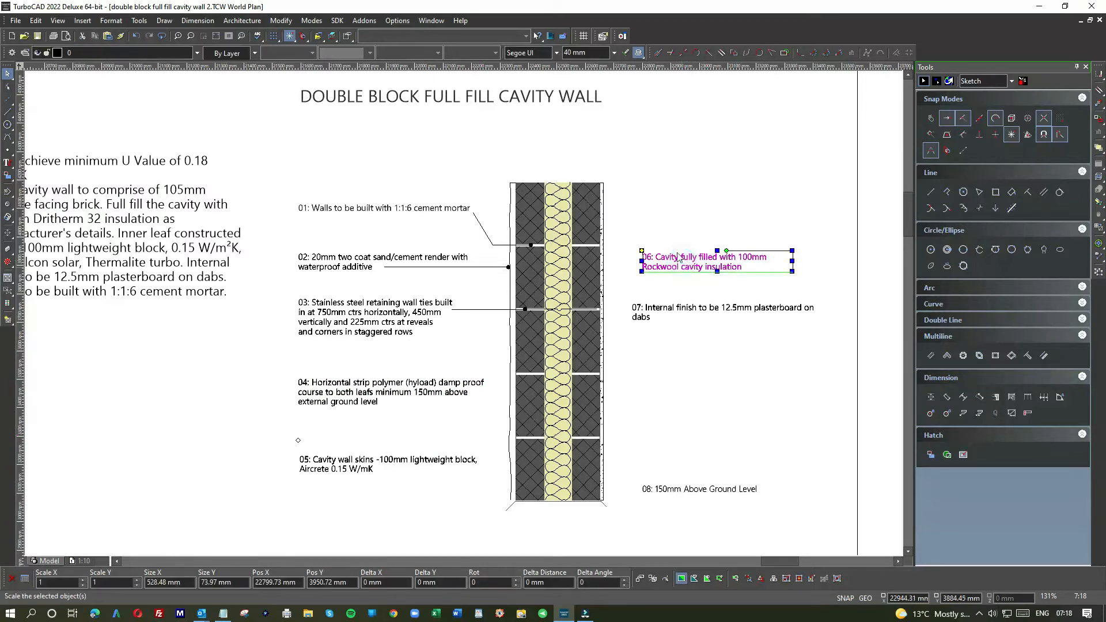
{"action": "left_click", "coordinate": [680, 206]}
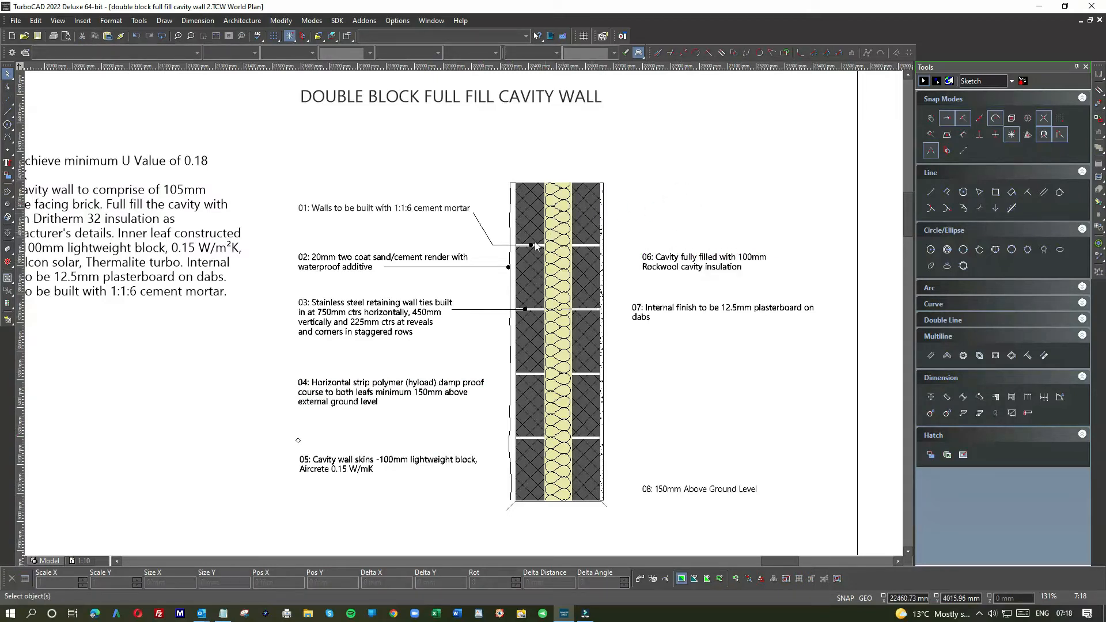
Step: Copy note 01's leader dot and place the copy in the cavity insulation, level with note 06
{"action": "scroll", "coordinate": [531, 246], "scroll_direction": "up", "scroll_amount": 4}
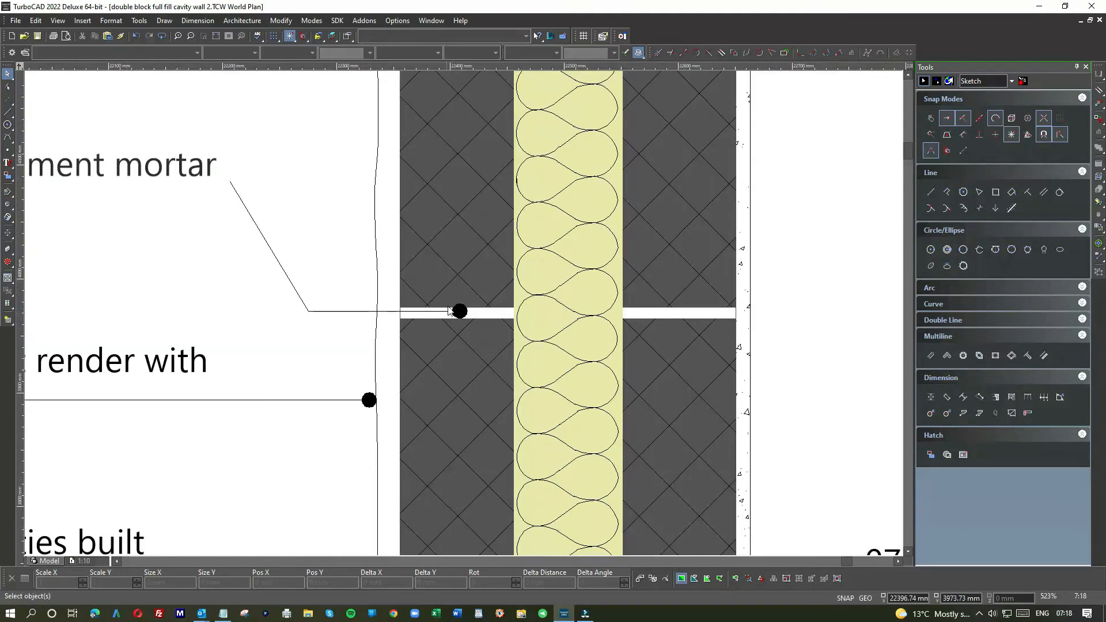
{"action": "left_click", "coordinate": [459, 311]}
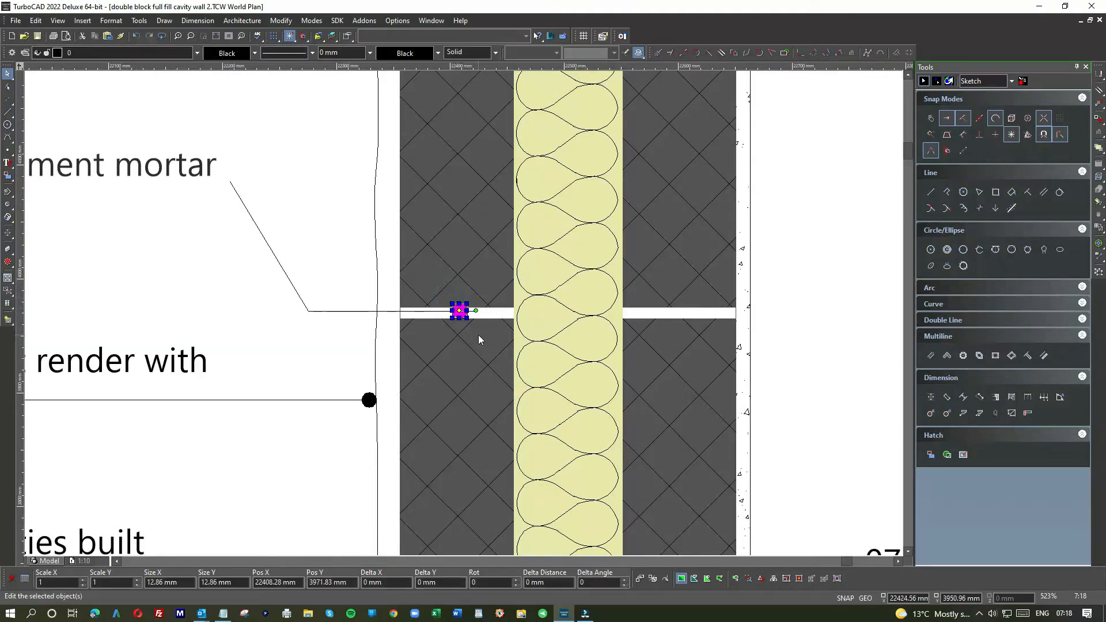
{"action": "scroll", "coordinate": [472, 312], "scroll_direction": "down", "scroll_amount": 2}
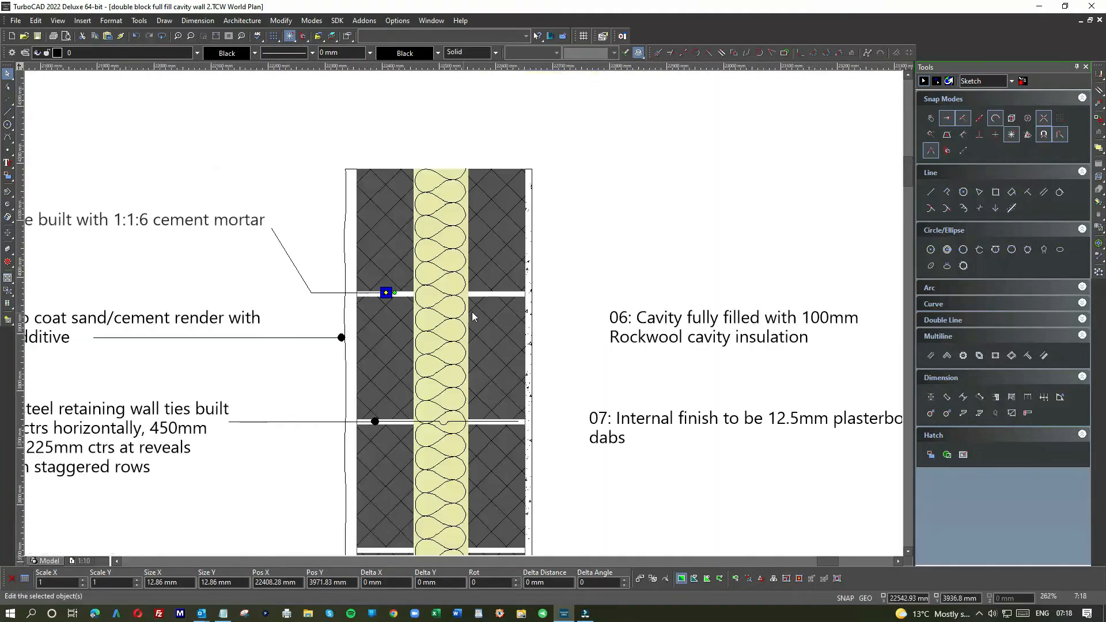
{"action": "left_click", "coordinate": [596, 316]}
{"action": "left_click", "coordinate": [553, 316]}
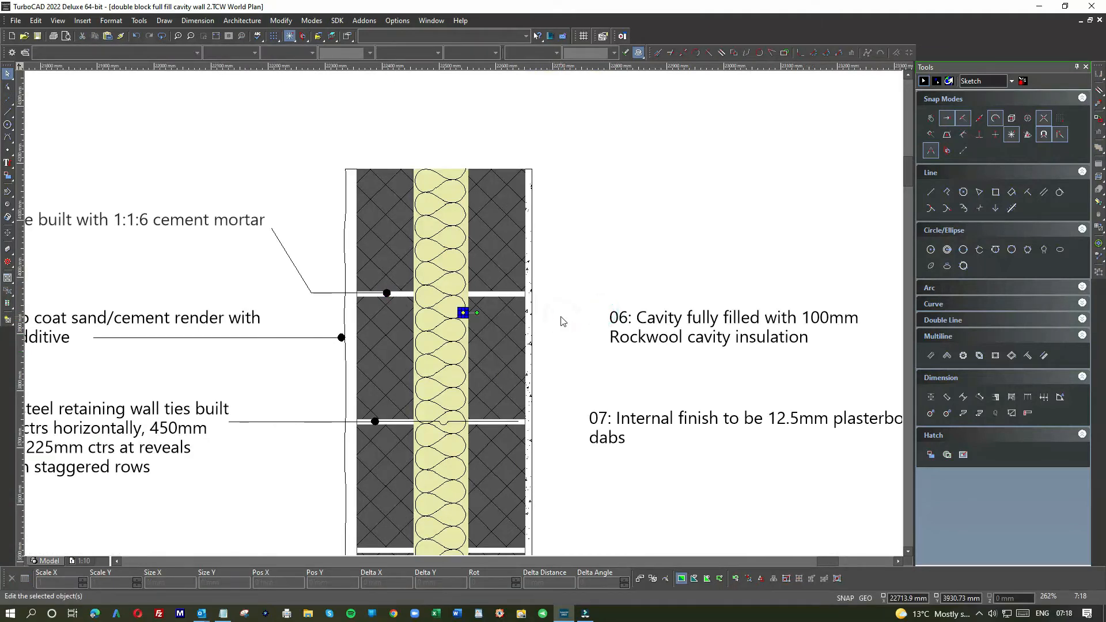
{"action": "left_click", "coordinate": [463, 313]}
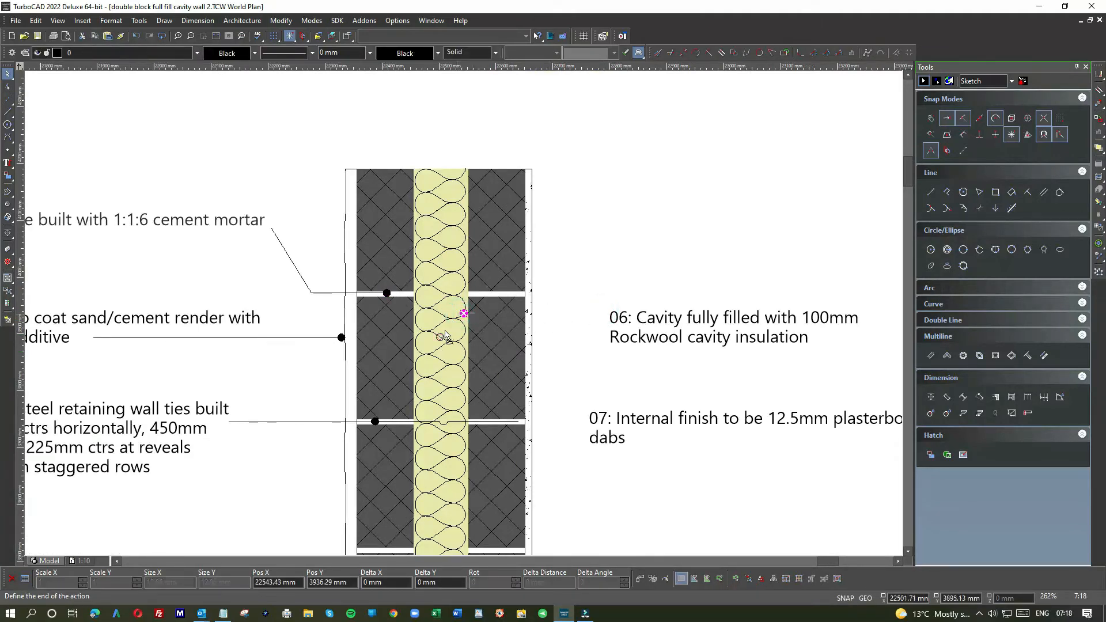
{"action": "left_click", "coordinate": [445, 321]}
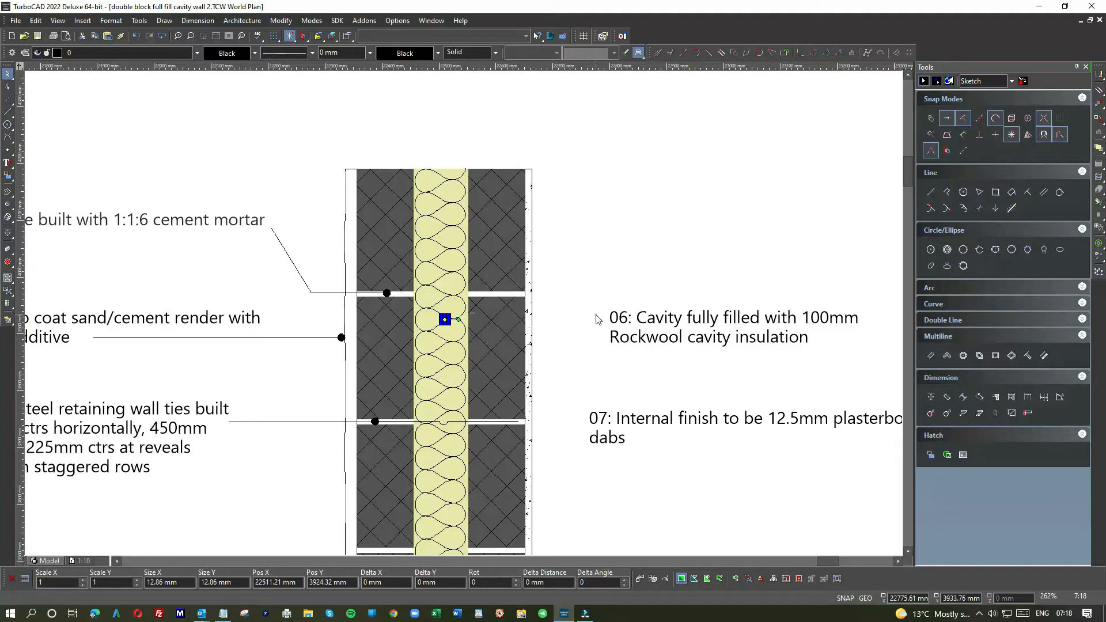
{"action": "left_click", "coordinate": [595, 316]}
Step: Draw a horizontal leader line from the insulation dot to just before note 06's first line
{"action": "left_click", "coordinate": [8, 111]}
{"action": "scroll", "coordinate": [455, 319], "scroll_direction": "up", "scroll_amount": 2}
{"action": "left_click", "coordinate": [459, 318]}
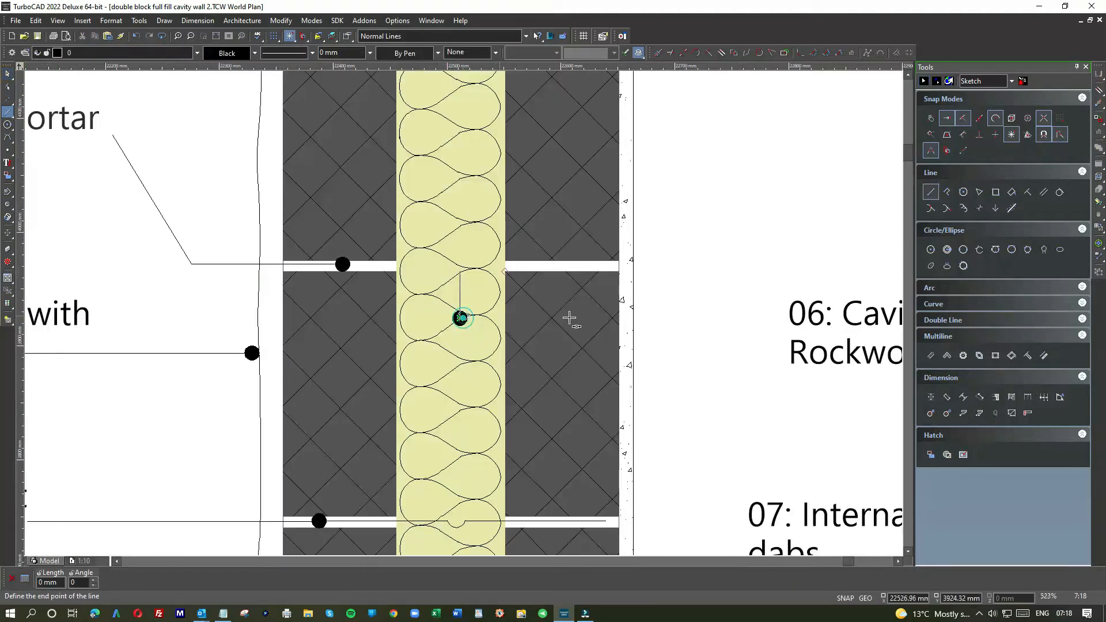
{"action": "left_click", "coordinate": [772, 318]}
{"action": "left_click", "coordinate": [7, 74]}
{"action": "scroll", "coordinate": [465, 317], "scroll_direction": "down", "scroll_amount": 2}
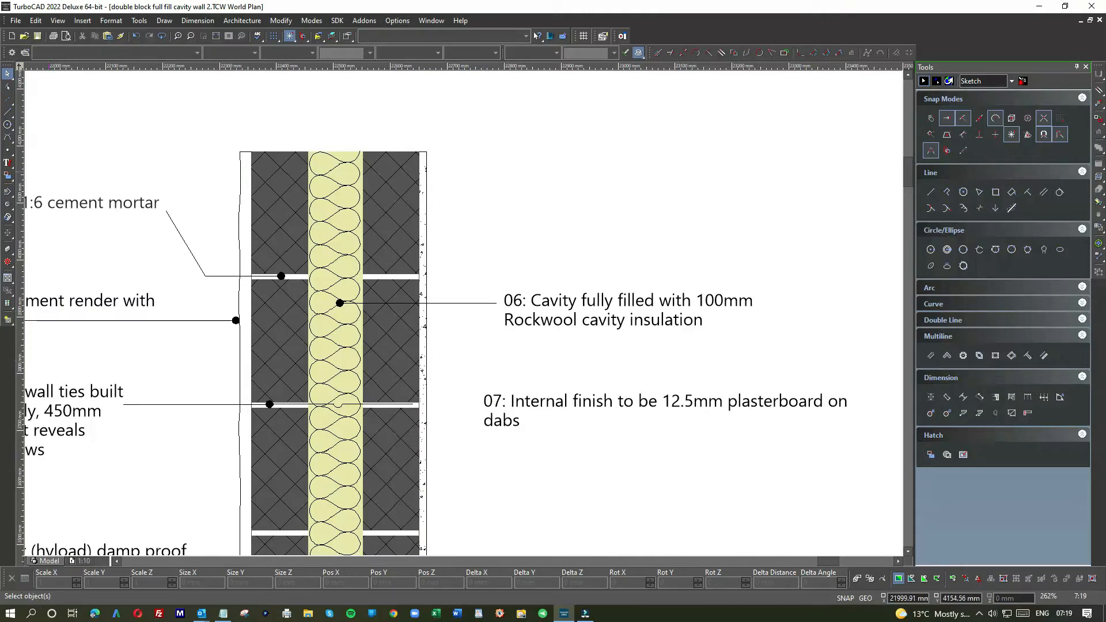
Step: Draw a vertical alignment line from note 06's upper left corner down past note 08
{"action": "left_click", "coordinate": [8, 111]}
{"action": "left_click", "coordinate": [495, 303]}
{"action": "scroll", "coordinate": [496, 305], "scroll_direction": "down", "scroll_amount": 5}
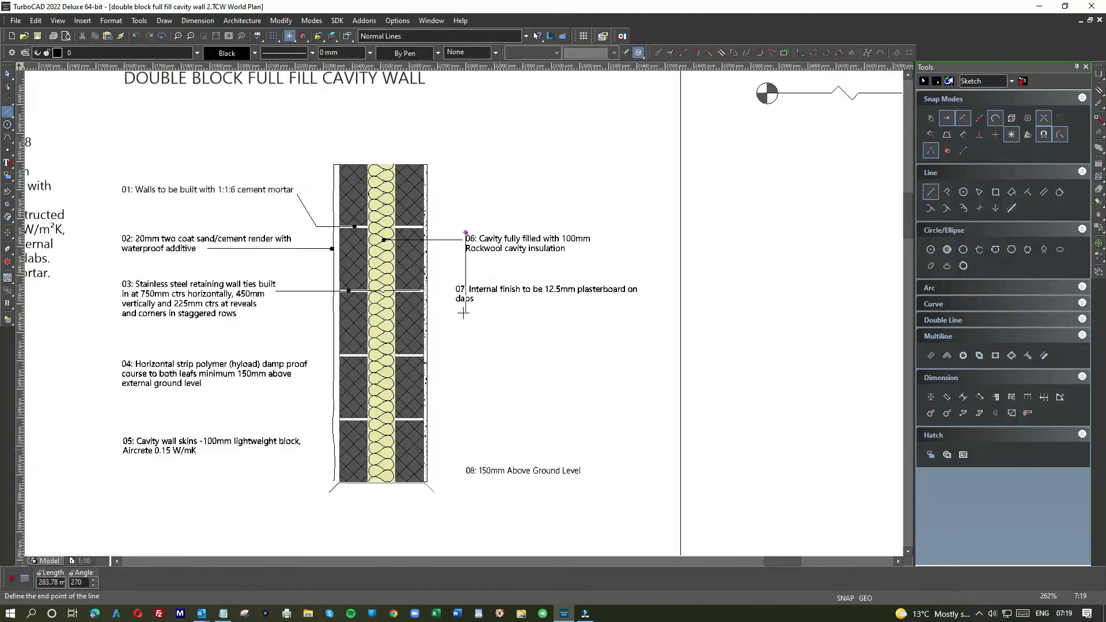
{"action": "left_click", "coordinate": [466, 420]}
{"action": "left_click", "coordinate": [7, 74]}
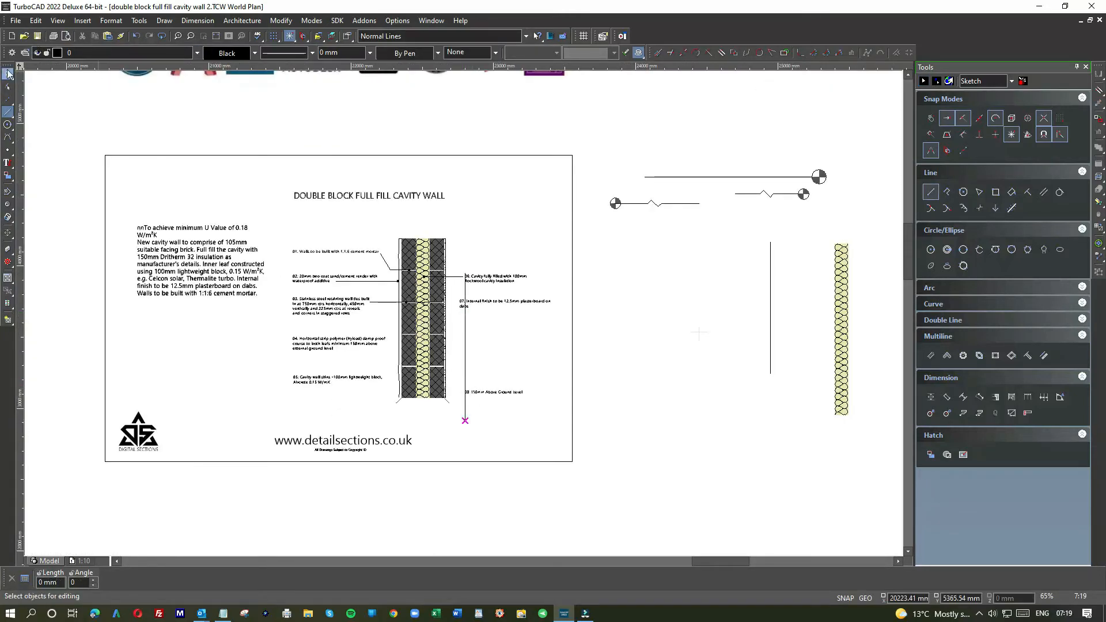
Step: Move note 07 right against the vertical alignment line and down to midway between the second and third mortar joints
{"action": "scroll", "coordinate": [461, 316], "scroll_direction": "up", "scroll_amount": 5}
{"action": "left_click", "coordinate": [490, 337]}
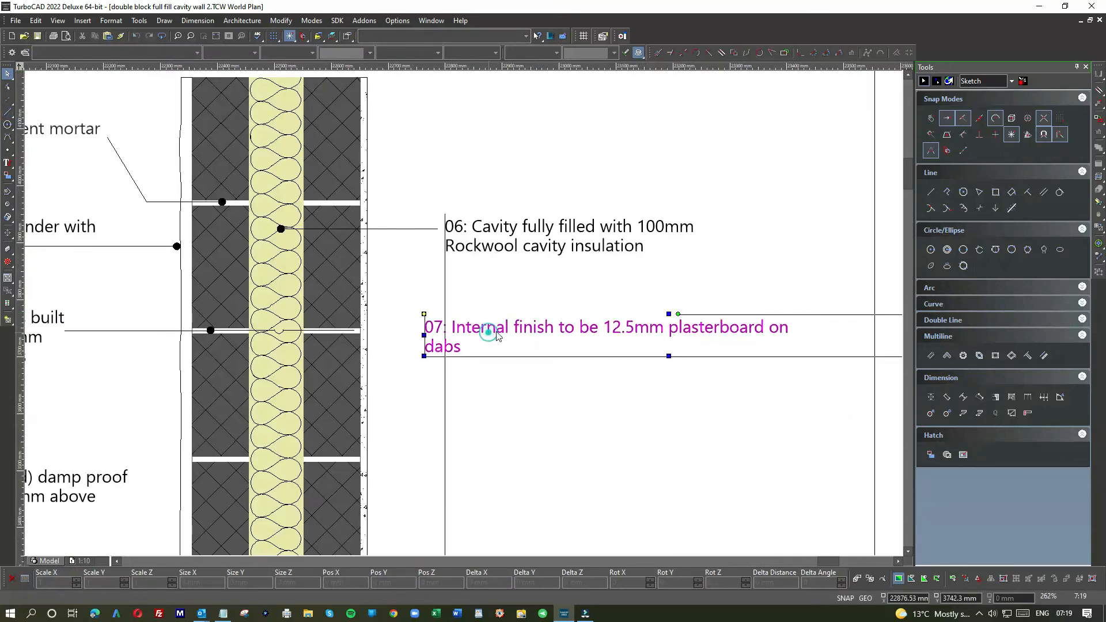
{"action": "left_click_drag", "start_coordinate": [495, 331], "coordinate": [516, 330]}
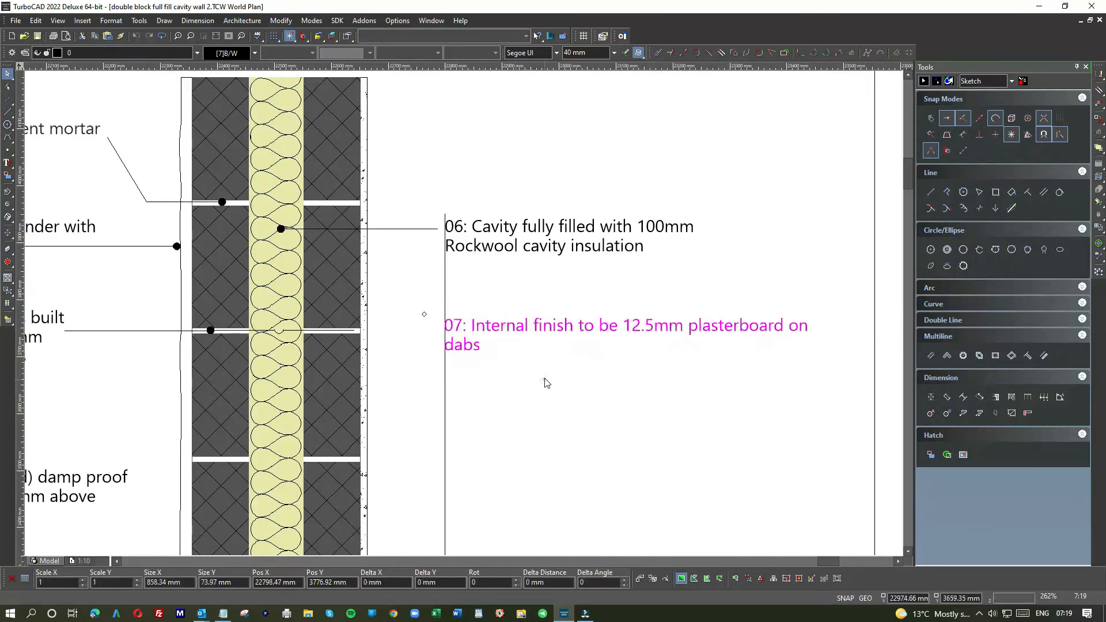
{"action": "left_click", "coordinate": [543, 378]}
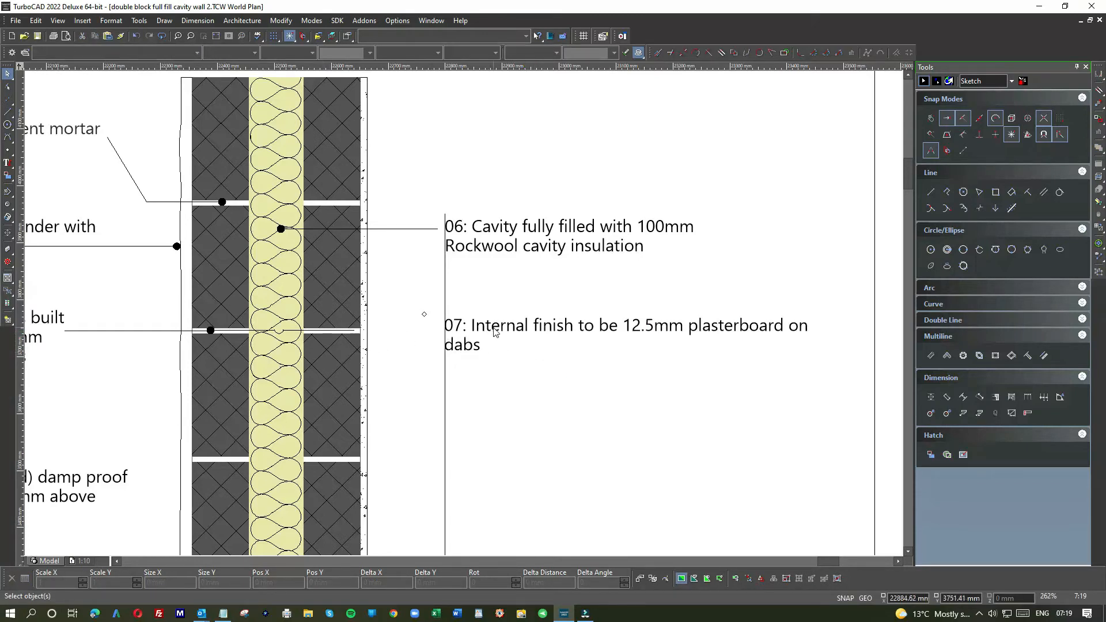
{"action": "scroll", "coordinate": [494, 330], "scroll_direction": "down", "scroll_amount": 2}
{"action": "left_click", "coordinate": [466, 314]}
{"action": "left_click_drag", "start_coordinate": [448, 312], "coordinate": [474, 345]}
{"action": "left_click", "coordinate": [494, 405]}
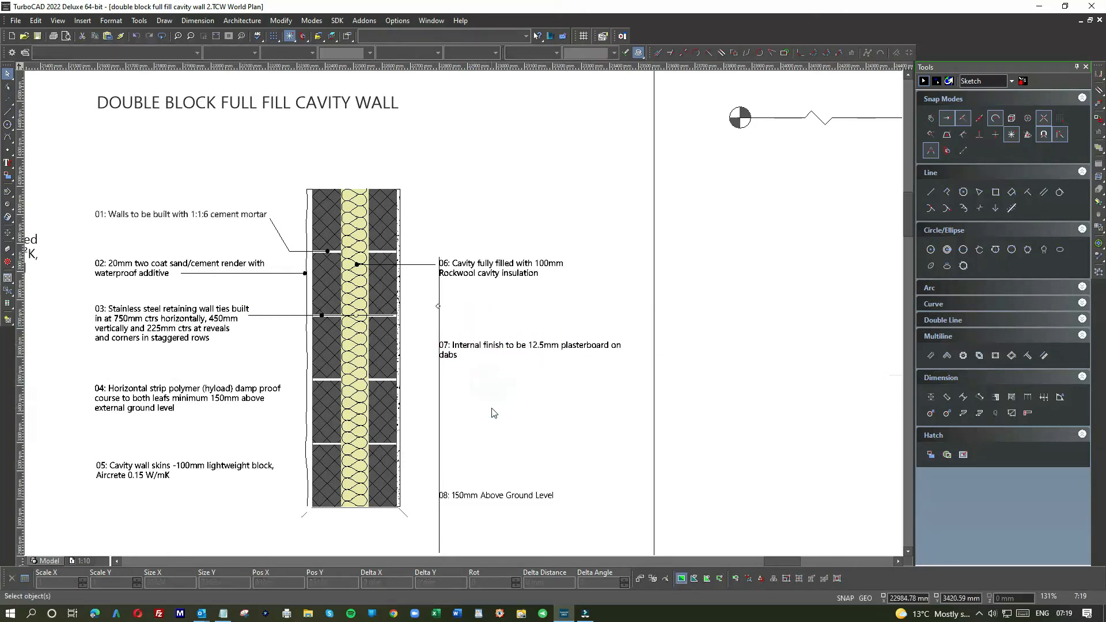
Step: Move note 08 about 17 mm down the vertical alignment line, keeping its left edge on the line
{"action": "scroll", "coordinate": [465, 318], "scroll_direction": "down", "scroll_amount": 2}
{"action": "left_click", "coordinate": [465, 317]}
{"action": "scroll", "coordinate": [465, 316], "scroll_direction": "up", "scroll_amount": 2}
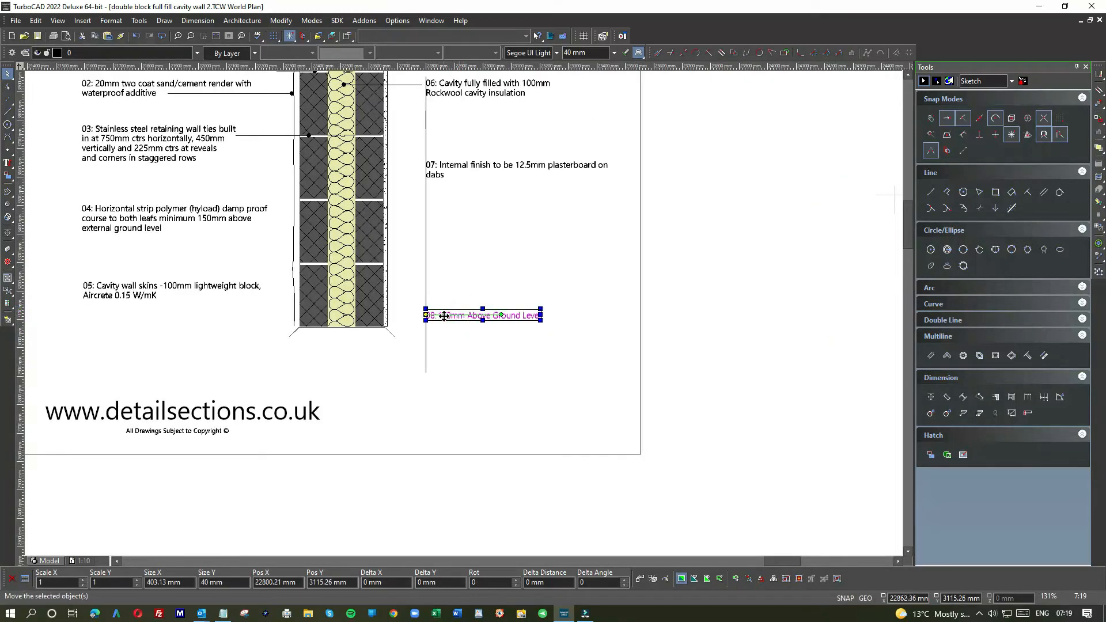
{"action": "scroll", "coordinate": [437, 316], "scroll_direction": "up", "scroll_amount": 2}
{"action": "left_click", "coordinate": [465, 358]}
{"action": "left_click", "coordinate": [481, 318]}
{"action": "left_click_drag", "start_coordinate": [488, 312], "coordinate": [493, 337]}
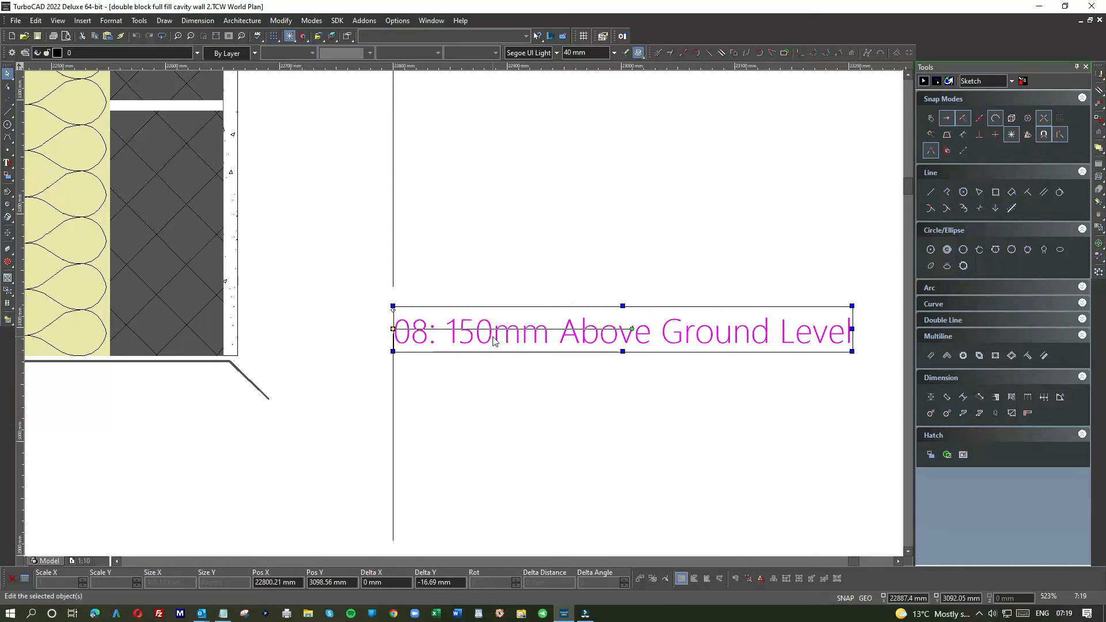
{"action": "left_click", "coordinate": [505, 377]}
Step: Change note 08's text to "08: DPC 150mm Above Ground Level"
{"action": "left_click", "coordinate": [455, 336]}
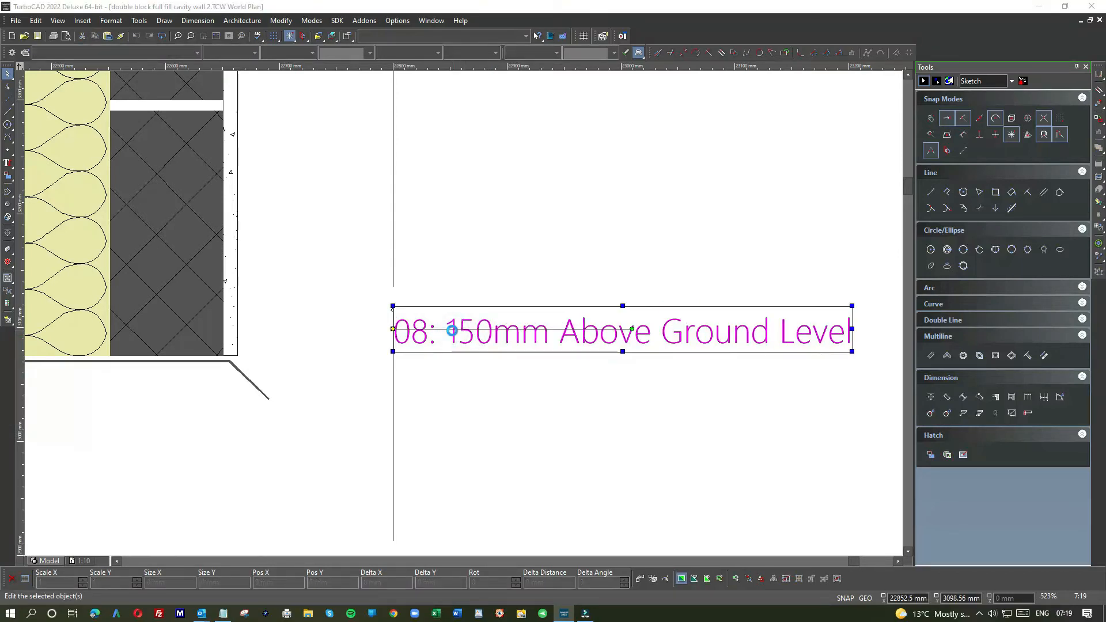
{"action": "double_click", "coordinate": [451, 330]}
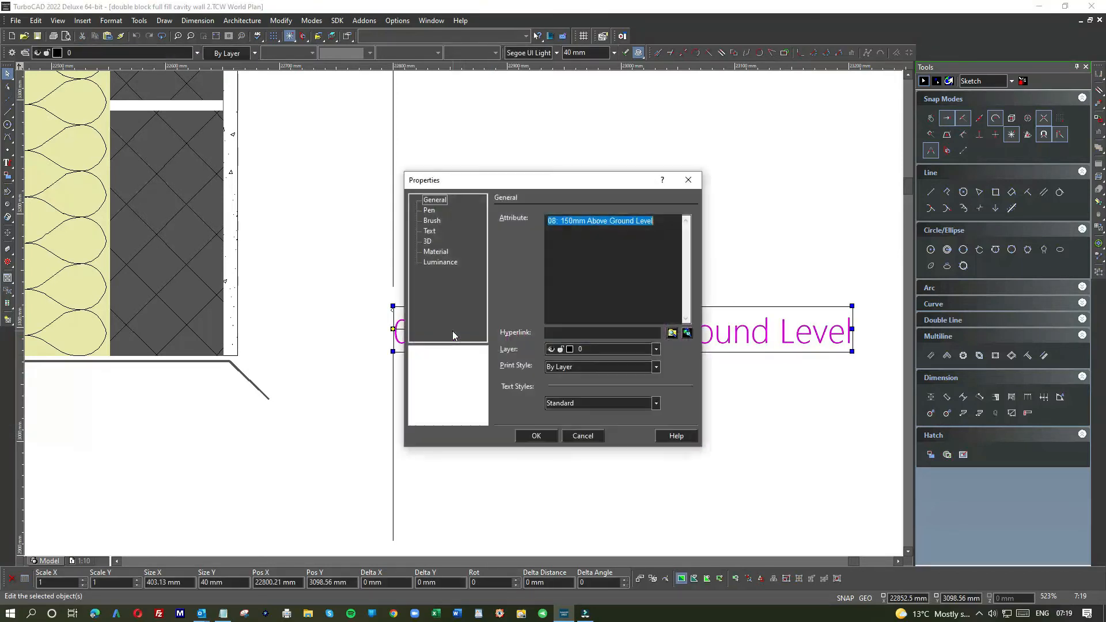
{"action": "left_click", "coordinate": [562, 221]}
{"action": "type", "text": "DPC"}
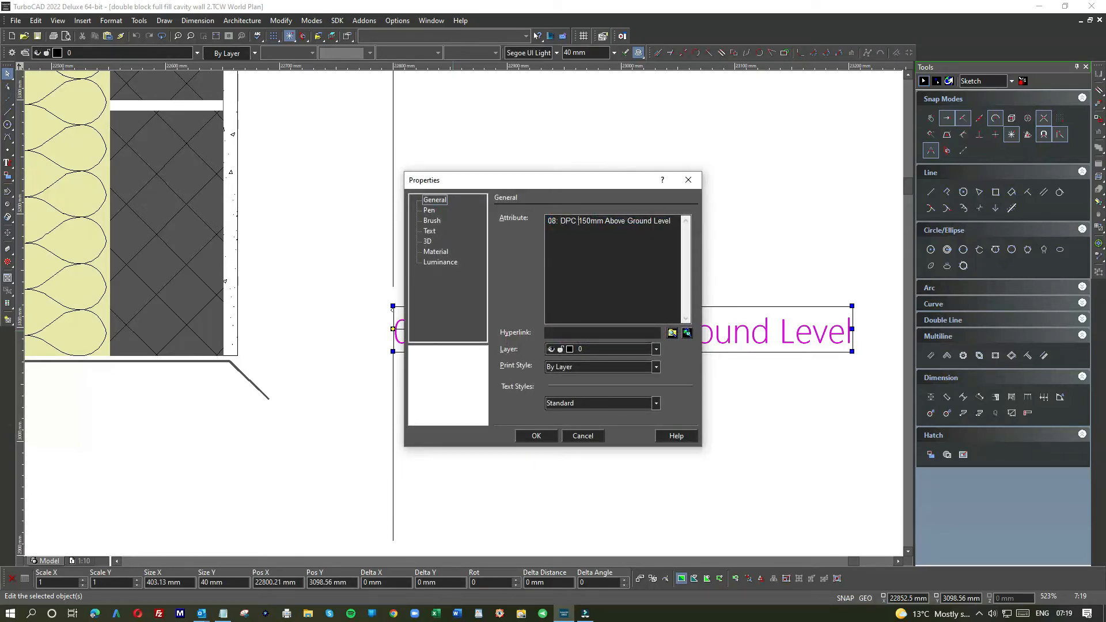
{"action": "left_click", "coordinate": [534, 436]}
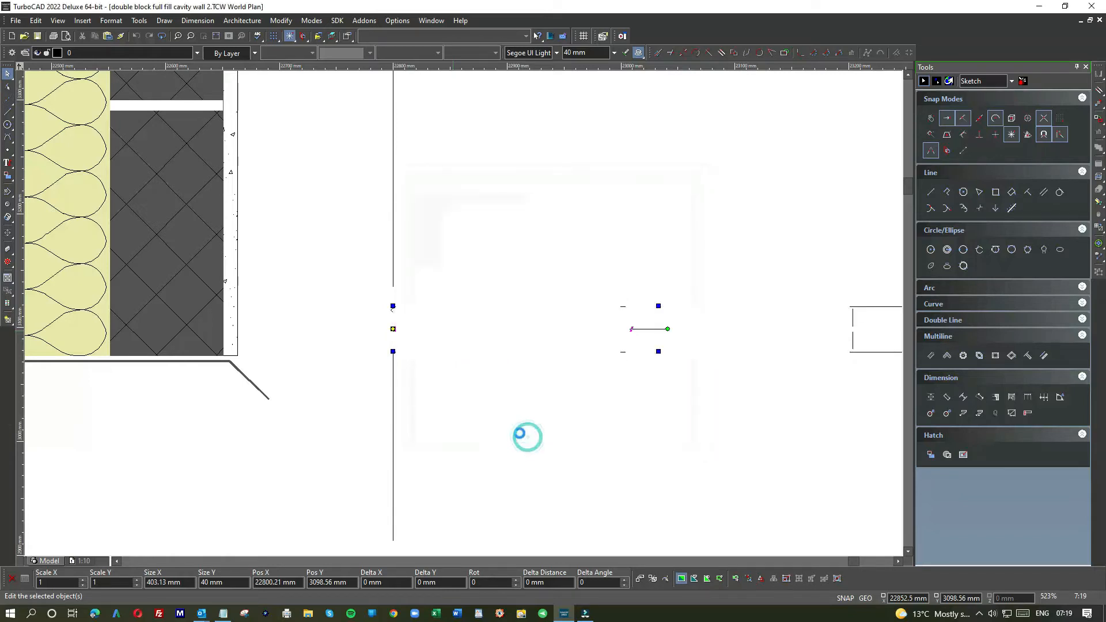
{"action": "scroll", "coordinate": [464, 412], "scroll_direction": "down", "scroll_amount": 2}
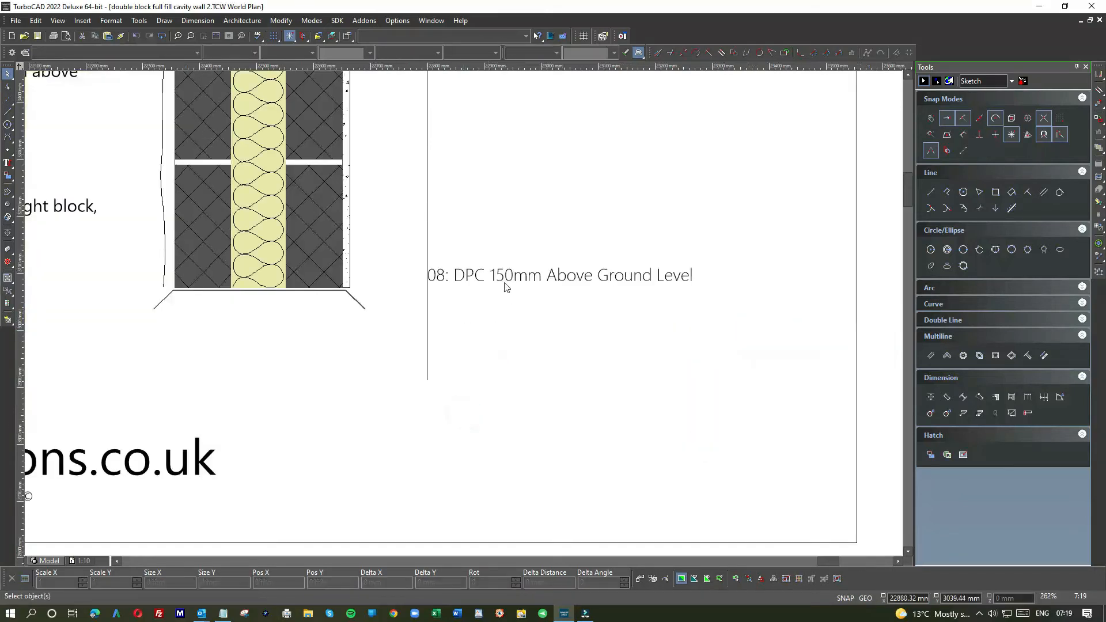
Step: Draw a diagonal leader about 49 mm wide and 45 mm high from the splayed line at the wall's base towards note 08, nudging it off the splay
{"action": "left_click", "coordinate": [930, 192]}
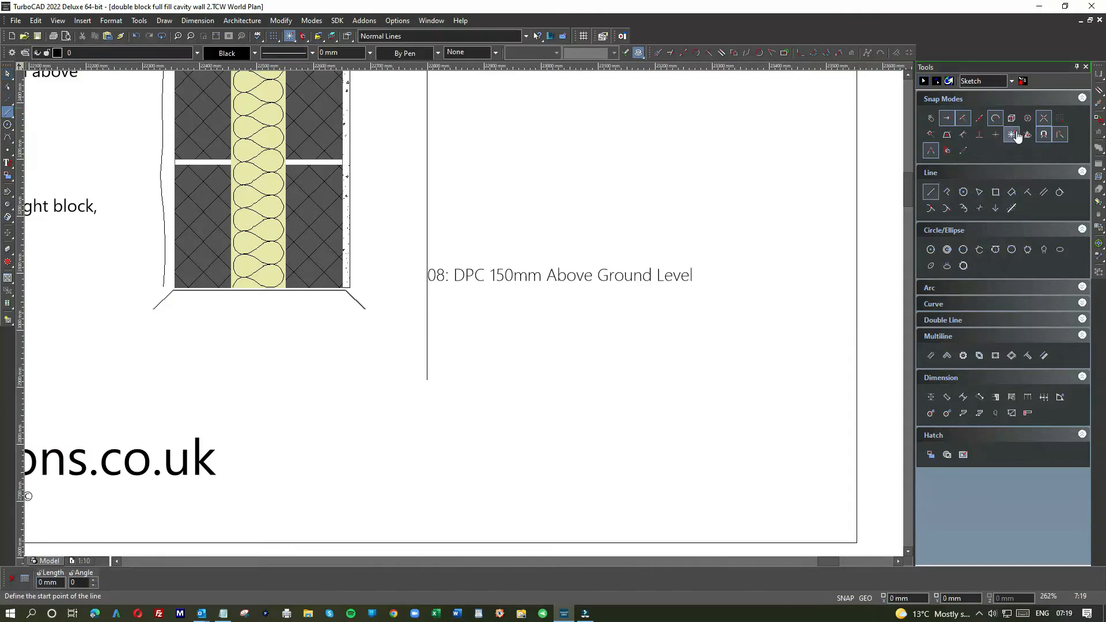
{"action": "left_click", "coordinate": [359, 298]}
{"action": "left_click", "coordinate": [384, 274]}
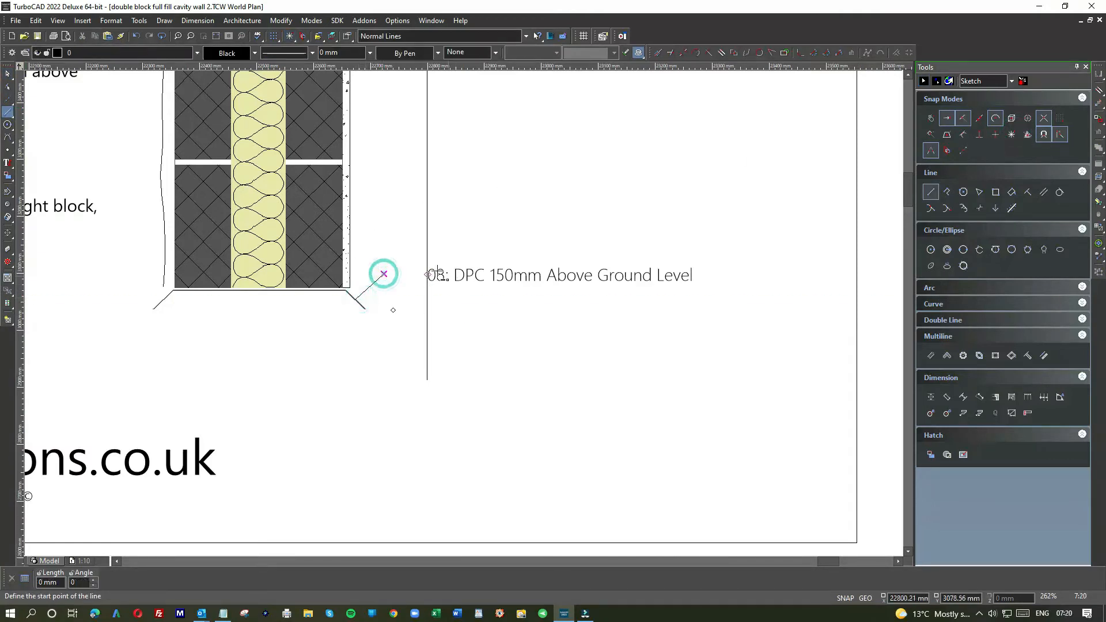
{"action": "left_click", "coordinate": [8, 74]}
{"action": "scroll", "coordinate": [375, 287], "scroll_direction": "up", "scroll_amount": 1}
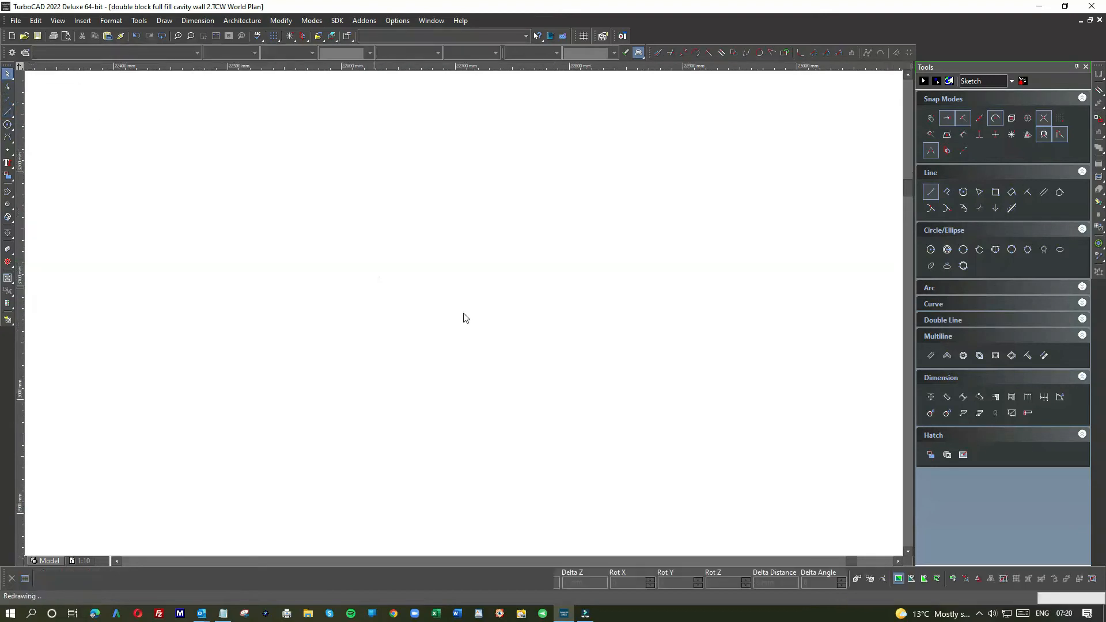
{"action": "scroll", "coordinate": [463, 314], "scroll_direction": "up", "scroll_amount": 1}
{"action": "left_click", "coordinate": [456, 304]}
{"action": "left_click", "coordinate": [451, 321]}
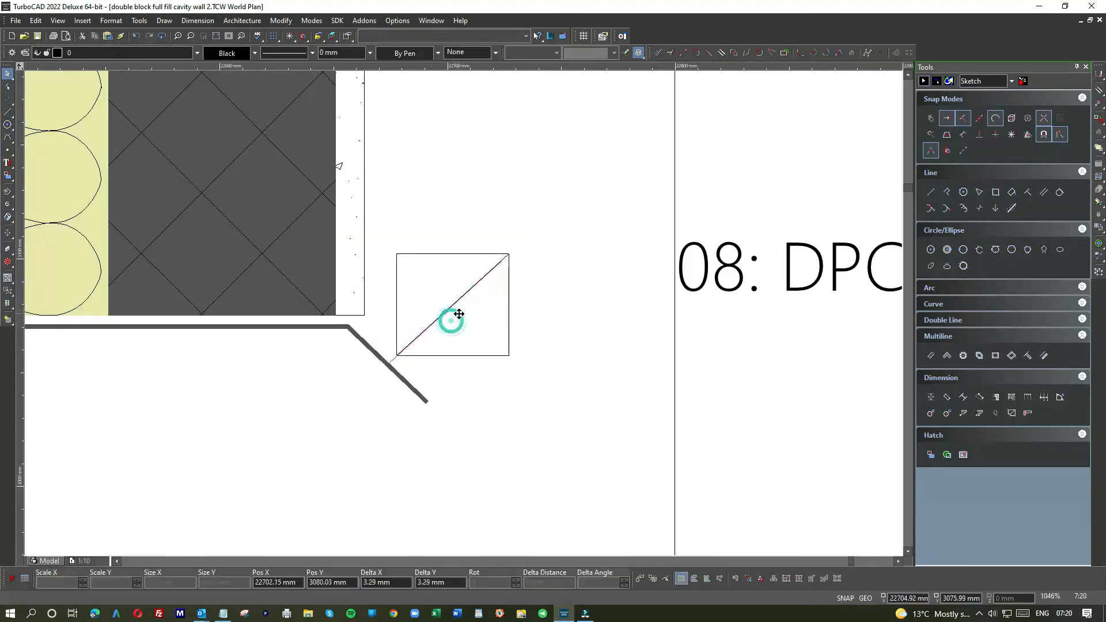
{"action": "left_click", "coordinate": [545, 383]}
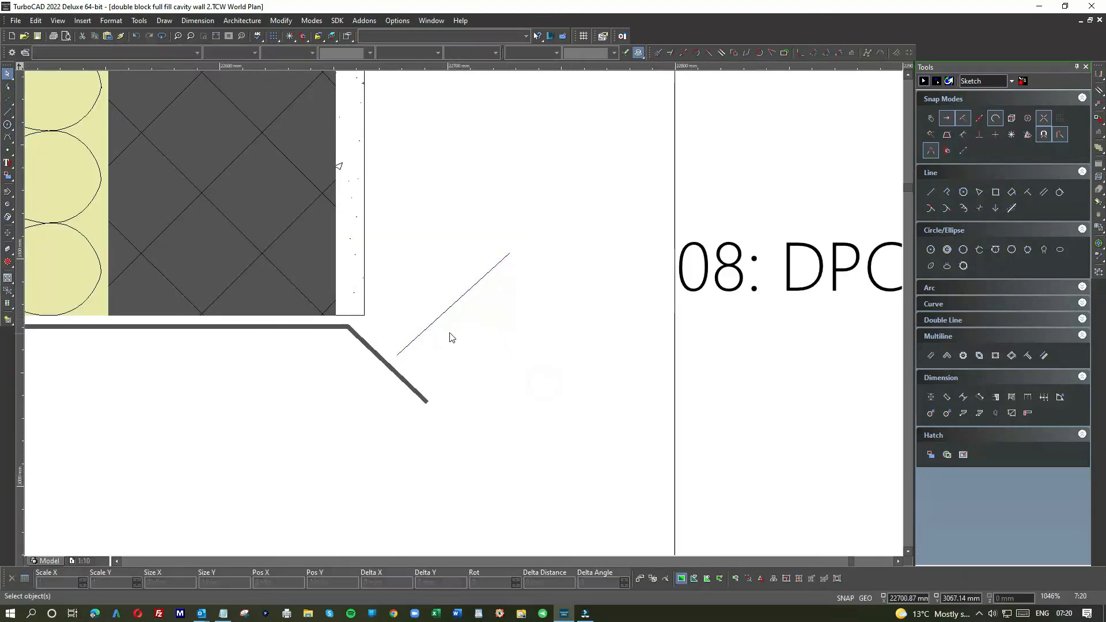
Step: Copy note 03's leader dot and place the copy on the splayed line at the foot of the diagonal leader
{"action": "scroll", "coordinate": [463, 316], "scroll_direction": "down", "scroll_amount": 1}
{"action": "scroll", "coordinate": [463, 318], "scroll_direction": "down", "scroll_amount": 2}
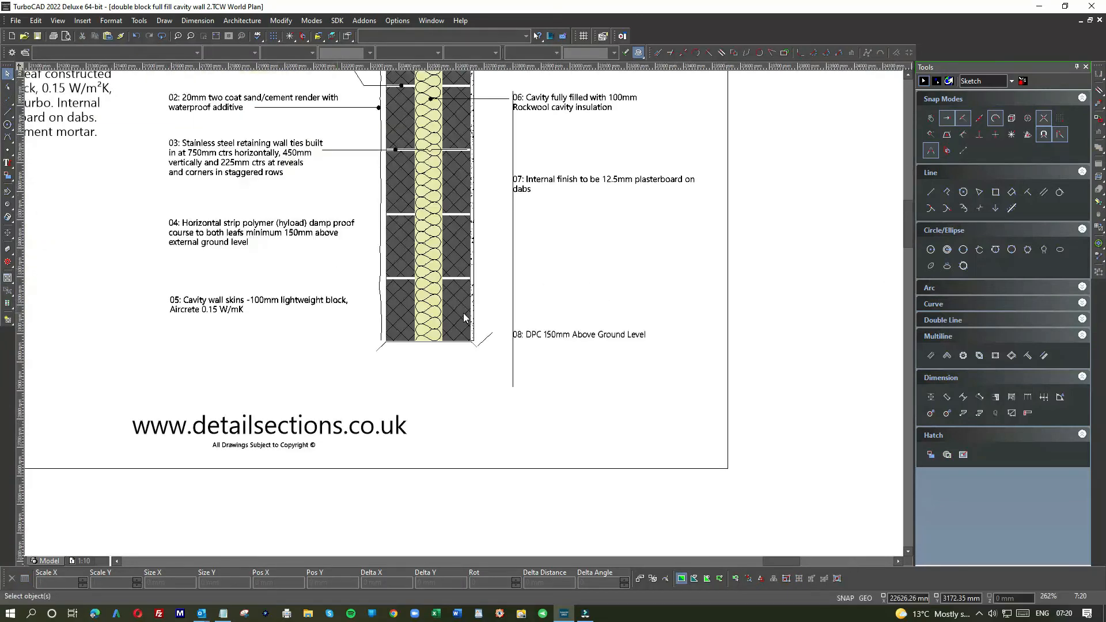
{"action": "scroll", "coordinate": [402, 151], "scroll_direction": "up", "scroll_amount": 3}
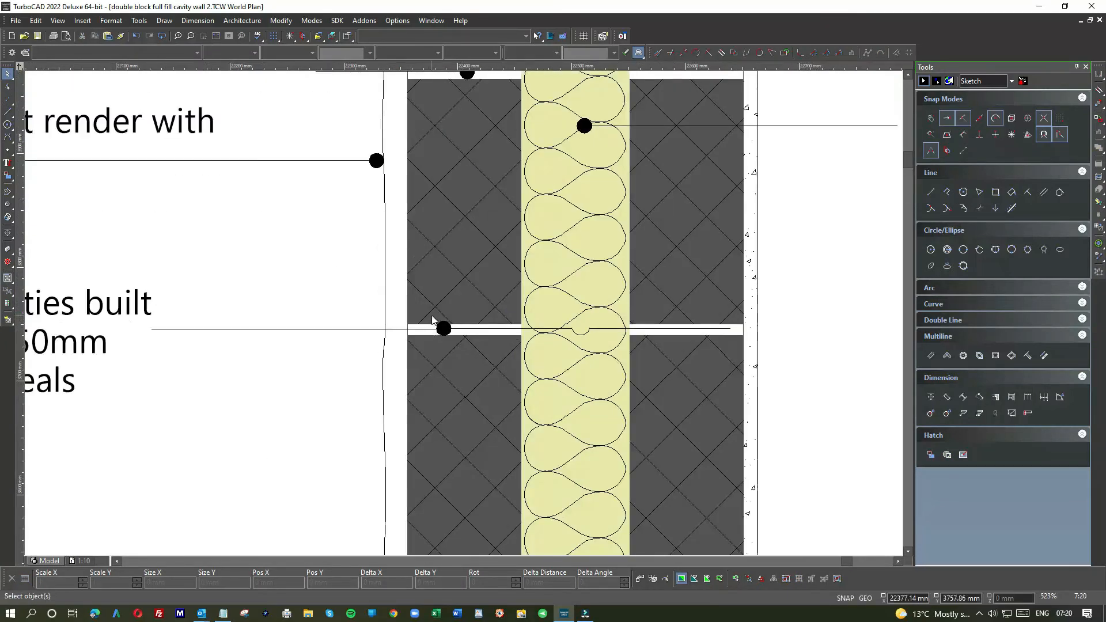
{"action": "left_click", "coordinate": [452, 343]}
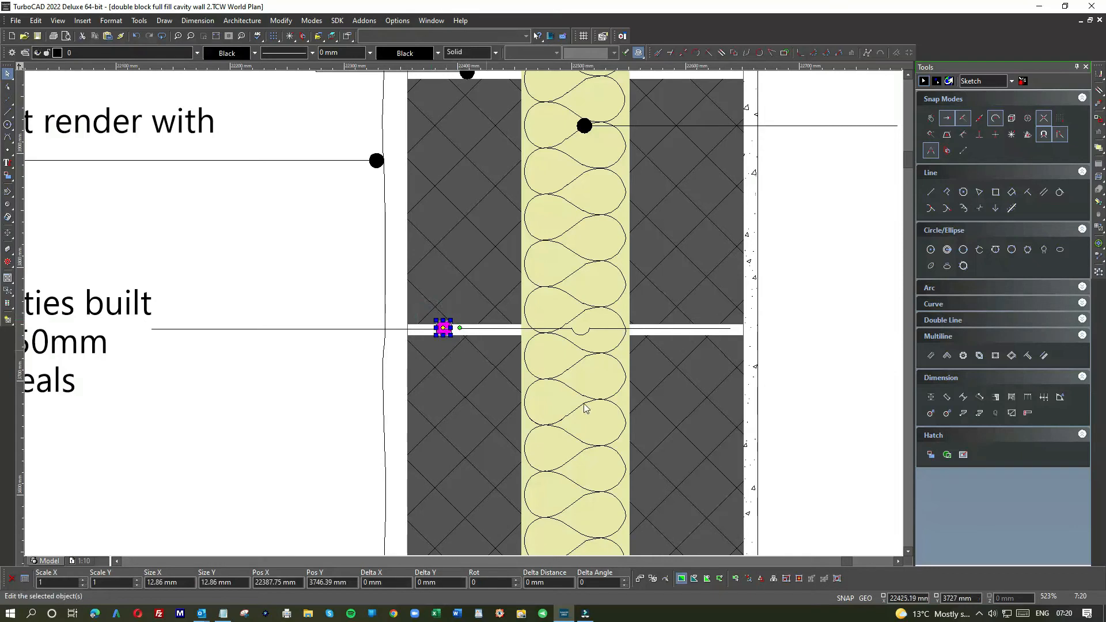
{"action": "scroll", "coordinate": [461, 314], "scroll_direction": "down", "scroll_amount": 3}
{"action": "left_click", "coordinate": [582, 440]}
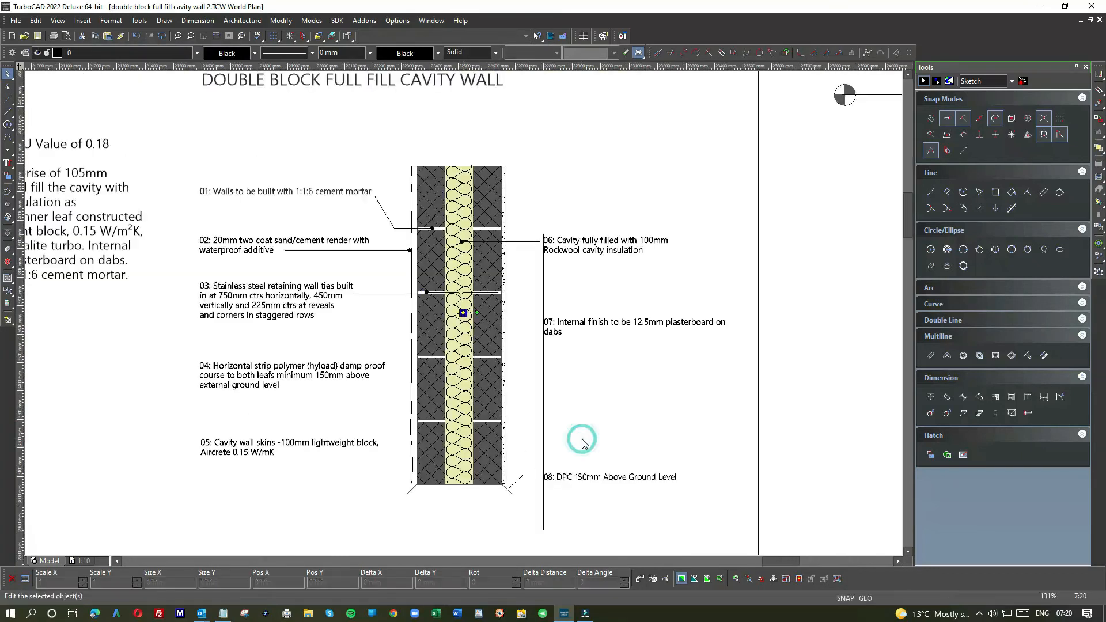
{"action": "left_click", "coordinate": [464, 312]}
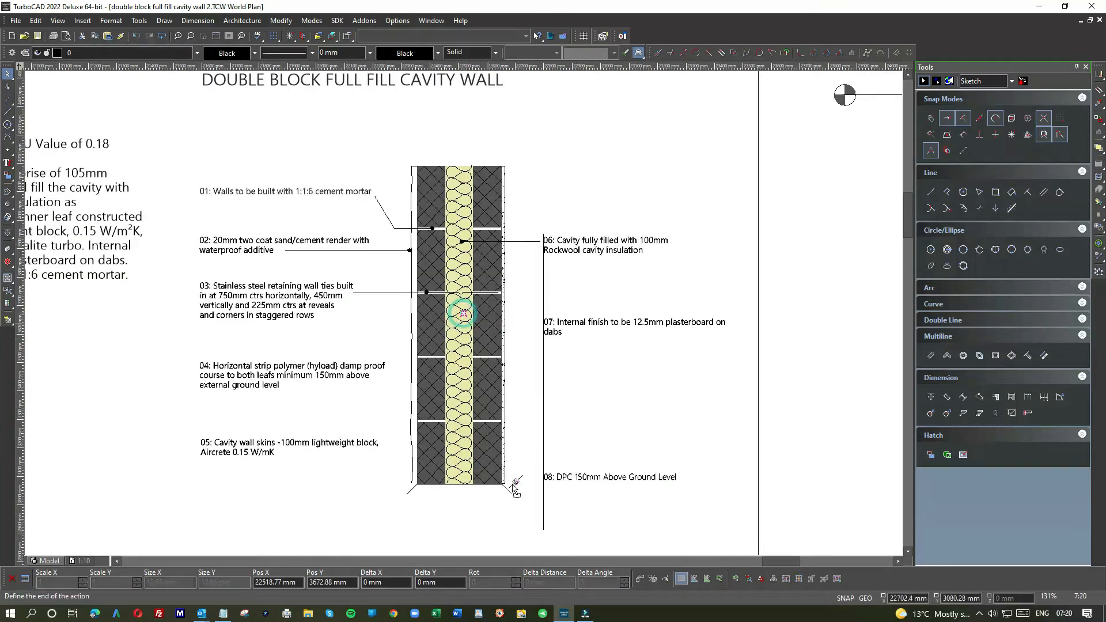
{"action": "left_click", "coordinate": [508, 488]}
{"action": "scroll", "coordinate": [507, 488], "scroll_direction": "up", "scroll_amount": 5}
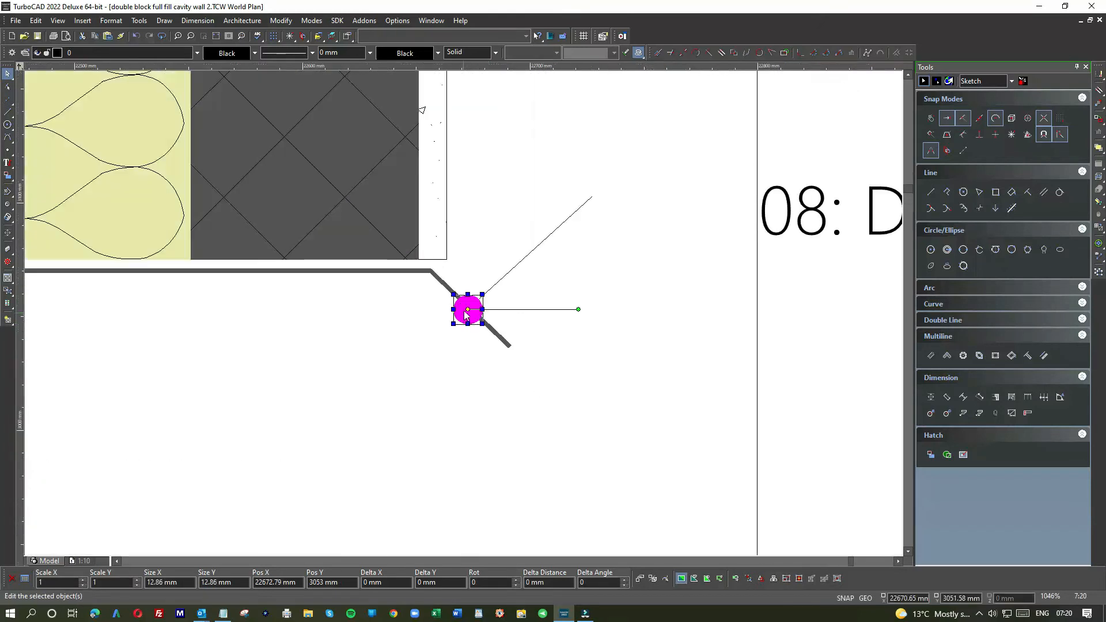
{"action": "left_click", "coordinate": [510, 271]}
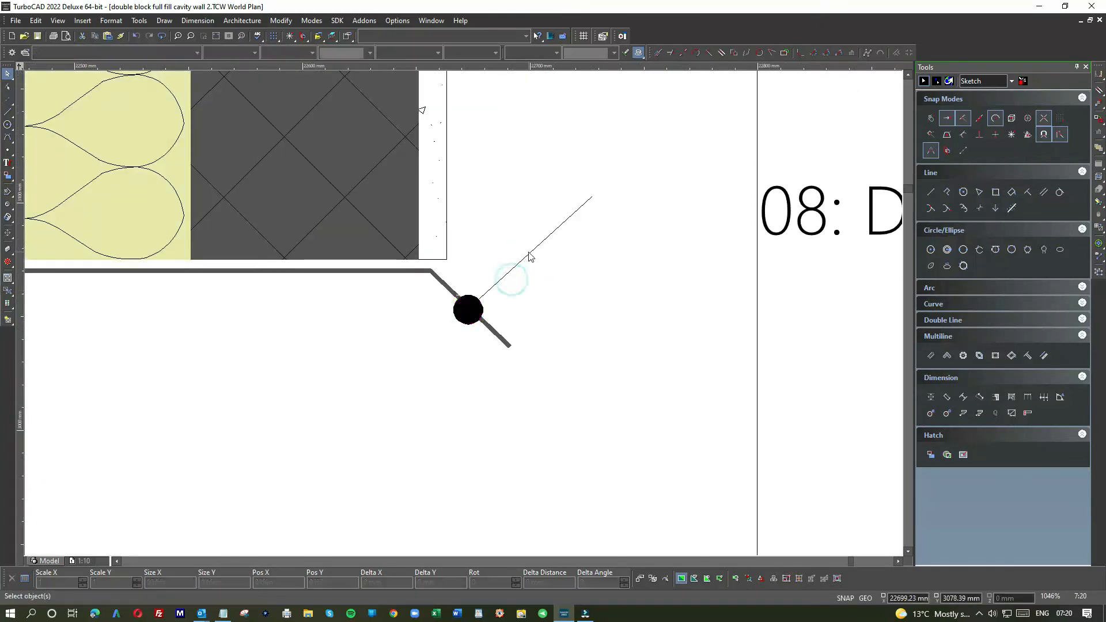
Step: Move the copied dot to just outside the splayed line and reposition the diagonal leader so its lower end meets the dot
{"action": "left_click_drag", "start_coordinate": [535, 232], "coordinate": [605, 175]}
{"action": "left_click_drag", "start_coordinate": [436, 284], "coordinate": [489, 326]}
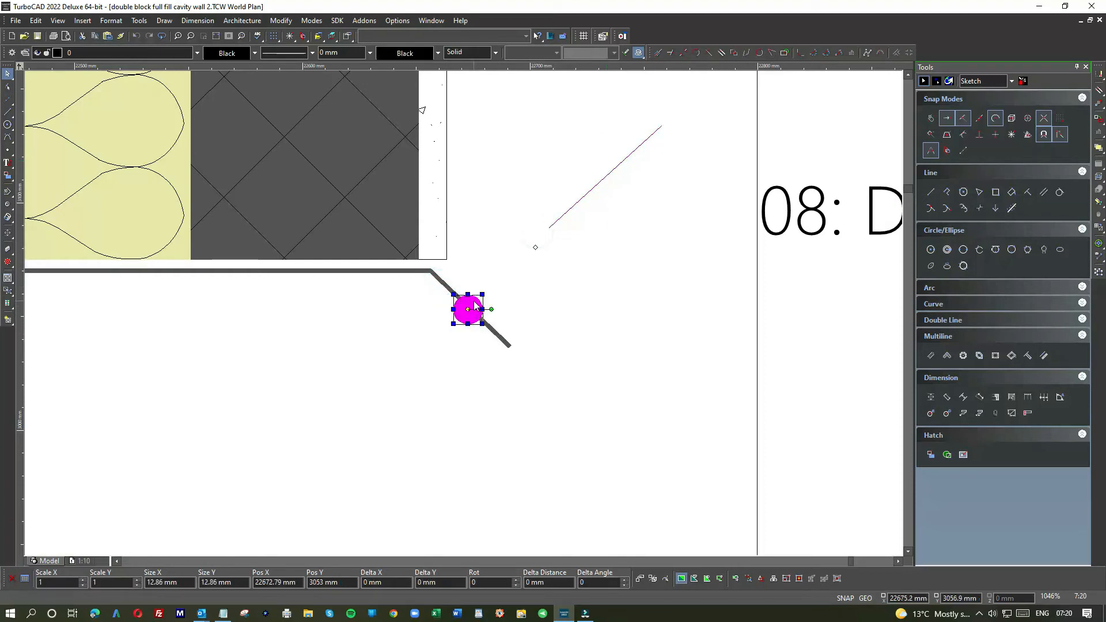
{"action": "left_click_drag", "start_coordinate": [491, 282], "coordinate": [493, 282]}
{"action": "left_click", "coordinate": [574, 275]}
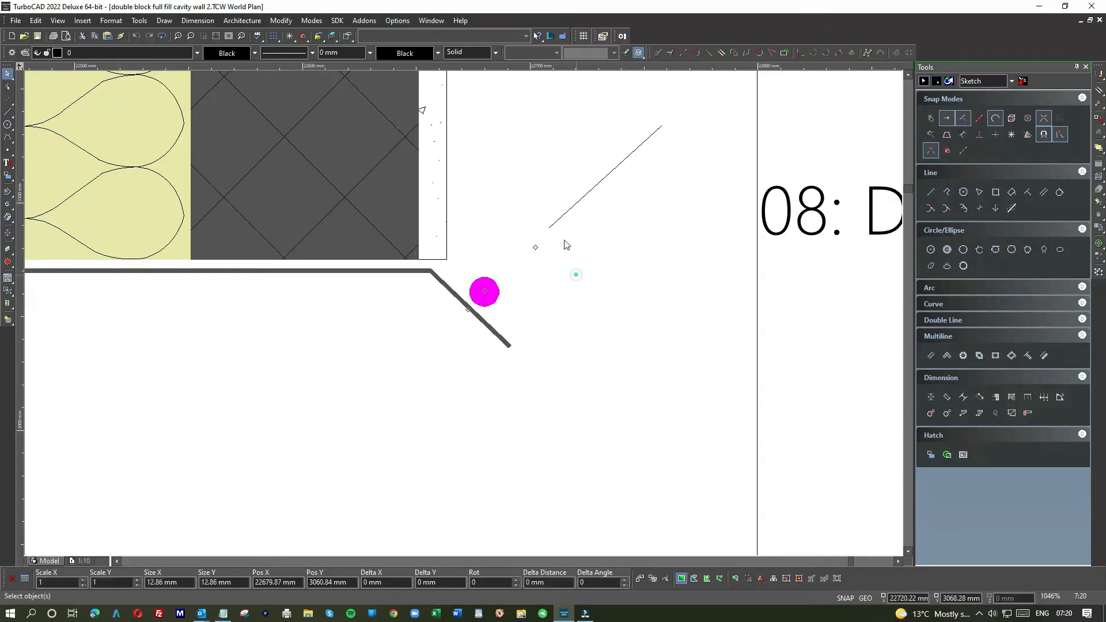
{"action": "left_click_drag", "start_coordinate": [564, 218], "coordinate": [519, 273]}
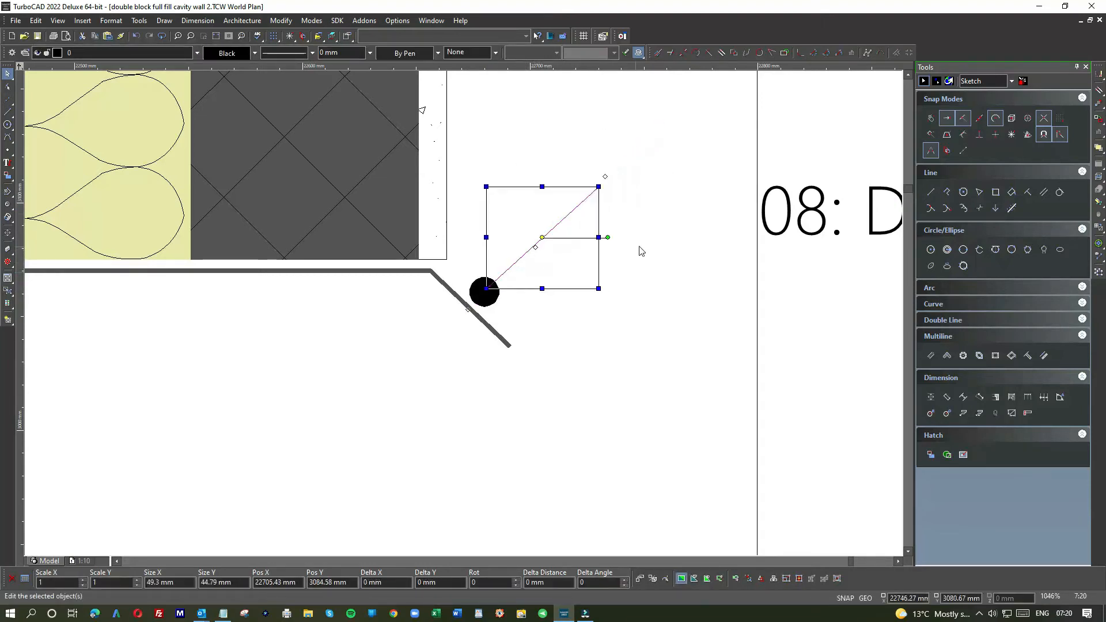
{"action": "left_click", "coordinate": [638, 246]}
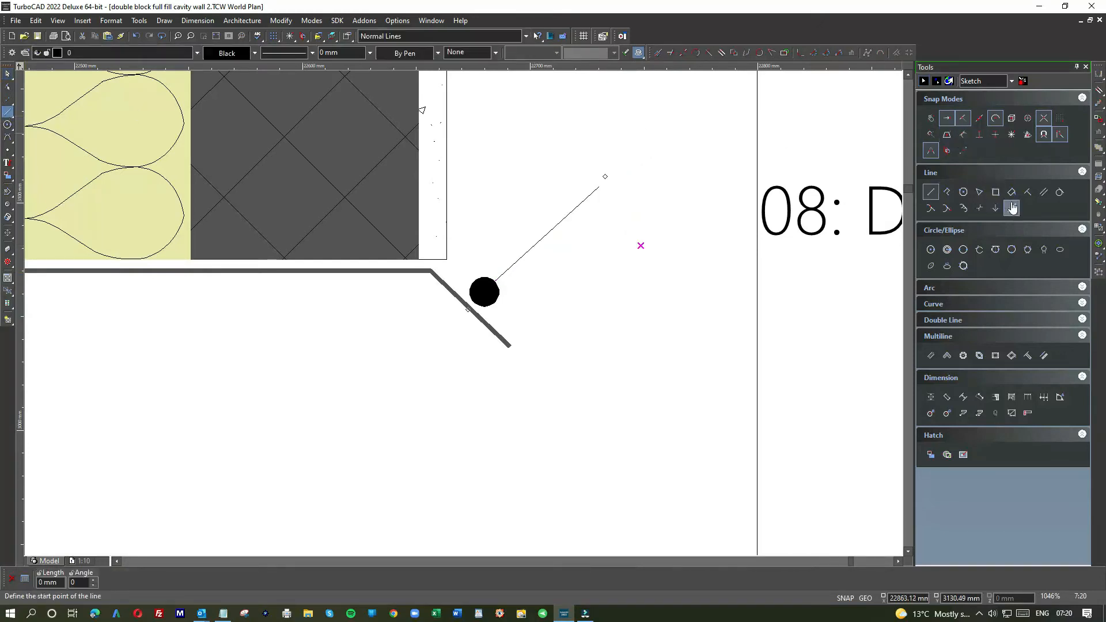
Step: Draw a horizontal leader line from just before note 08's text back past the diagonal leader
{"action": "left_click", "coordinate": [1014, 137]}
{"action": "left_click", "coordinate": [748, 211]}
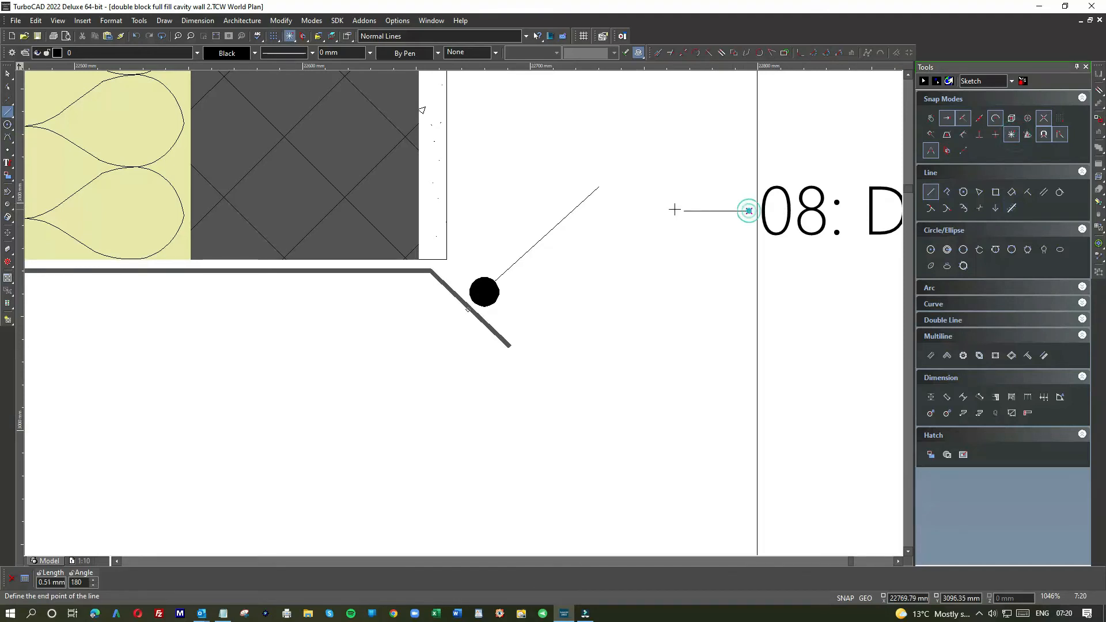
{"action": "left_click", "coordinate": [553, 211]}
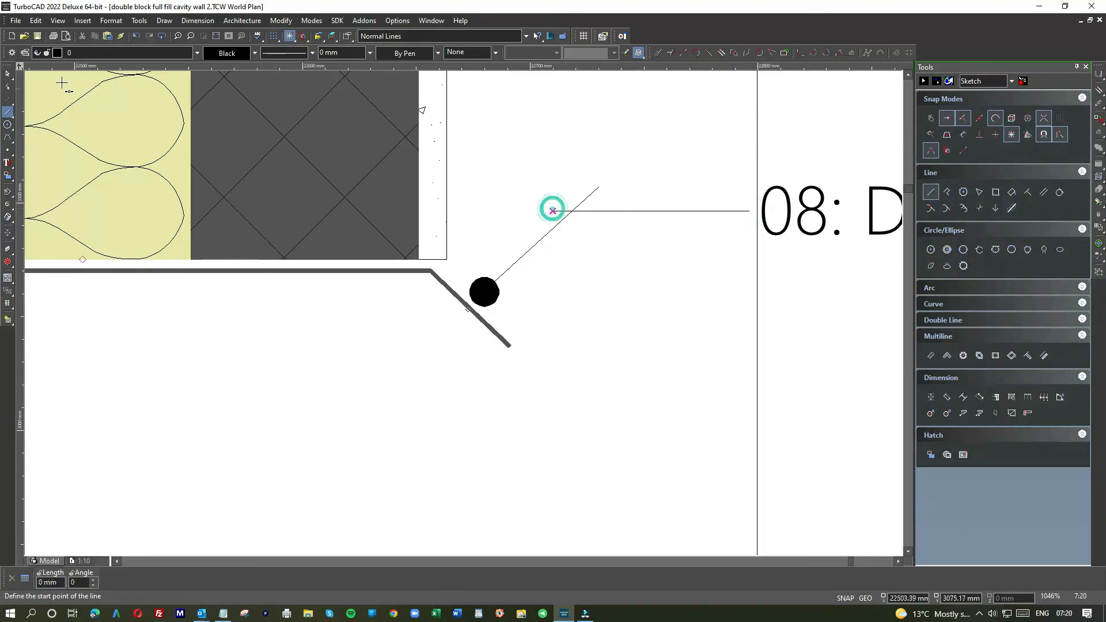
Step: Trim note 08's horizontal and diagonal leader lines so they meet in one clean corner
{"action": "right_click", "coordinate": [606, 185]}
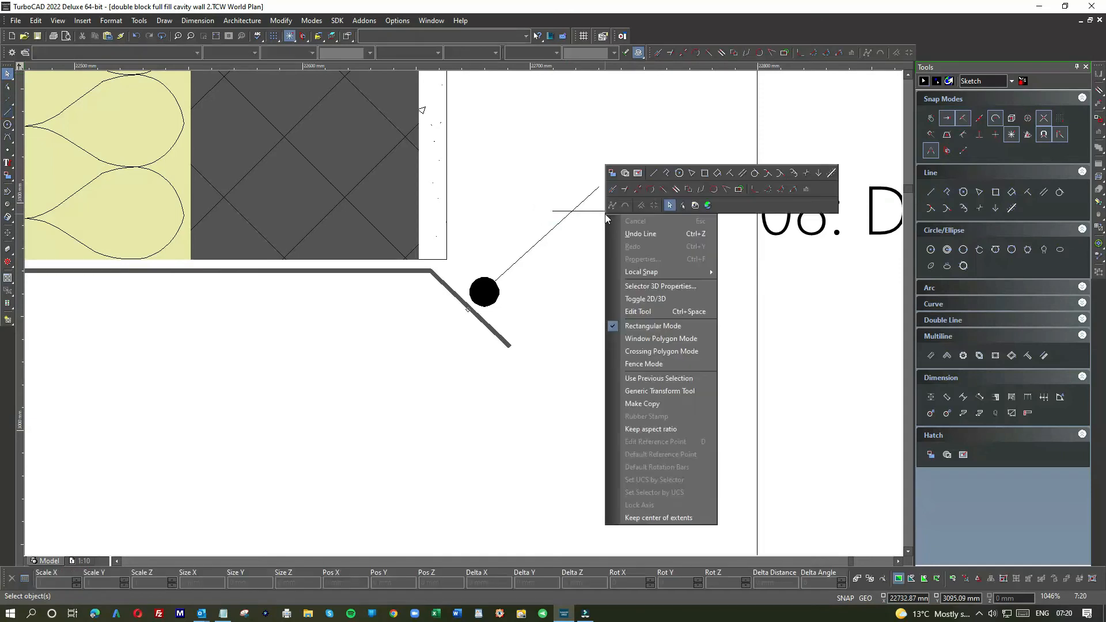
{"action": "left_click", "coordinate": [726, 189]}
{"action": "left_click", "coordinate": [593, 212]}
{"action": "left_click", "coordinate": [562, 220]}
{"action": "scroll", "coordinate": [461, 311], "scroll_direction": "down", "scroll_amount": 4}
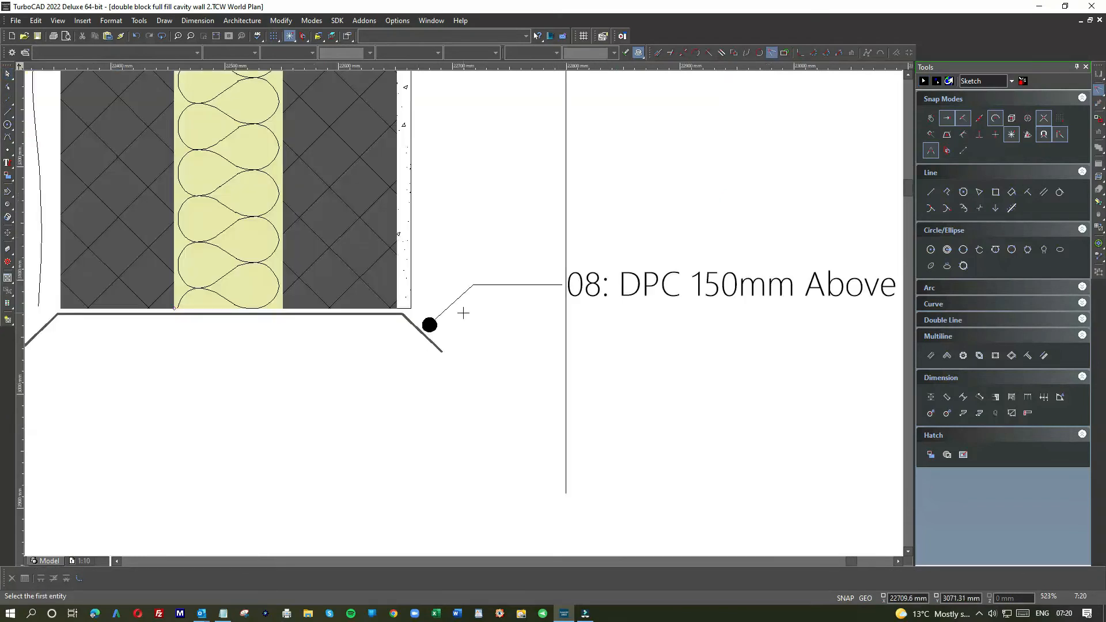
{"action": "scroll", "coordinate": [464, 311], "scroll_direction": "down", "scroll_amount": 2}
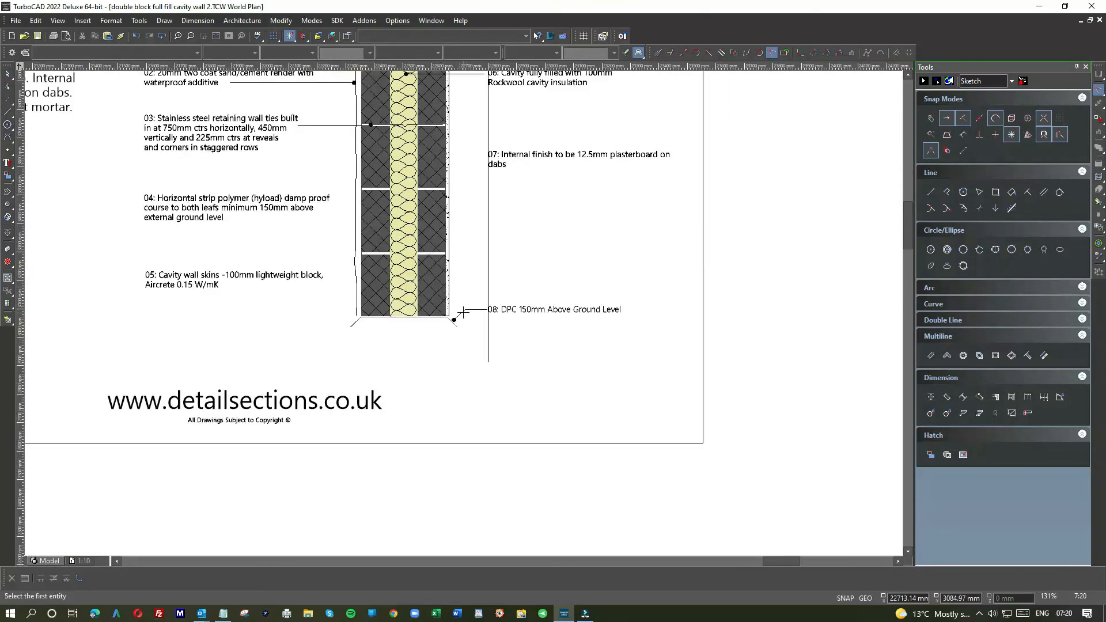
{"action": "left_click", "coordinate": [8, 73]}
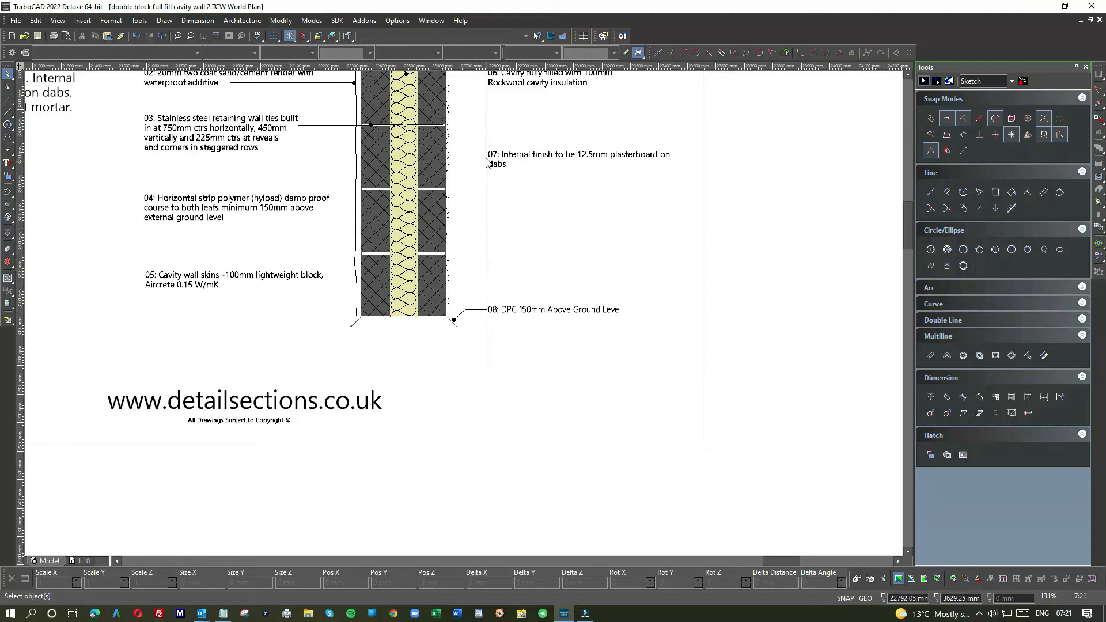
Step: Copy note 08's leader dot and place the copy against the outer face of the internal finish, level with note 07
{"action": "left_click", "coordinate": [452, 318]}
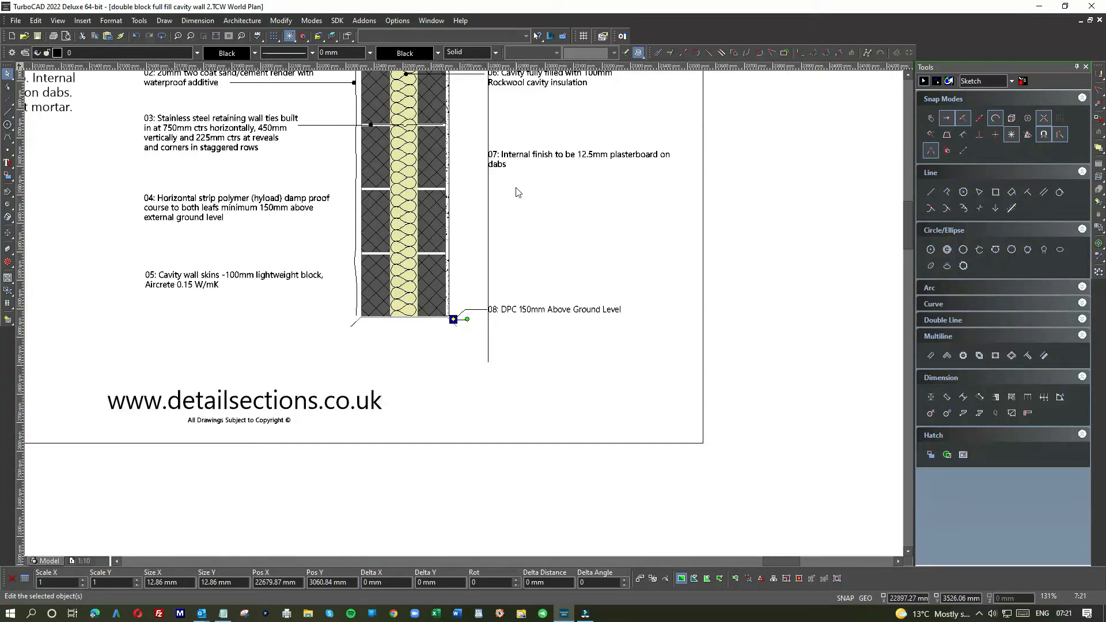
{"action": "left_click", "coordinate": [516, 188]}
{"action": "left_click", "coordinate": [459, 316]}
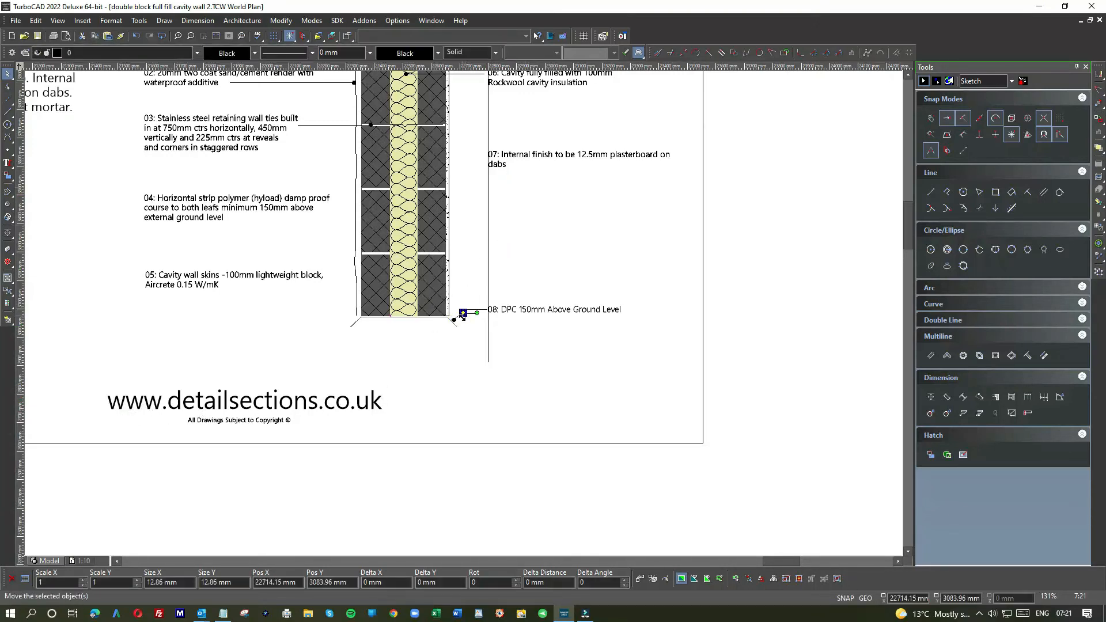
{"action": "left_click", "coordinate": [460, 154]}
{"action": "scroll", "coordinate": [460, 156], "scroll_direction": "up", "scroll_amount": 2}
{"action": "scroll", "coordinate": [463, 312], "scroll_direction": "up", "scroll_amount": 1}
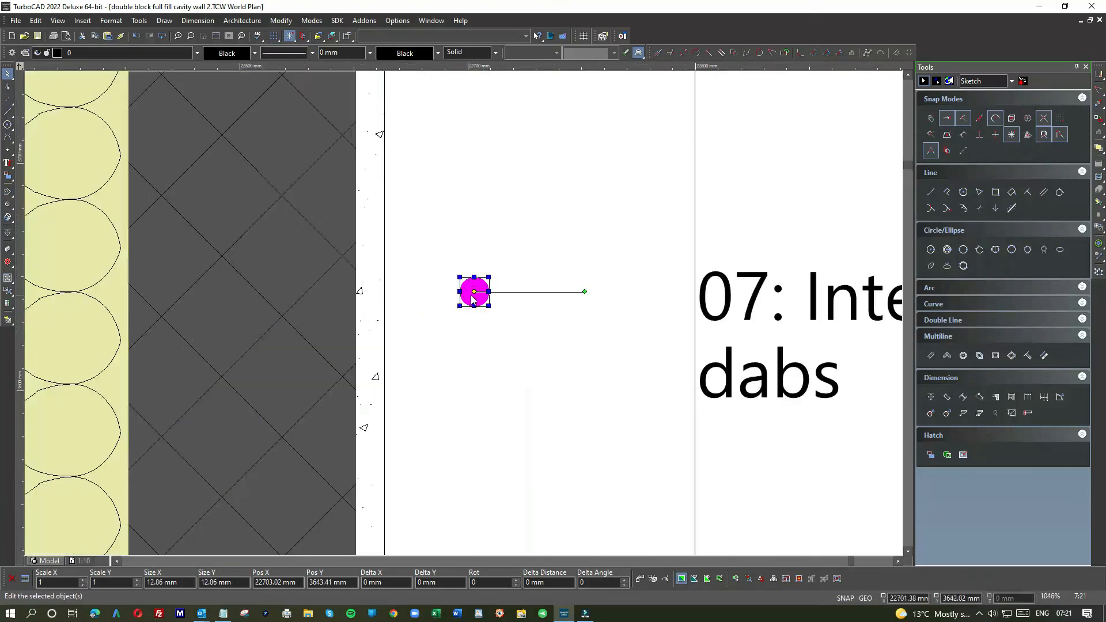
{"action": "left_click", "coordinate": [473, 297]}
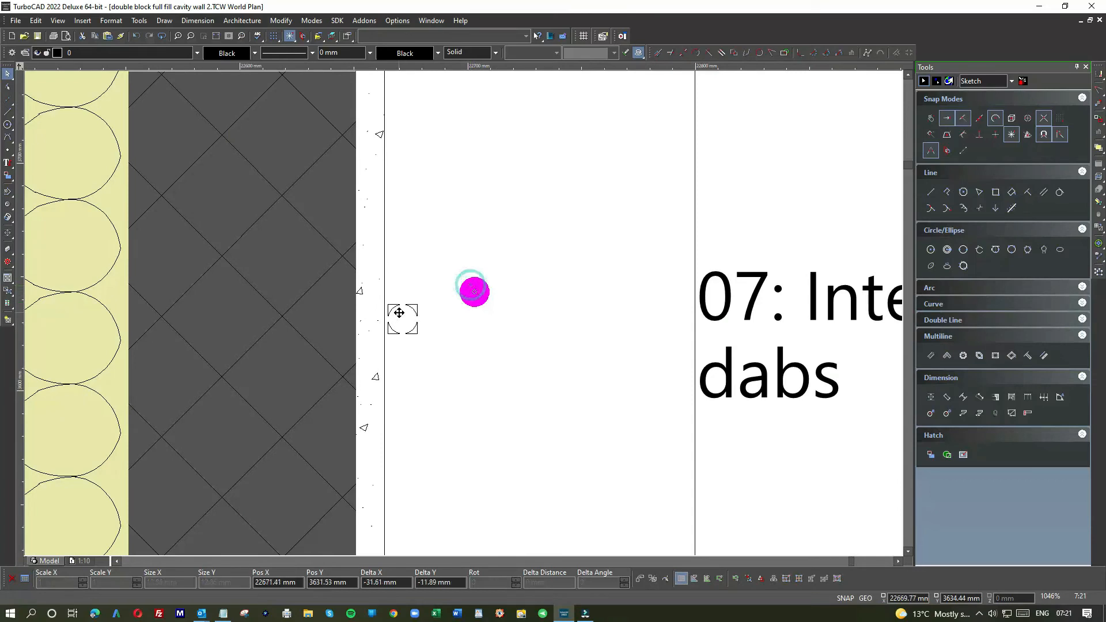
{"action": "left_click", "coordinate": [399, 322]}
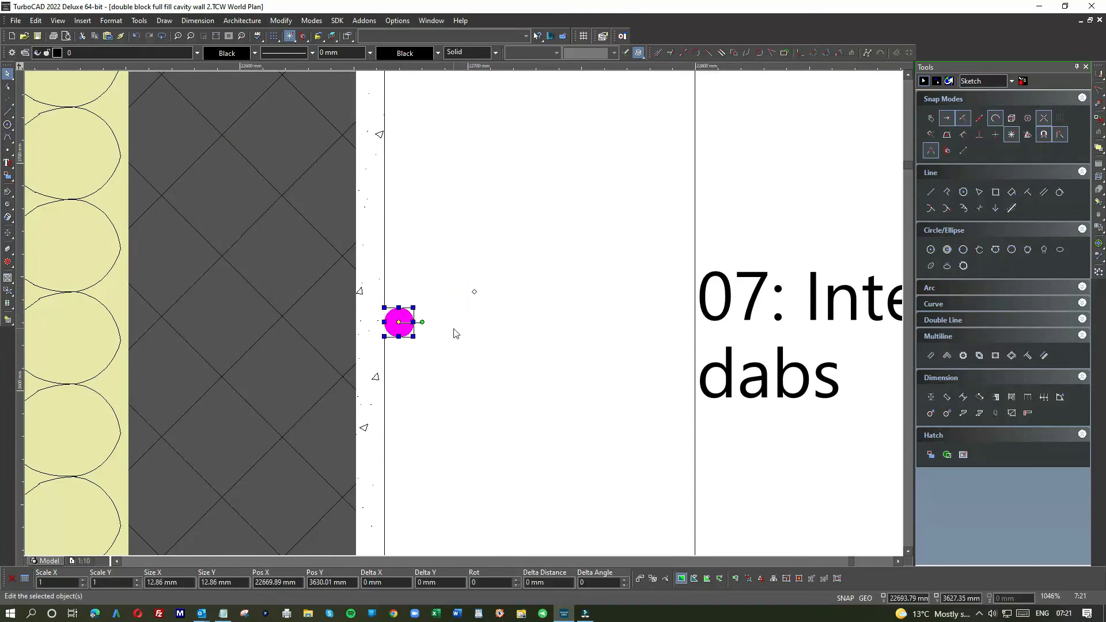
Step: Draw a horizontal leader line from note 07's dot at the internal finish to just before the note text
{"action": "left_click", "coordinate": [453, 329]}
{"action": "left_click", "coordinate": [8, 112]}
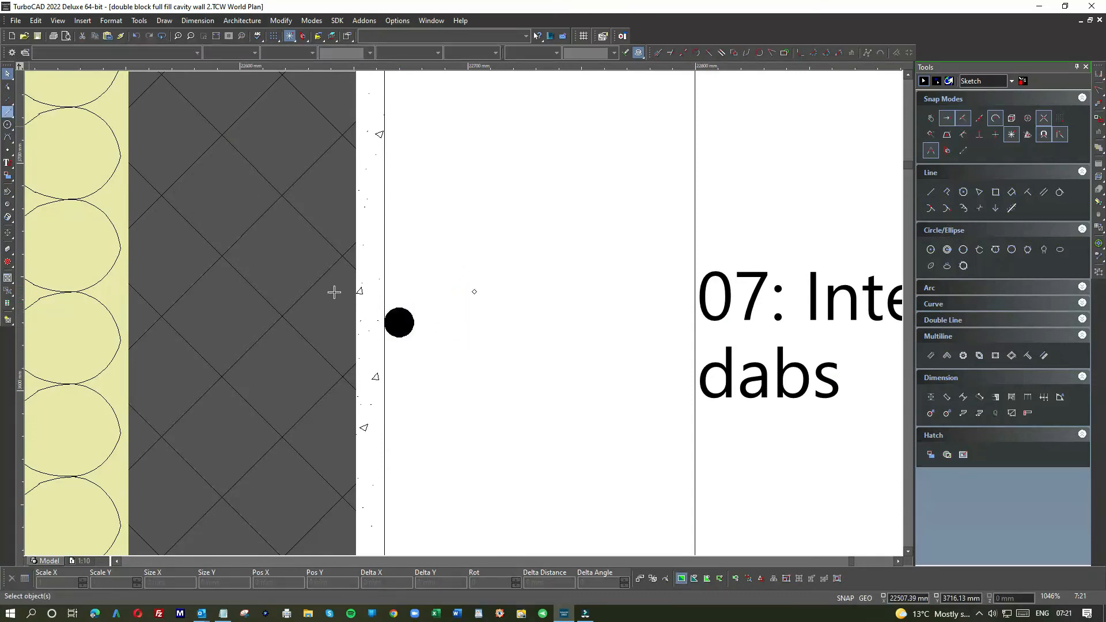
{"action": "left_click", "coordinate": [412, 322]}
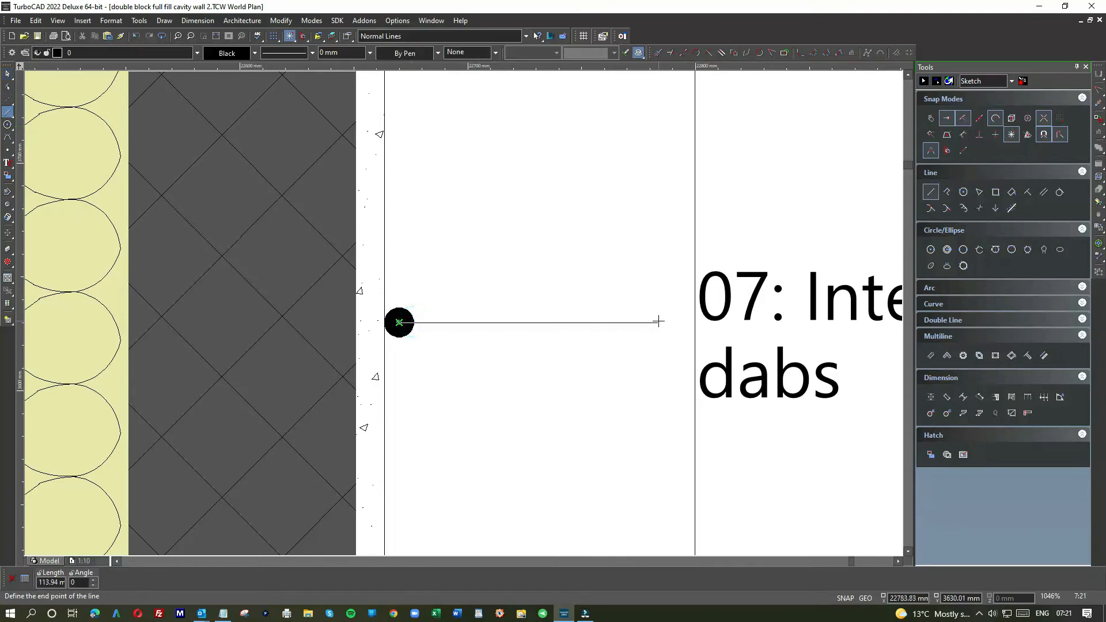
{"action": "left_click", "coordinate": [684, 322]}
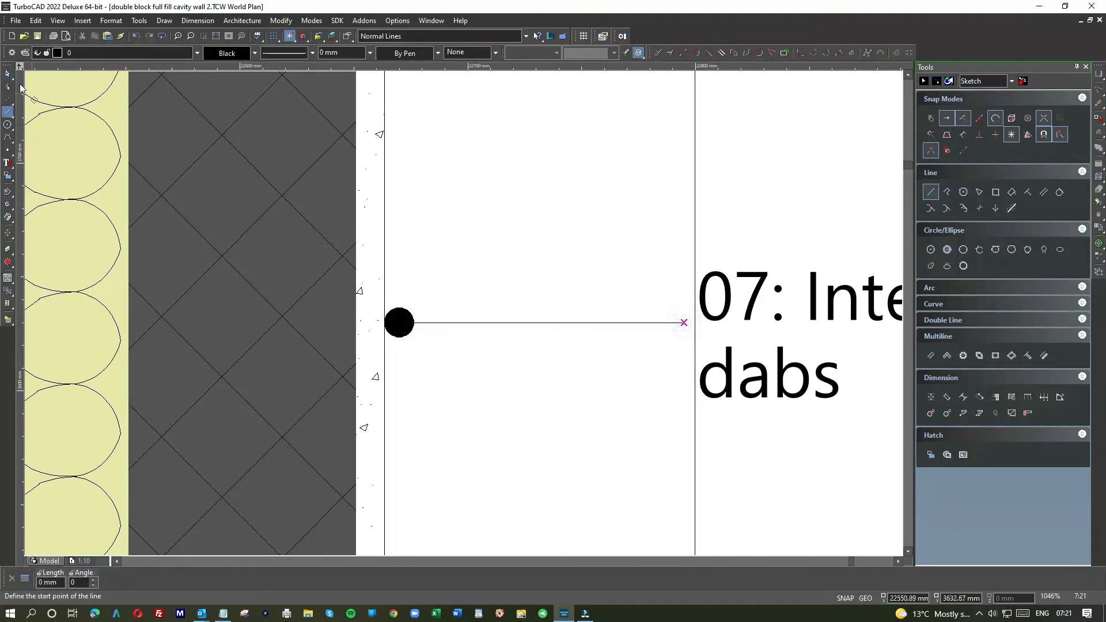
Step: Move the vertical alignment line to the text end of note 06's leader and shorten note 07's leader to meet it
{"action": "scroll", "coordinate": [464, 317], "scroll_direction": "down", "scroll_amount": 2}
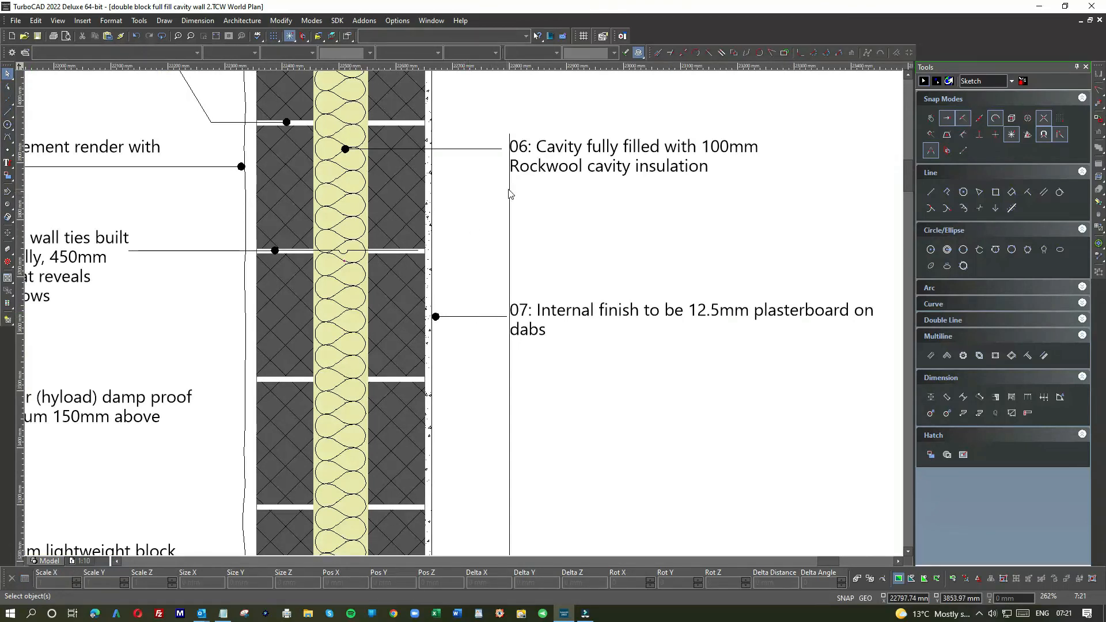
{"action": "left_click", "coordinate": [509, 428]}
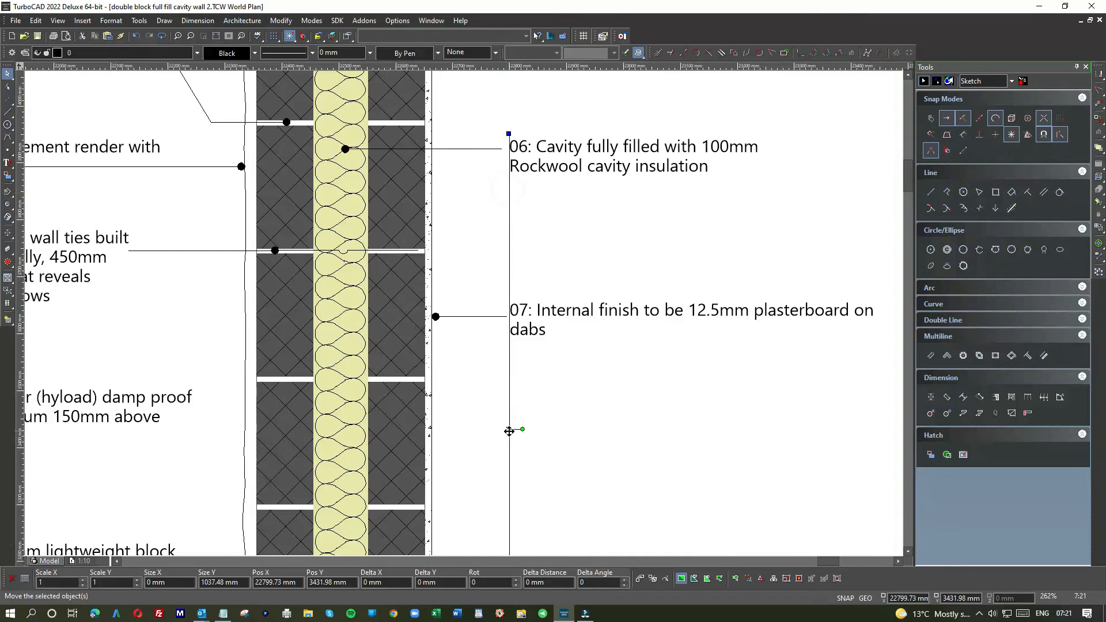
{"action": "left_click", "coordinate": [509, 431]}
{"action": "left_click", "coordinate": [501, 427]}
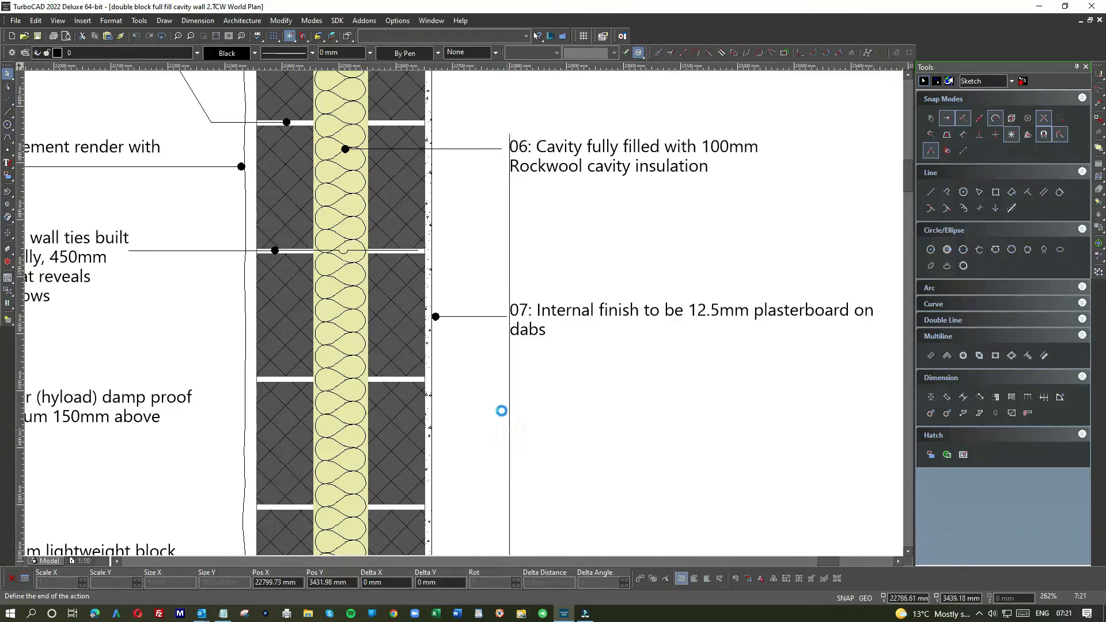
{"action": "left_click", "coordinate": [489, 316]}
{"action": "left_click", "coordinate": [506, 317]}
{"action": "left_click", "coordinate": [502, 316]}
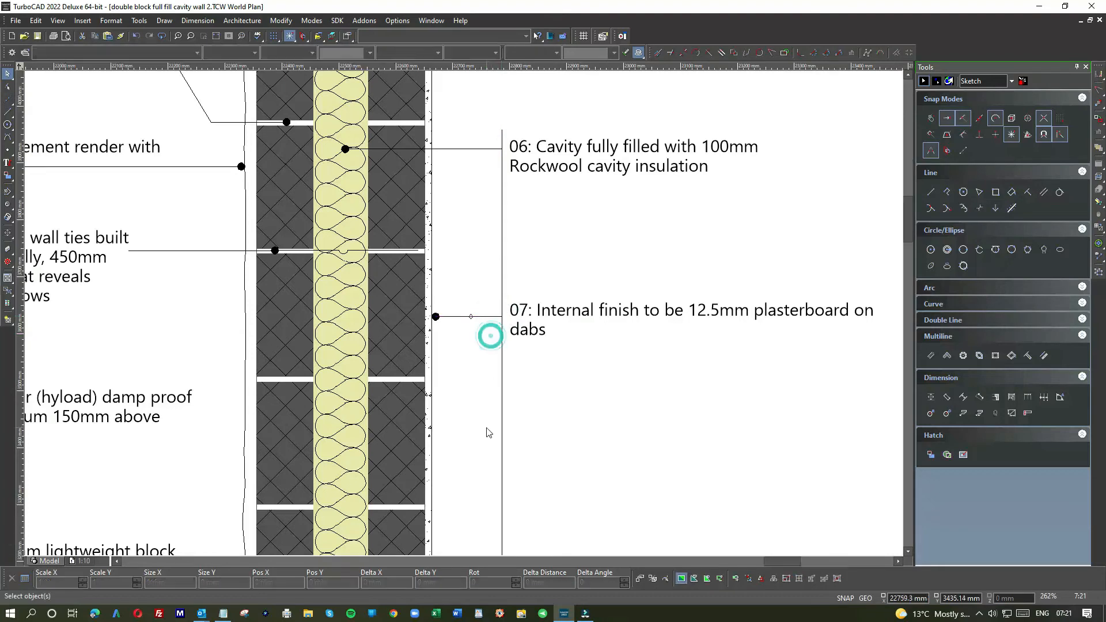
Step: Shorten the horizontal part of note 08's leader so it ends on the vertical alignment line
{"action": "scroll", "coordinate": [486, 429], "scroll_direction": "down", "scroll_amount": 1}
{"action": "scroll", "coordinate": [464, 422], "scroll_direction": "up", "scroll_amount": 3}
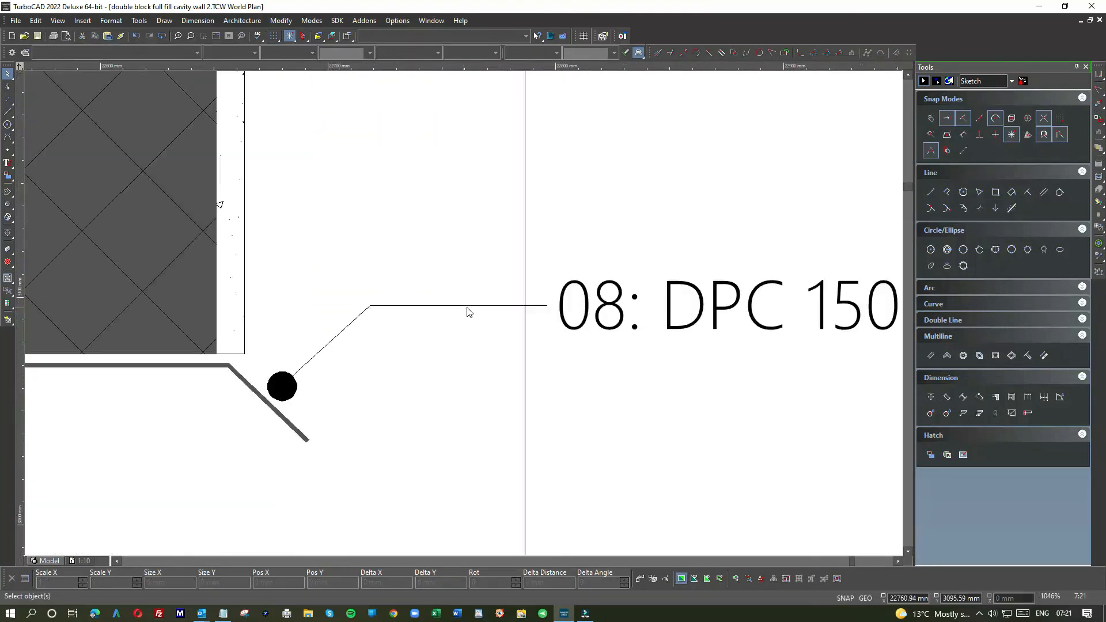
{"action": "left_click", "coordinate": [463, 306]}
{"action": "left_click", "coordinate": [545, 305]}
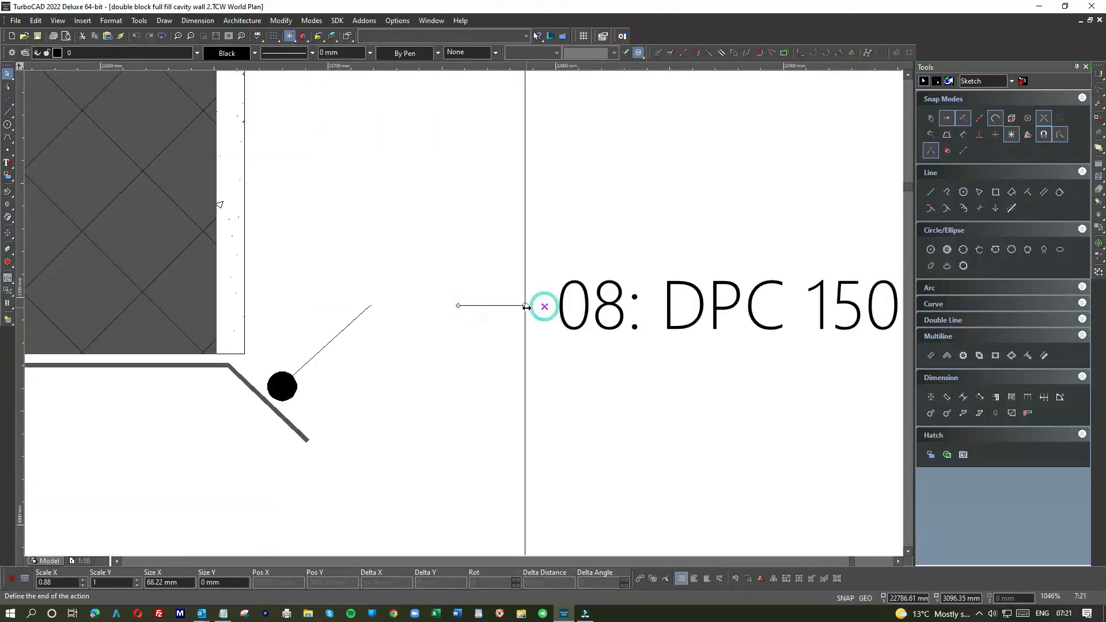
{"action": "left_click", "coordinate": [501, 336]}
{"action": "scroll", "coordinate": [464, 318], "scroll_direction": "down", "scroll_amount": 1}
{"action": "scroll", "coordinate": [464, 317], "scroll_direction": "down", "scroll_amount": 1}
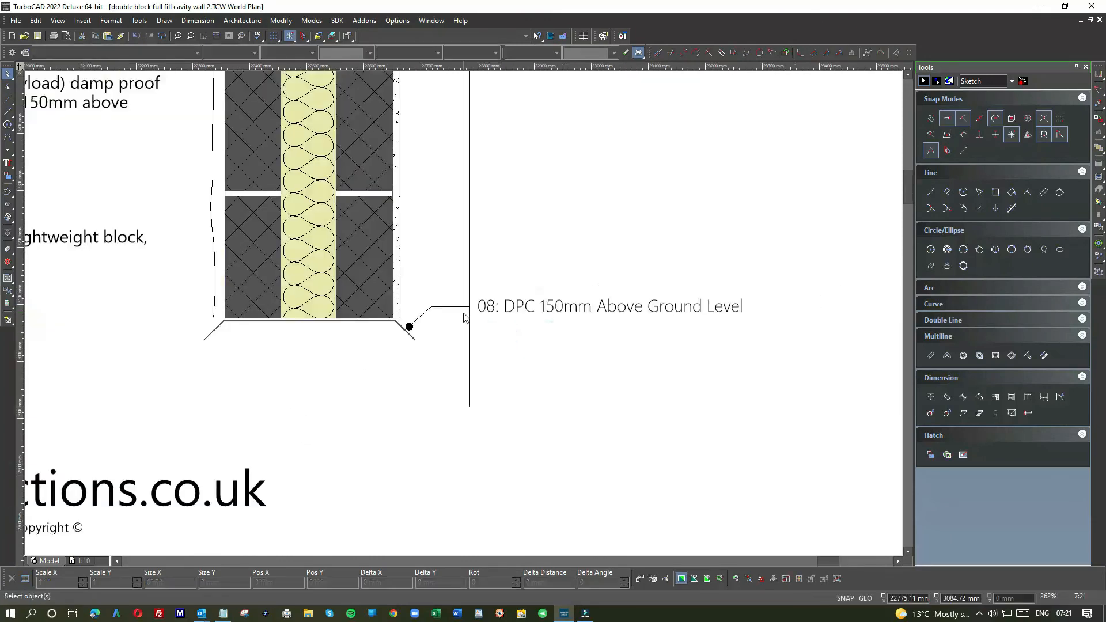
Step: Delete the vertical alignment line beside notes 06 to 08
{"action": "scroll", "coordinate": [466, 319], "scroll_direction": "down", "scroll_amount": 1}
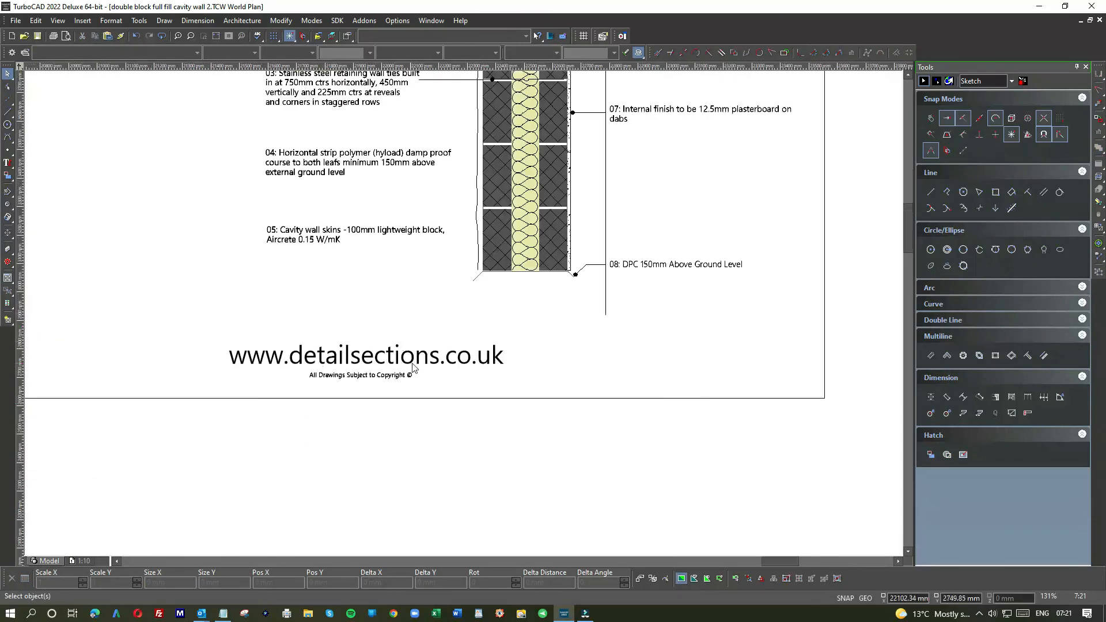
{"action": "scroll", "coordinate": [466, 318], "scroll_direction": "up", "scroll_amount": 3}
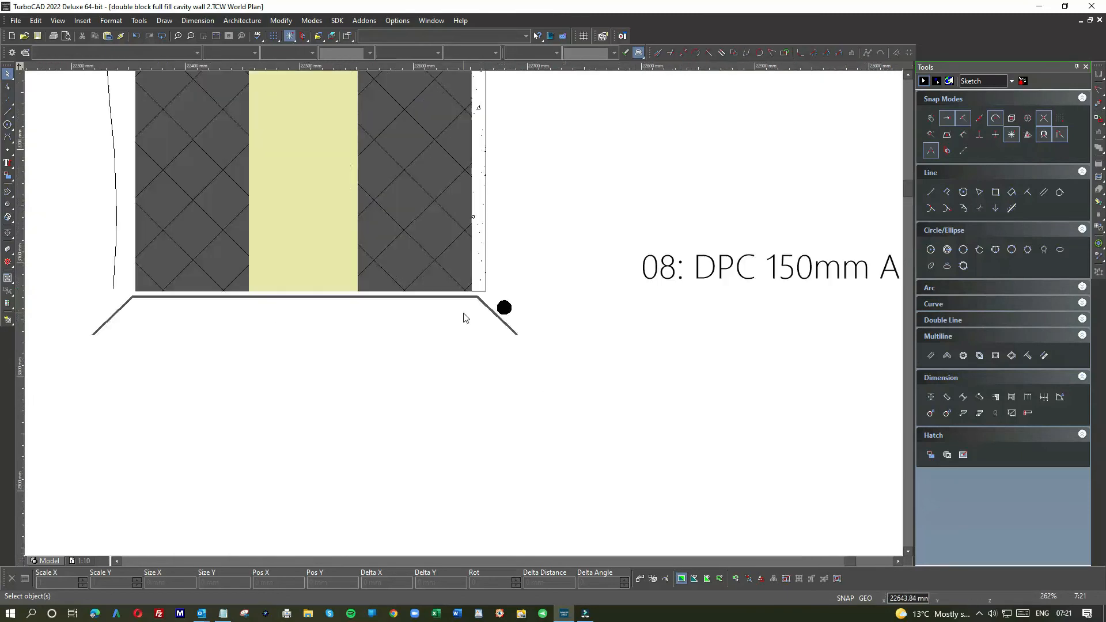
{"action": "scroll", "coordinate": [465, 317], "scroll_direction": "down", "scroll_amount": 2}
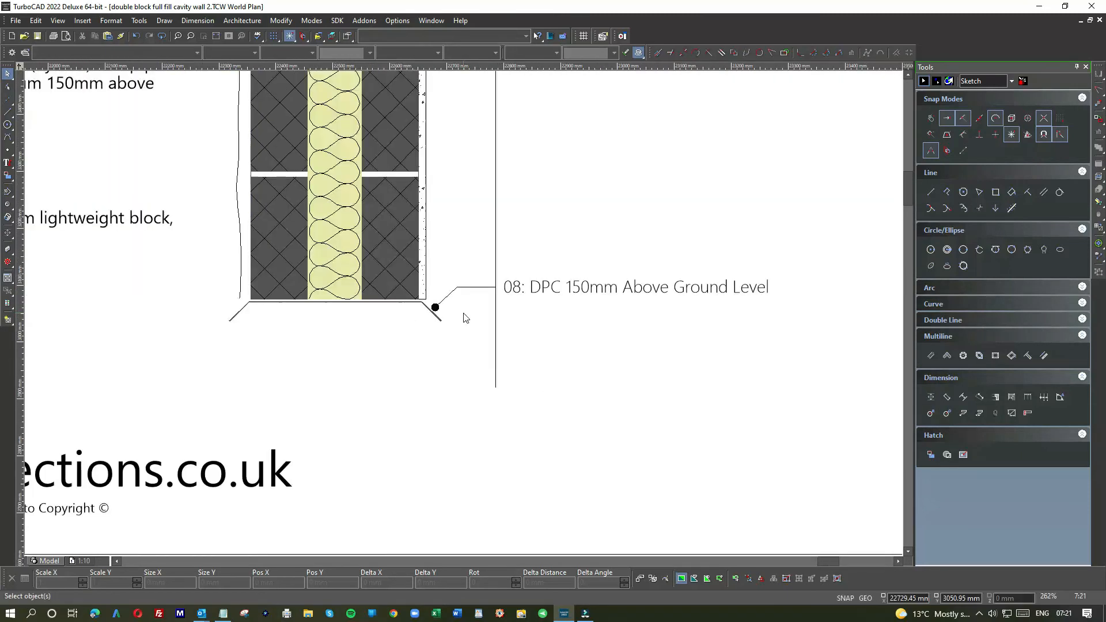
{"action": "left_click", "coordinate": [494, 341]}
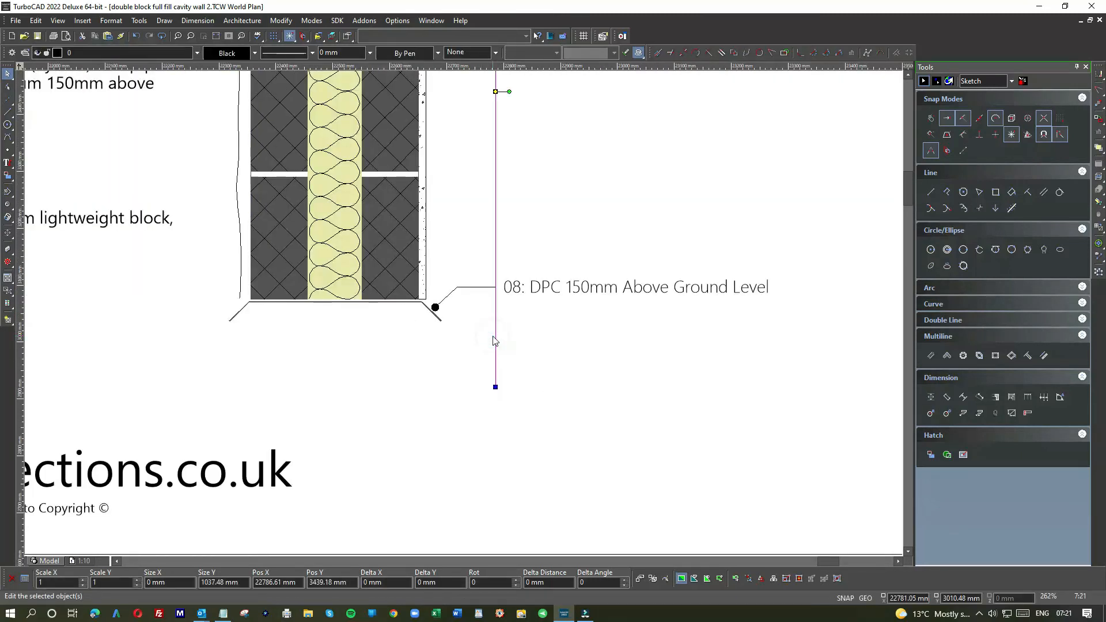
{"action": "key", "text": "Delete"}
{"action": "scroll", "coordinate": [466, 317], "scroll_direction": "down", "scroll_amount": 1}
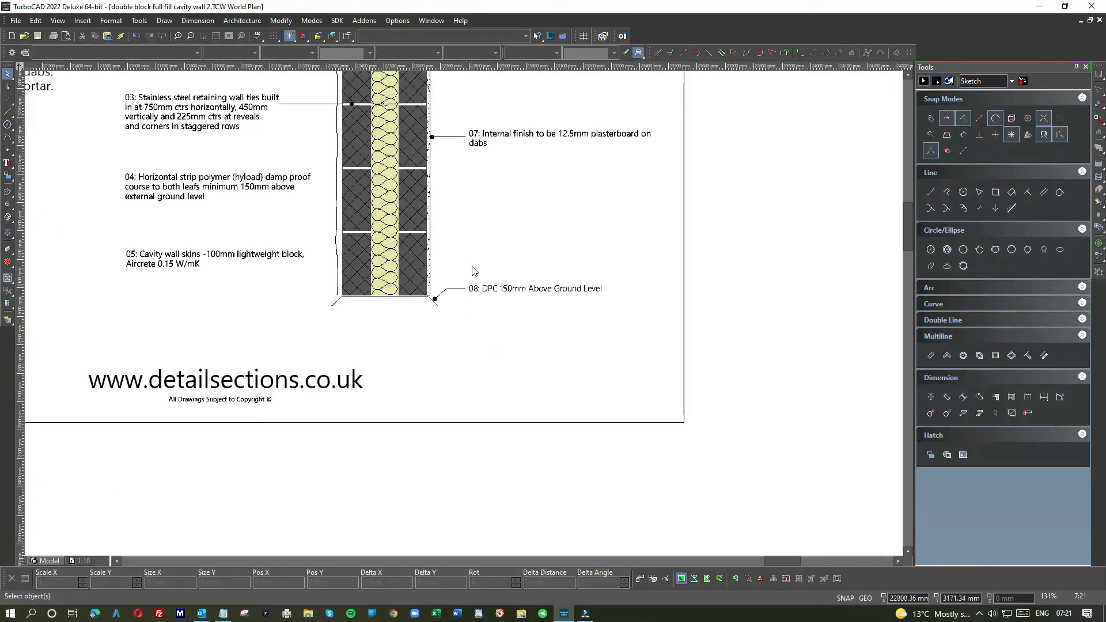
{"action": "scroll", "coordinate": [471, 248], "scroll_direction": "down", "scroll_amount": 1}
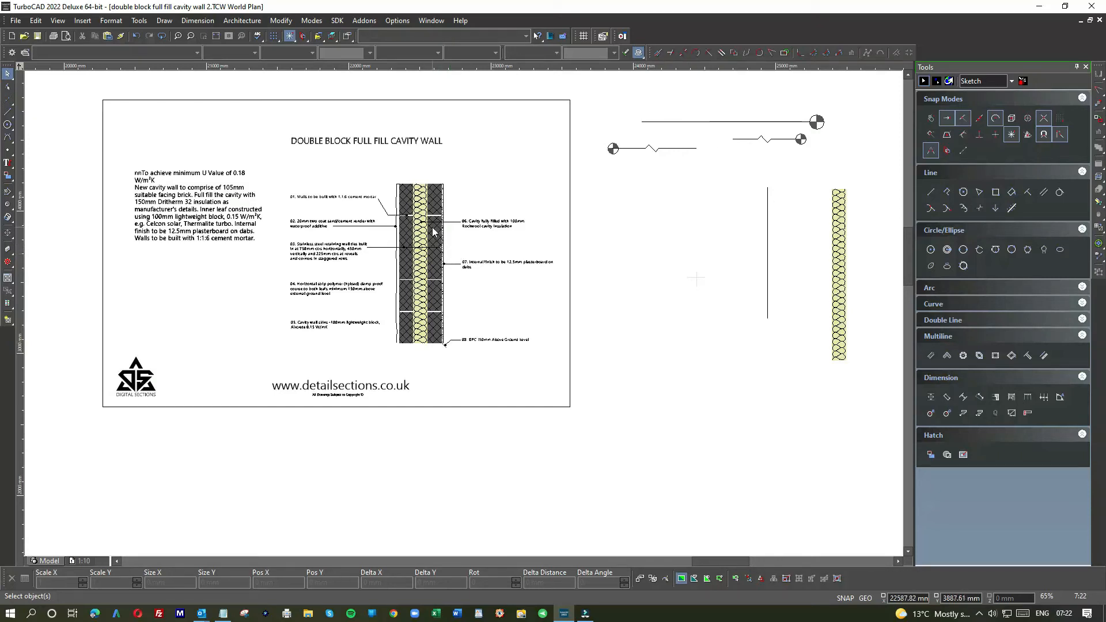
Step: Draw two short vertical lines upward from the top outer corners of the two block leaves, each about 71 mm long
{"action": "left_click_drag", "start_coordinate": [590, 133], "coordinate": [707, 177]}
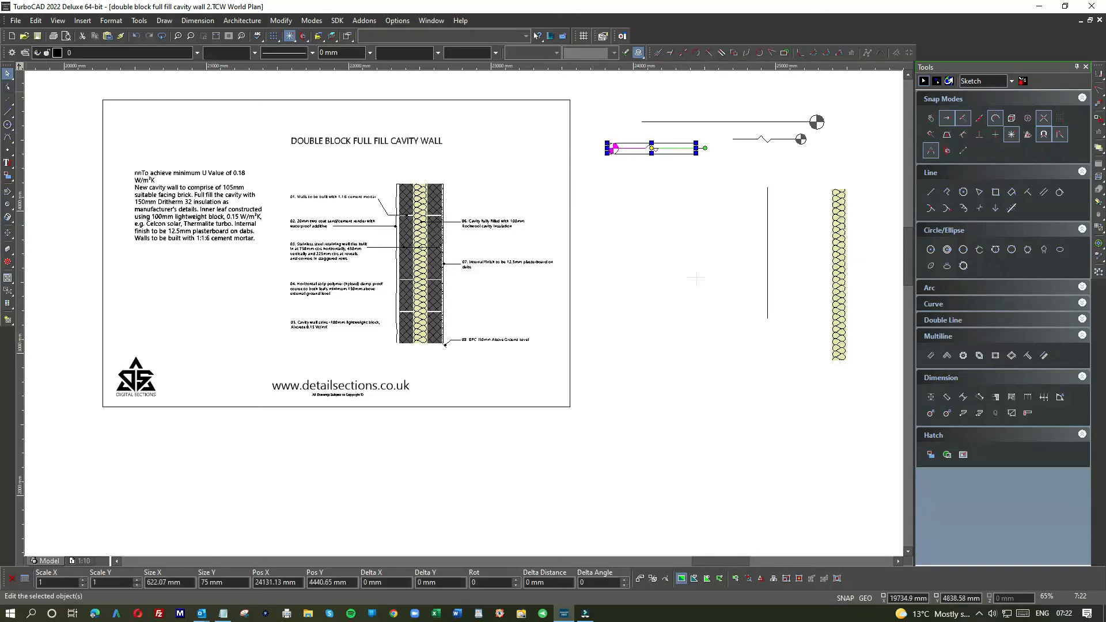
{"action": "left_click", "coordinate": [9, 114]}
{"action": "scroll", "coordinate": [405, 147], "scroll_direction": "up", "scroll_amount": 2}
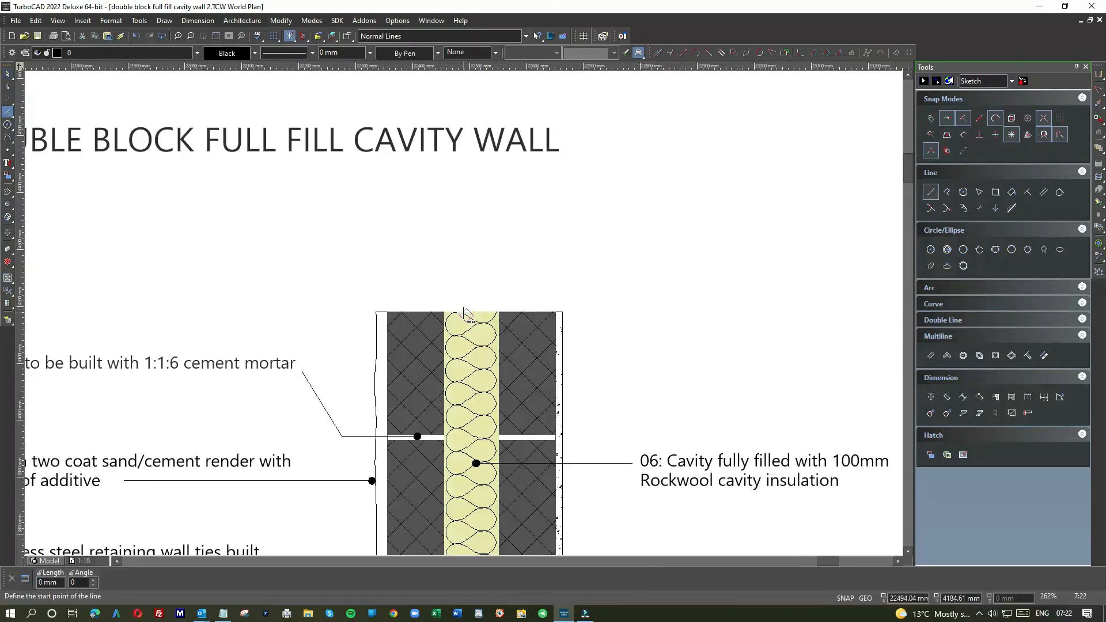
{"action": "left_click", "coordinate": [387, 311]}
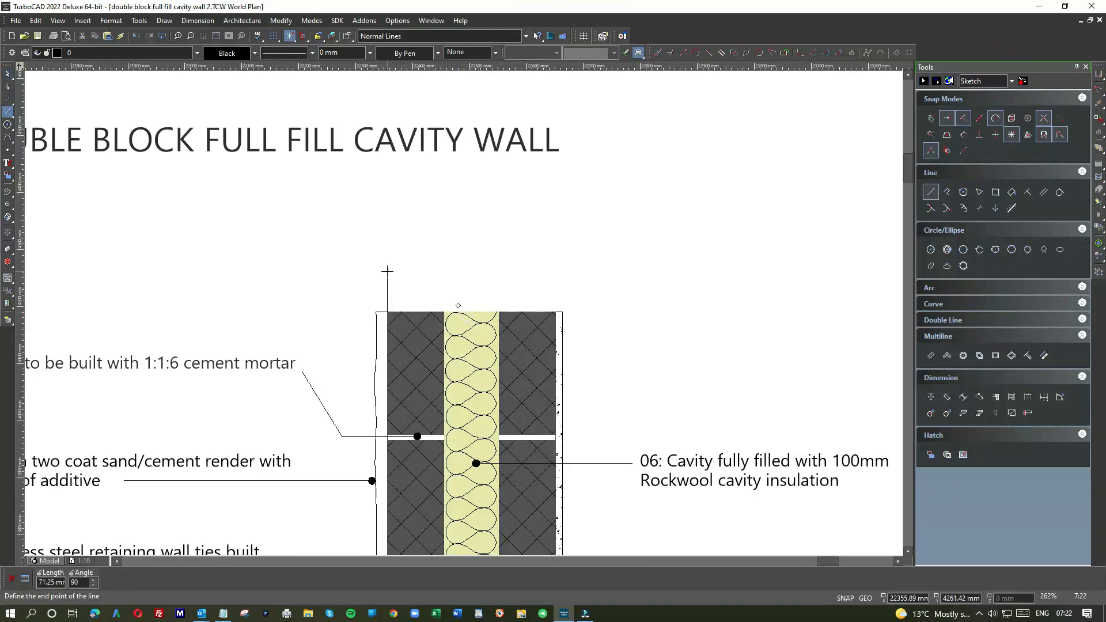
{"action": "left_click", "coordinate": [387, 271]}
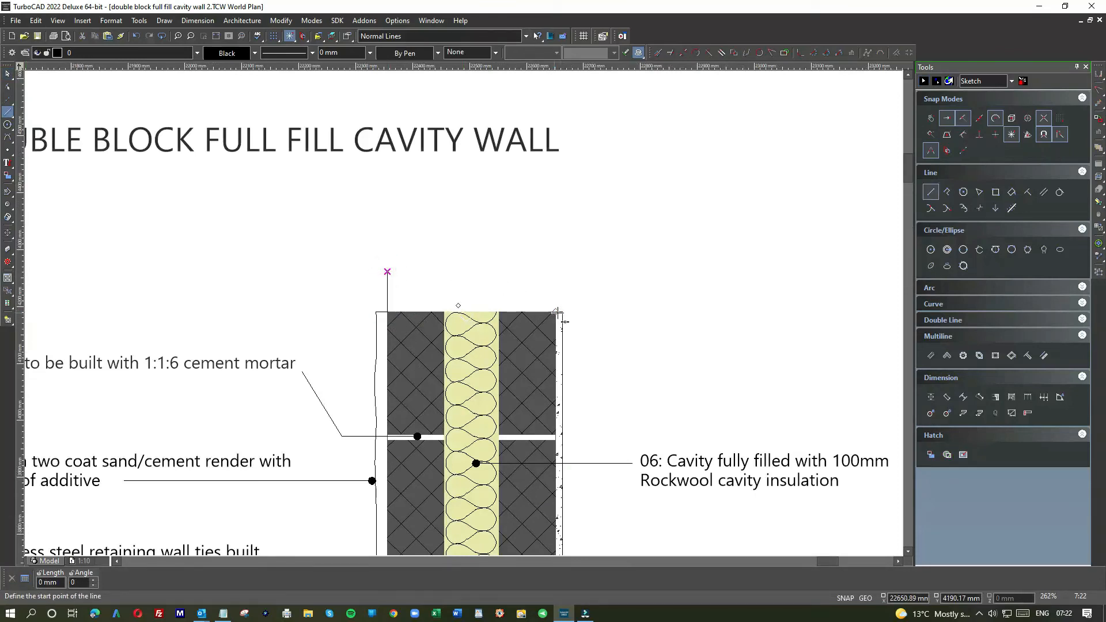
{"action": "left_click", "coordinate": [554, 312]}
{"action": "left_click", "coordinate": [556, 272]}
Step: Move the break line with the marker on its right end into the frame, crossing the two vertical lines above the wall
{"action": "scroll", "coordinate": [464, 311], "scroll_direction": "down", "scroll_amount": 1}
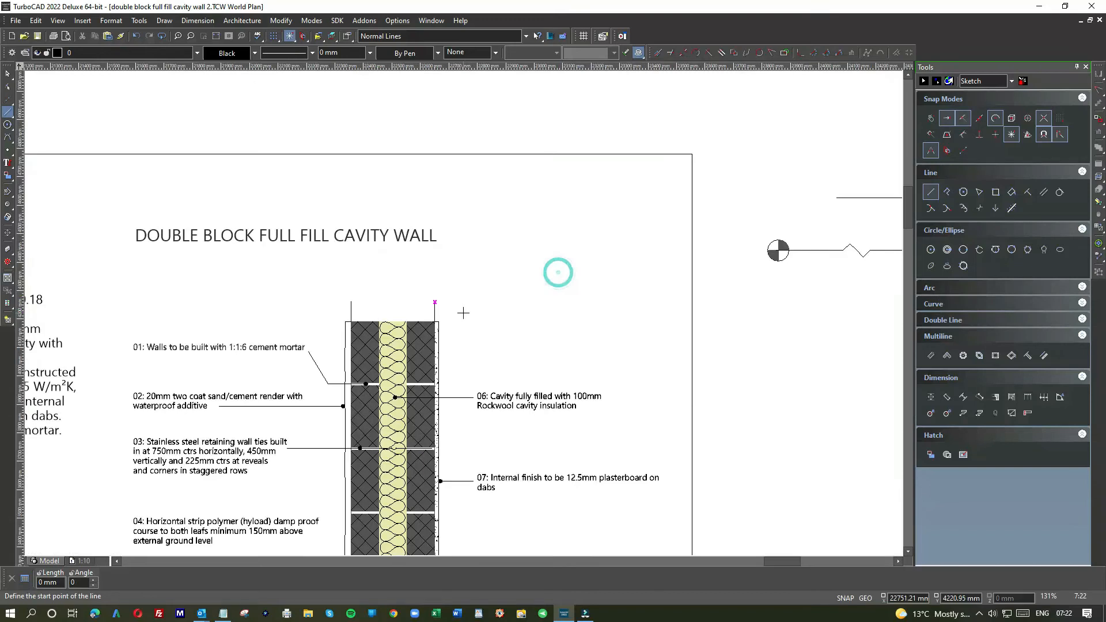
{"action": "left_click", "coordinate": [7, 74]}
{"action": "scroll", "coordinate": [691, 265], "scroll_direction": "down", "scroll_amount": 1}
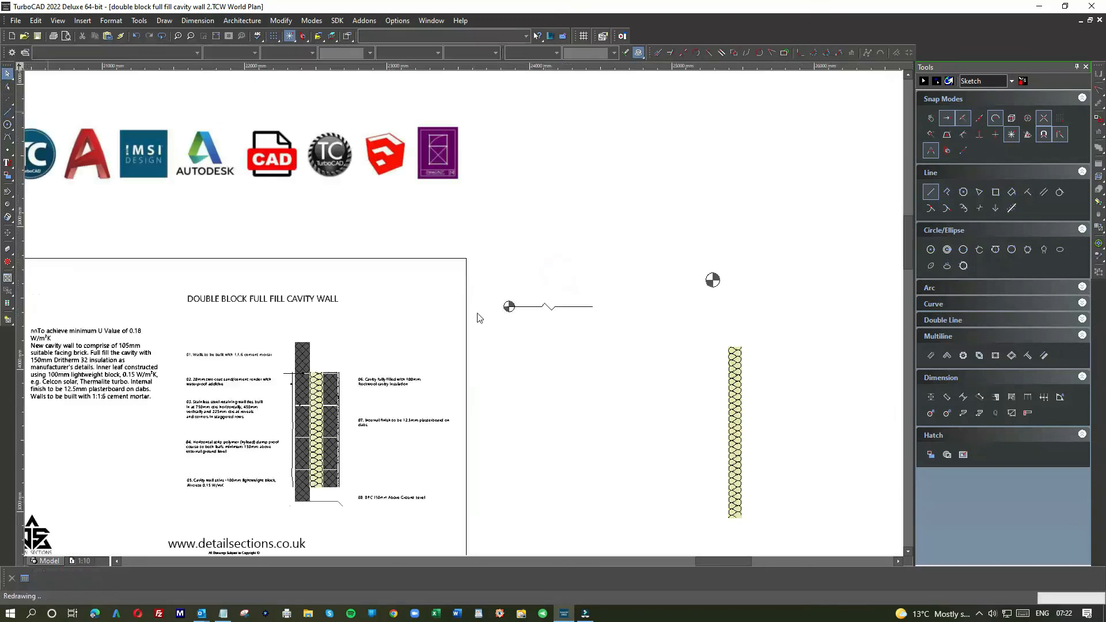
{"action": "left_click_drag", "start_coordinate": [488, 283], "coordinate": [601, 344]}
{"action": "left_click_drag", "start_coordinate": [618, 289], "coordinate": [326, 342]}
{"action": "scroll", "coordinate": [326, 343], "scroll_direction": "up", "scroll_amount": 5}
{"action": "left_click_drag", "start_coordinate": [465, 314], "coordinate": [470, 321]}
Step: Shorten both vertical lines above the block leaves so their upper ends meet the break line
{"action": "left_click", "coordinate": [515, 243]}
{"action": "left_click", "coordinate": [514, 298]}
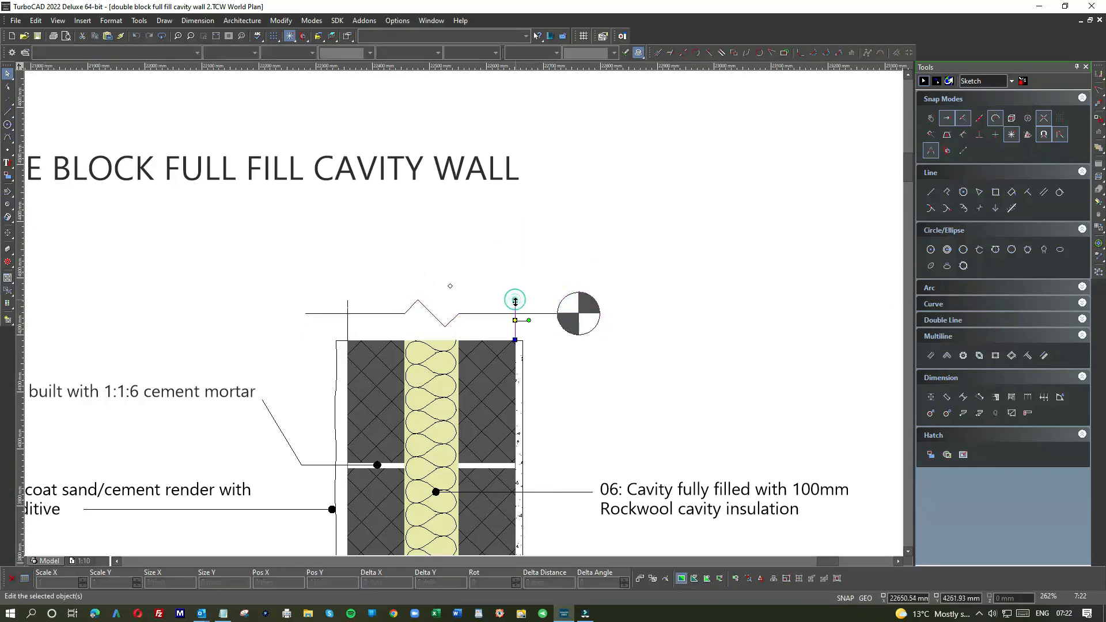
{"action": "left_click", "coordinate": [514, 299]}
{"action": "left_click_drag", "start_coordinate": [515, 313], "coordinate": [515, 313]}
{"action": "left_click", "coordinate": [348, 303]}
{"action": "left_click_drag", "start_coordinate": [348, 301], "coordinate": [348, 313]}
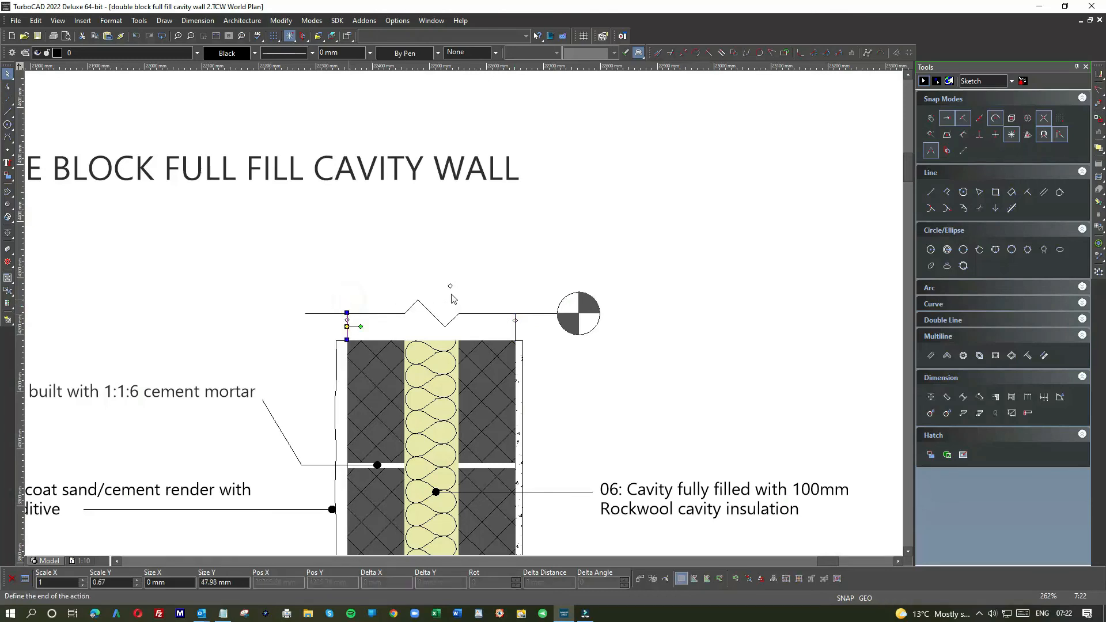
{"action": "left_click", "coordinate": [493, 273]}
Step: Move the break line with the marker on its left end to just below the DPC line at the wall's base
{"action": "scroll", "coordinate": [466, 321], "scroll_direction": "down", "scroll_amount": 3}
{"action": "left_click_drag", "start_coordinate": [611, 276], "coordinate": [724, 311]}
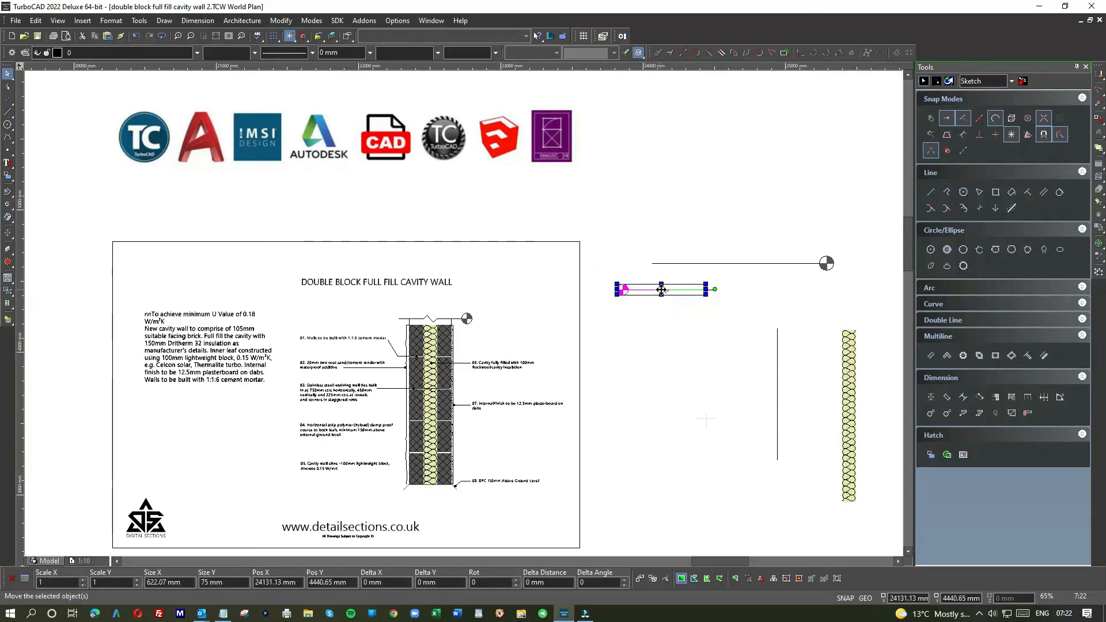
{"action": "left_click_drag", "start_coordinate": [662, 290], "coordinate": [413, 506]}
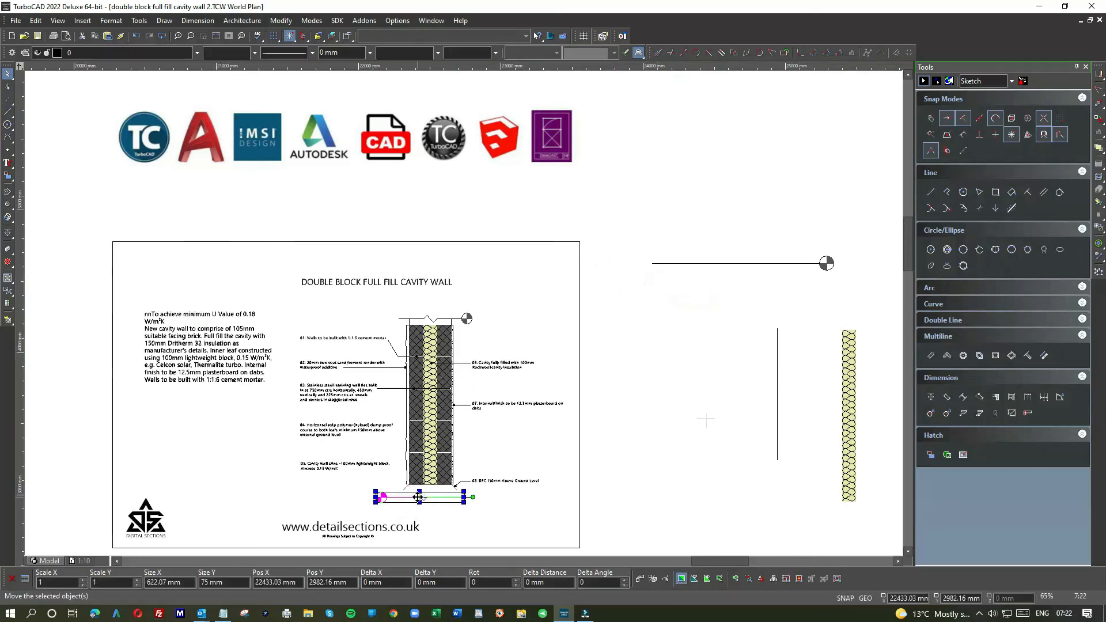
{"action": "scroll", "coordinate": [412, 506], "scroll_direction": "up", "scroll_amount": 5}
{"action": "left_click_drag", "start_coordinate": [505, 292], "coordinate": [597, 266]}
{"action": "left_click", "coordinate": [546, 393]}
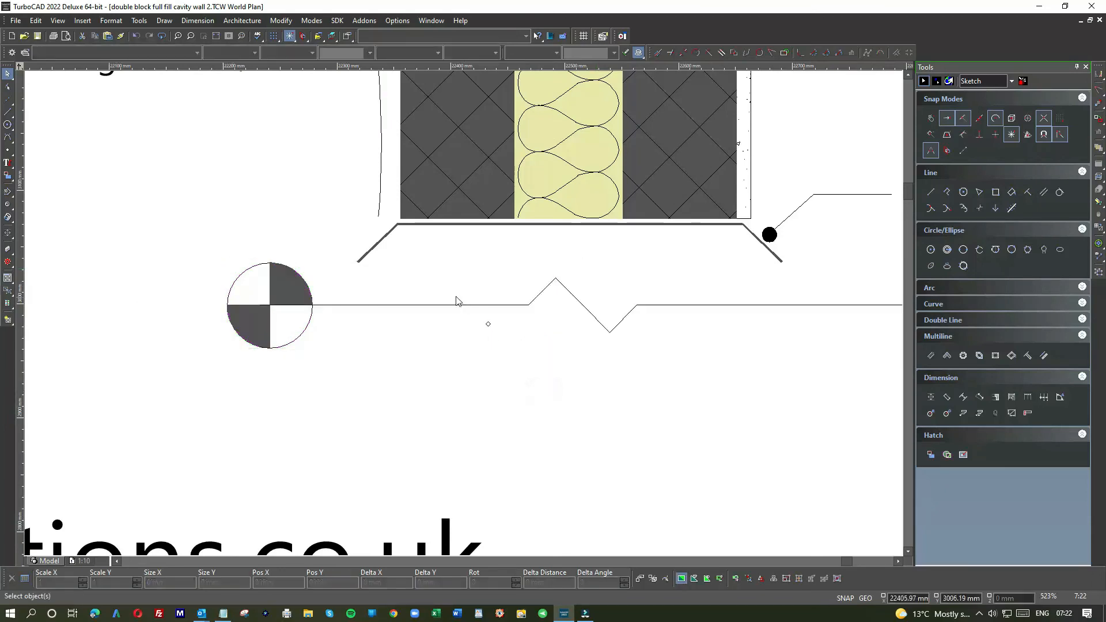
Step: Delete the faint grey cross mark left outside the drawing frame
{"action": "scroll", "coordinate": [455, 300], "scroll_direction": "down", "scroll_amount": 3}
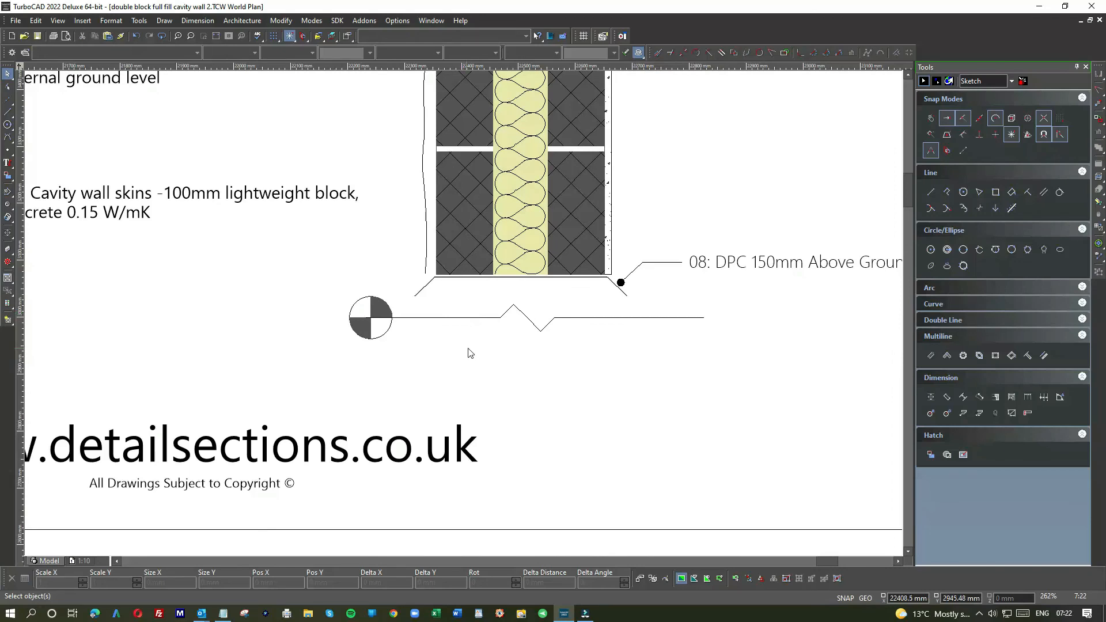
{"action": "scroll", "coordinate": [467, 353], "scroll_direction": "down", "scroll_amount": 9}
{"action": "left_click", "coordinate": [526, 304]}
{"action": "scroll", "coordinate": [539, 309], "scroll_direction": "up", "scroll_amount": 6}
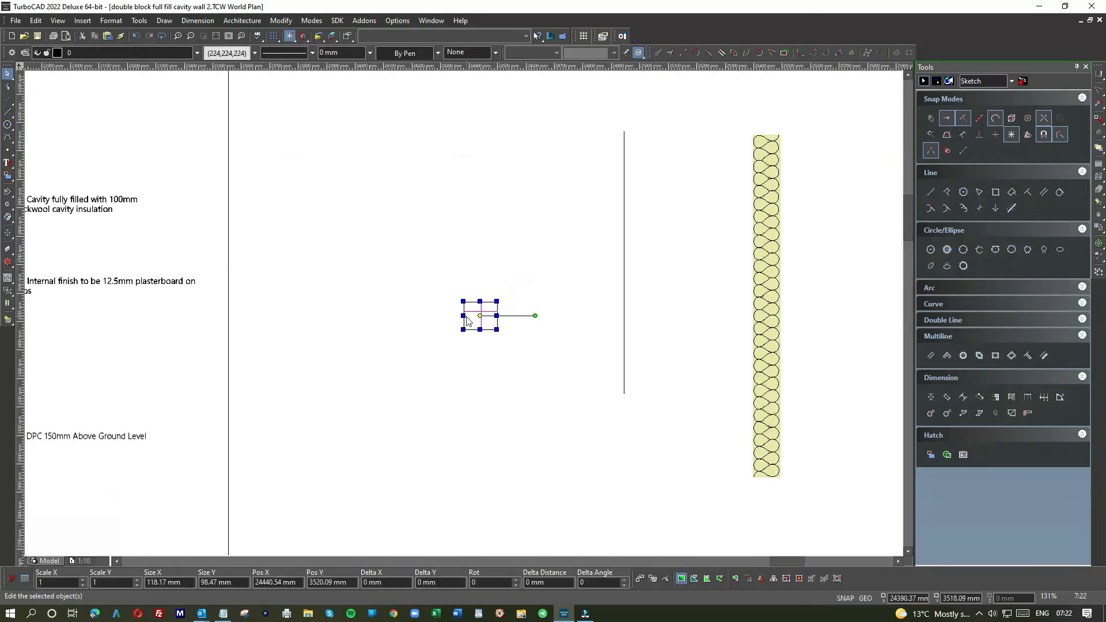
{"action": "left_click", "coordinate": [480, 316]}
{"action": "left_click", "coordinate": [481, 311]}
{"action": "scroll", "coordinate": [377, 360], "scroll_direction": "down", "scroll_amount": 6}
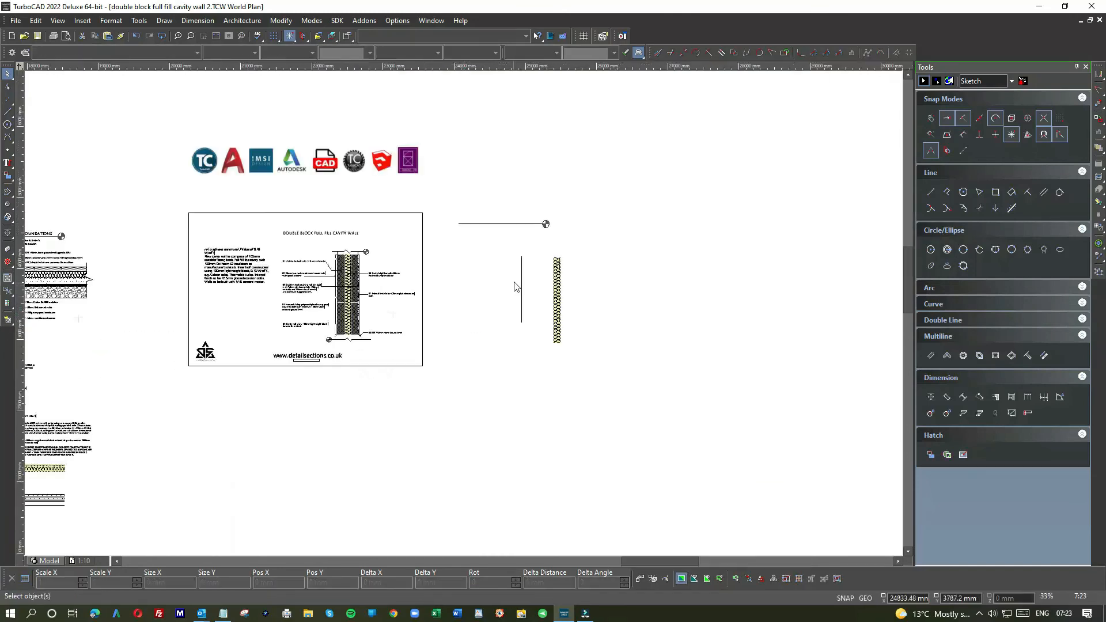
Step: Draw a vertical guide line from the start of note 01 up past the drawing title and align the title's left edge to it
{"action": "scroll", "coordinate": [515, 287], "scroll_direction": "up", "scroll_amount": 12}
{"action": "scroll", "coordinate": [472, 312], "scroll_direction": "down", "scroll_amount": 3}
{"action": "scroll", "coordinate": [461, 316], "scroll_direction": "down", "scroll_amount": 6}
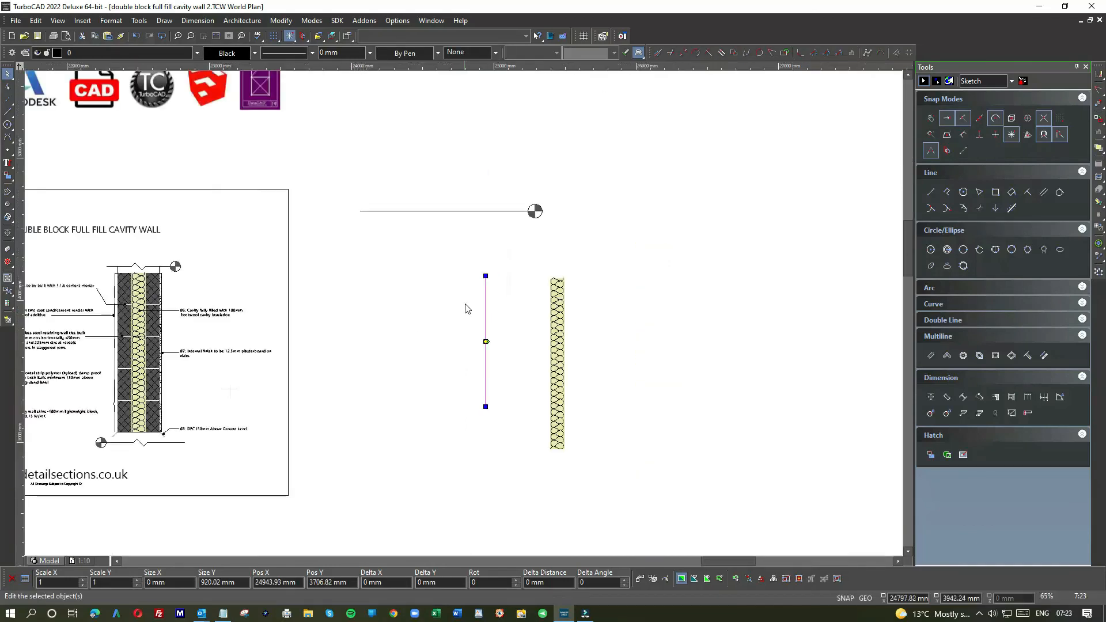
{"action": "scroll", "coordinate": [415, 306], "scroll_direction": "down", "scroll_amount": 3}
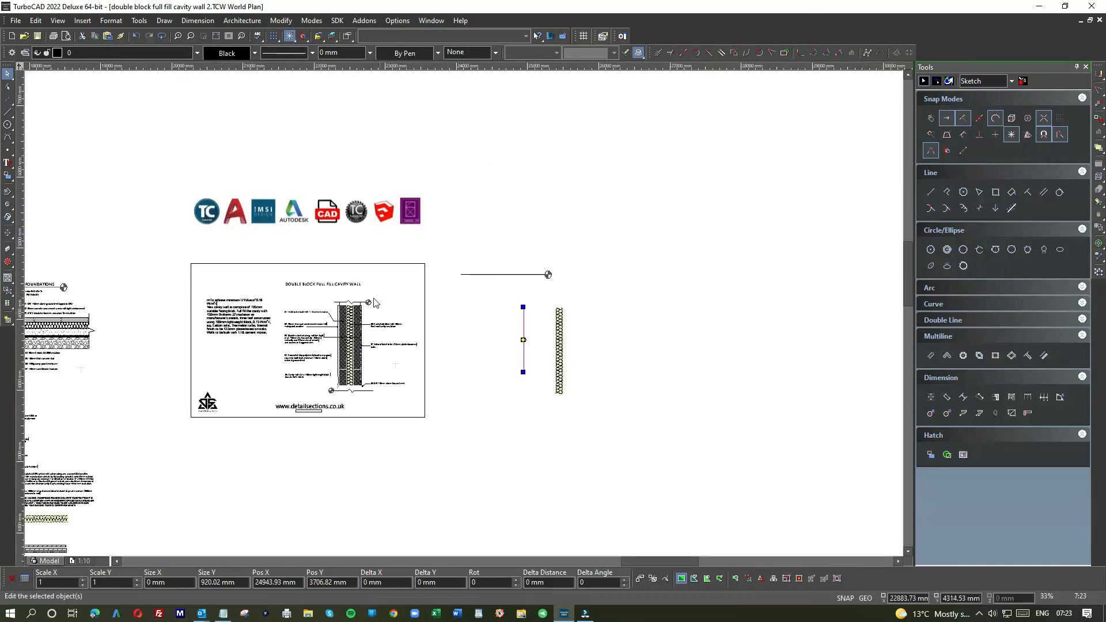
{"action": "scroll", "coordinate": [377, 302], "scroll_direction": "up", "scroll_amount": 6}
{"action": "left_click", "coordinate": [8, 111]}
{"action": "left_click", "coordinate": [196, 398]}
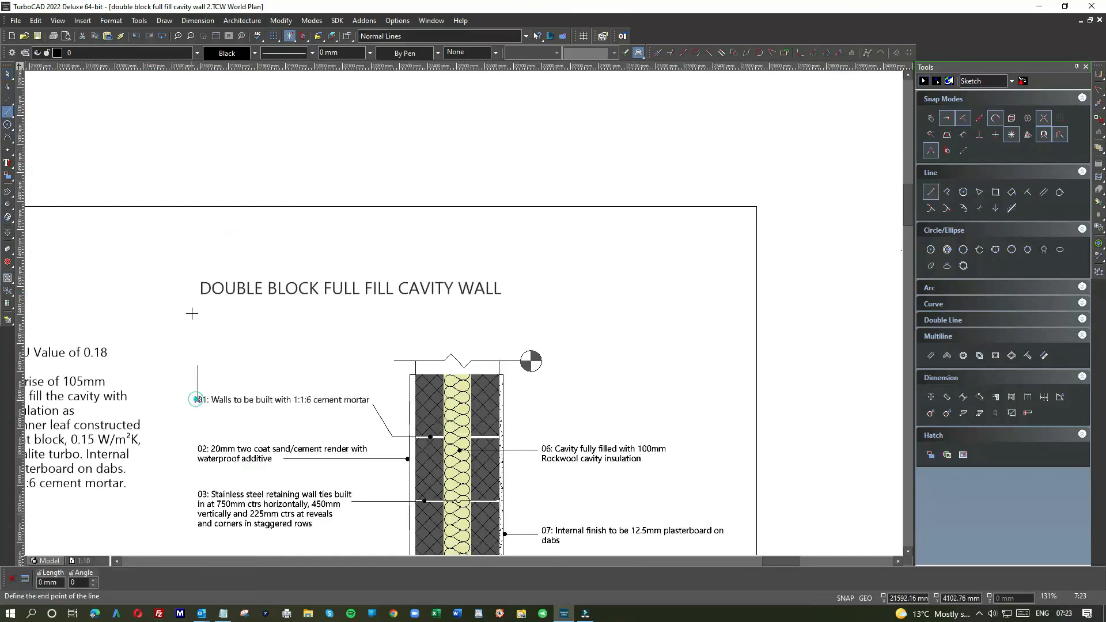
{"action": "left_click", "coordinate": [197, 240]}
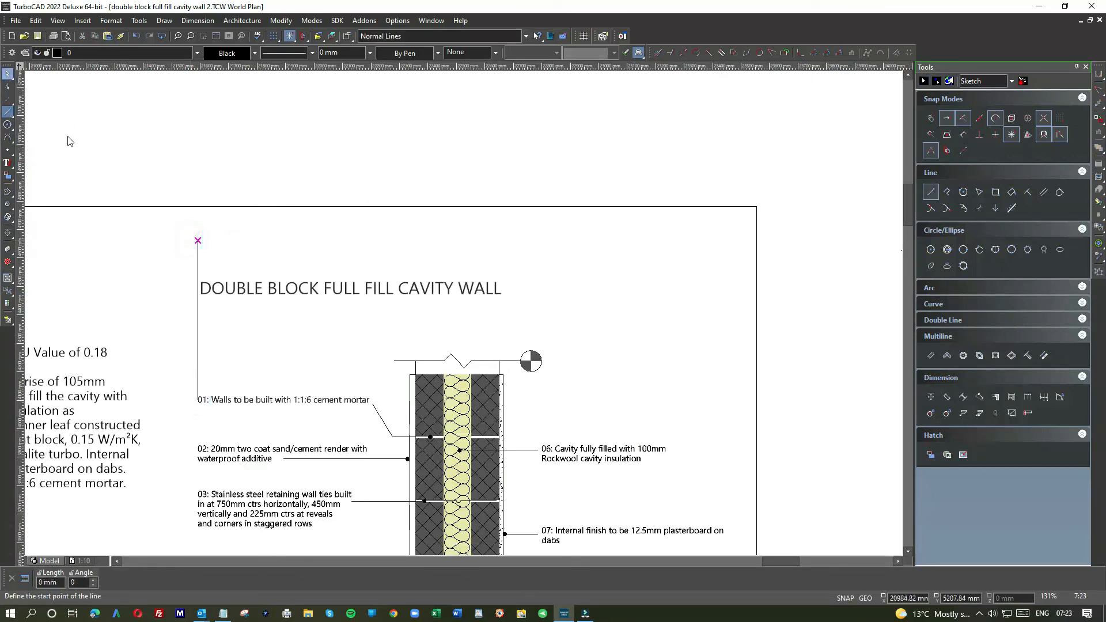
{"action": "key", "text": "Escape"}
{"action": "left_click", "coordinate": [242, 287]}
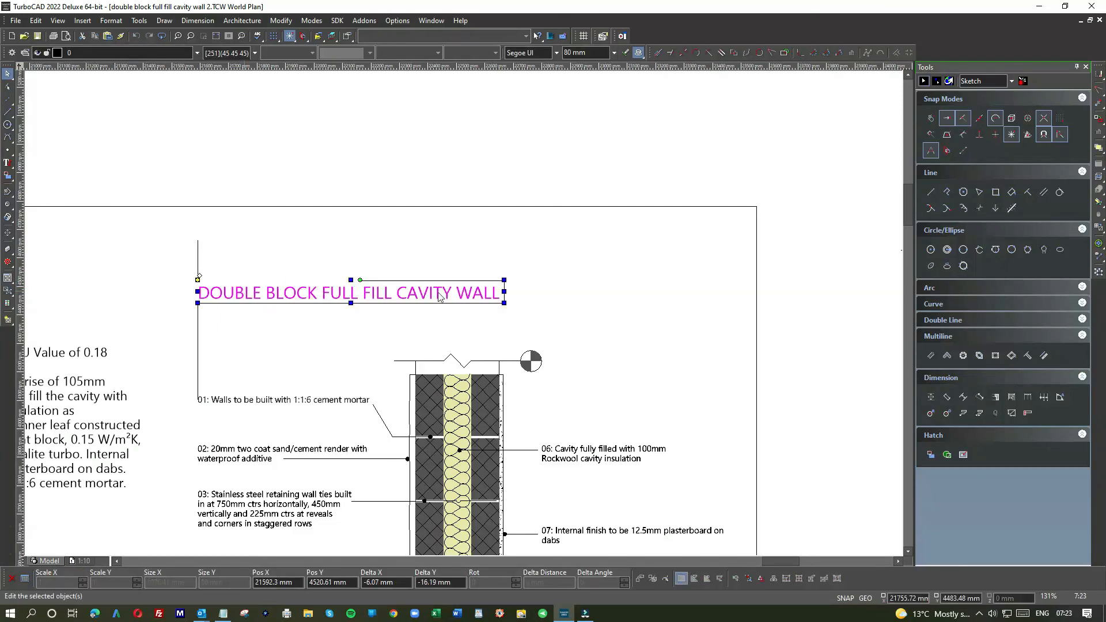
Step: Move the spare horizontal line with the round marker from outside the frame to just beneath the drawing title
{"action": "scroll", "coordinate": [465, 317], "scroll_direction": "down", "scroll_amount": 2}
{"action": "left_click_drag", "start_coordinate": [600, 251], "coordinate": [839, 303]}
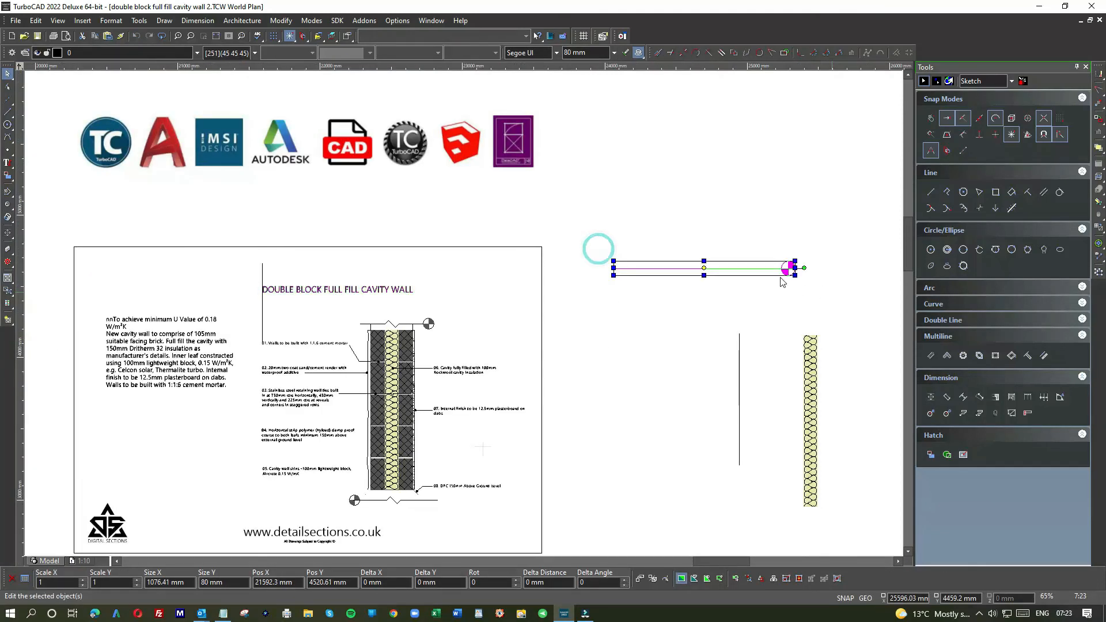
{"action": "left_click_drag", "start_coordinate": [748, 270], "coordinate": [382, 293]}
{"action": "scroll", "coordinate": [275, 292], "scroll_direction": "up", "scroll_amount": 2}
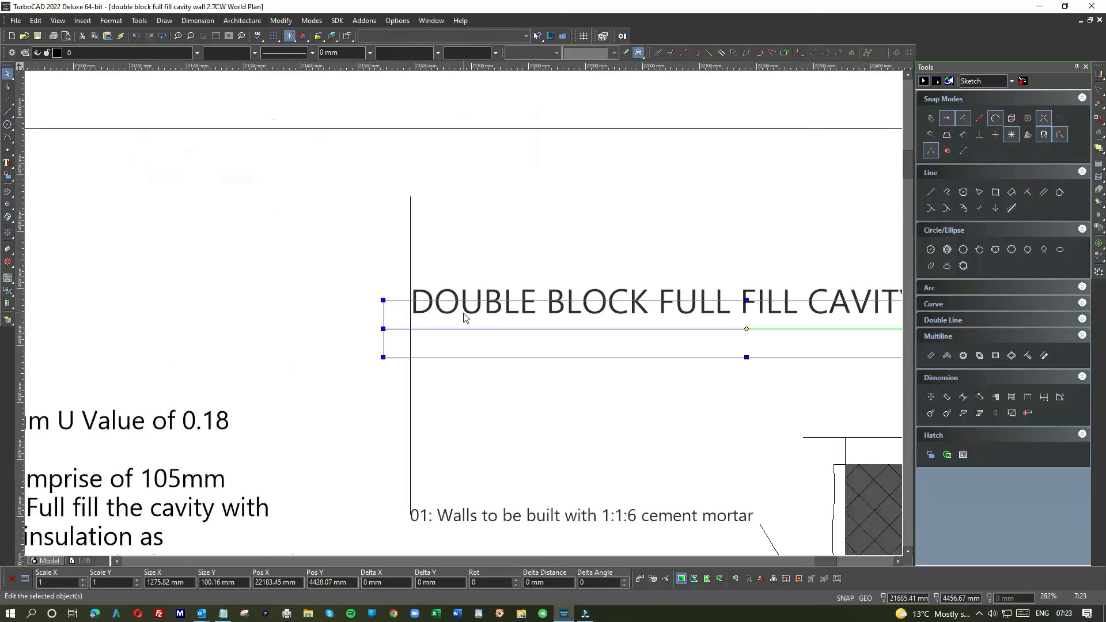
Step: Shorten the title underline's left end to meet the vertical guide line, and delete that guide line
{"action": "left_click", "coordinate": [477, 249]}
{"action": "left_click", "coordinate": [422, 330]}
{"action": "left_click_drag", "start_coordinate": [384, 330], "coordinate": [410, 329]}
{"action": "left_click", "coordinate": [414, 362]}
{"action": "key", "text": "Delete"}
Step: Delete the leftover vertical line and the insulation strip lying outside the drawing frame
{"action": "scroll", "coordinate": [510, 334], "scroll_direction": "down", "scroll_amount": 2}
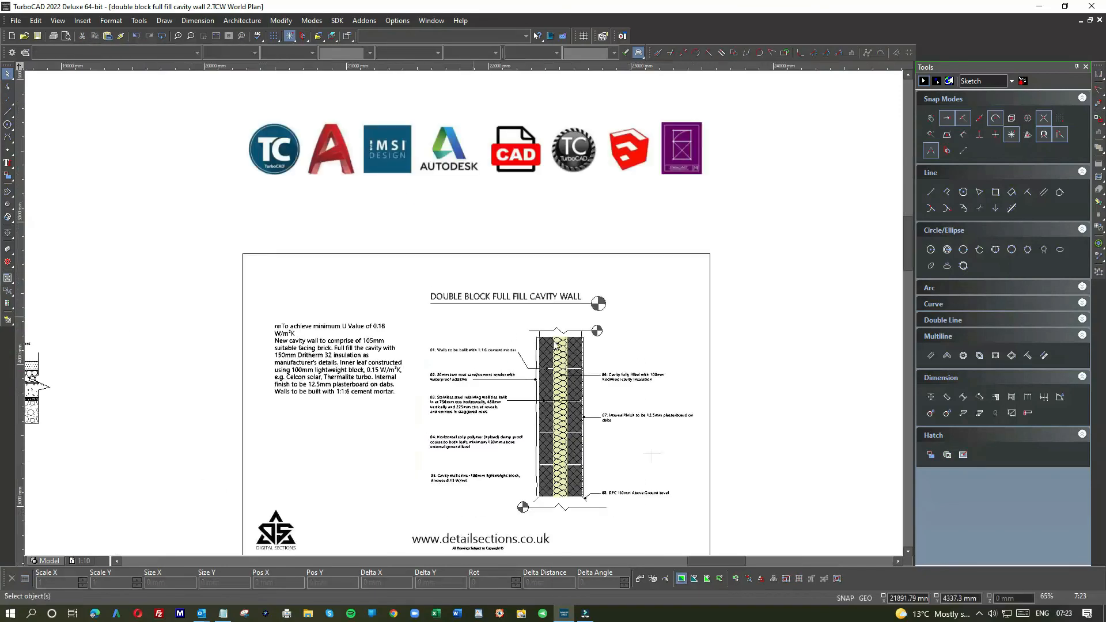
{"action": "scroll", "coordinate": [634, 344], "scroll_direction": "down", "scroll_amount": 1}
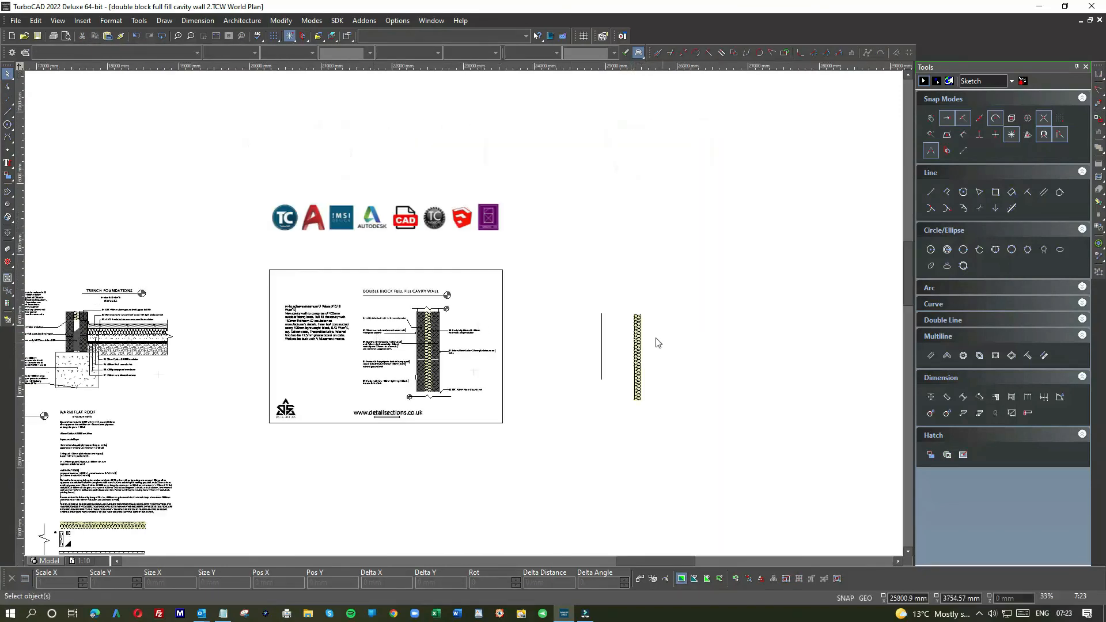
{"action": "left_click_drag", "start_coordinate": [599, 298], "coordinate": [677, 438]}
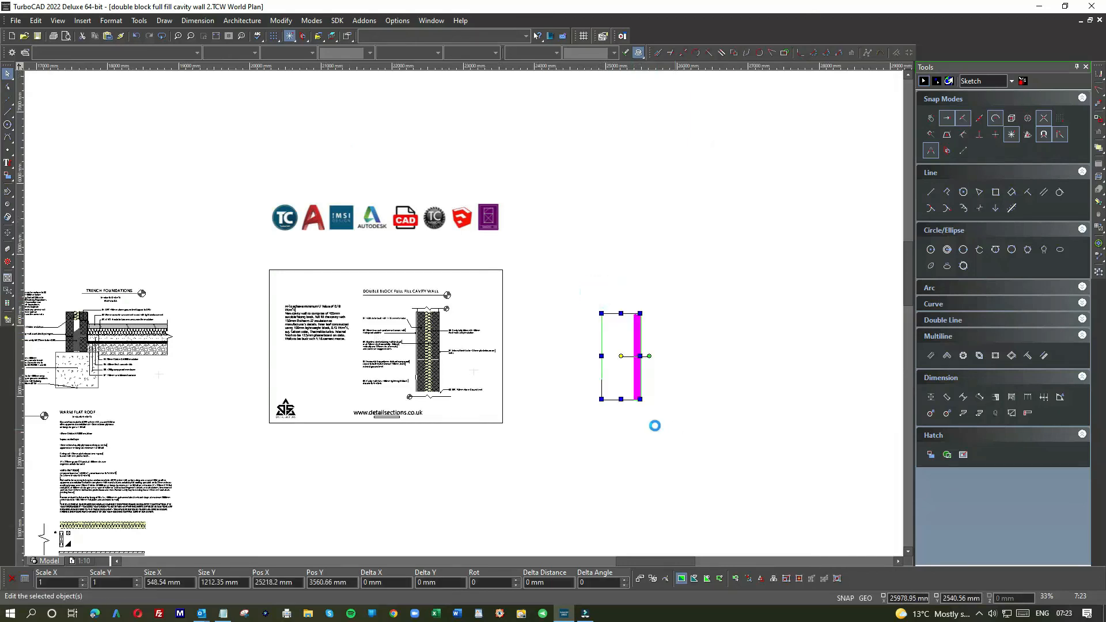
{"action": "key", "text": "Delete"}
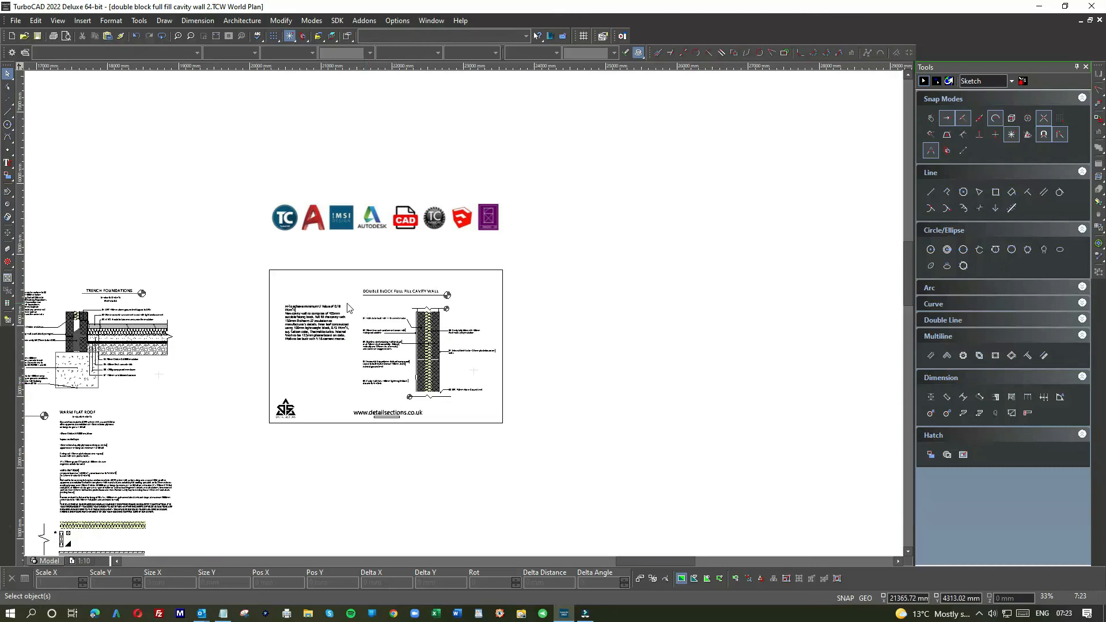
Step: Narrow the specification text block's column width to about 682 mm so that its paragraph wraps more tightly
{"action": "scroll", "coordinate": [348, 308], "scroll_direction": "up", "scroll_amount": 1}
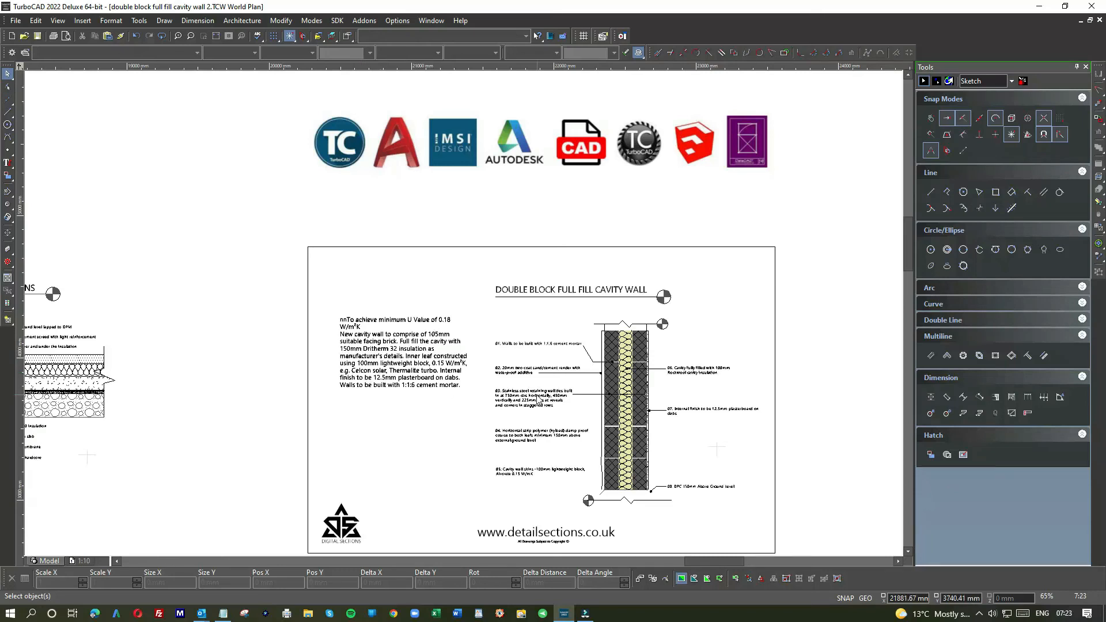
{"action": "scroll", "coordinate": [455, 371], "scroll_direction": "down", "scroll_amount": 3}
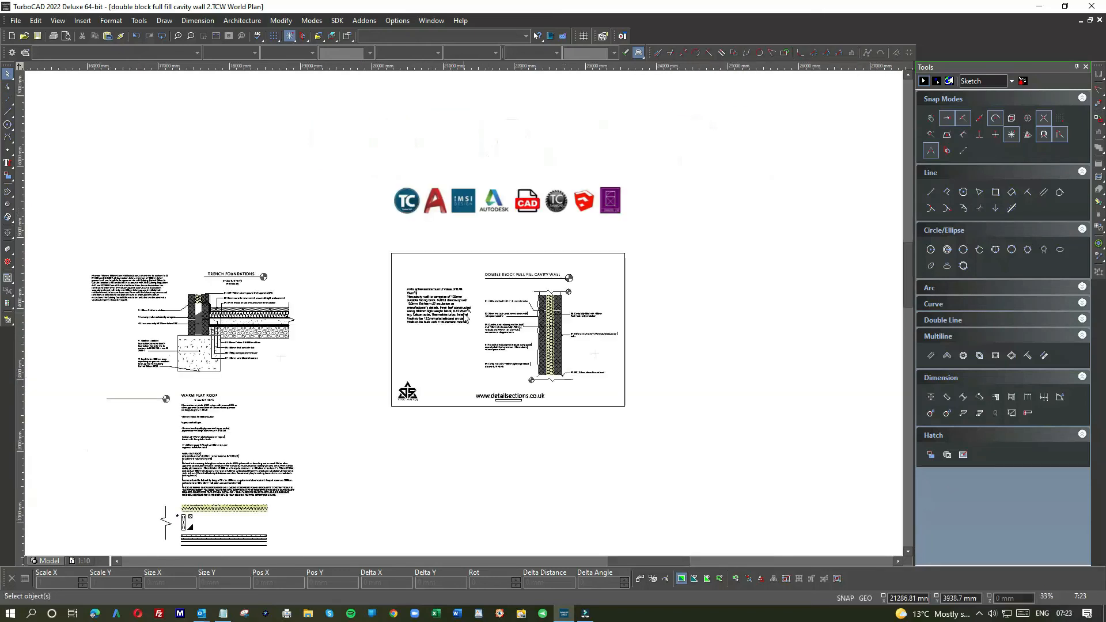
{"action": "scroll", "coordinate": [444, 308], "scroll_direction": "up", "scroll_amount": 5}
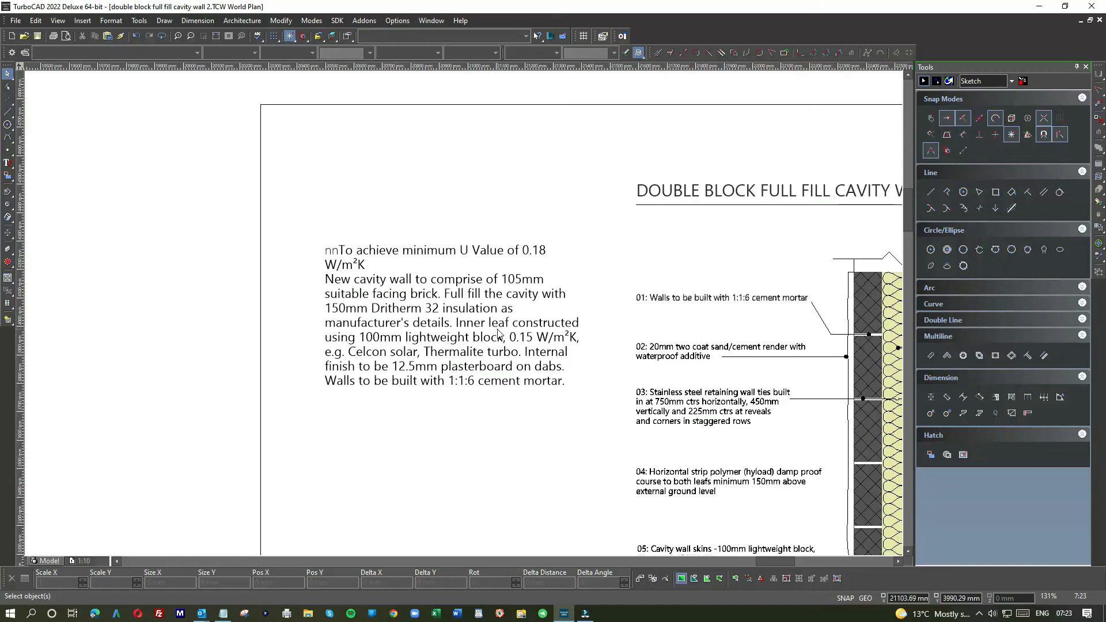
{"action": "scroll", "coordinate": [545, 355], "scroll_direction": "down", "scroll_amount": 2}
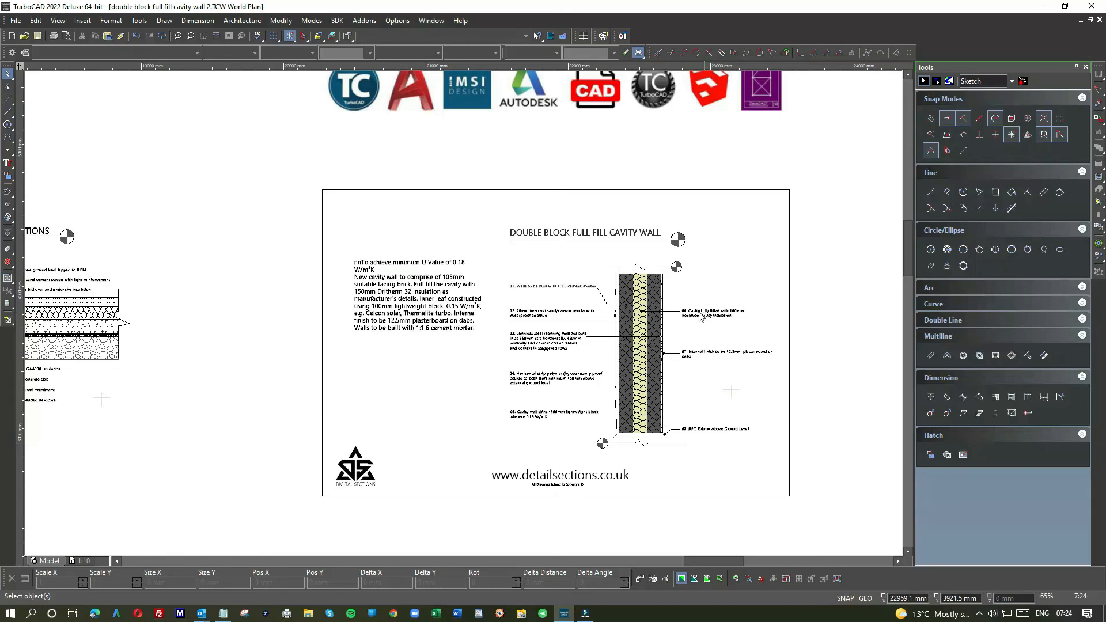
{"action": "left_click", "coordinate": [423, 291]}
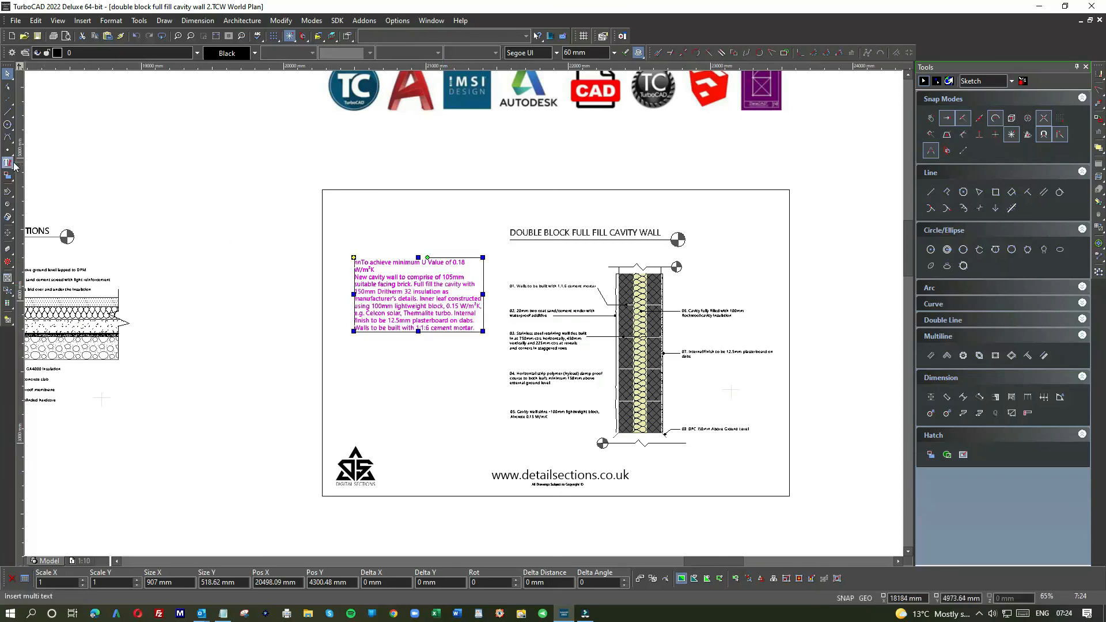
{"action": "left_click", "coordinate": [45, 170]}
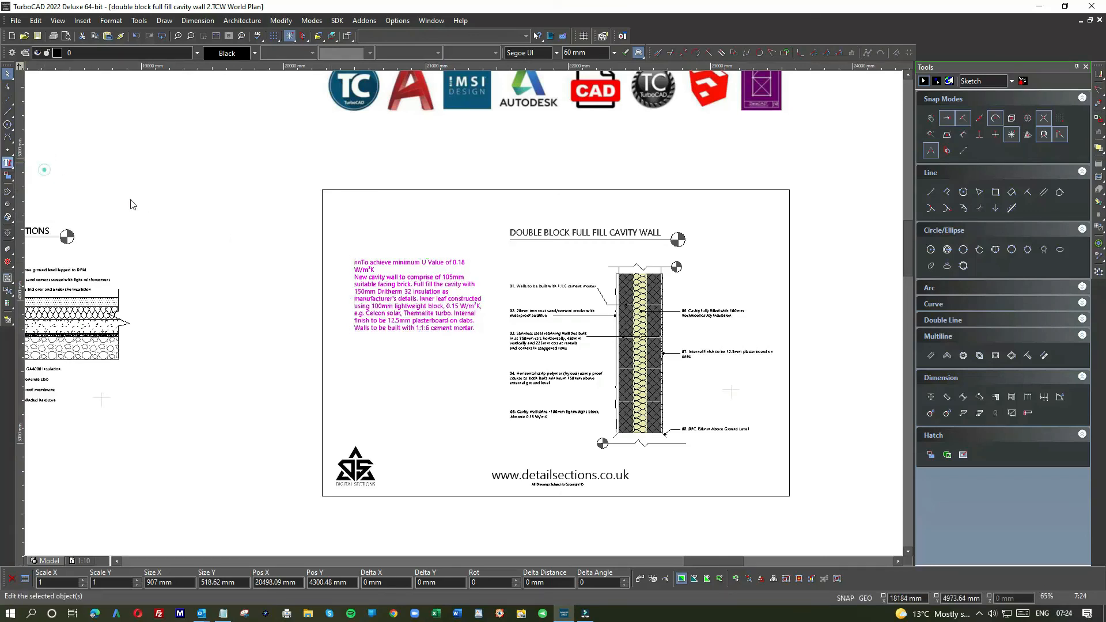
{"action": "left_click", "coordinate": [423, 282]}
{"action": "left_click", "coordinate": [436, 282]}
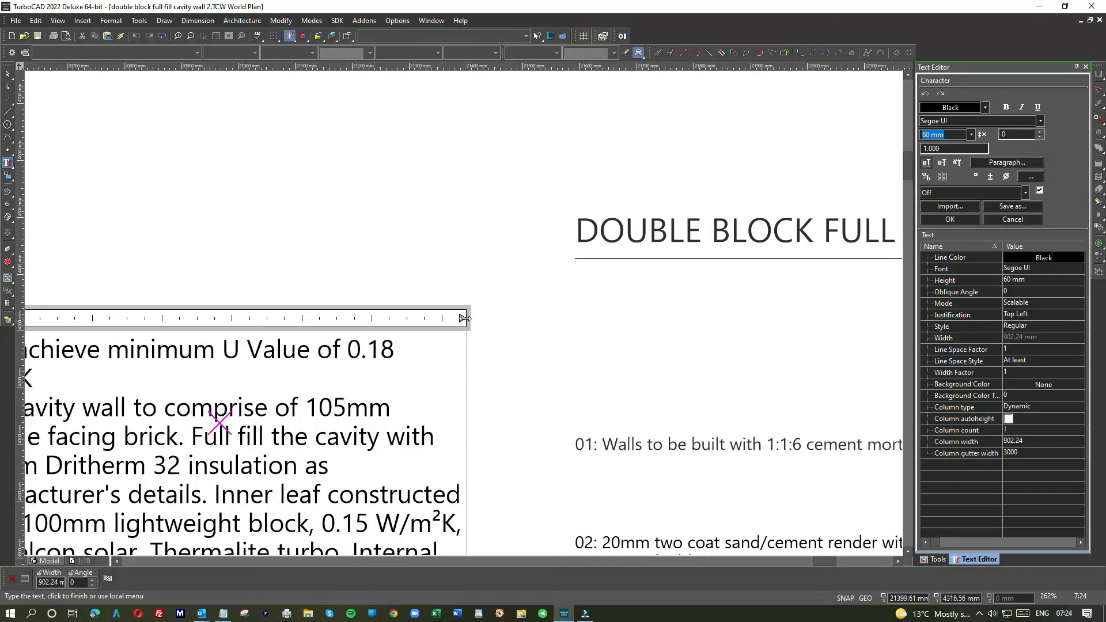
{"action": "left_click_drag", "start_coordinate": [464, 318], "coordinate": [342, 317]}
{"action": "scroll", "coordinate": [328, 339], "scroll_direction": "down", "scroll_amount": 2}
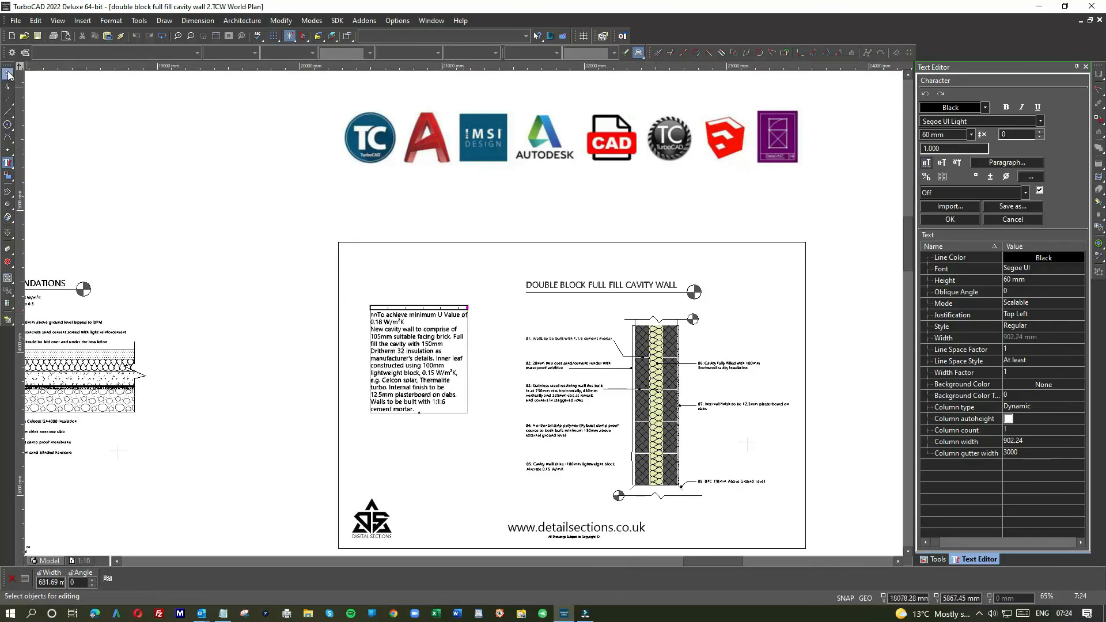
{"action": "left_click", "coordinate": [278, 310]}
Step: Move the narrowed specification text slightly to the right within the drawing frame
{"action": "left_click", "coordinate": [426, 334]}
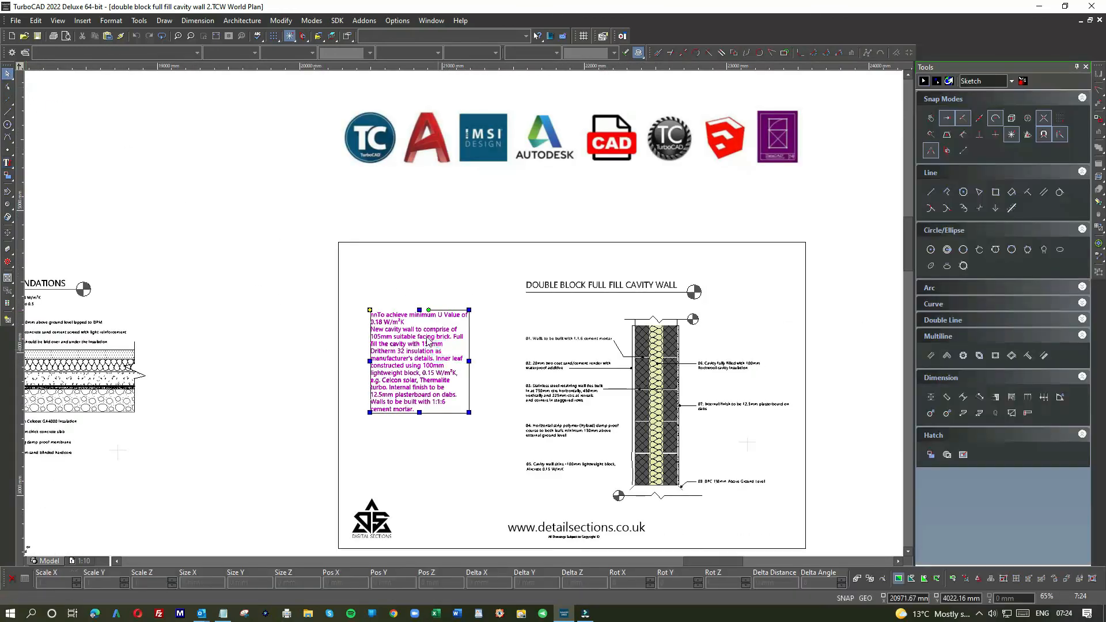
{"action": "left_click_drag", "start_coordinate": [437, 338], "coordinate": [444, 336]}
{"action": "scroll", "coordinate": [442, 364], "scroll_direction": "down", "scroll_amount": 1}
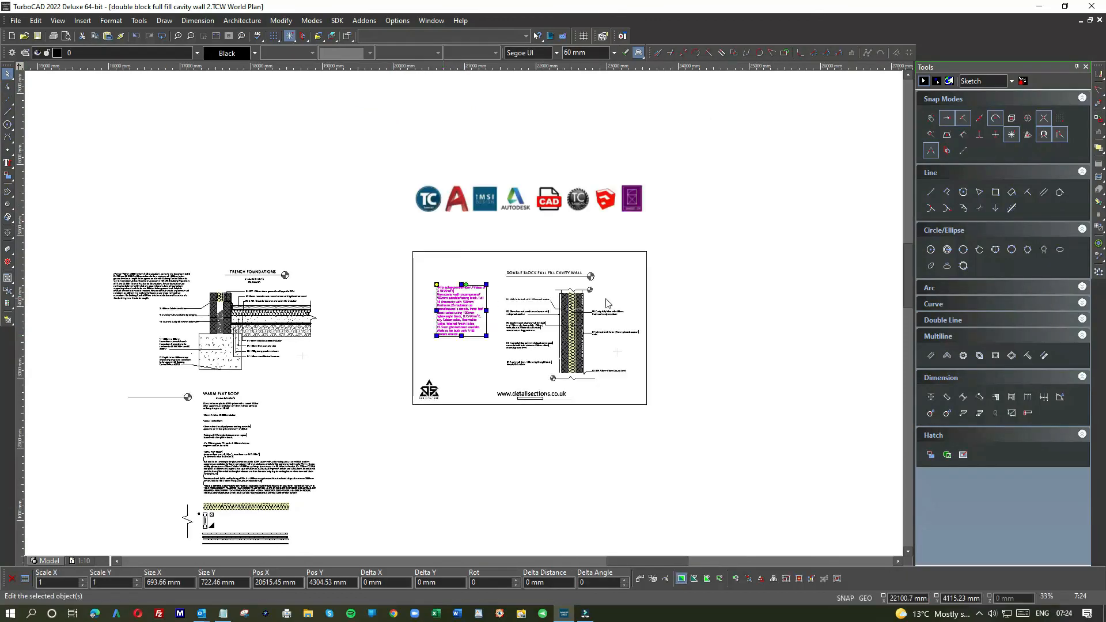
{"action": "scroll", "coordinate": [527, 337], "scroll_direction": "up", "scroll_amount": 2}
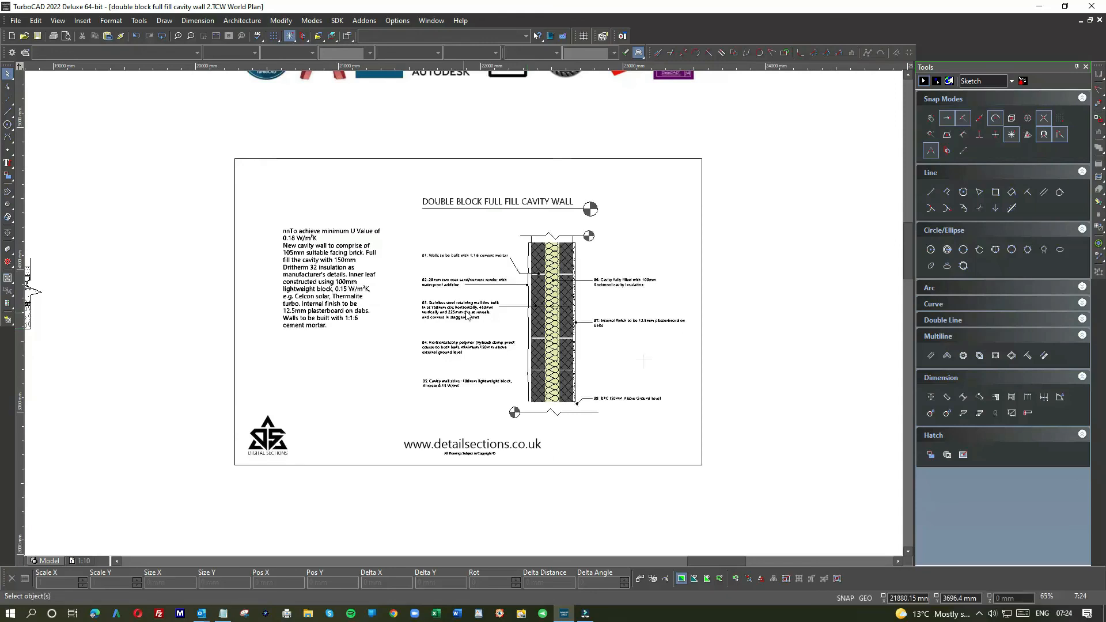
Step: Rotate the upper break line by half a turn so its marker is on the left, and place it back above the wall
{"action": "left_click_drag", "start_coordinate": [508, 224], "coordinate": [601, 247]}
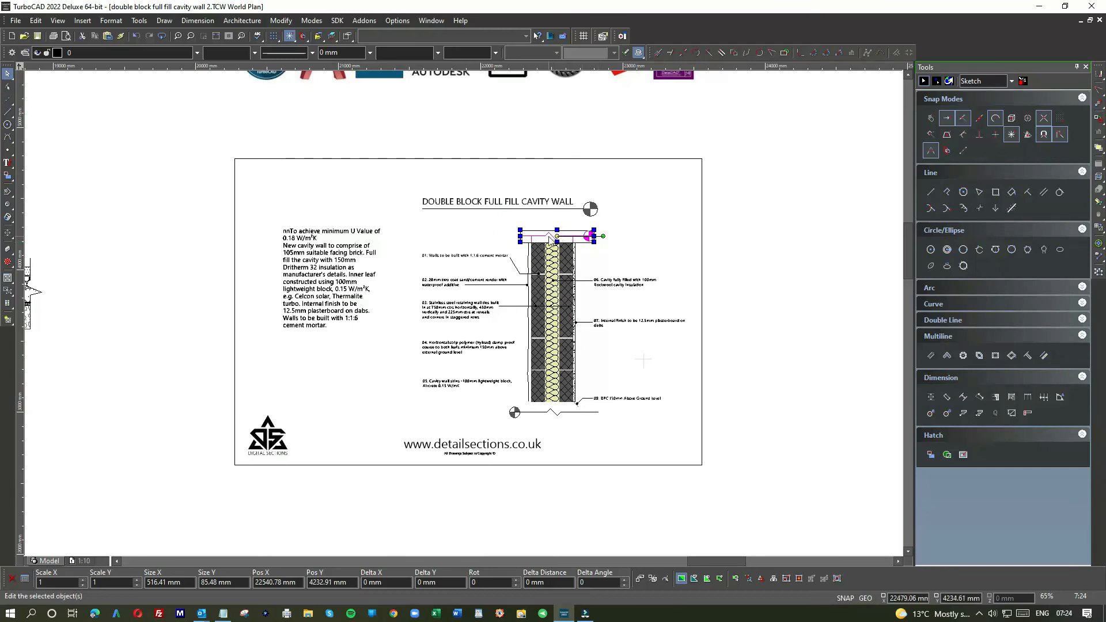
{"action": "left_click_drag", "start_coordinate": [556, 235], "coordinate": [748, 214]}
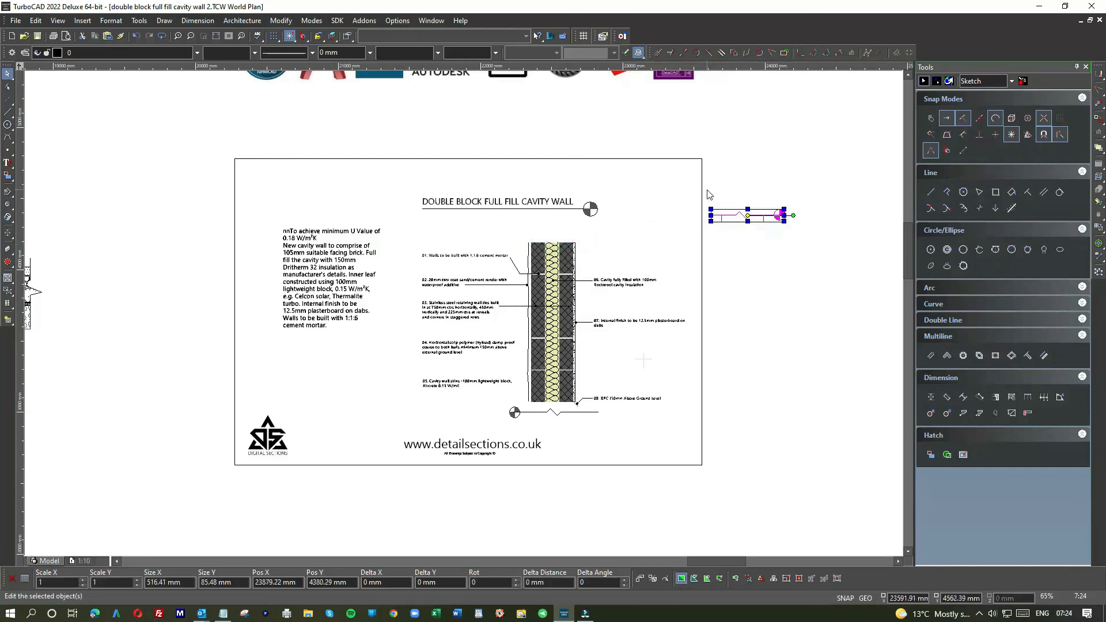
{"action": "left_click_drag", "start_coordinate": [704, 189], "coordinate": [695, 214]}
{"action": "left_click_drag", "start_coordinate": [757, 235], "coordinate": [548, 241]}
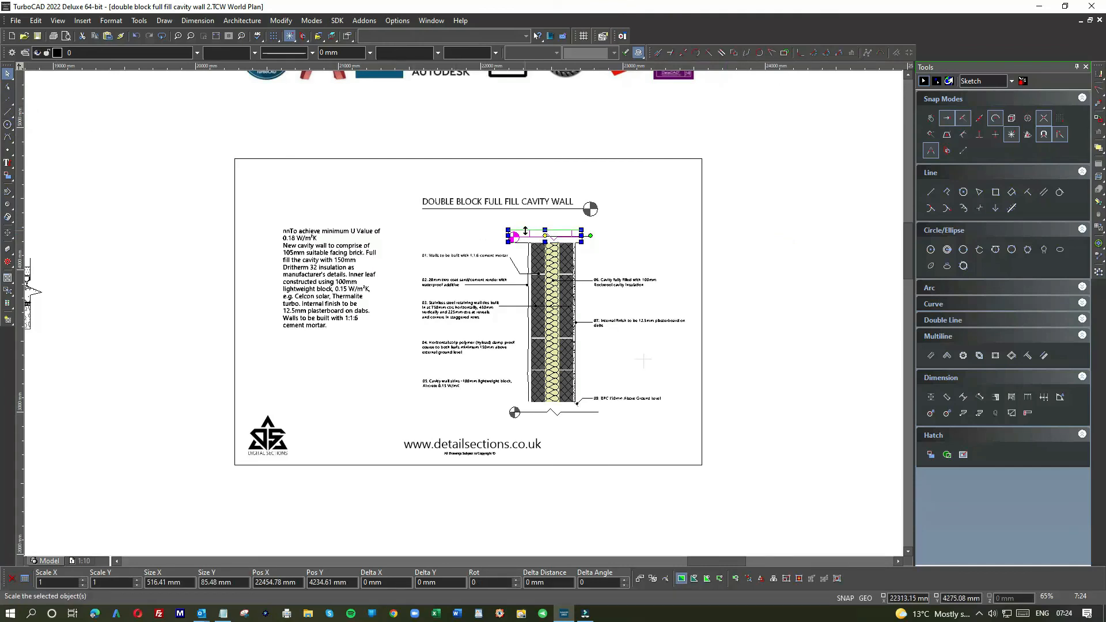
Step: Delete the two short vertical lines now standing above the rotated break line
{"action": "scroll", "coordinate": [525, 230], "scroll_direction": "up", "scroll_amount": 2}
{"action": "left_click", "coordinate": [629, 291]}
{"action": "left_click", "coordinate": [650, 316]}
{"action": "left_click", "coordinate": [487, 324]}
{"action": "key", "text": "Delete"}
Step: Draw two short vertical lines from the outer top corners of the block leaves up to the break line
{"action": "left_click", "coordinate": [8, 111]}
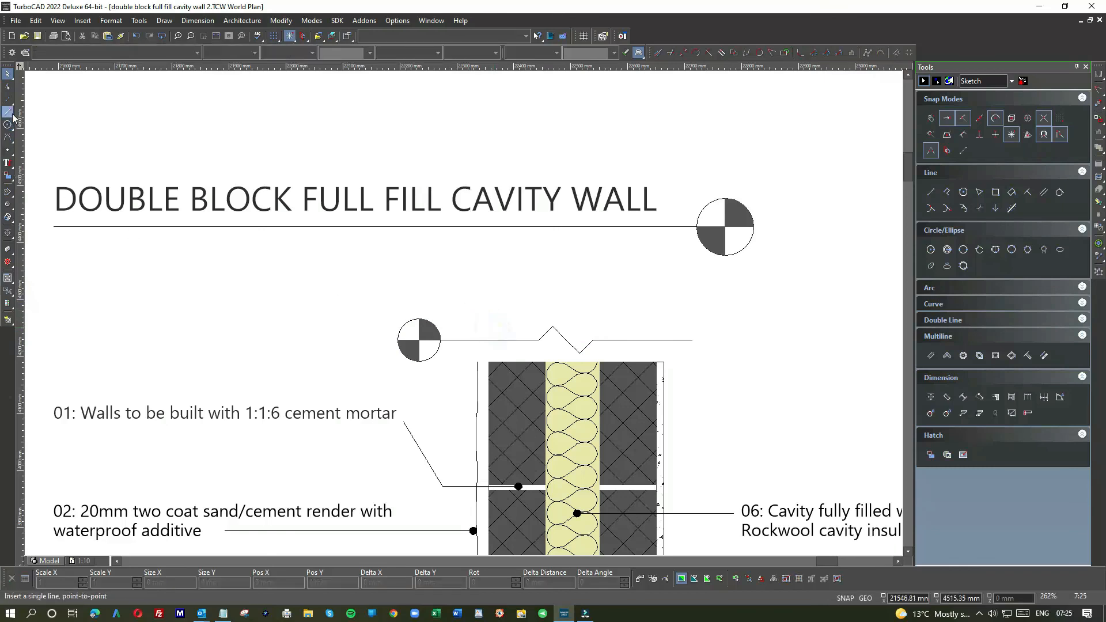
{"action": "left_click", "coordinate": [489, 358]}
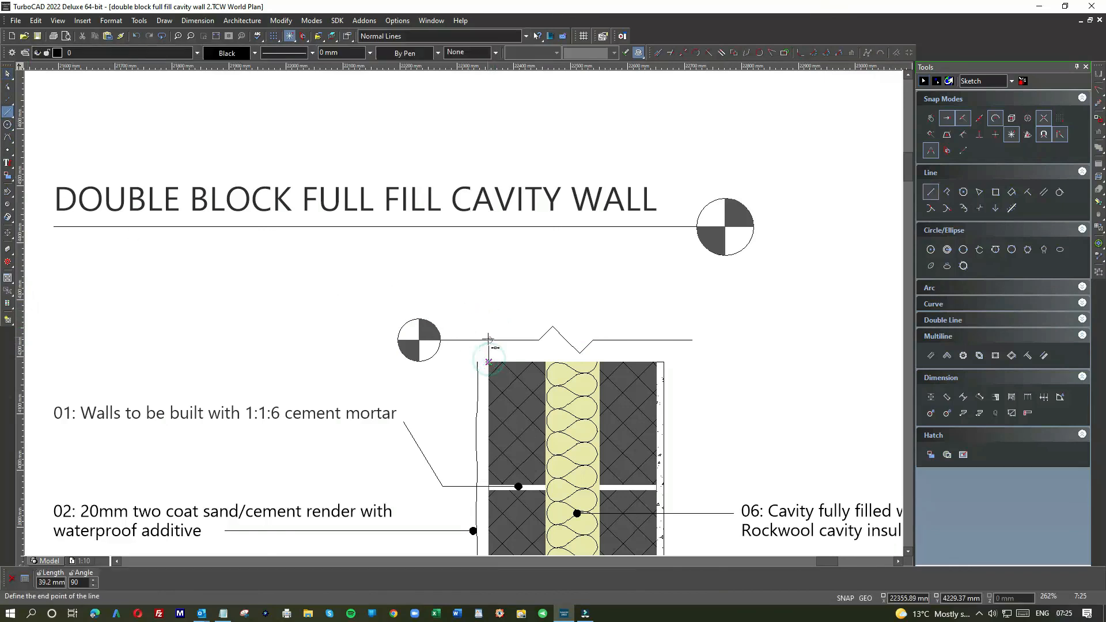
{"action": "left_click", "coordinate": [489, 339]}
{"action": "left_click", "coordinate": [656, 362]}
{"action": "left_click", "coordinate": [657, 340]}
{"action": "left_click", "coordinate": [8, 74]}
{"action": "scroll", "coordinate": [463, 313], "scroll_direction": "down", "scroll_amount": 2}
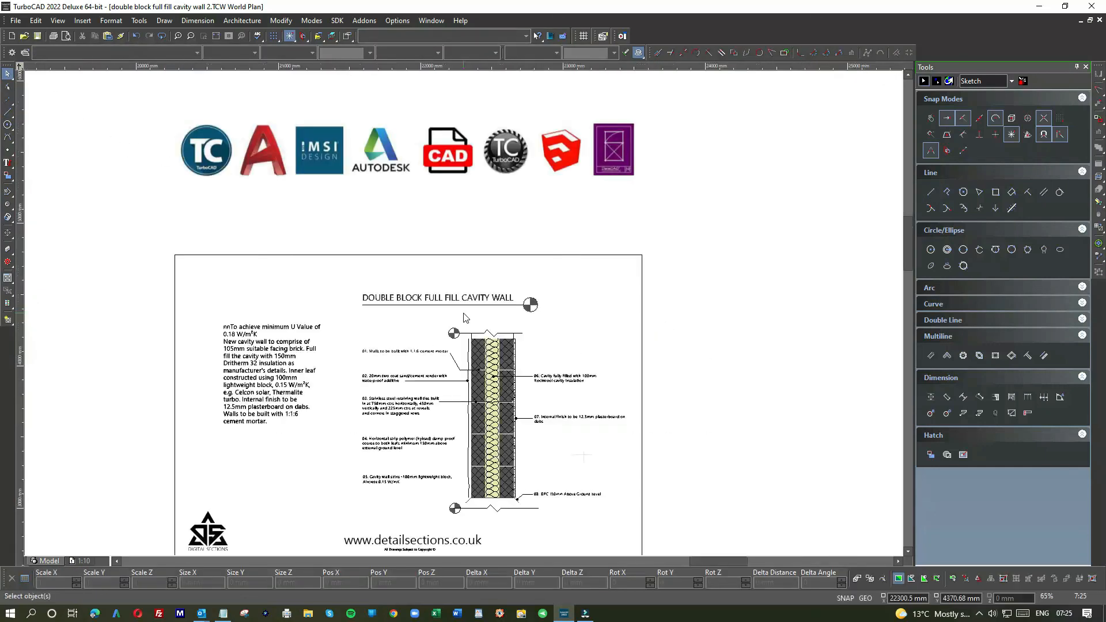
Step: Move the drawing title with its underline and marker slightly down towards the wall section
{"action": "left_click", "coordinate": [346, 290]}
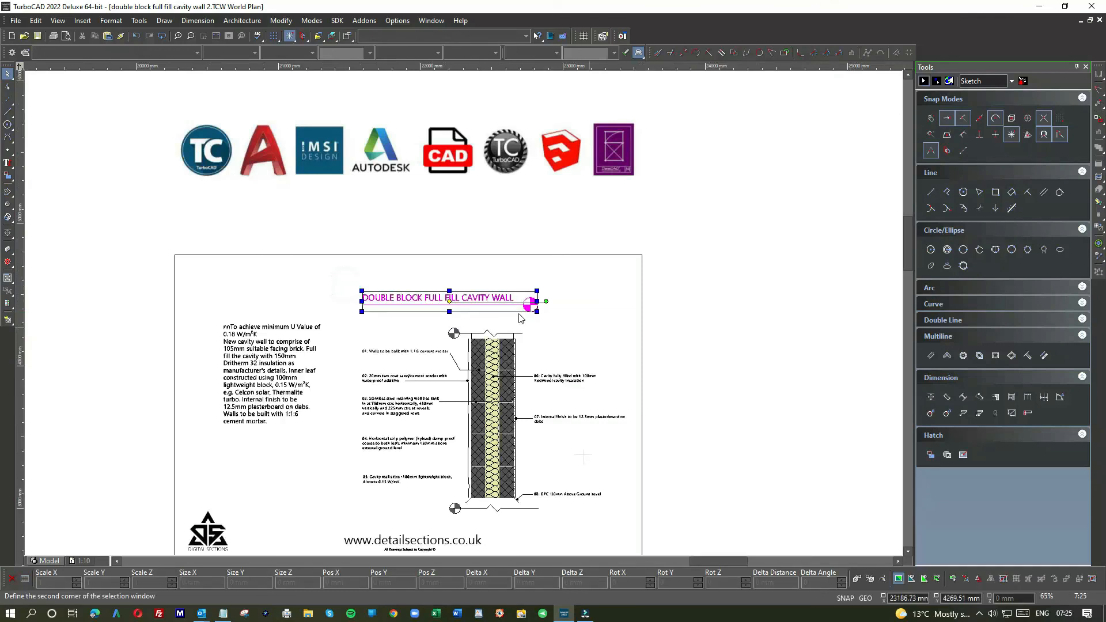
{"action": "scroll", "coordinate": [512, 305], "scroll_direction": "up", "scroll_amount": 1}
{"action": "mouse_move", "coordinate": [472, 311]}
{"action": "left_mouse_down"}
{"action": "mouse_move", "coordinate": [491, 316]}
{"action": "mouse_move", "coordinate": [474, 321]}
{"action": "left_mouse_up"}
{"action": "left_click", "coordinate": [581, 322]}
{"action": "scroll", "coordinate": [559, 346], "scroll_direction": "down", "scroll_amount": 1}
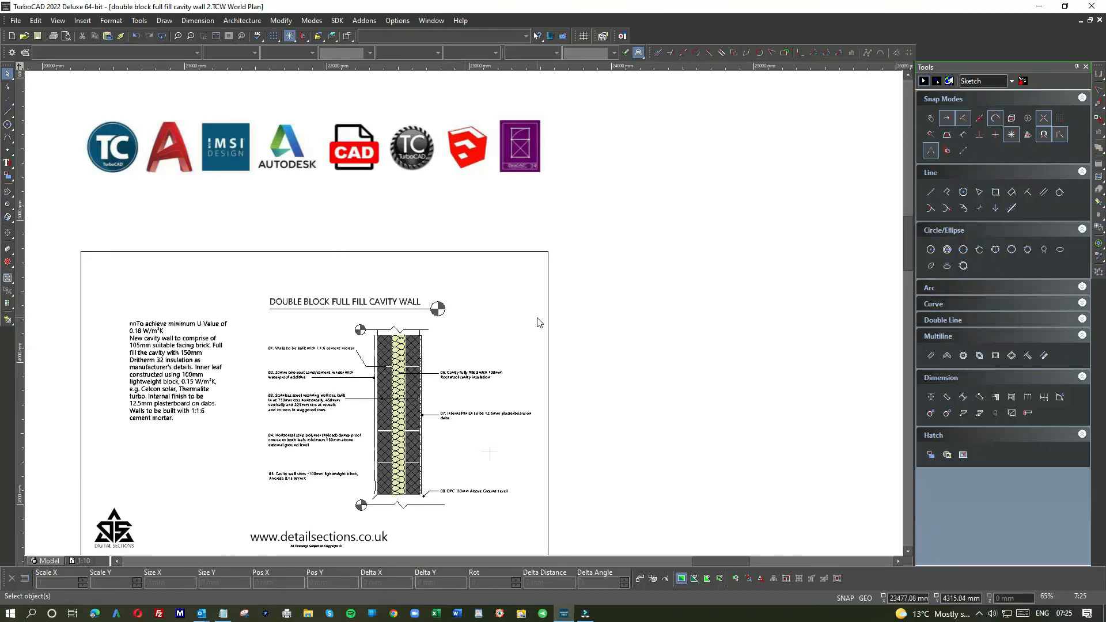
{"action": "scroll", "coordinate": [444, 331], "scroll_direction": "down", "scroll_amount": 1}
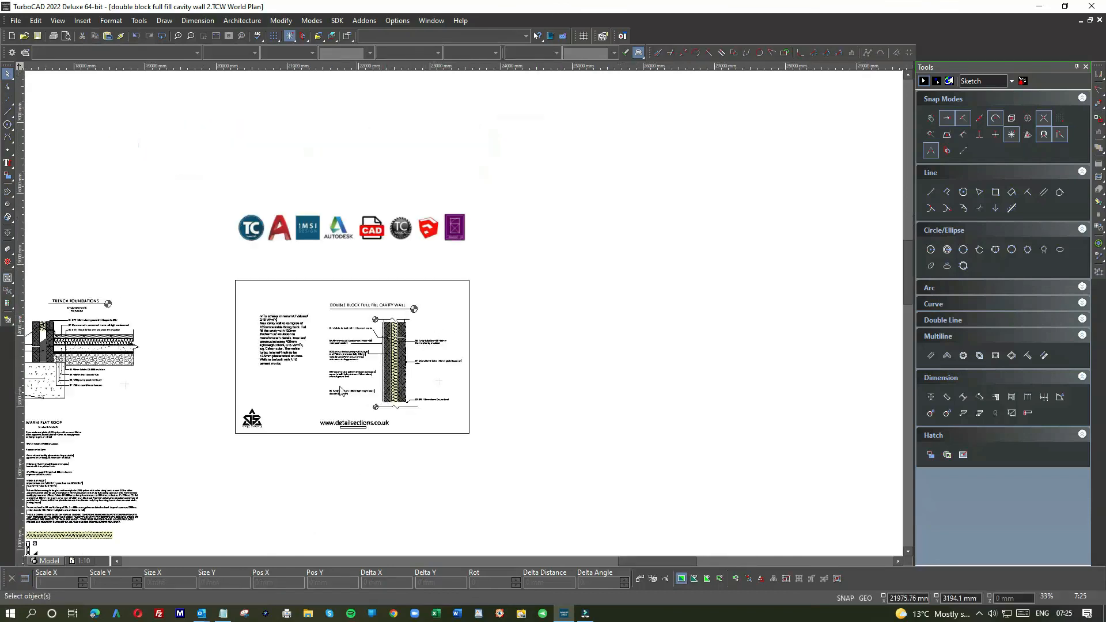